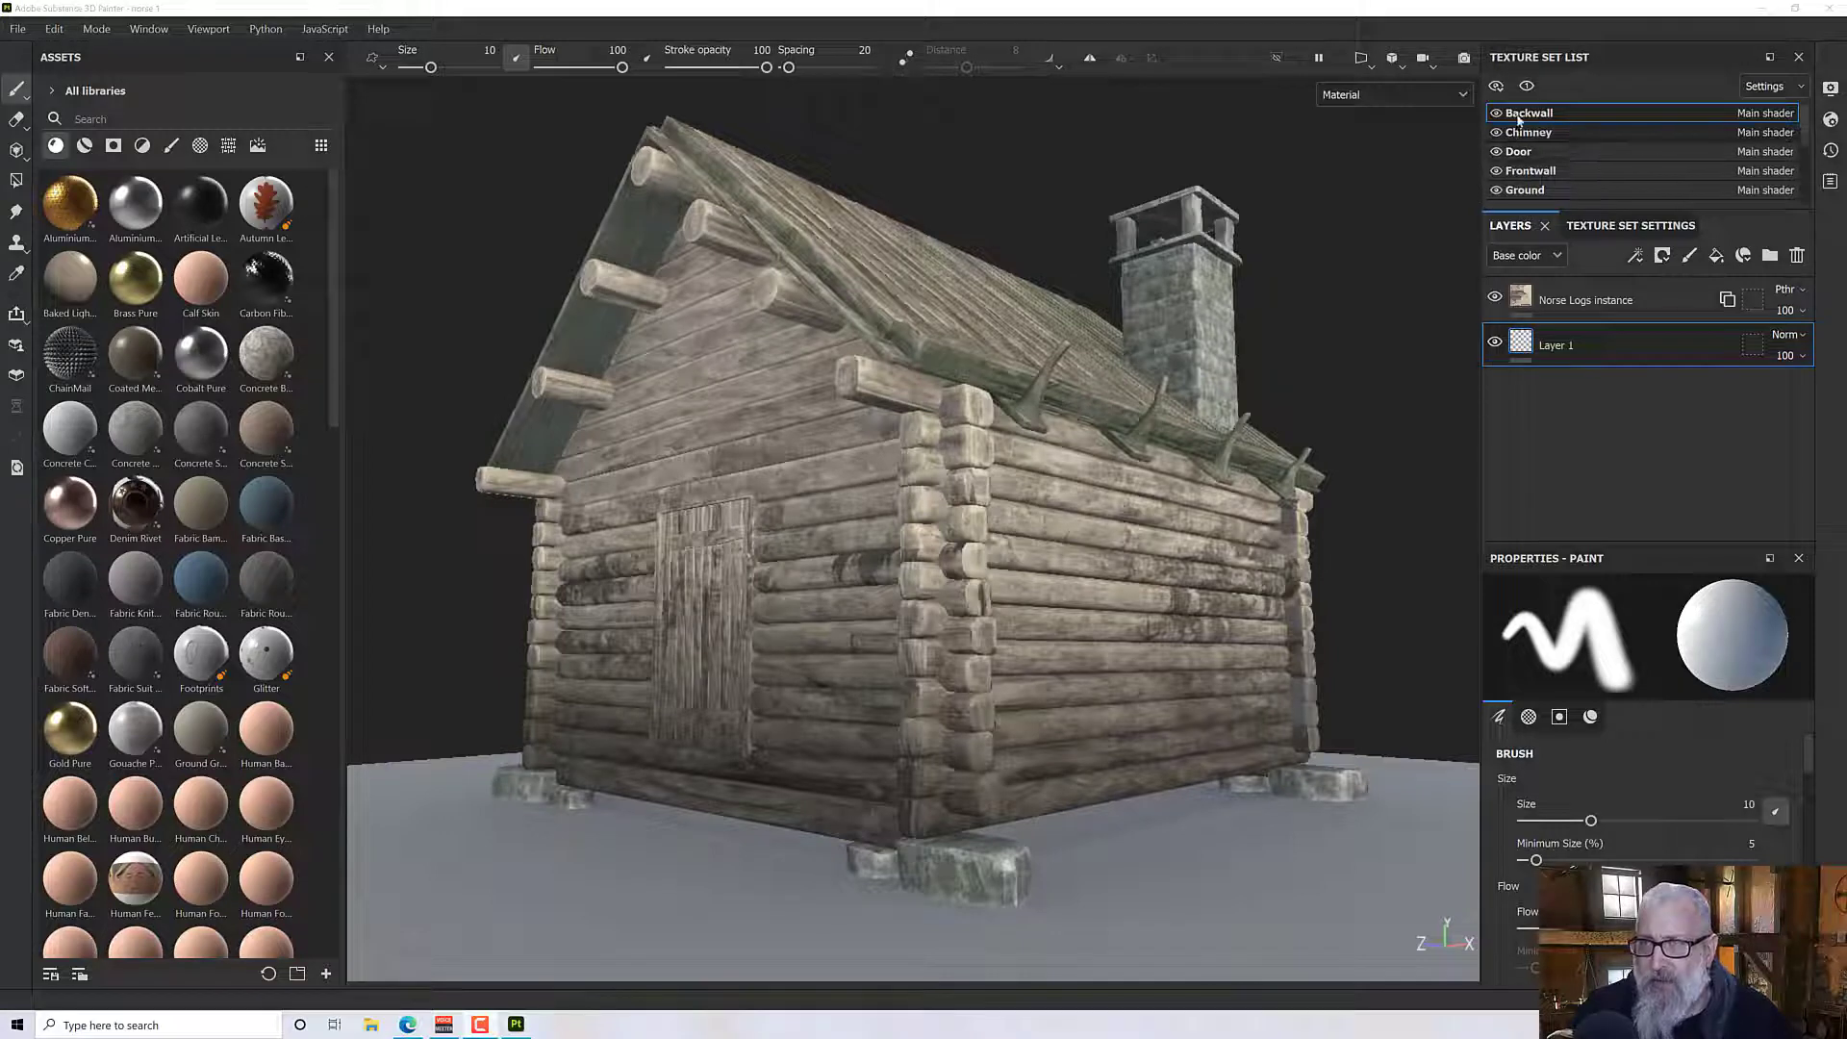
Step: Isolate the selected texture set in the viewport and make the Ground texture set active
click(1527, 86)
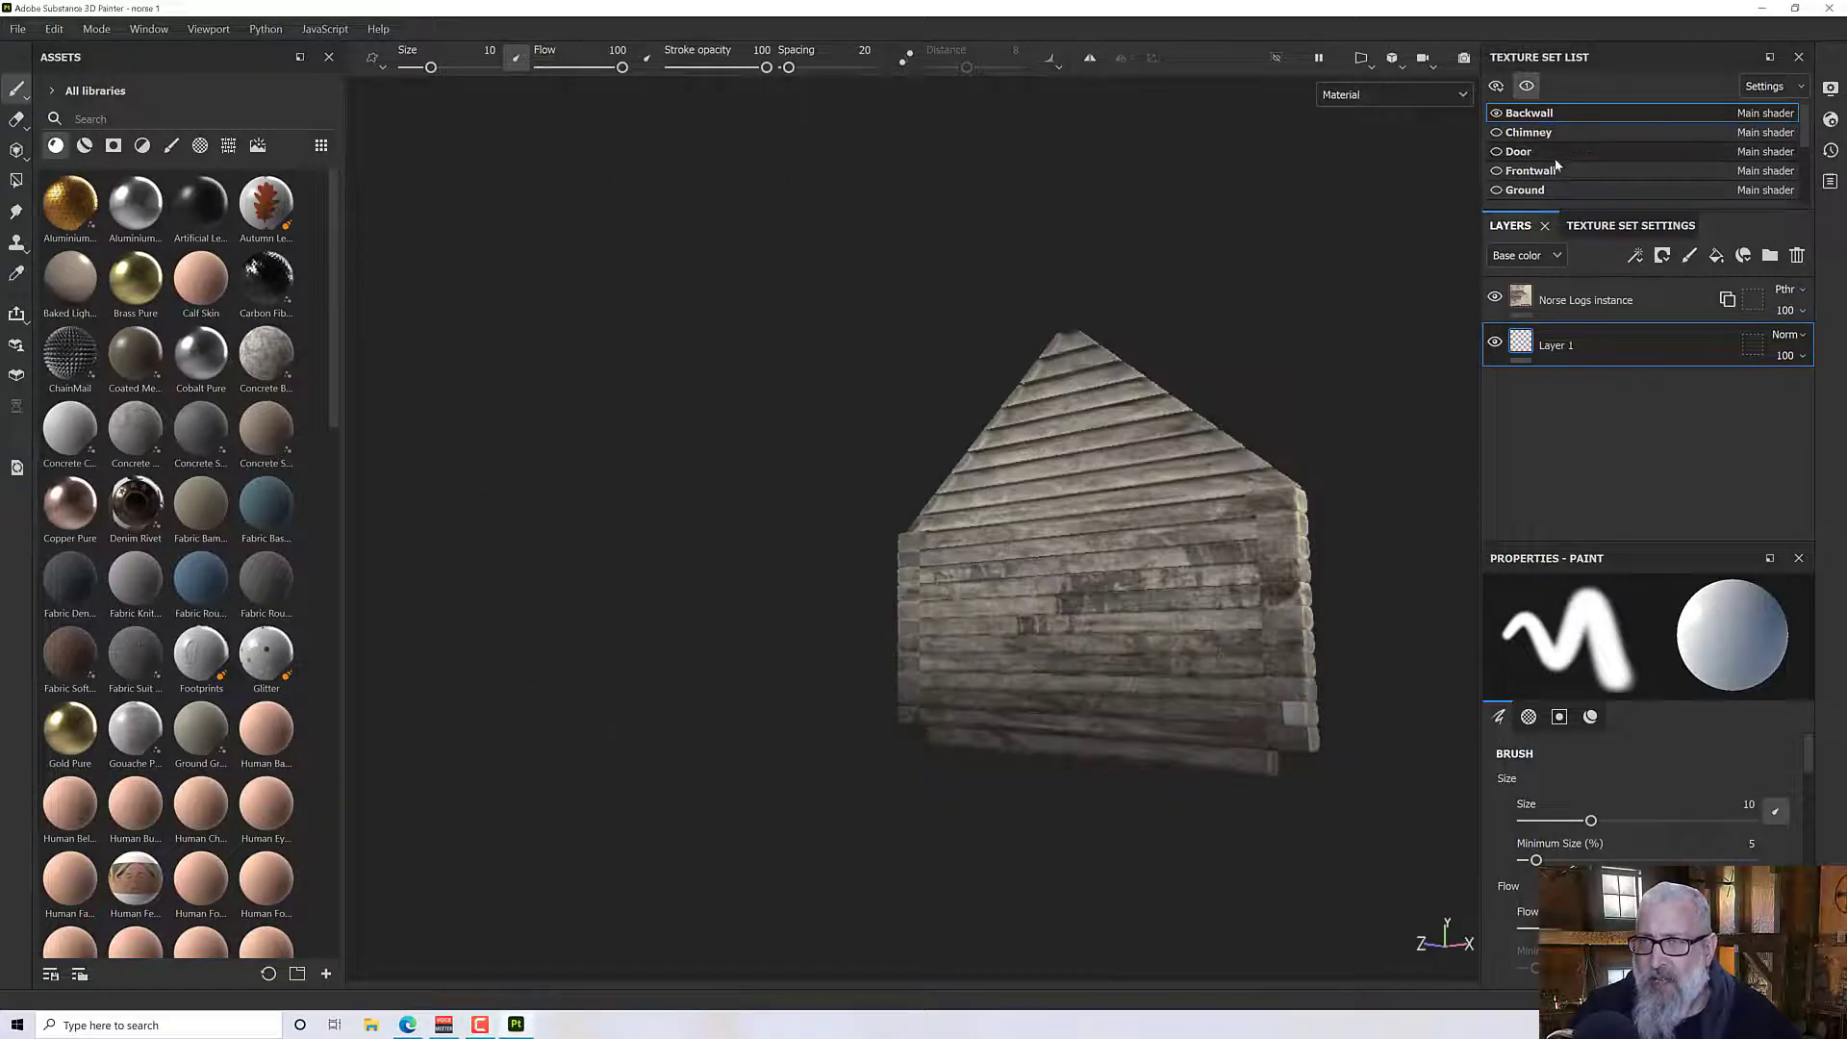
click(1525, 190)
alt+drag(1031, 561, 846, 673)
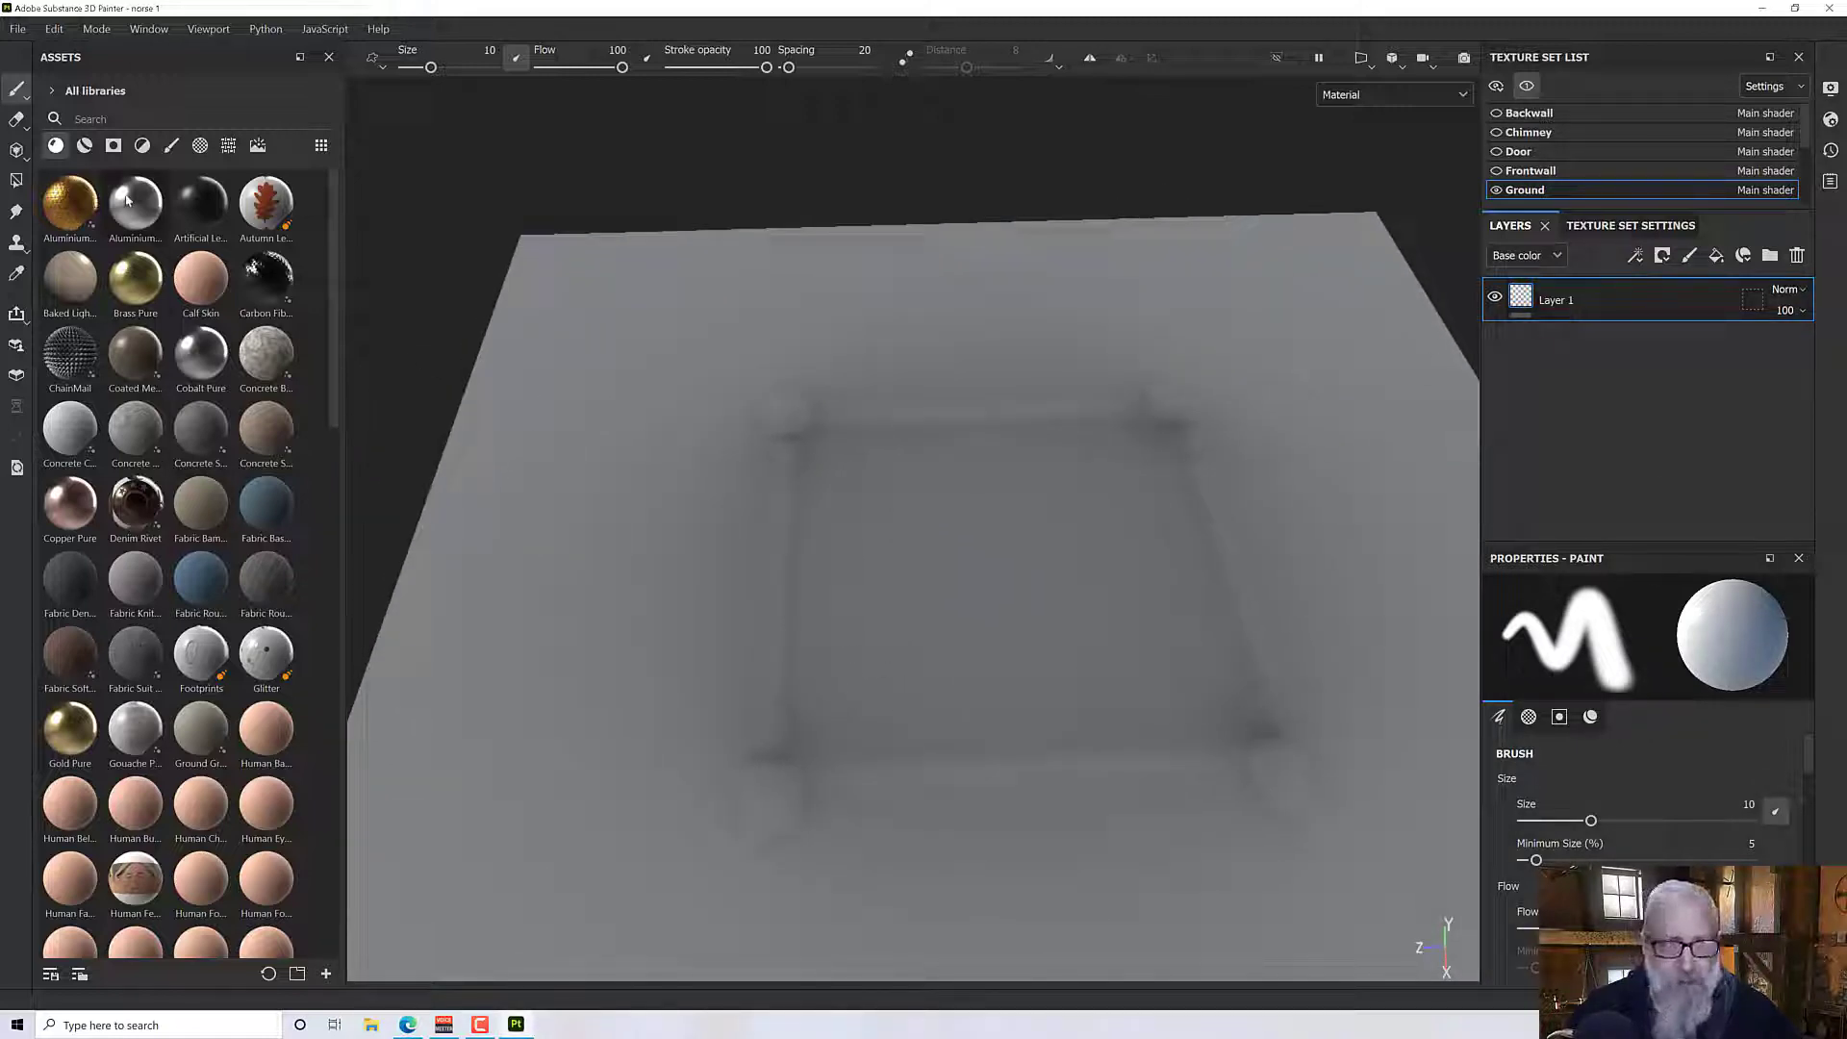
Step: Load the Brush Maker Dynamic alpha into the paint brush and paint a straight test stroke across the ground
click(198, 146)
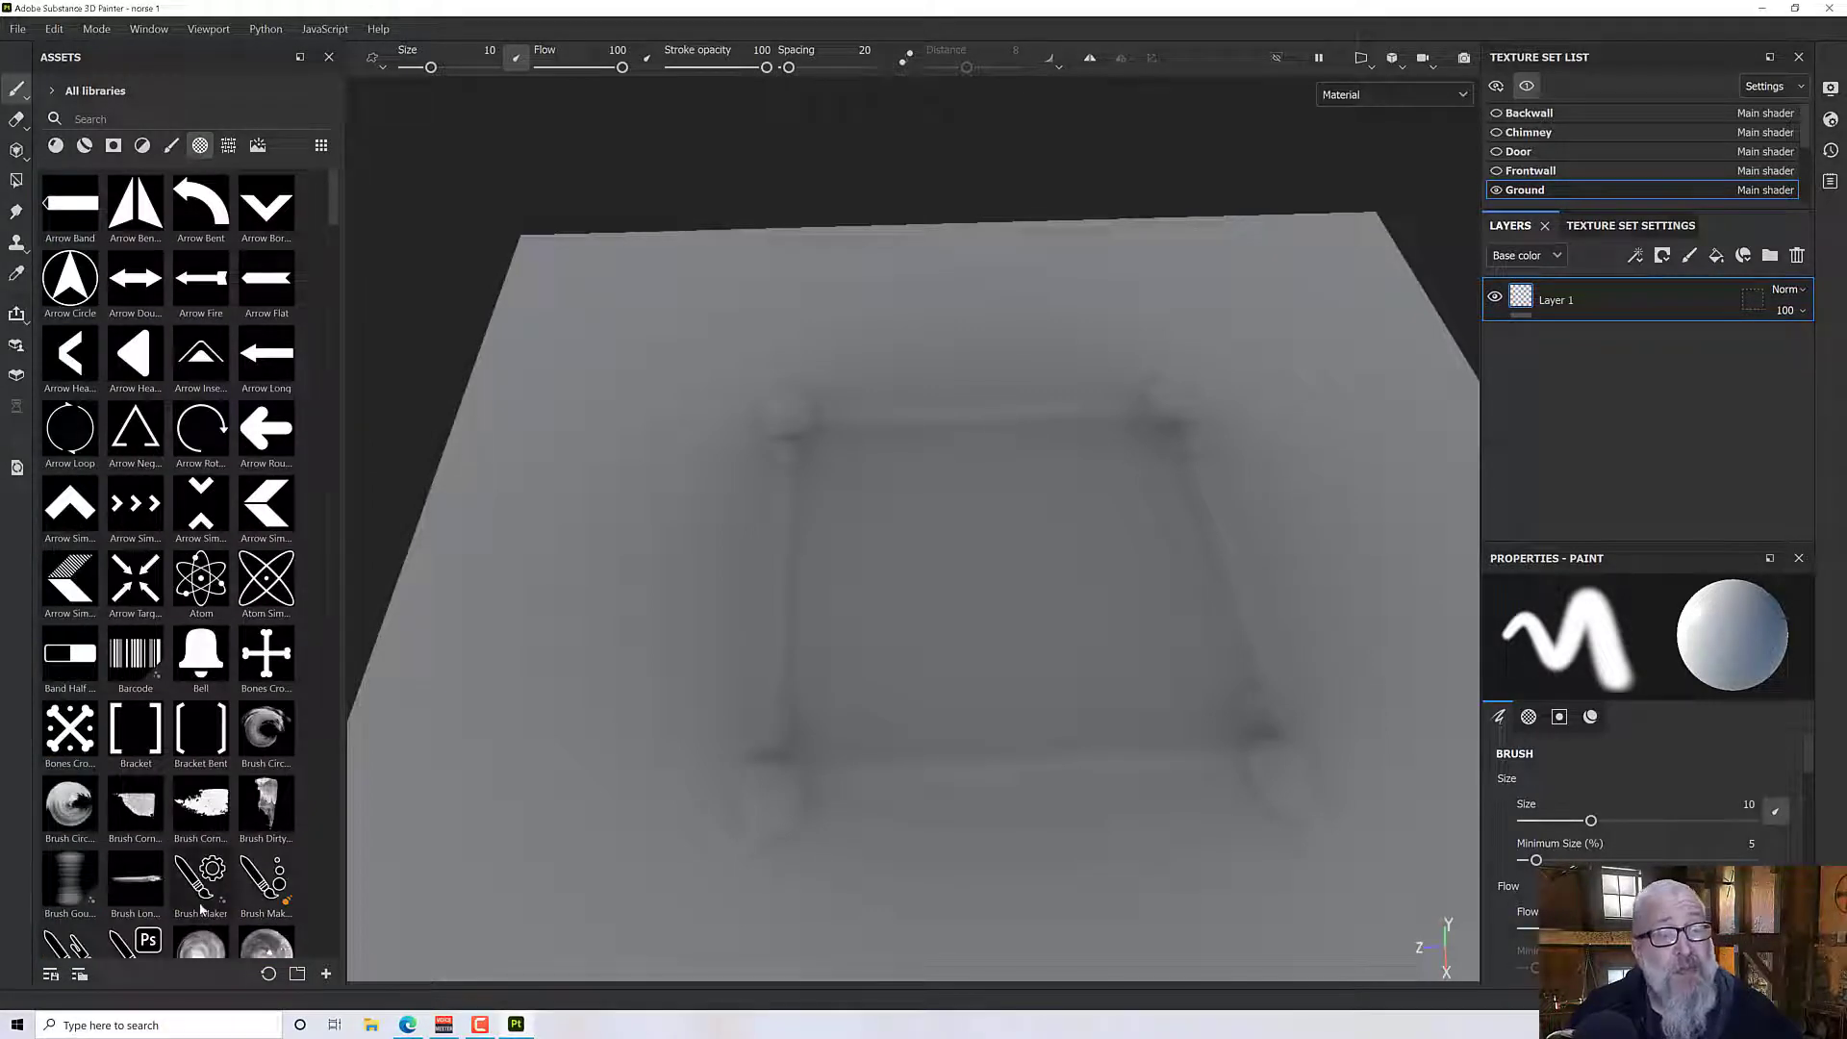
mouse_move(261, 889)
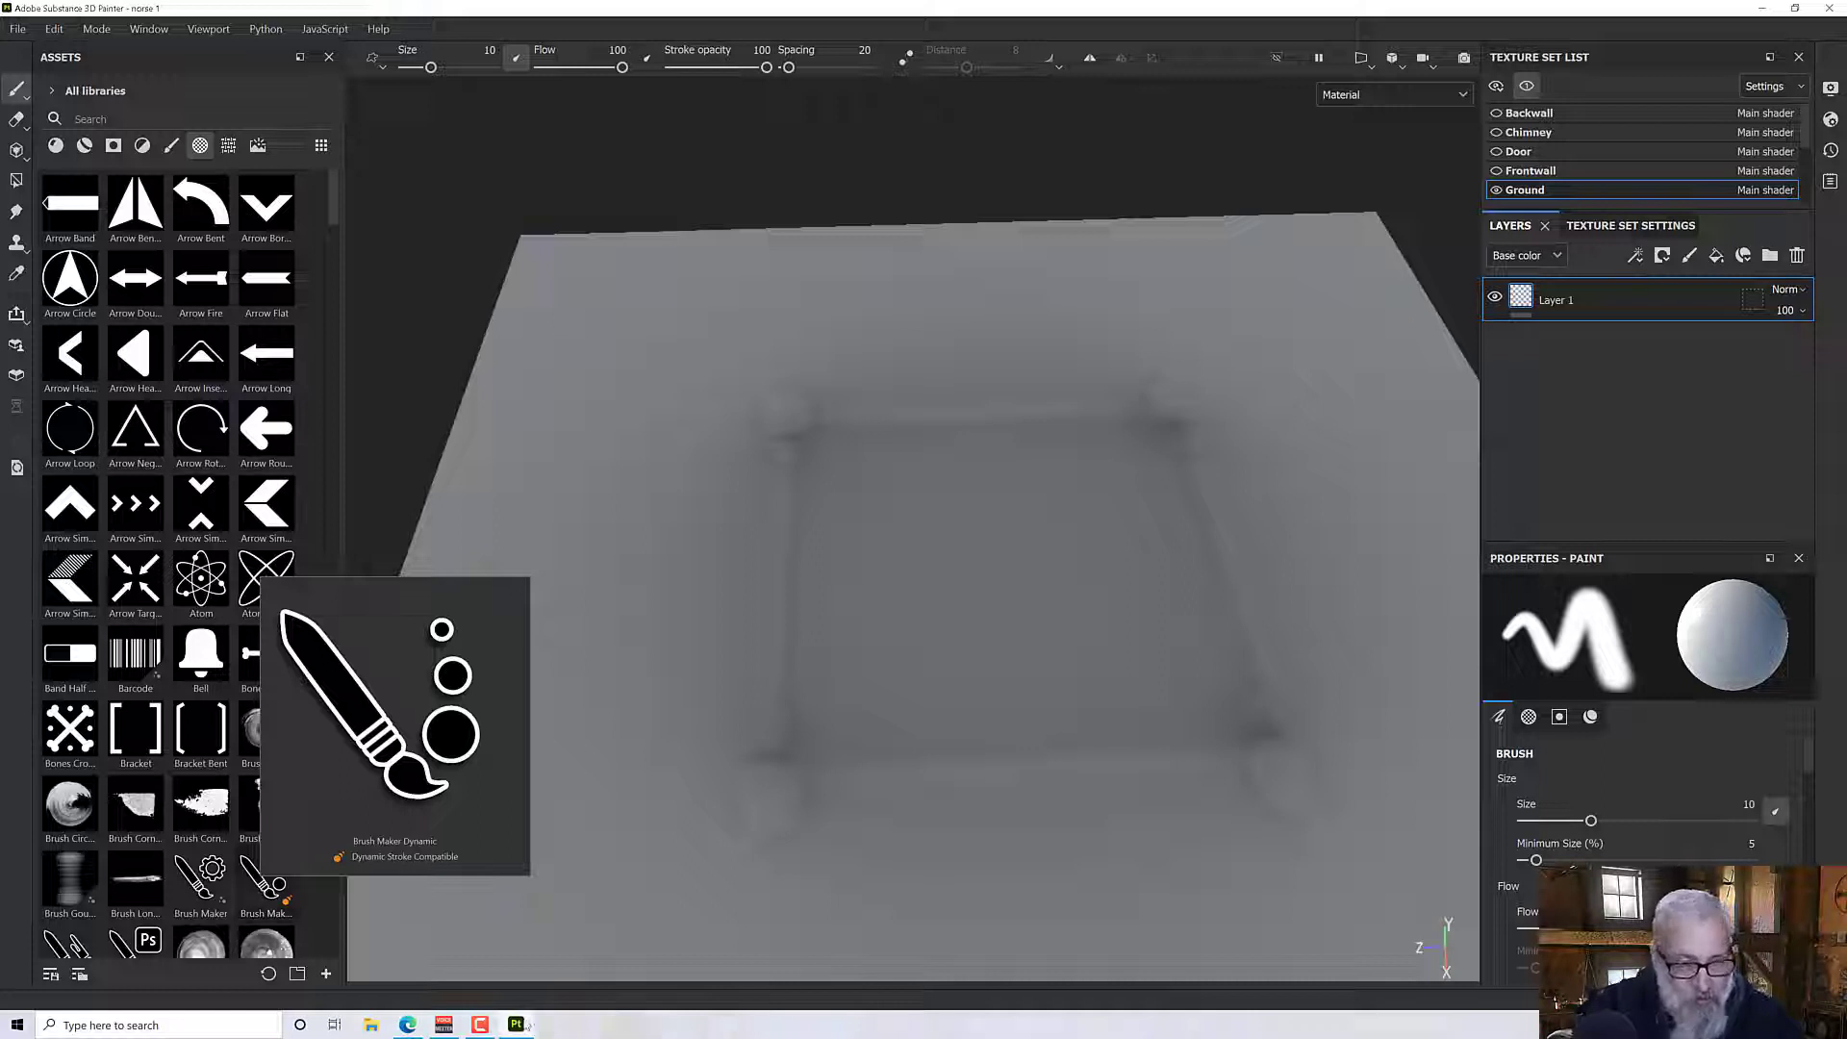
click(265, 890)
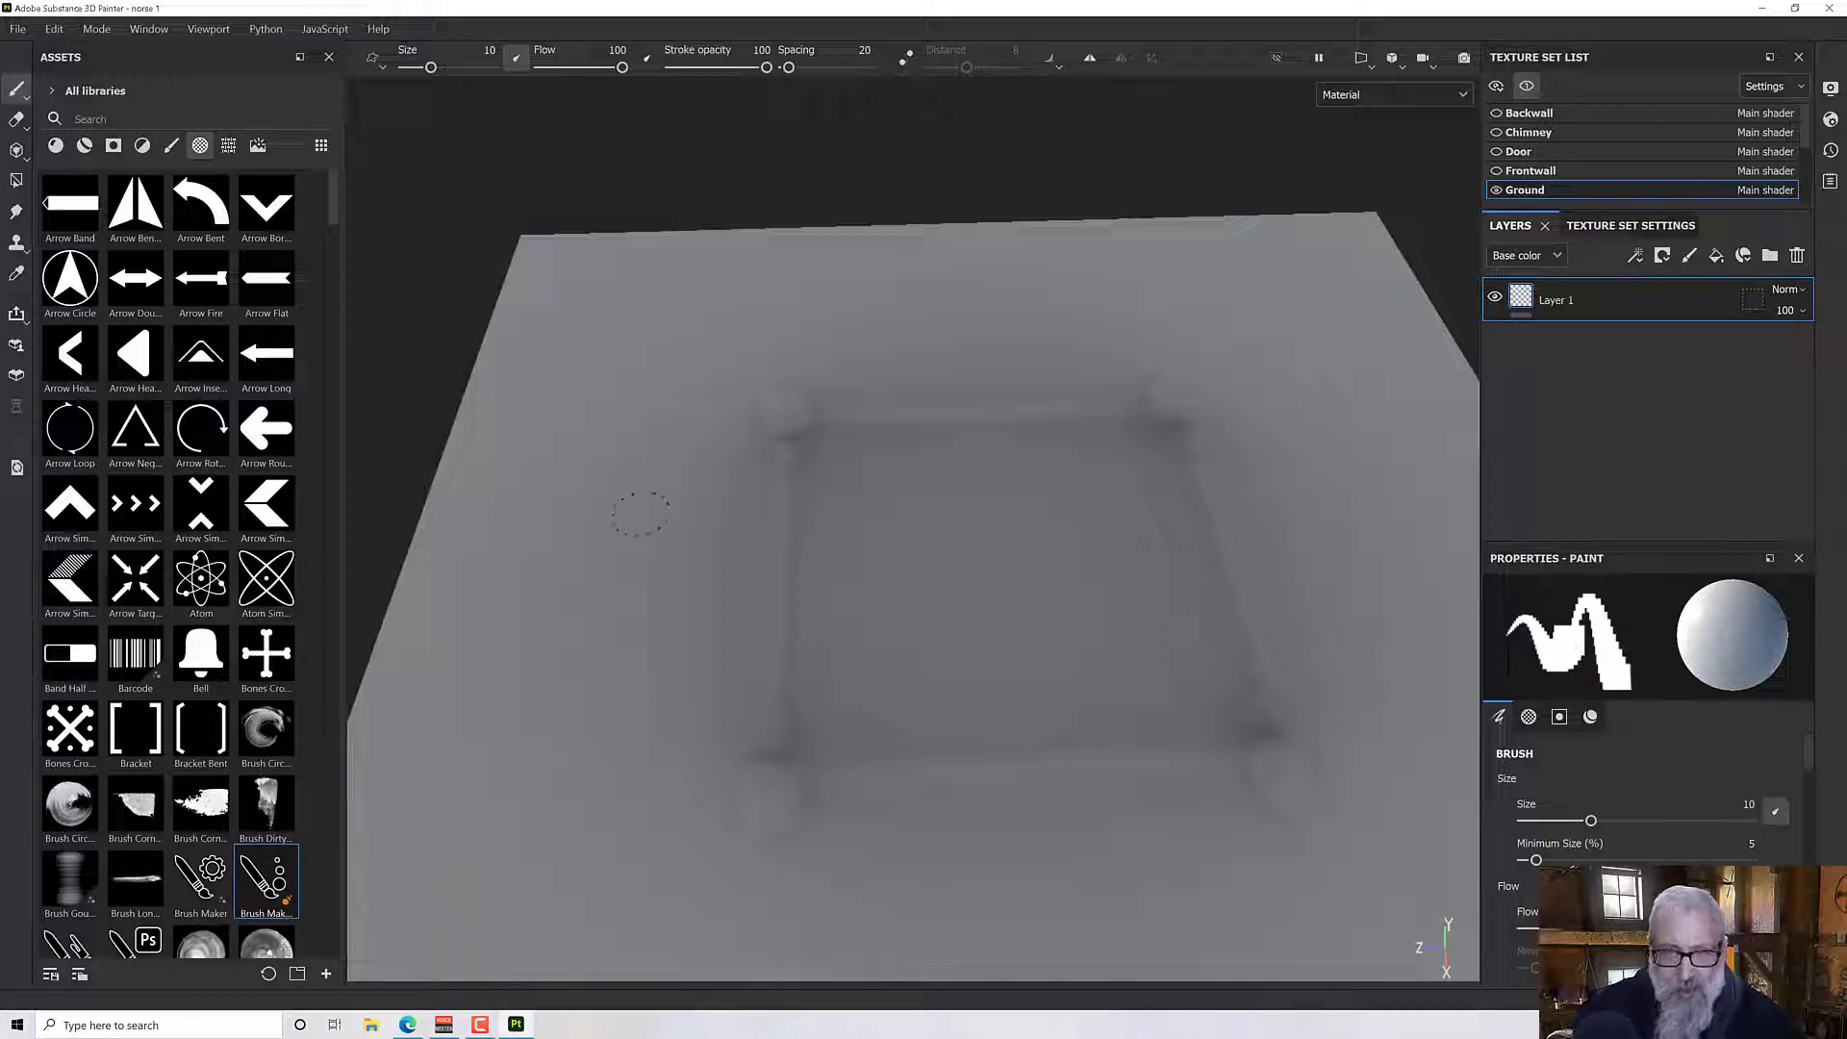
drag(539, 550, 1404, 561)
alt+drag(1233, 529, 1059, 650)
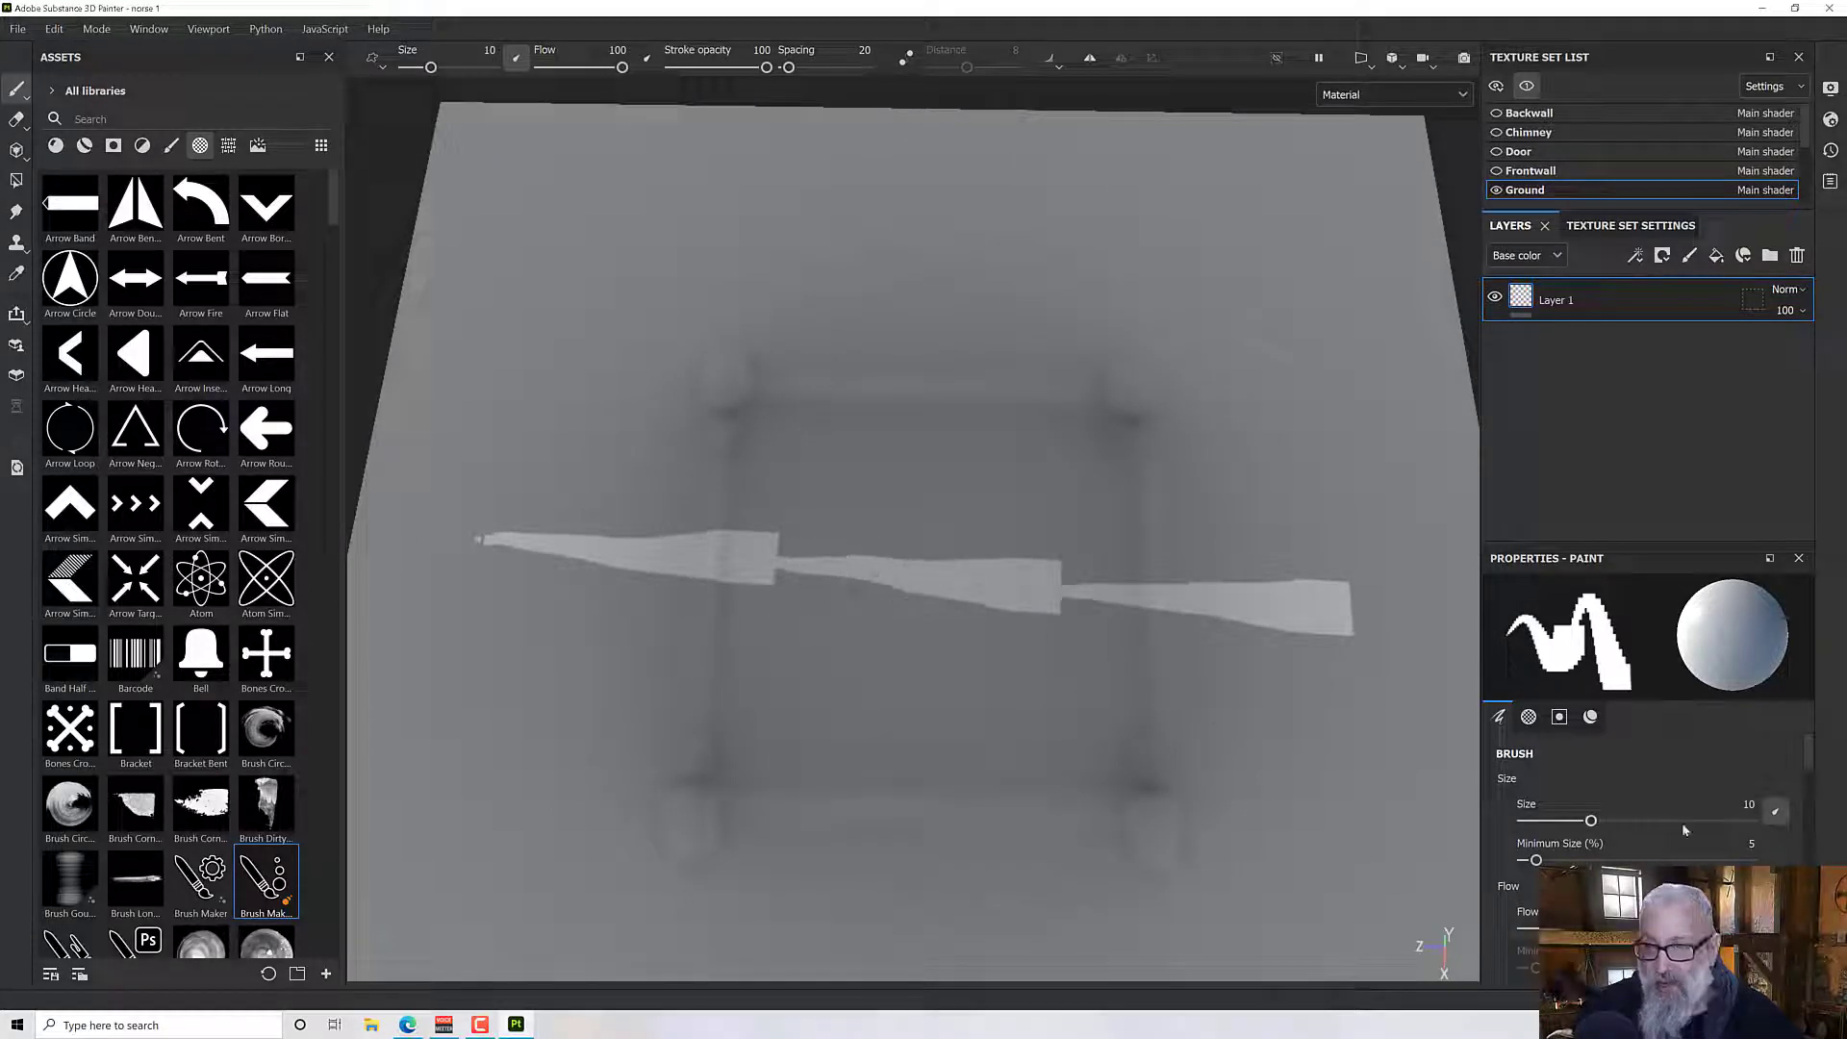
Step: Expand the alpha's Dynamic Stroke settings and paint one straight and one looping test stroke on the ground
scroll(1628, 774, down, 3)
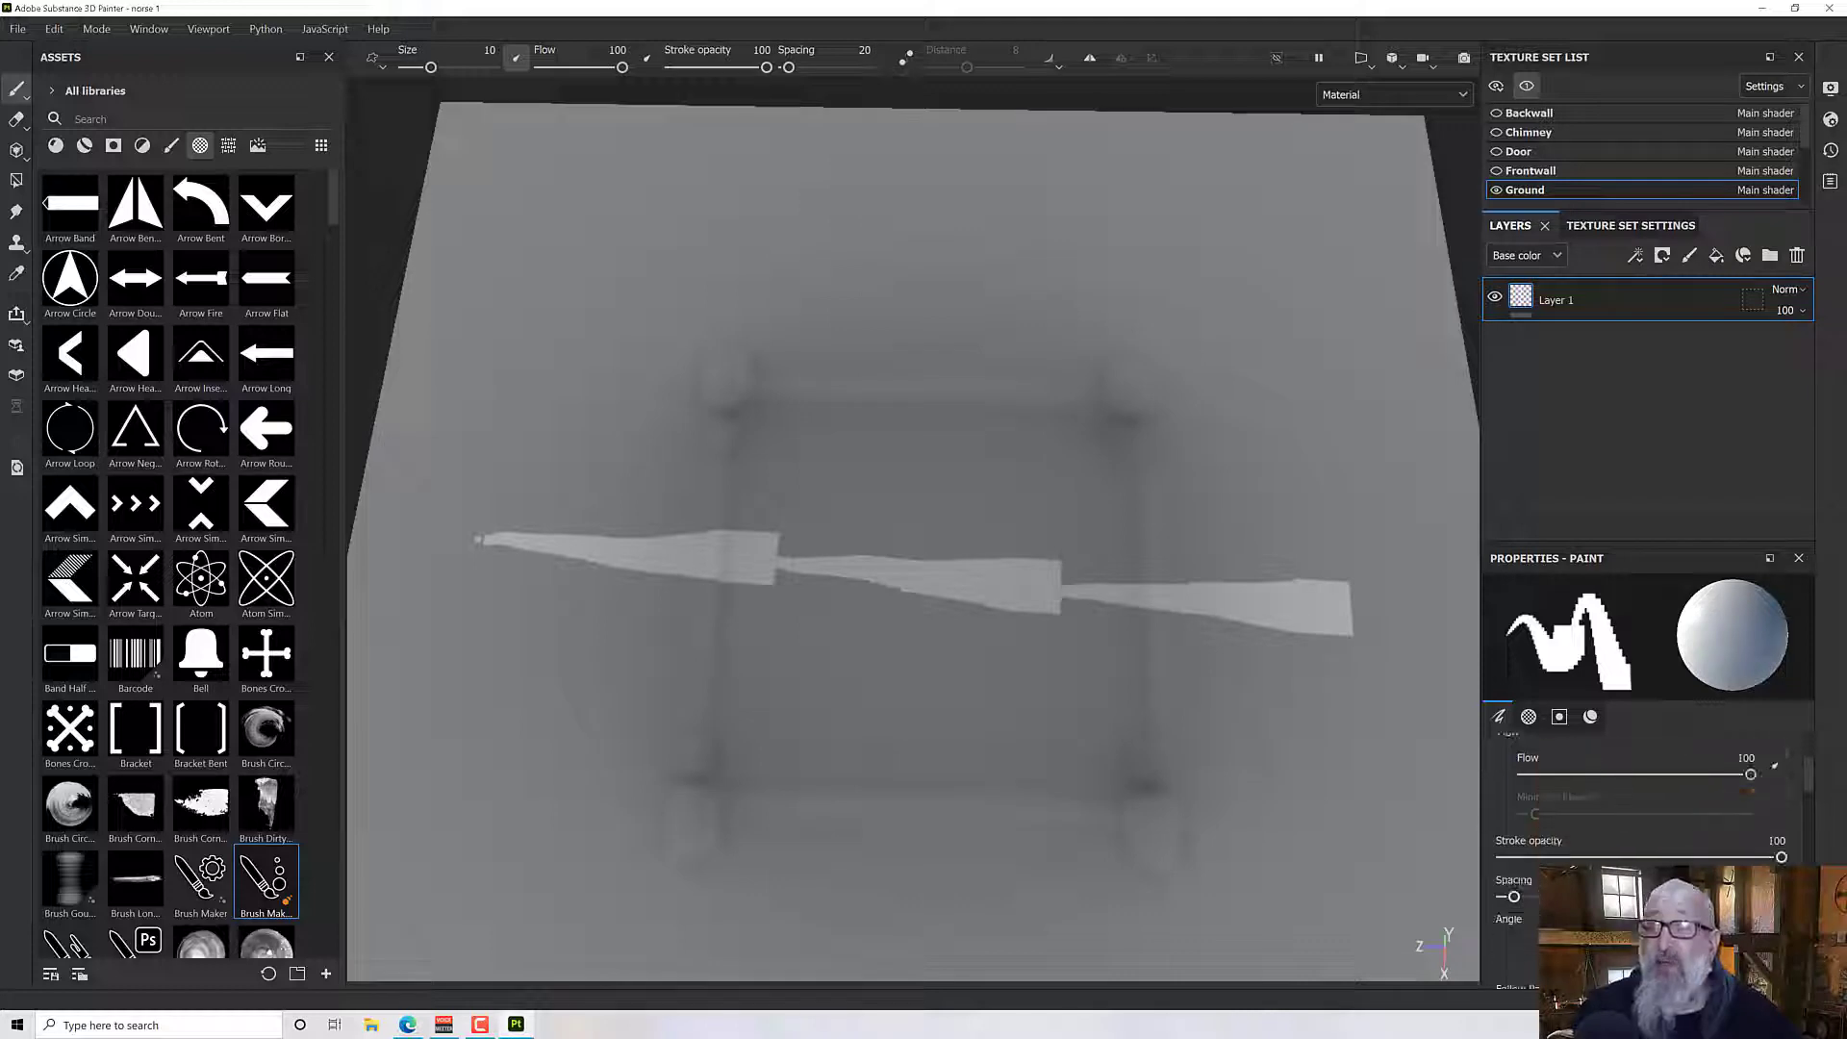
click(1528, 716)
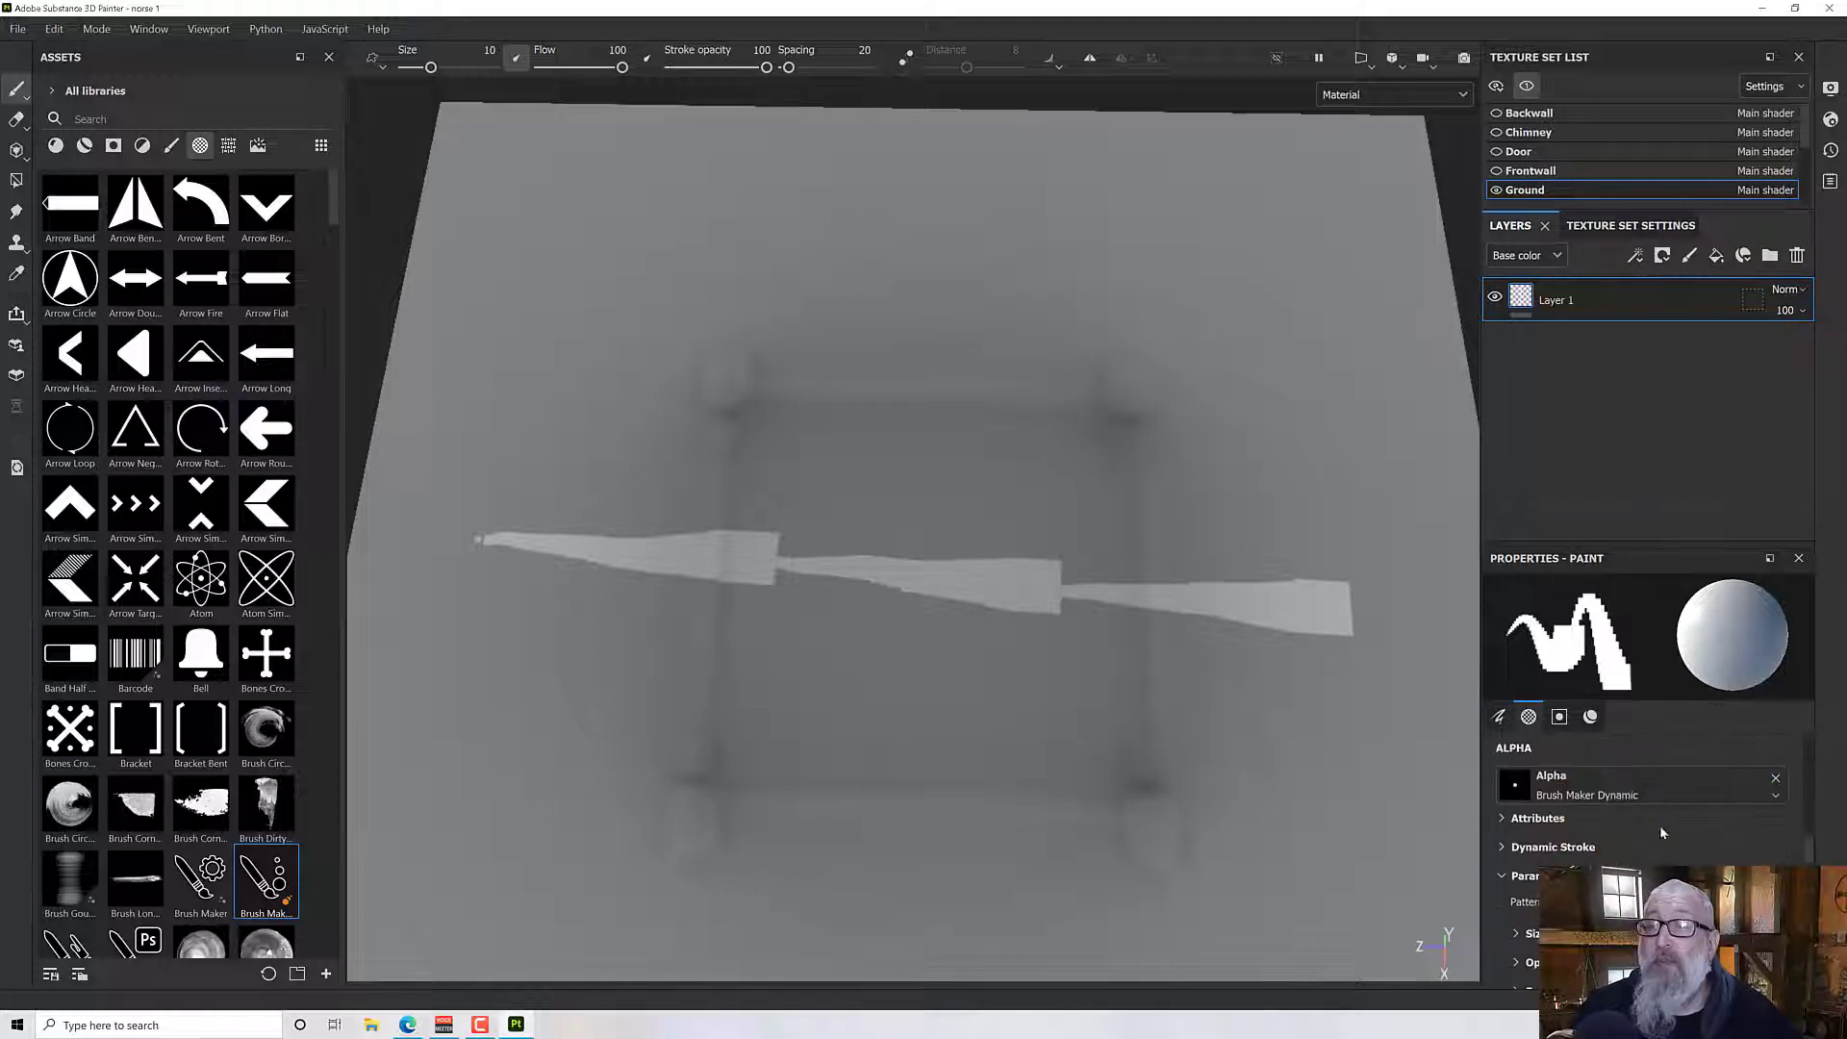
click(1504, 848)
scroll(1713, 854, down, 1)
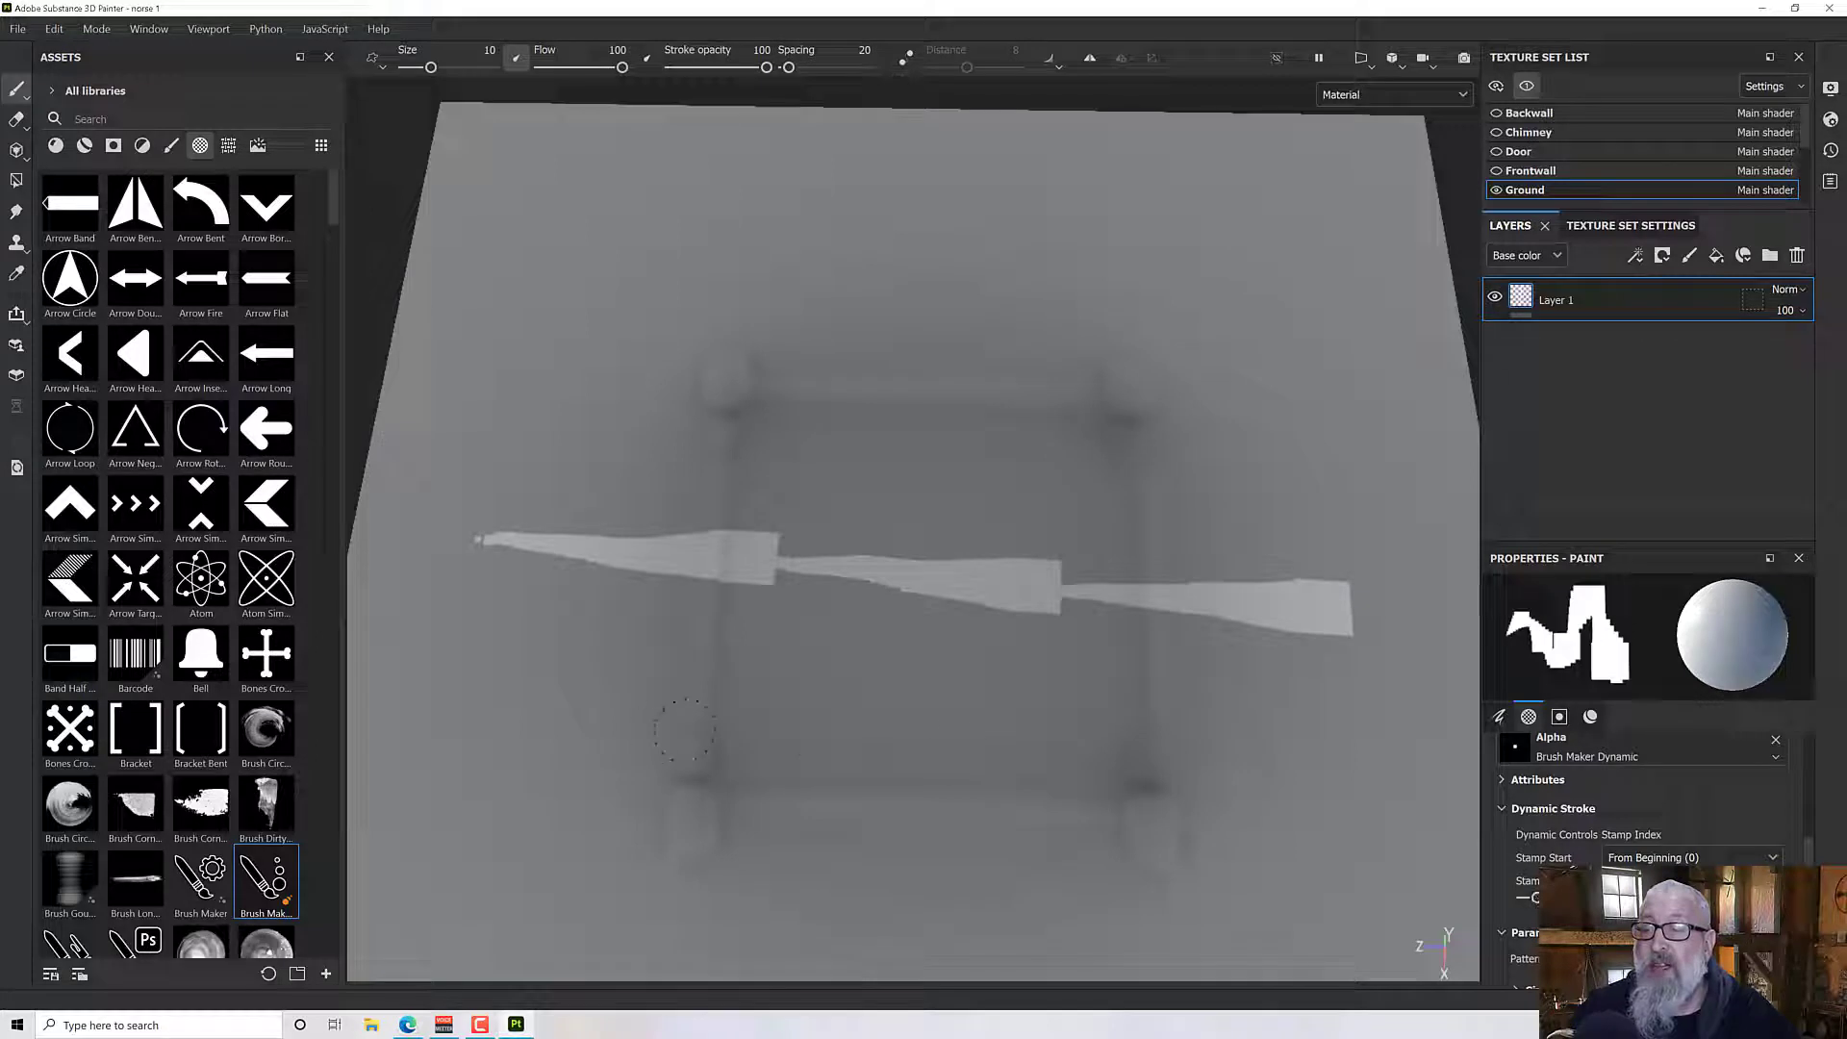
drag(462, 656, 1320, 717)
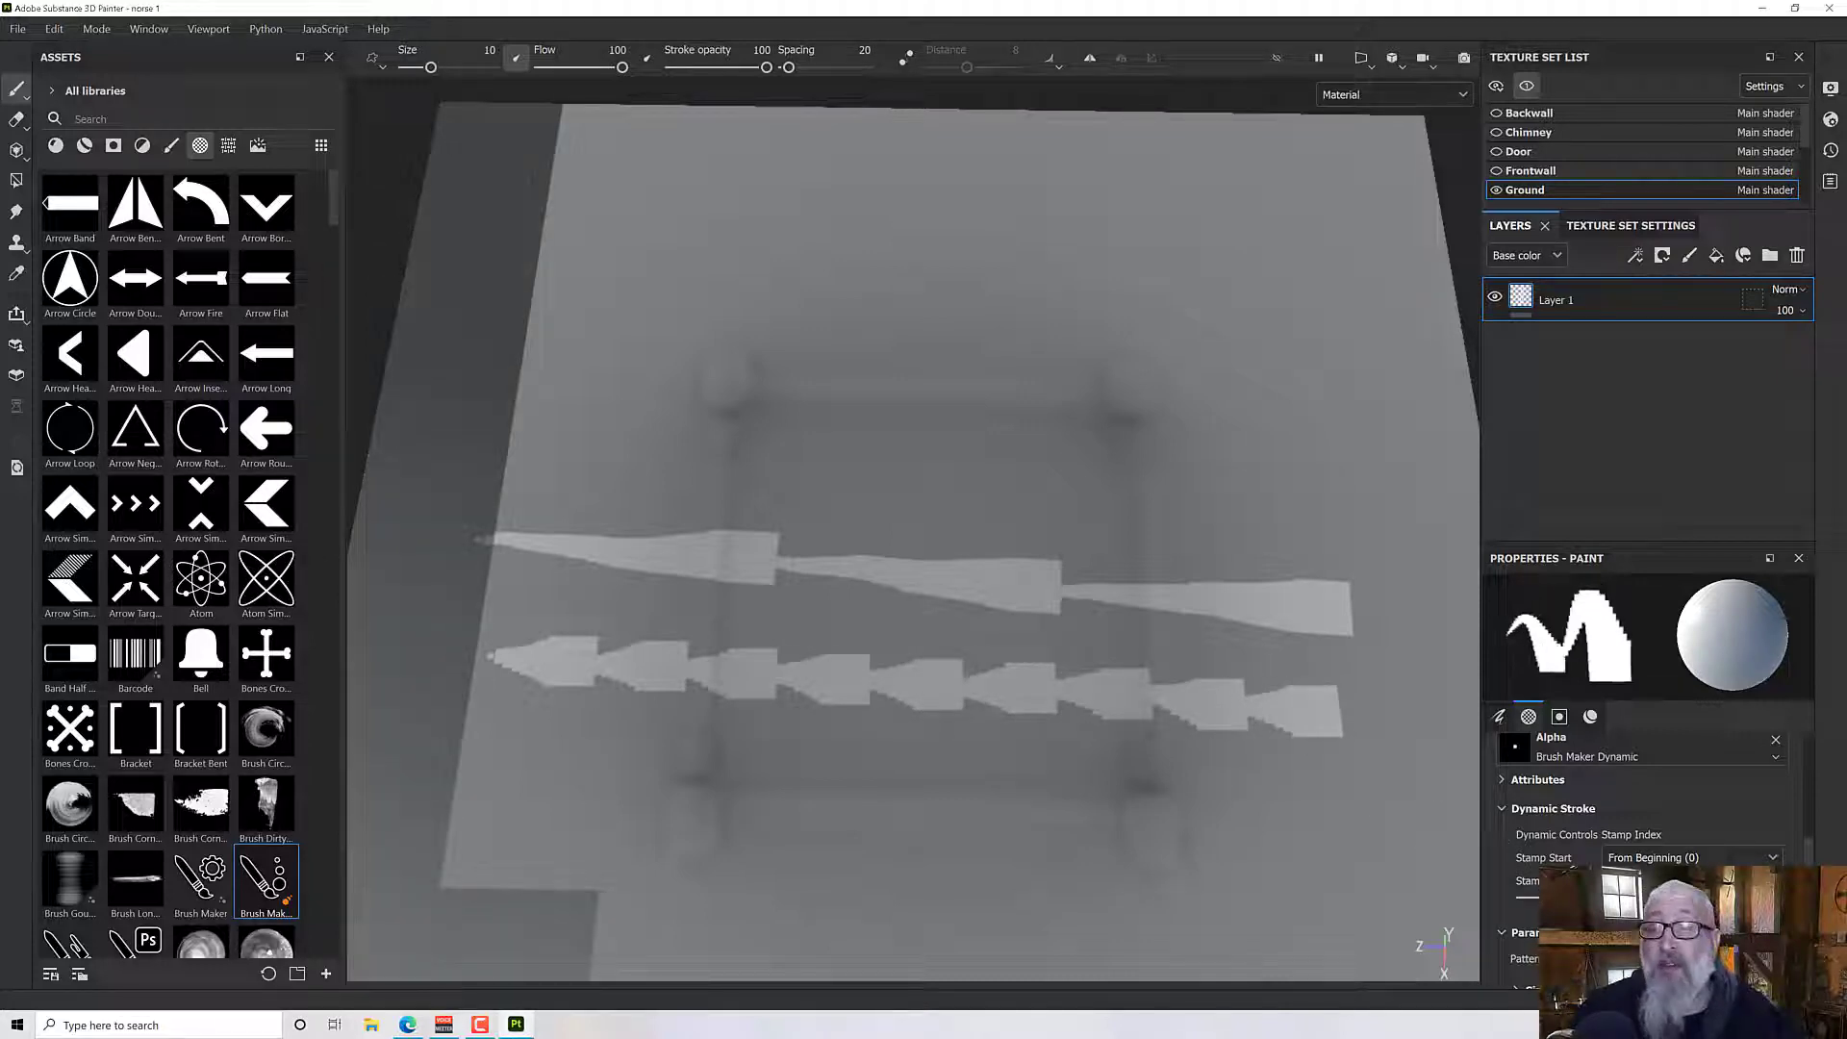
mouse_move(566, 782)
mouse_down()
mouse_move(743, 761)
mouse_move(944, 662)
mouse_move(996, 559)
mouse_move(1001, 447)
mouse_move(975, 349)
mouse_move(902, 294)
mouse_move(797, 268)
mouse_move(722, 296)
mouse_move(666, 372)
mouse_move(675, 460)
mouse_move(763, 530)
mouse_move(1028, 444)
mouse_move(1198, 360)
mouse_move(1354, 487)
mouse_move(1248, 623)
mouse_move(1012, 543)
mouse_move(965, 427)
mouse_move(843, 408)
mouse_move(800, 526)
mouse_move(834, 565)
mouse_up()
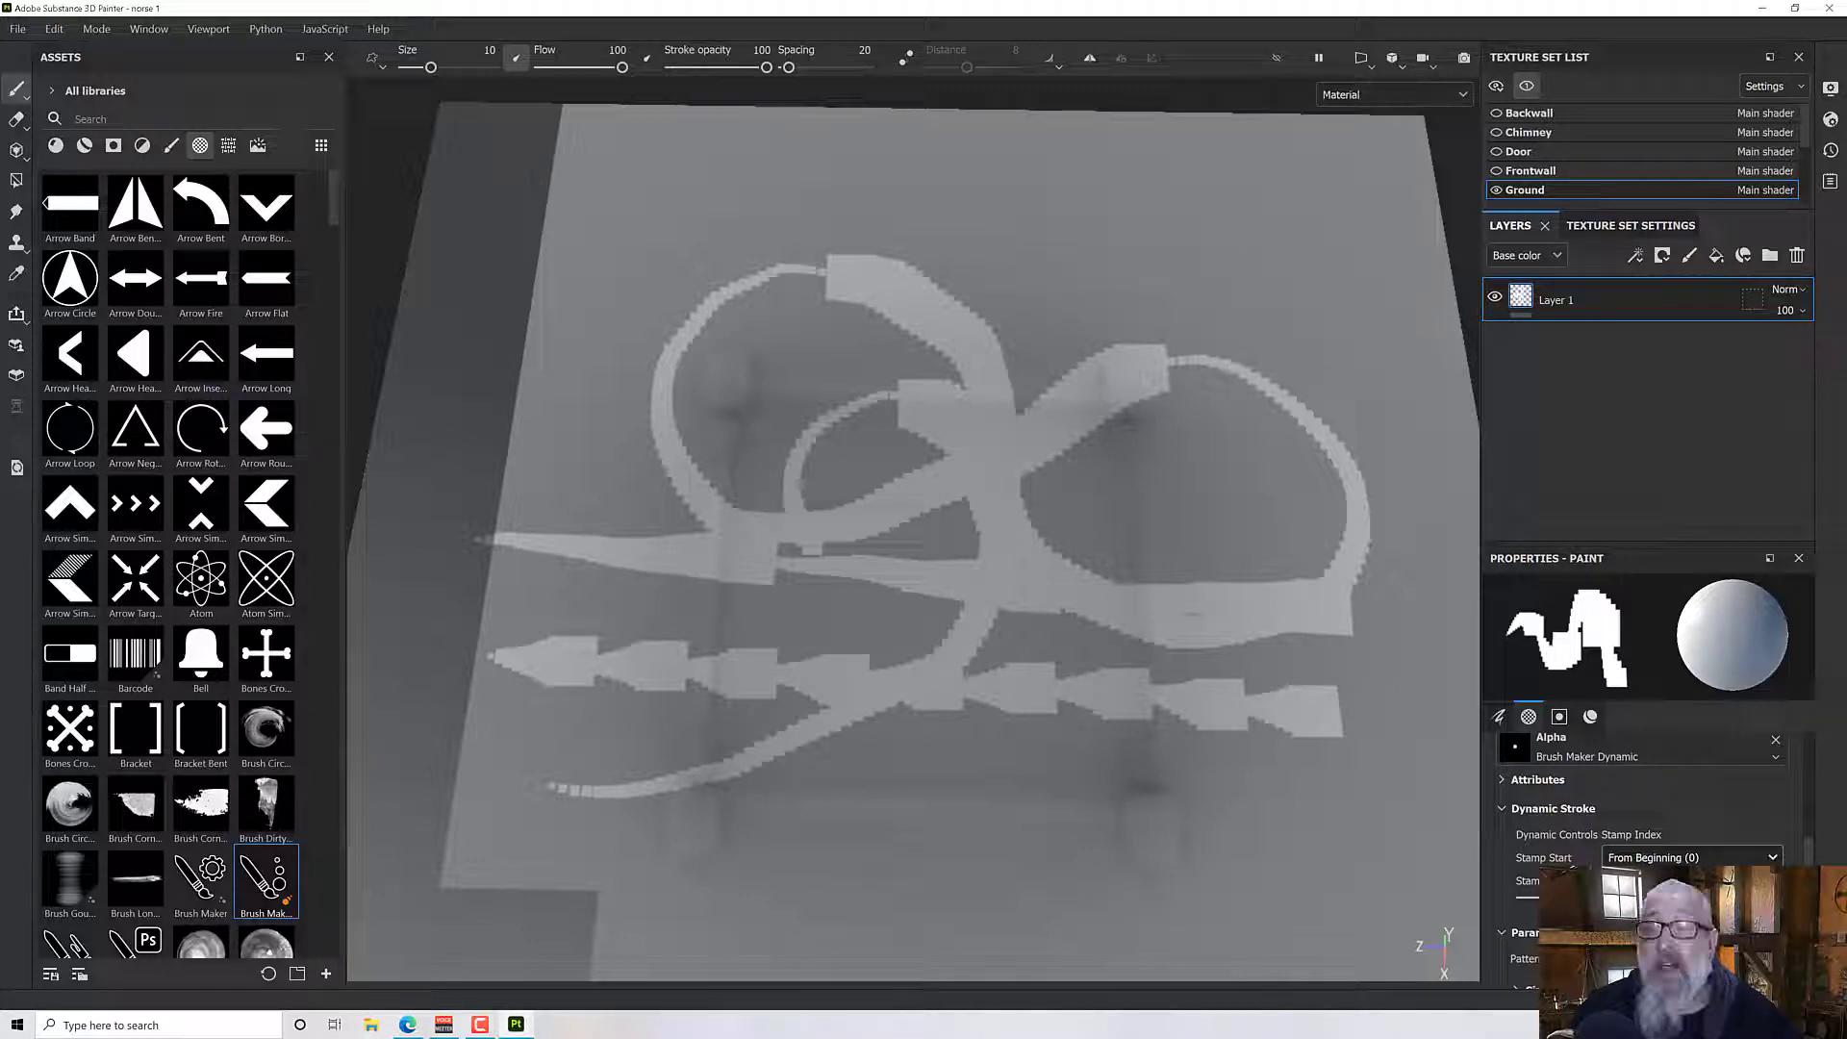
Step: Set Stamp Start to From Random Index and paint several scattered test strokes over the ground
scroll(1690, 857, down, 1)
mouse_move(1098, 192)
mouse_down()
mouse_move(1055, 298)
mouse_move(1065, 384)
mouse_move(1105, 463)
mouse_move(1190, 513)
mouse_move(1209, 552)
mouse_move(1172, 621)
mouse_move(1058, 718)
mouse_move(1041, 767)
mouse_up()
mouse_move(779, 828)
mouse_down()
mouse_move(1145, 890)
mouse_move(1285, 798)
mouse_move(1402, 797)
mouse_move(1426, 616)
mouse_move(1352, 250)
mouse_move(1119, 238)
mouse_move(1037, 309)
mouse_move(1217, 332)
mouse_move(1251, 428)
mouse_move(1345, 541)
mouse_move(1284, 656)
mouse_move(1116, 724)
mouse_up()
mouse_move(652, 152)
mouse_down()
mouse_move(719, 287)
mouse_move(982, 670)
mouse_move(1239, 948)
mouse_up()
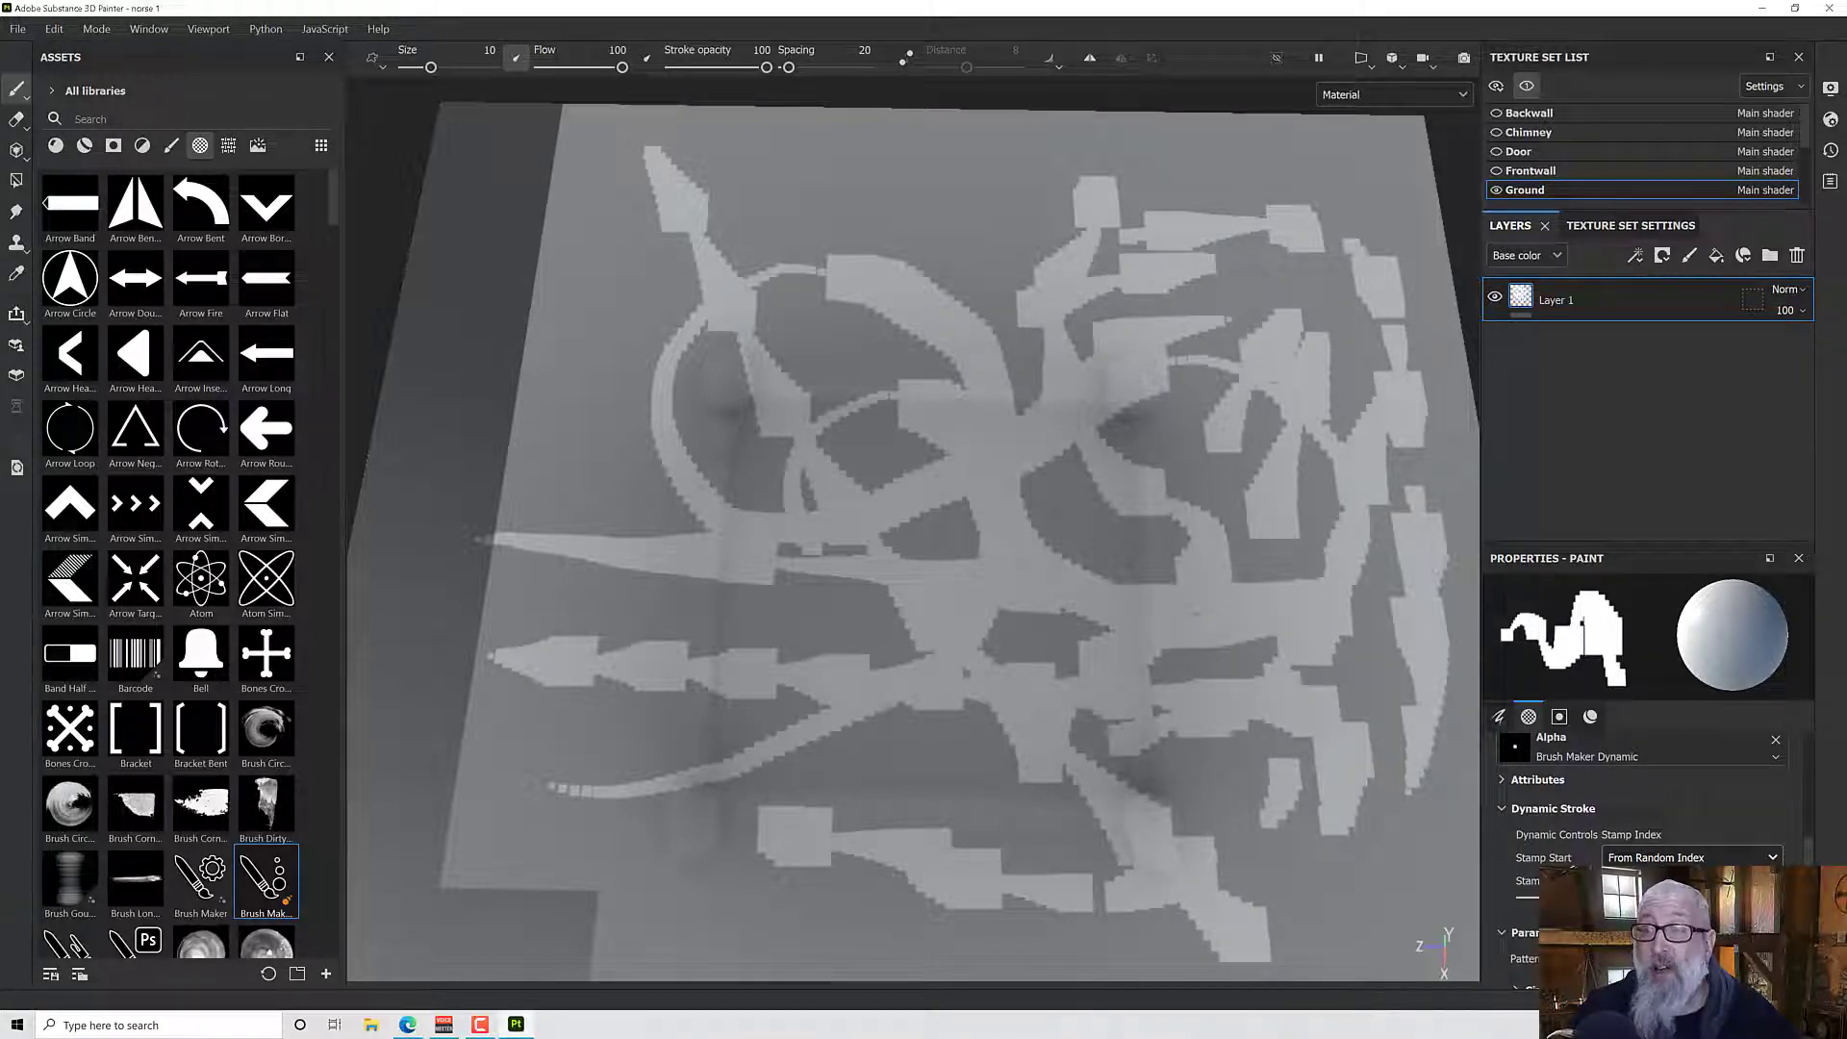
Step: Return Stamp Start to From Beginning (0) and undo all the test strokes painted on the ground
click(1655, 899)
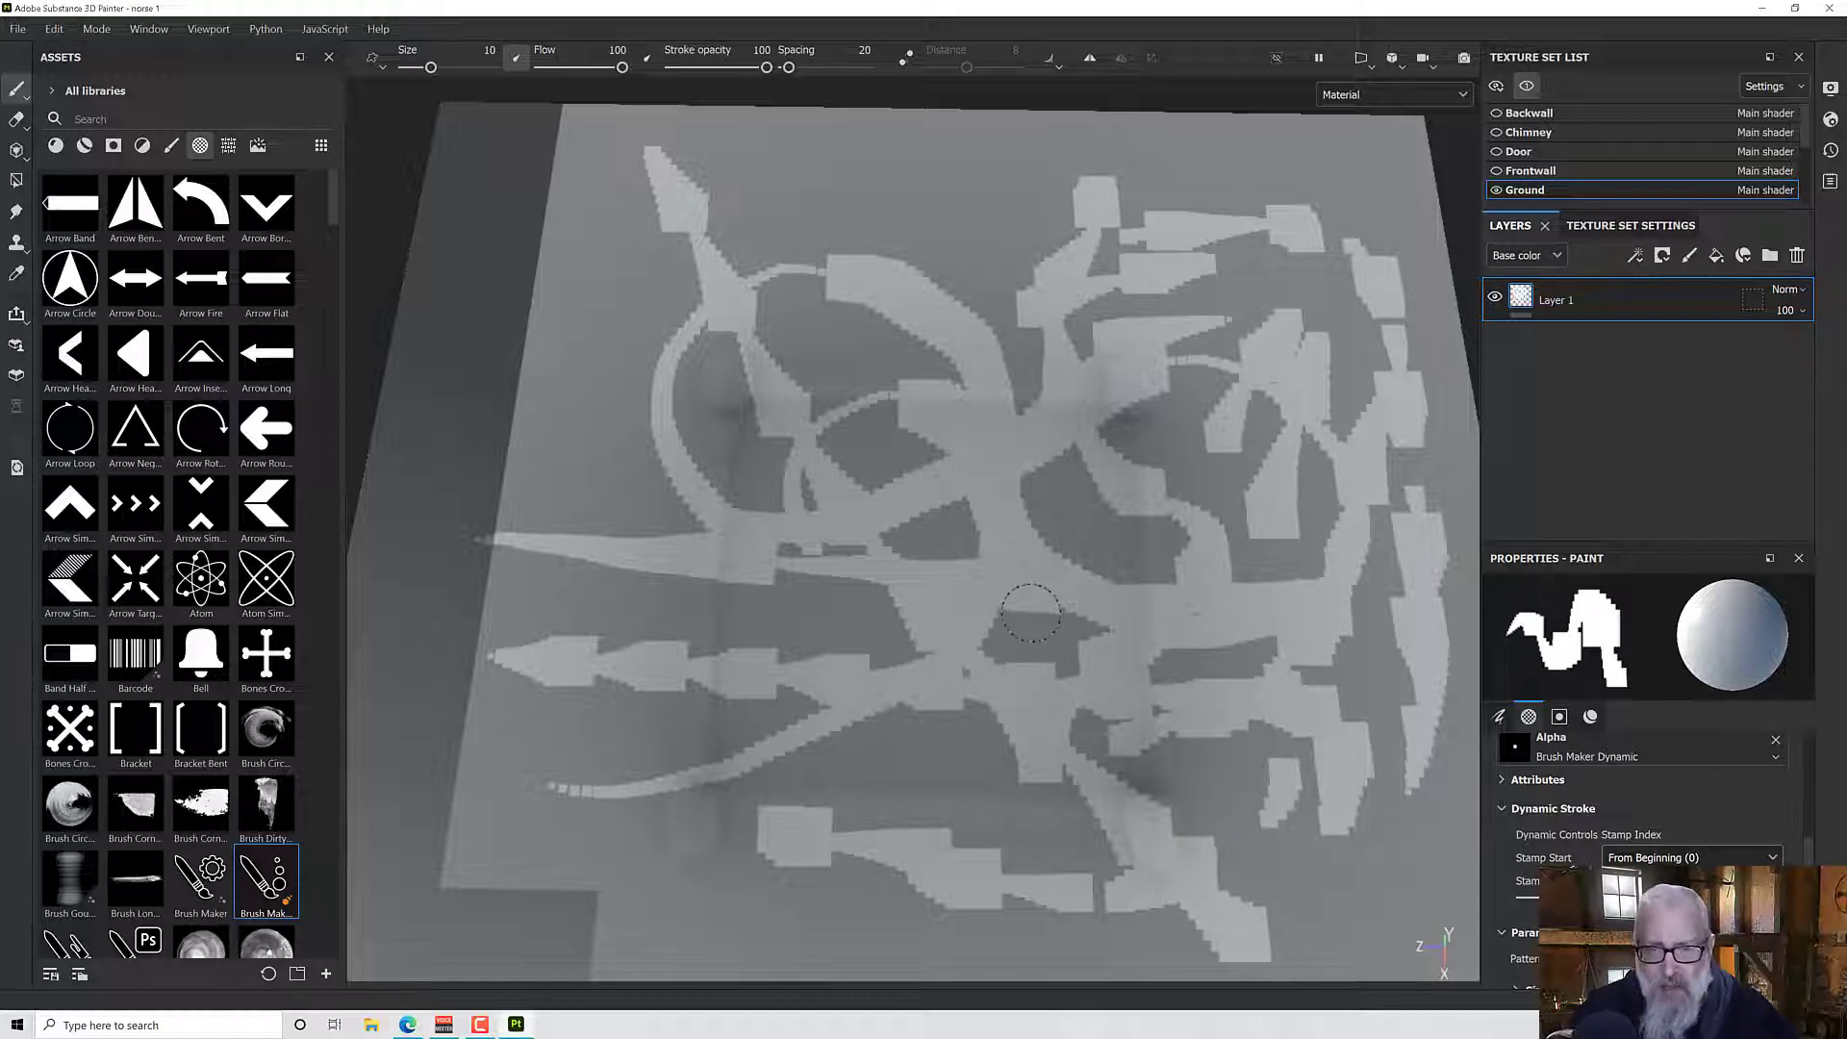
key(ctrl+z)
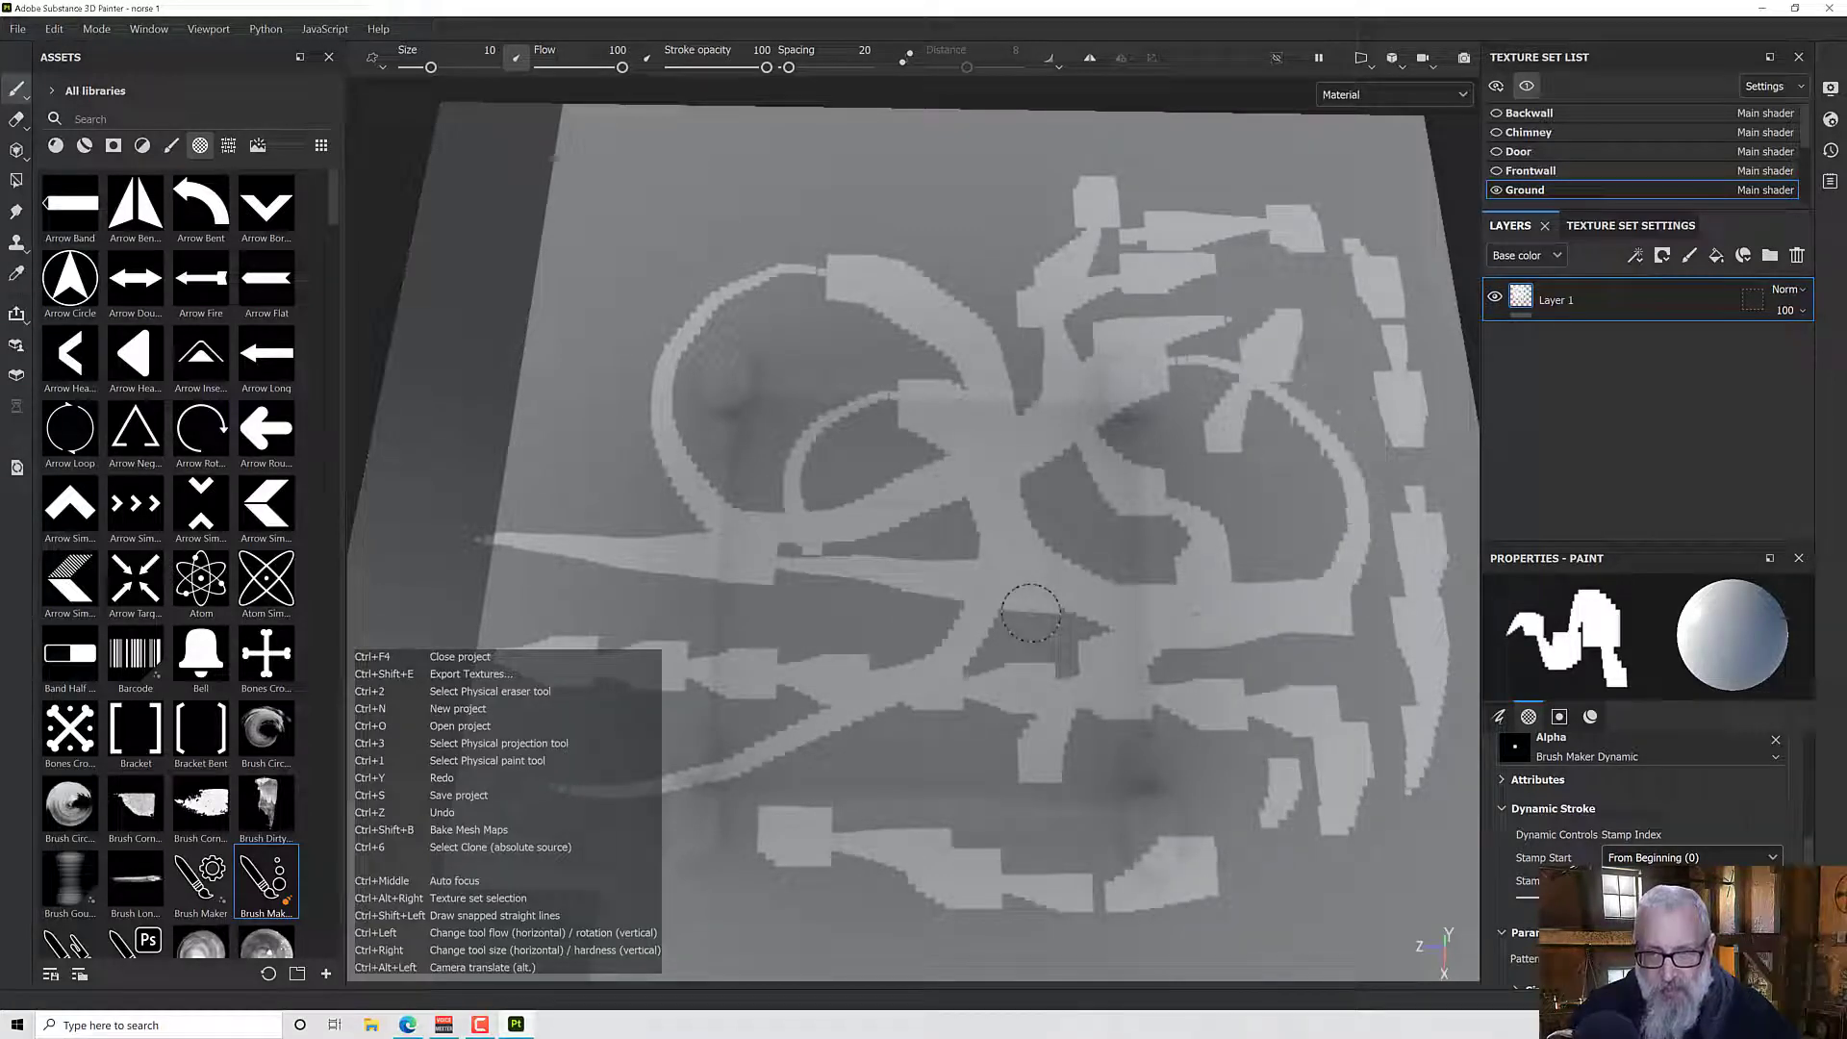
key(ctrl+z)
key(ctrl+z)
key(ctrl+z)
key(ctrl+z)
key(ctrl+z)
key(ctrl+z)
key(ctrl+z)
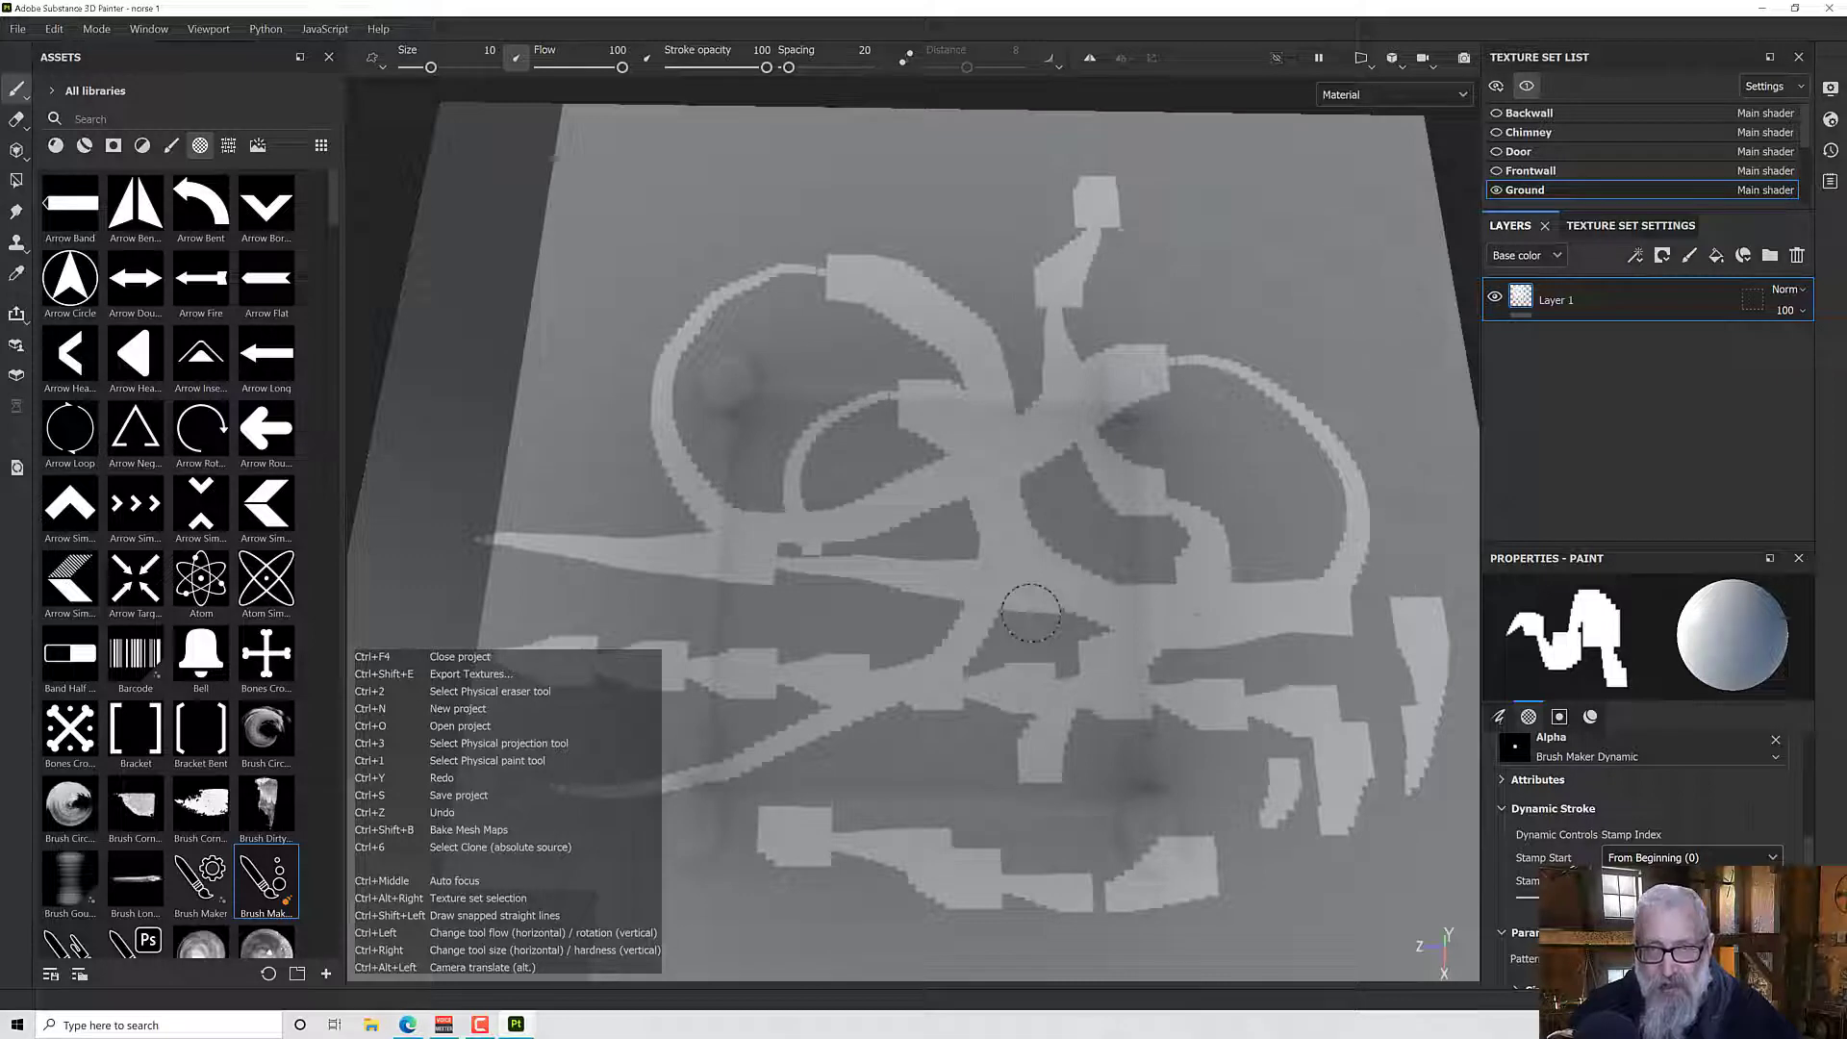
key(ctrl+z)
key(ctrl+z)
key(ctrl+z)
key(ctrl+z)
key(ctrl+z)
key(ctrl+z)
key(ctrl+z)
key(ctrl+z)
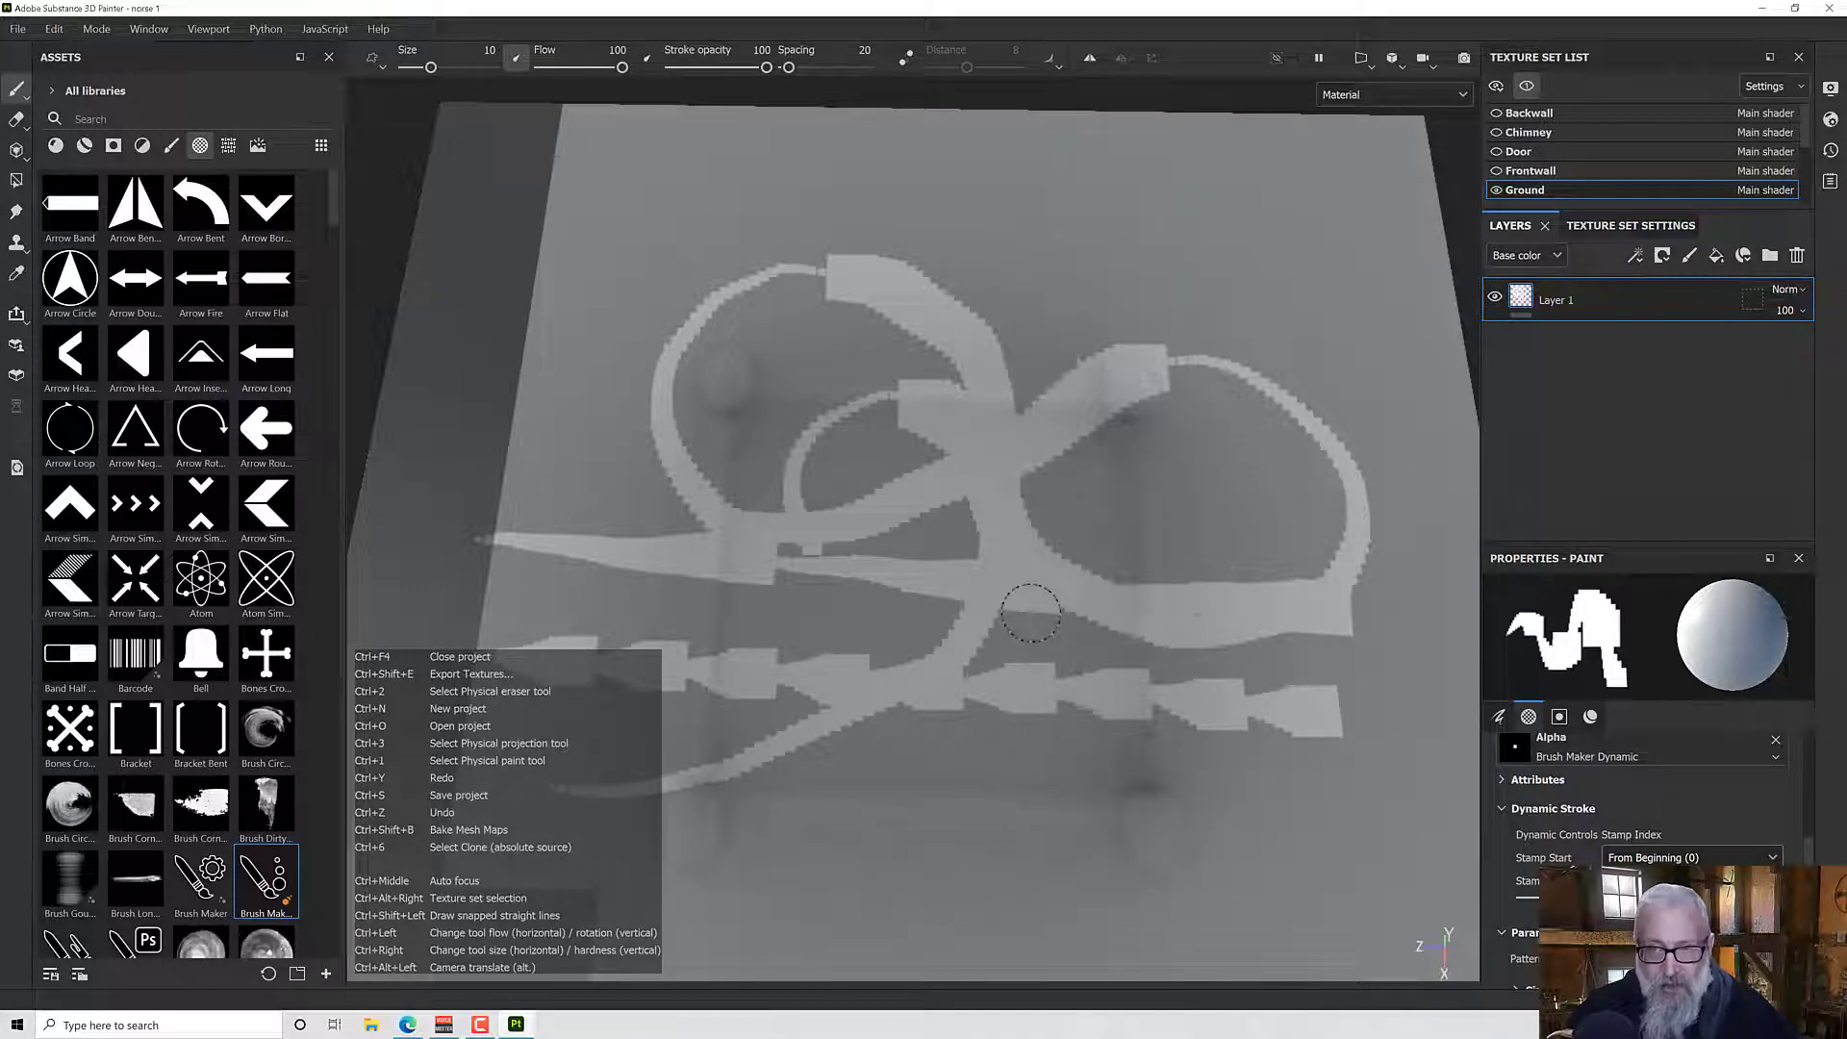
key(ctrl+z)
key(ctrl+z)
key(ctrl+z)
key(ctrl+z)
key(ctrl+z)
key(ctrl+z)
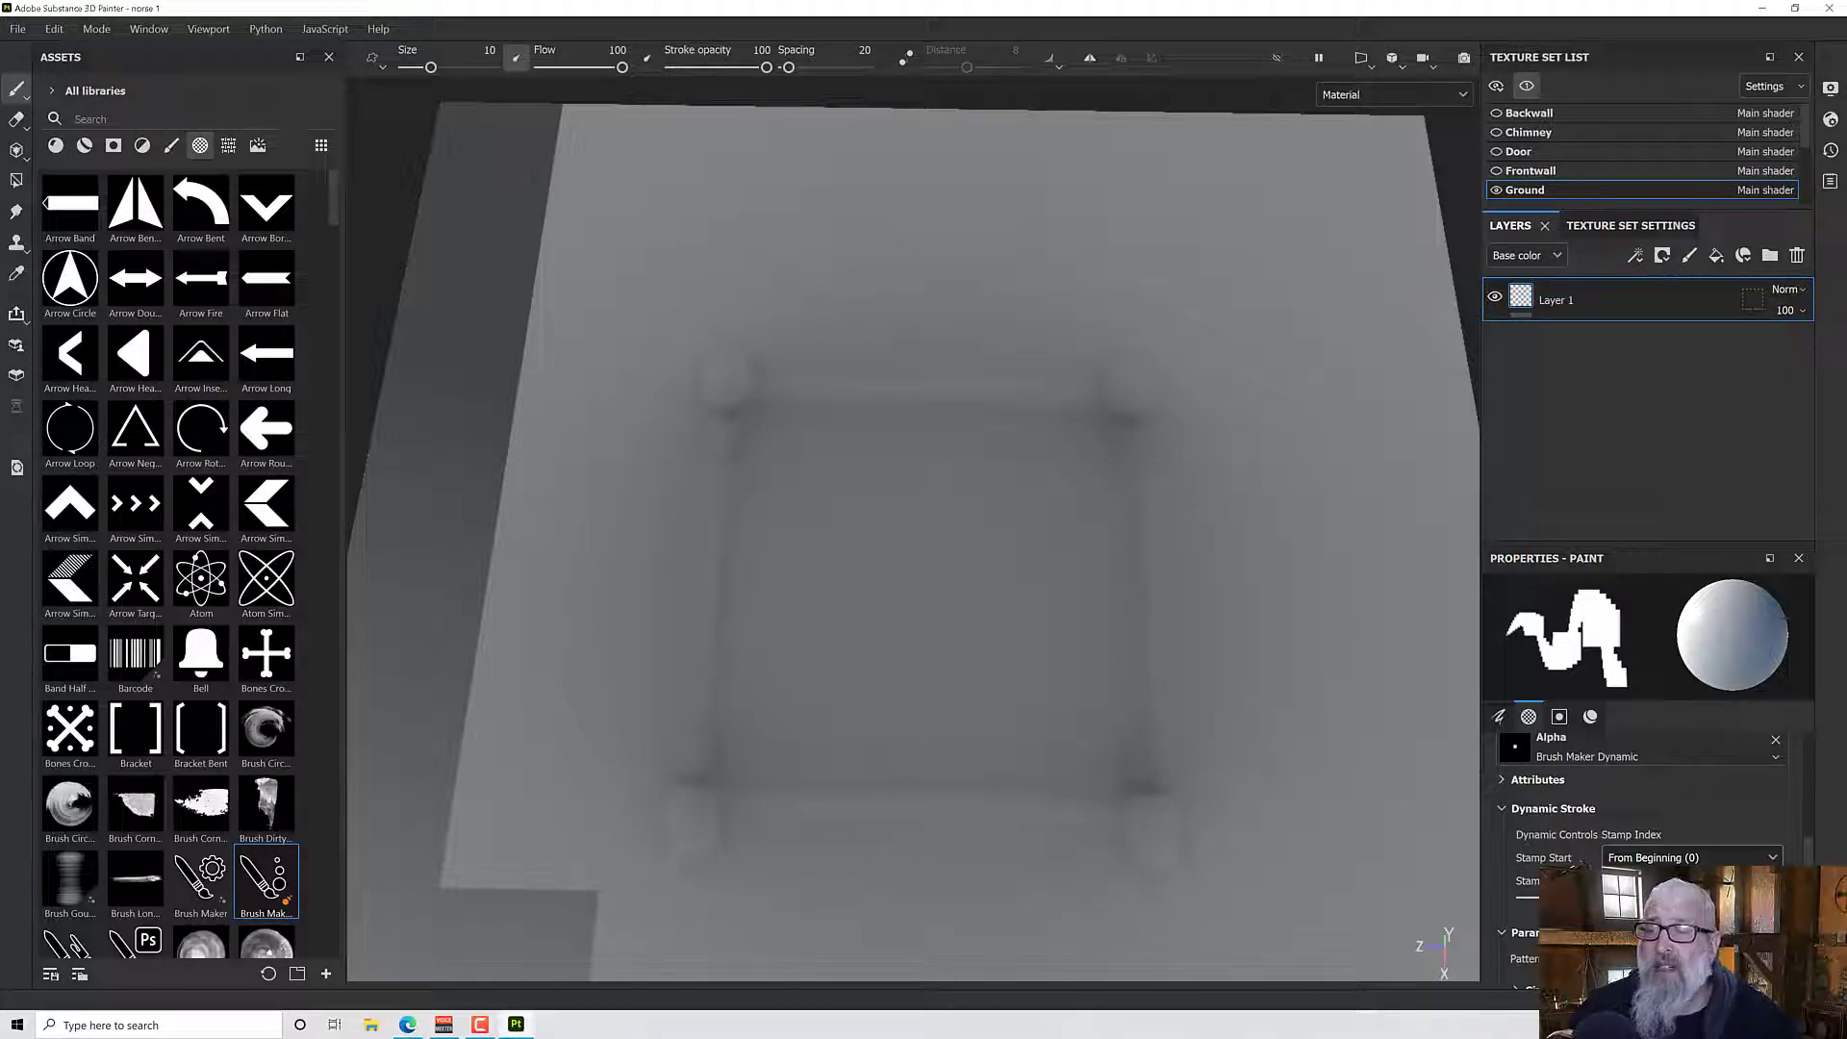
Step: Expand the alpha's Size parameters and paint three rows of test strokes across the ground
scroll(1635, 799, down, 3)
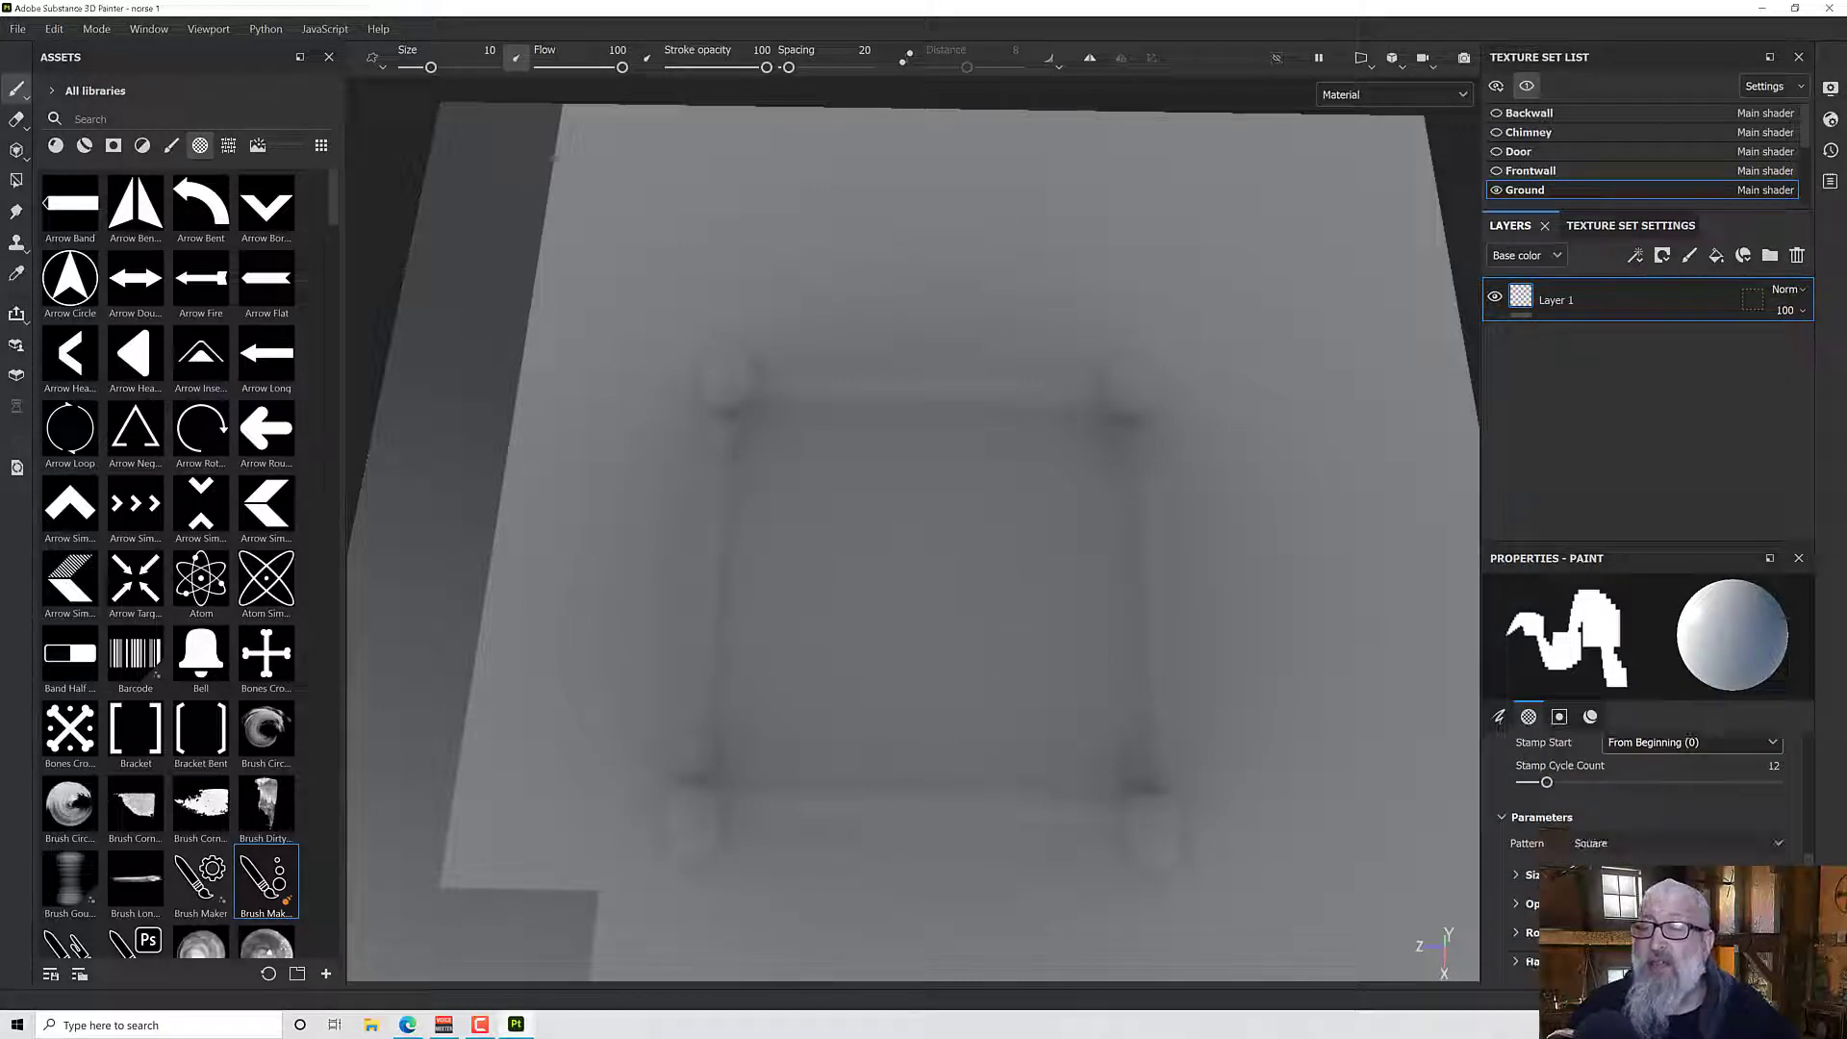
scroll(1635, 798, down, 1)
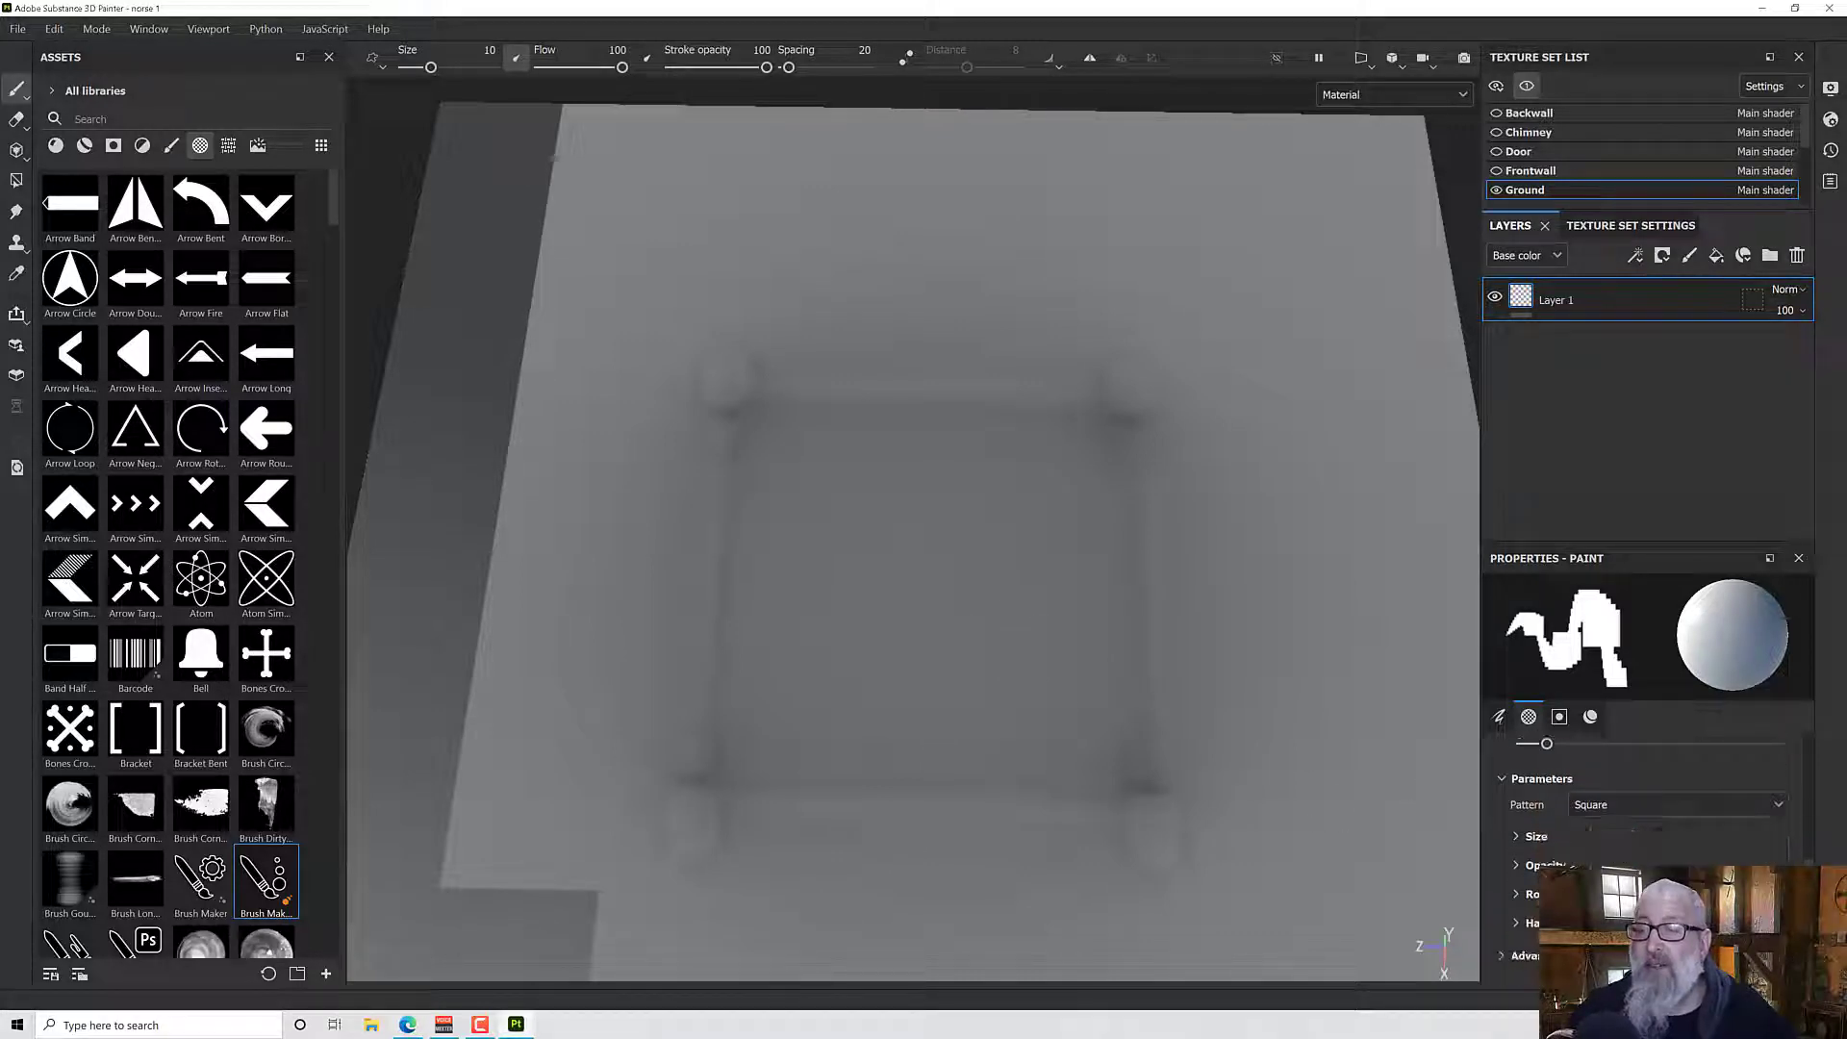
click(1520, 837)
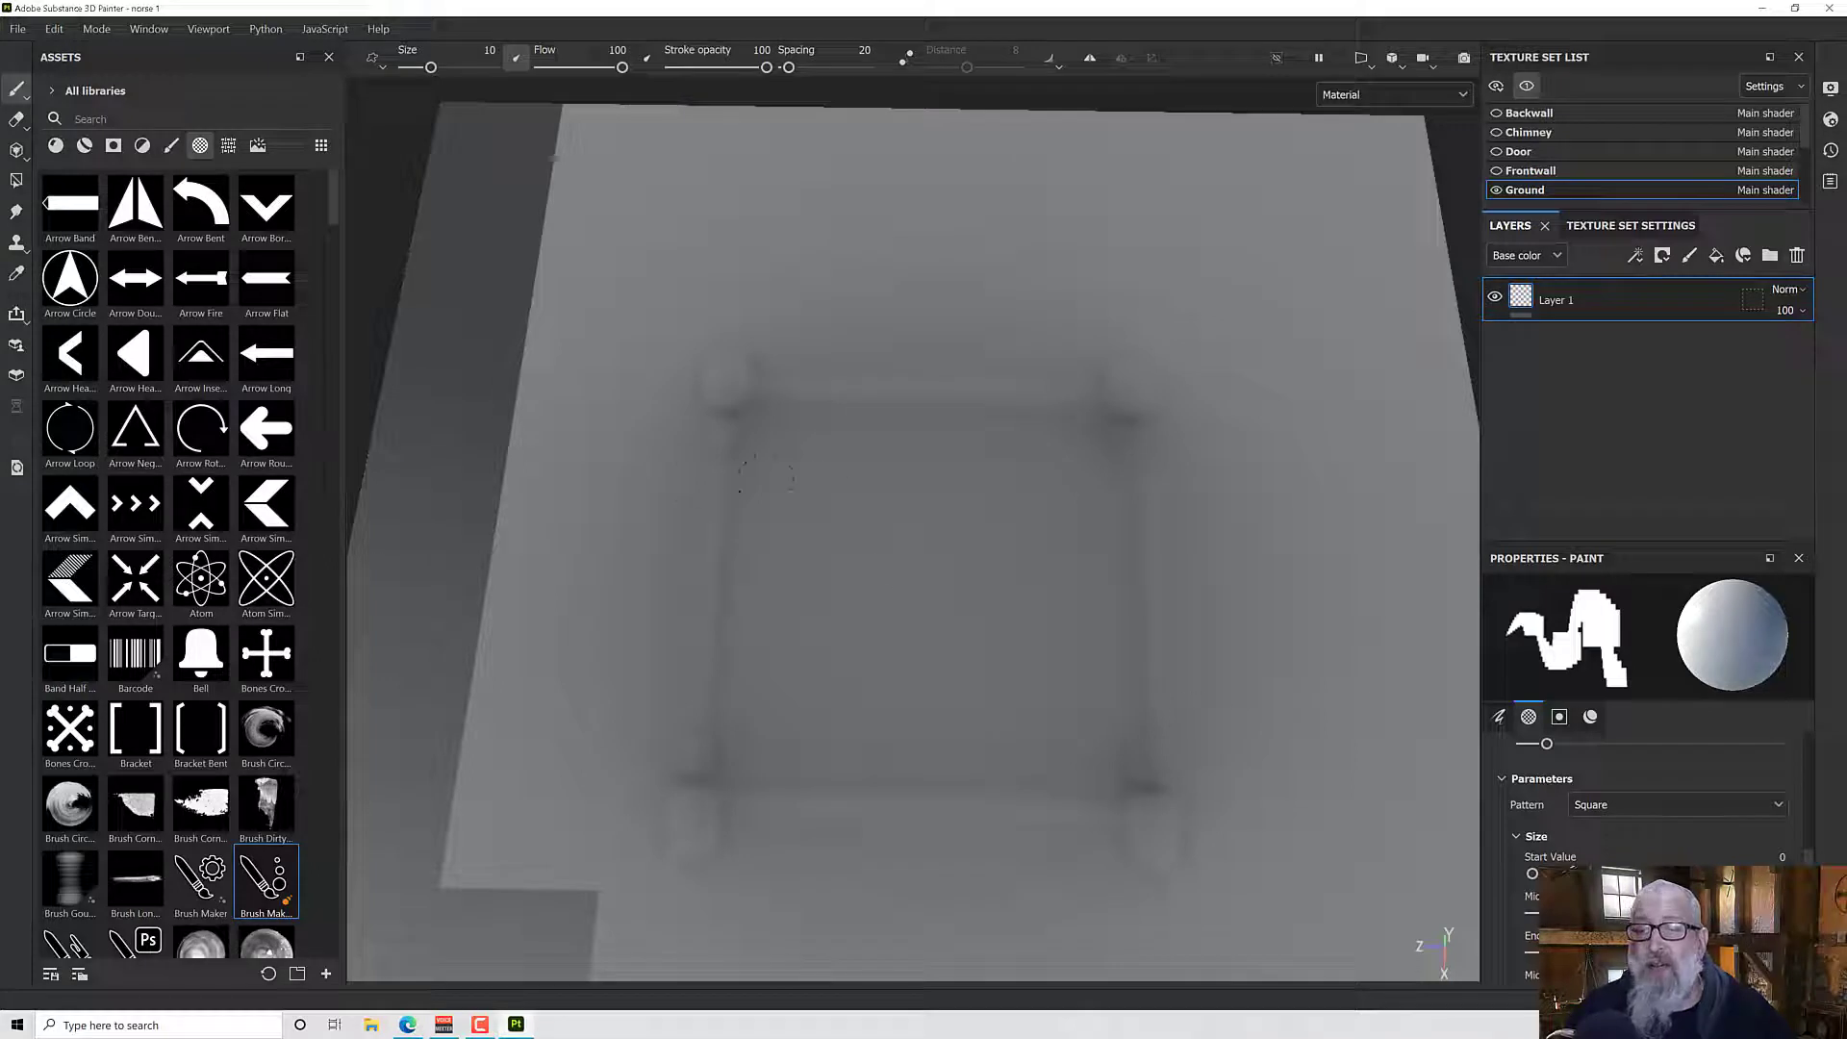
drag(532, 512, 1361, 530)
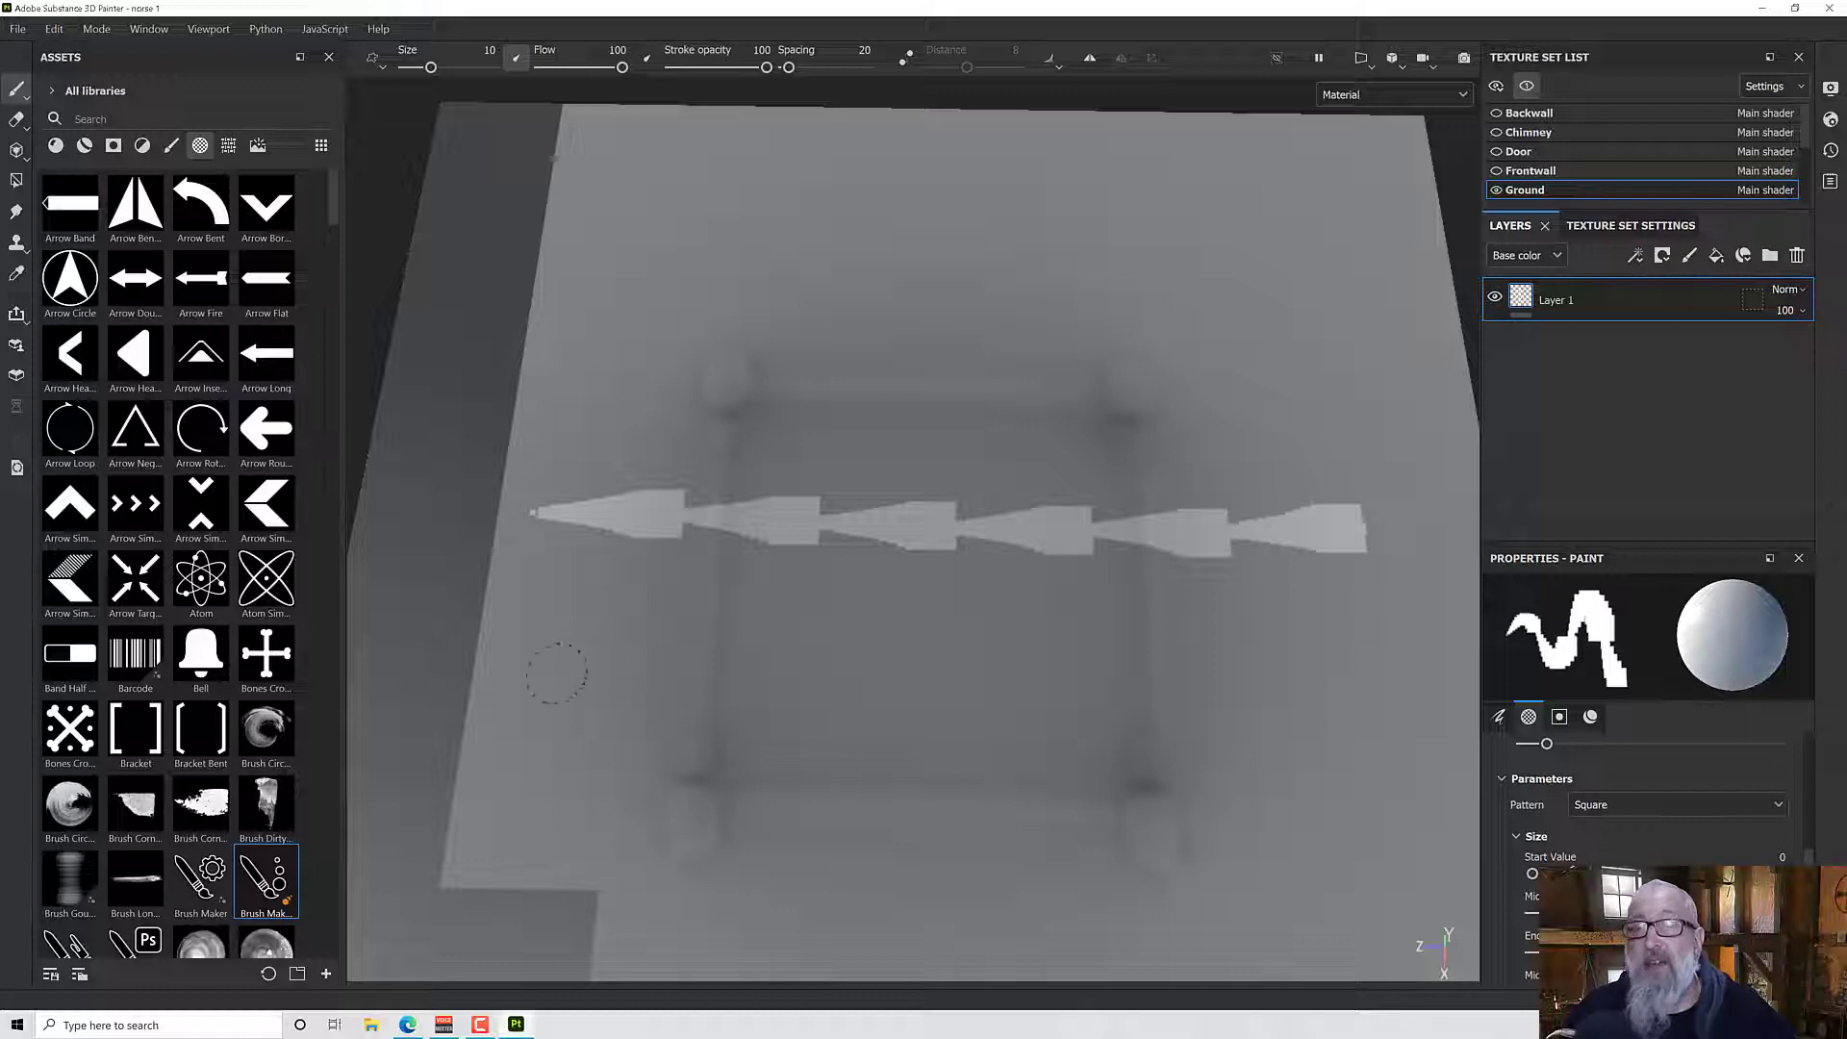
drag(515, 636, 1299, 663)
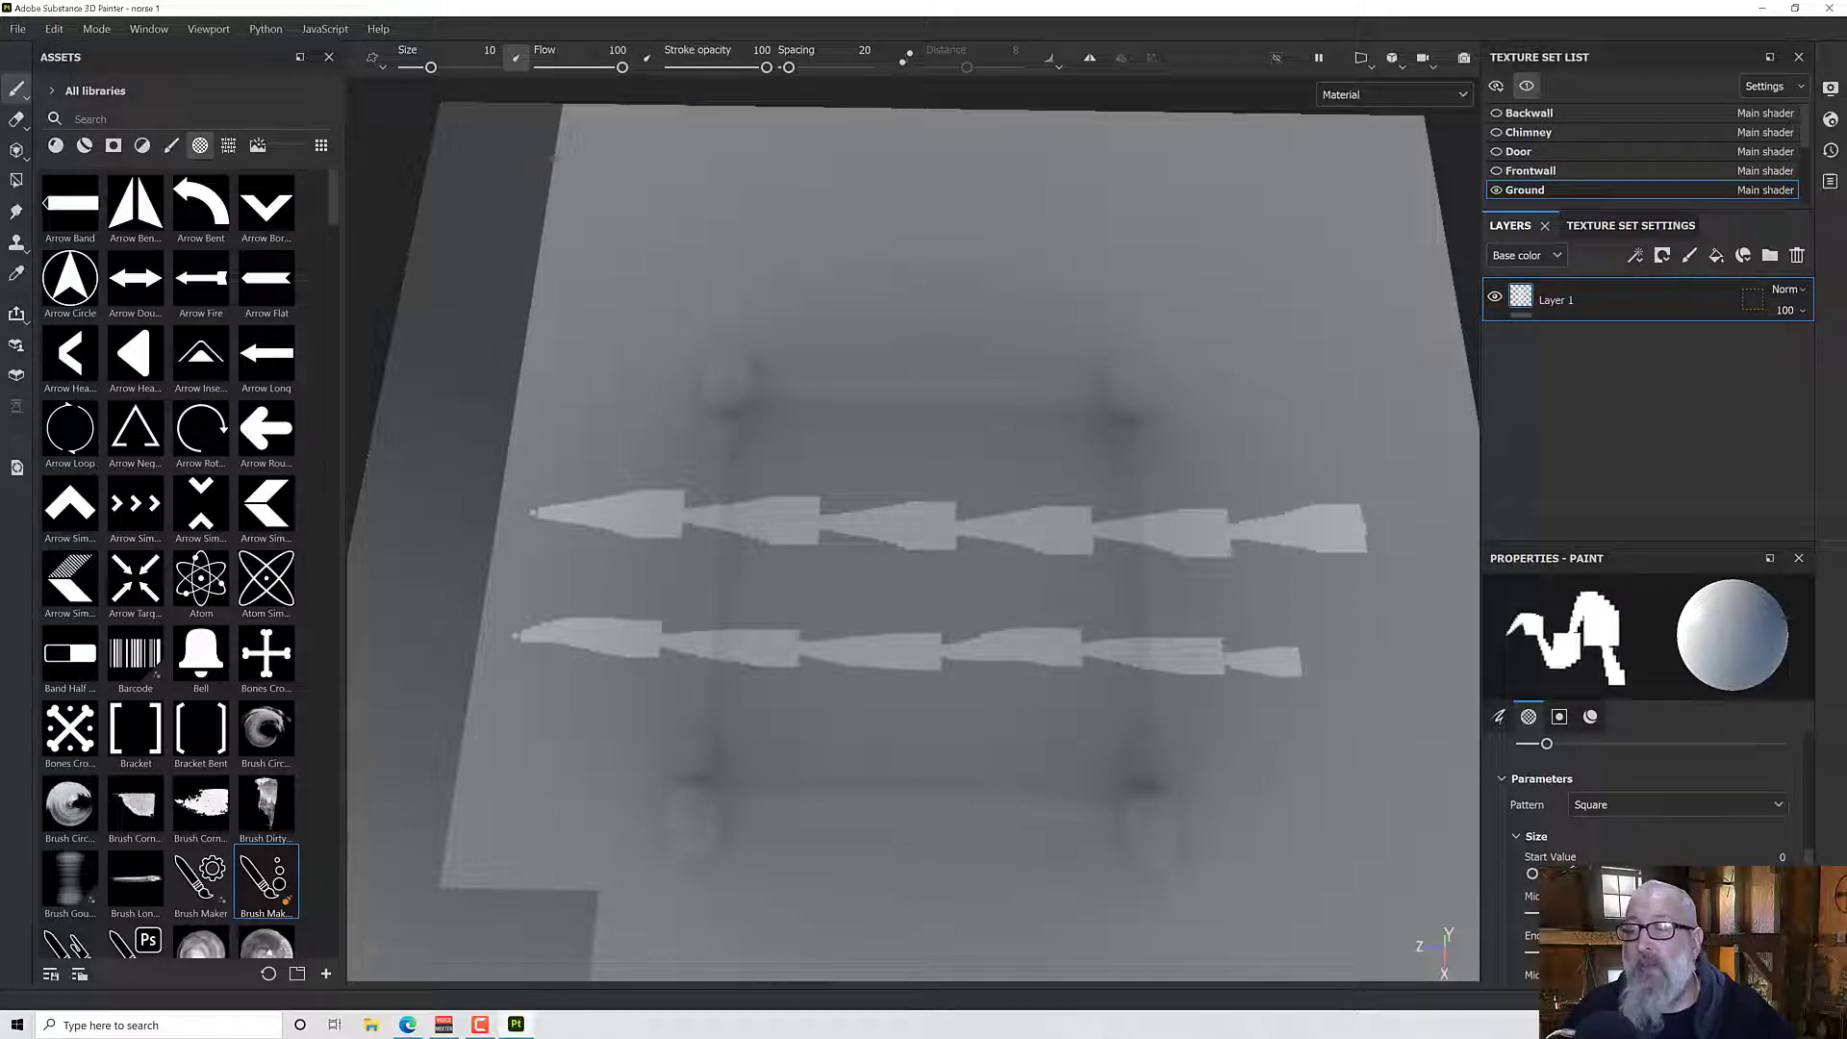
drag(500, 752, 1123, 794)
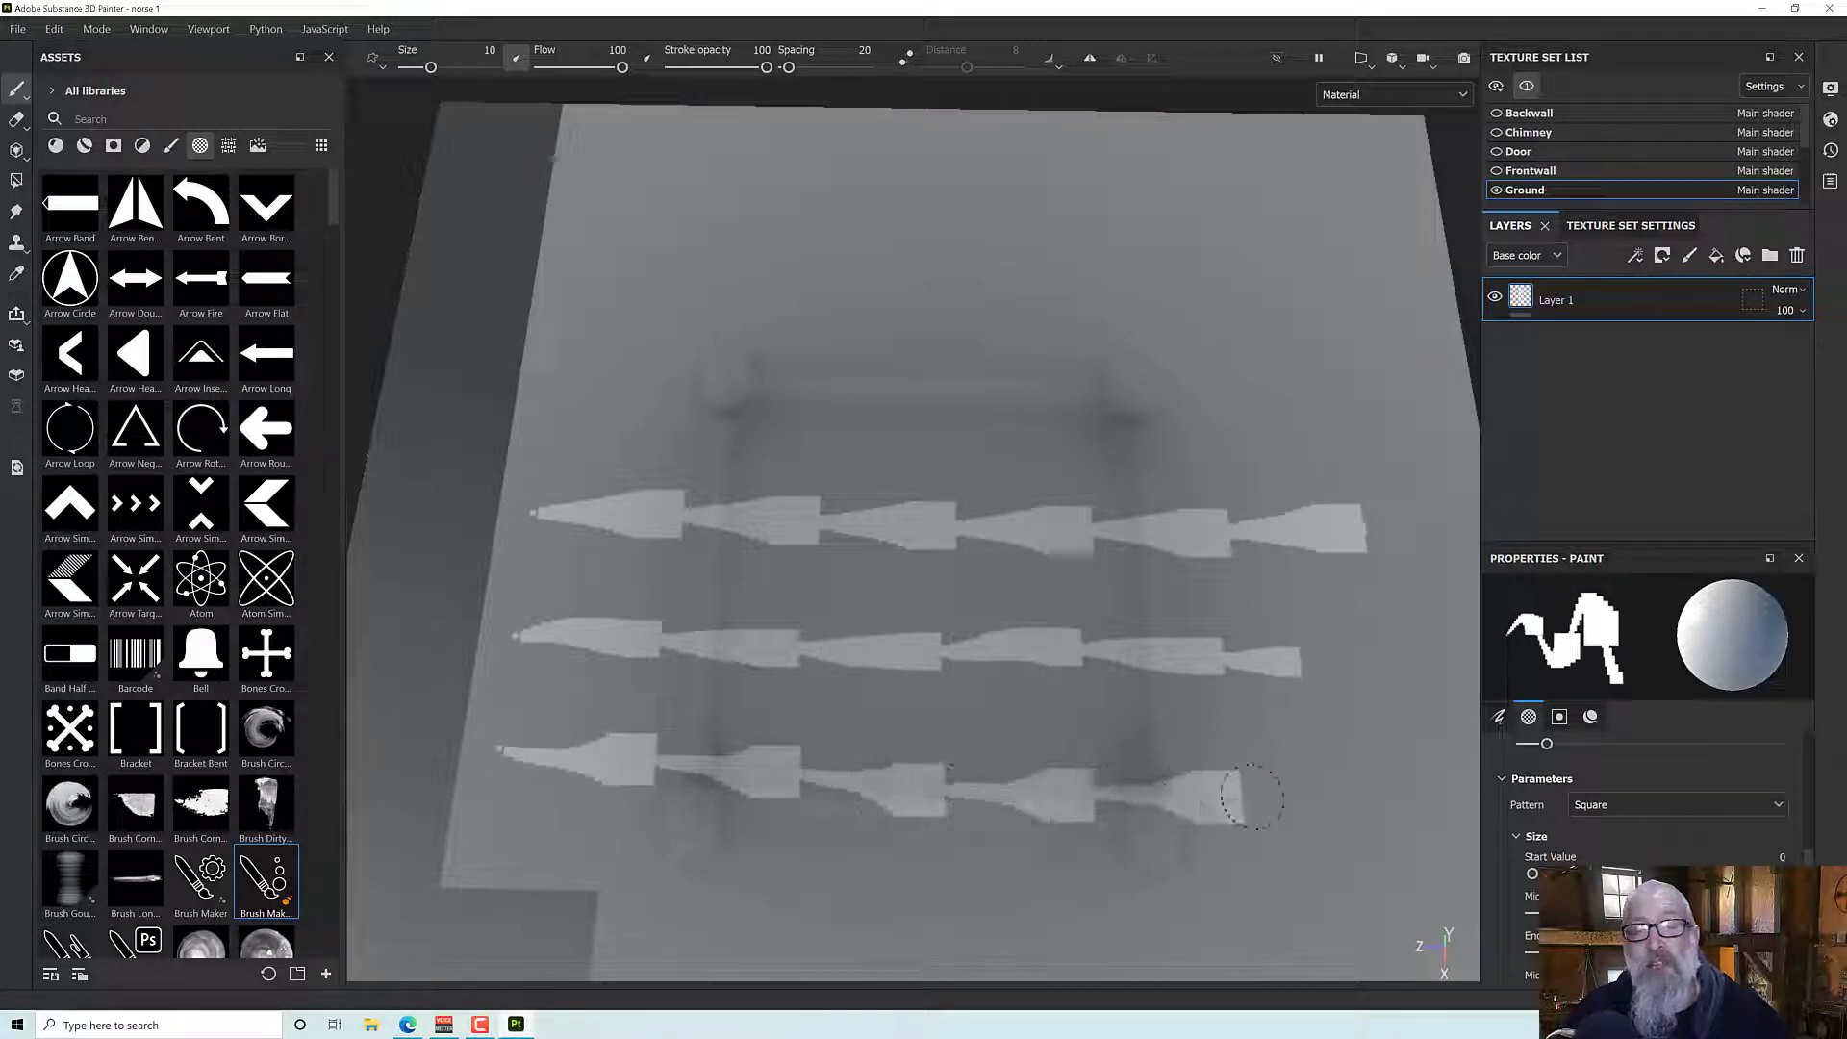
drag(1264, 797, 1316, 796)
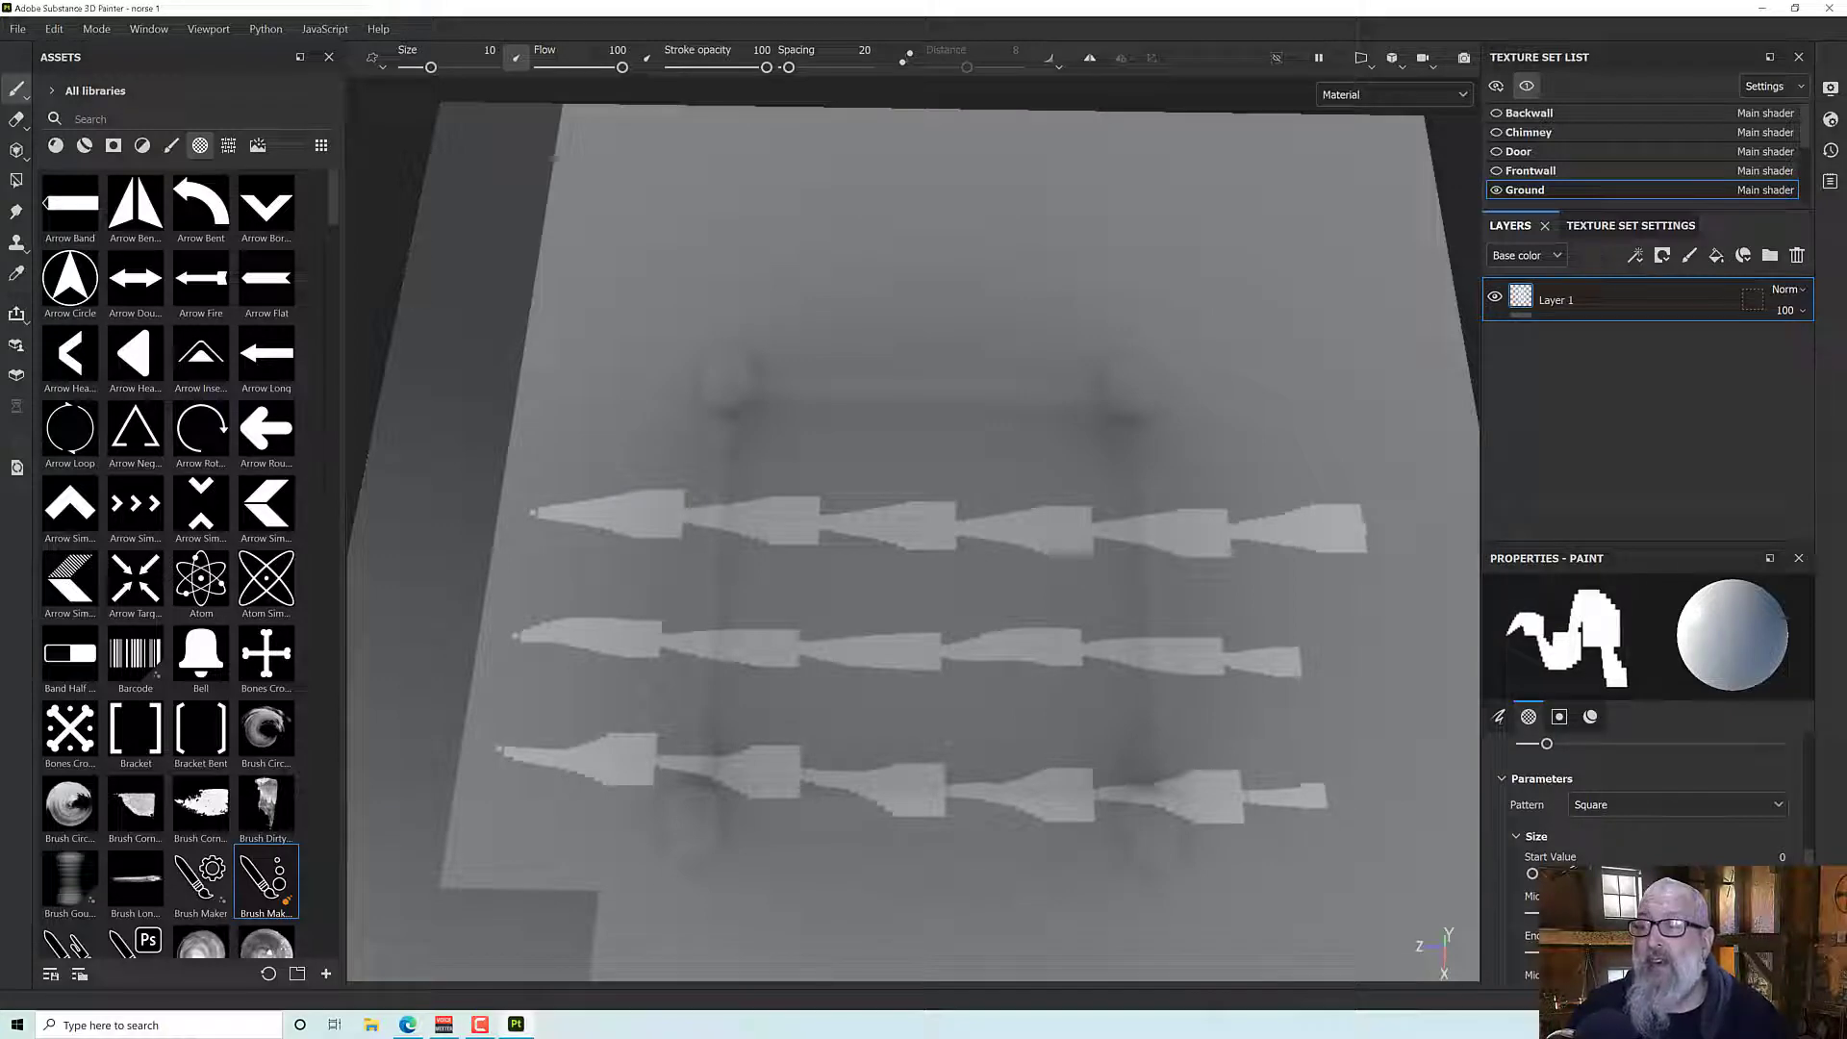
Step: Set the alpha's Rotation start value to 0.08 and middle value to 0.42, raise its end value, and paint a test stroke near the ground's far edge
scroll(1650, 799, down, 5)
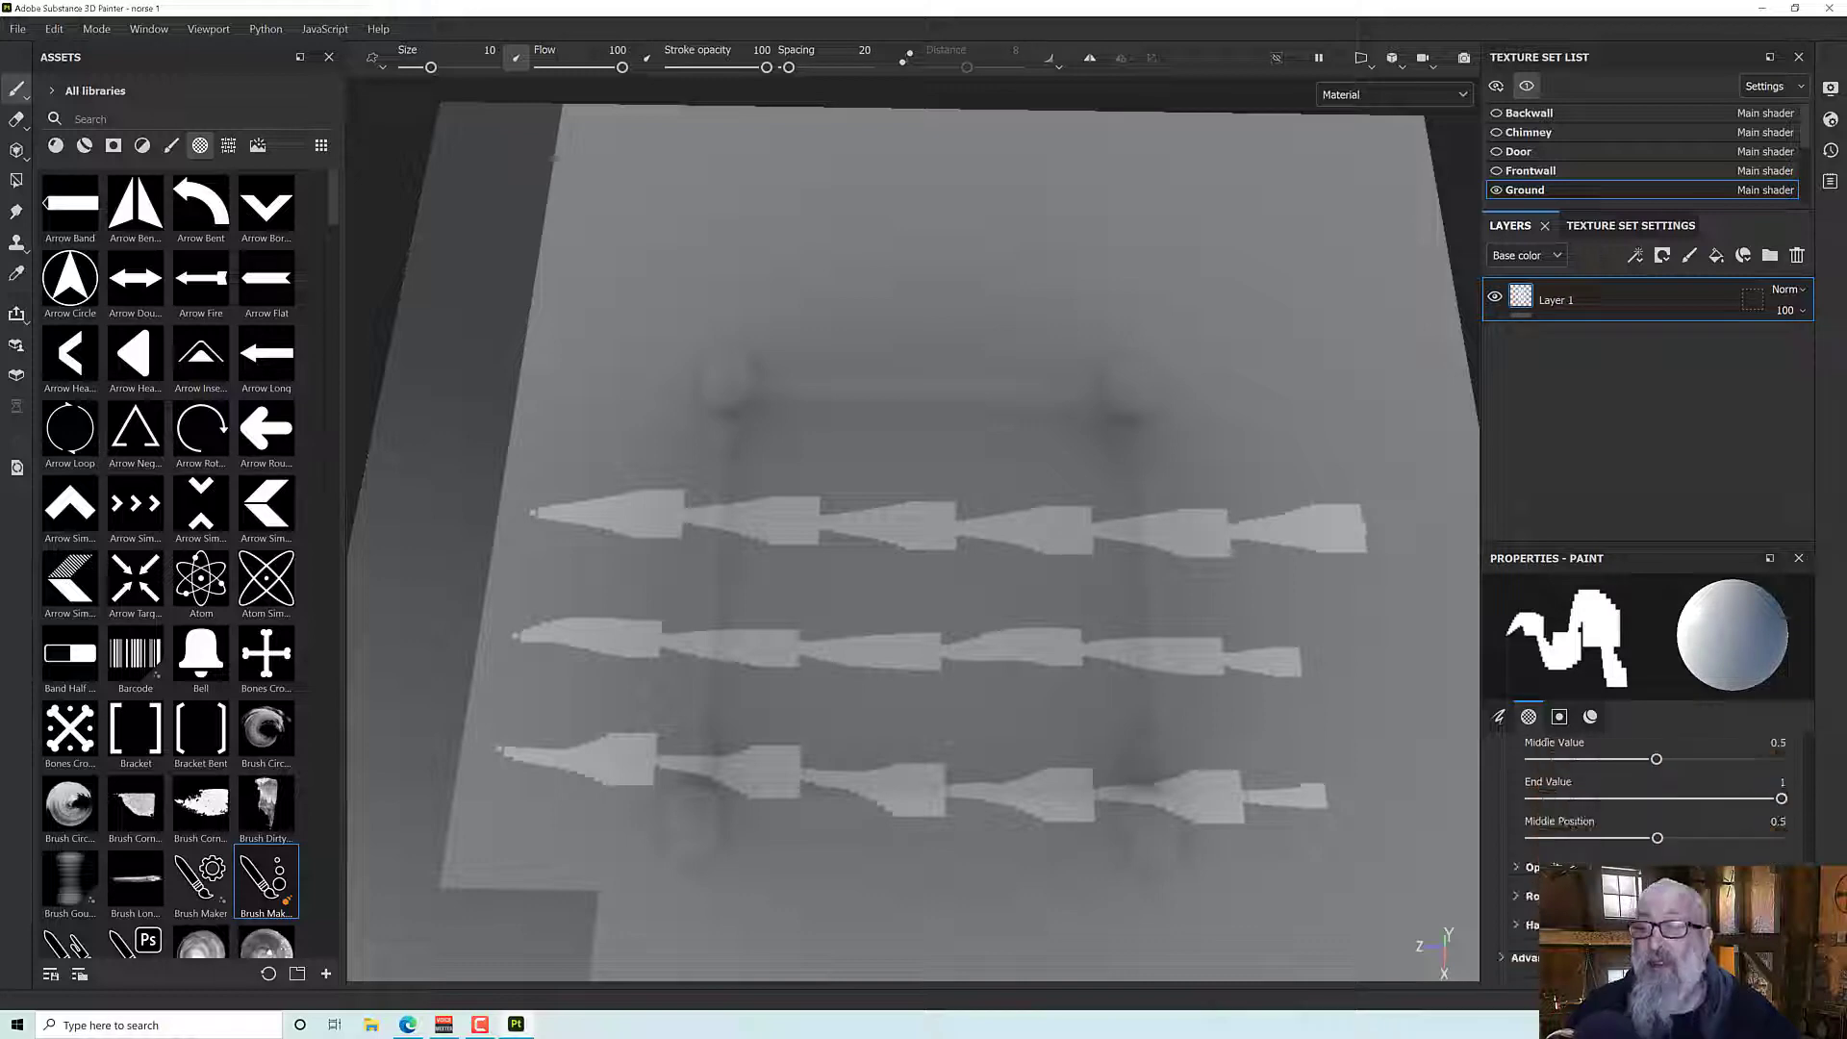
click(1518, 858)
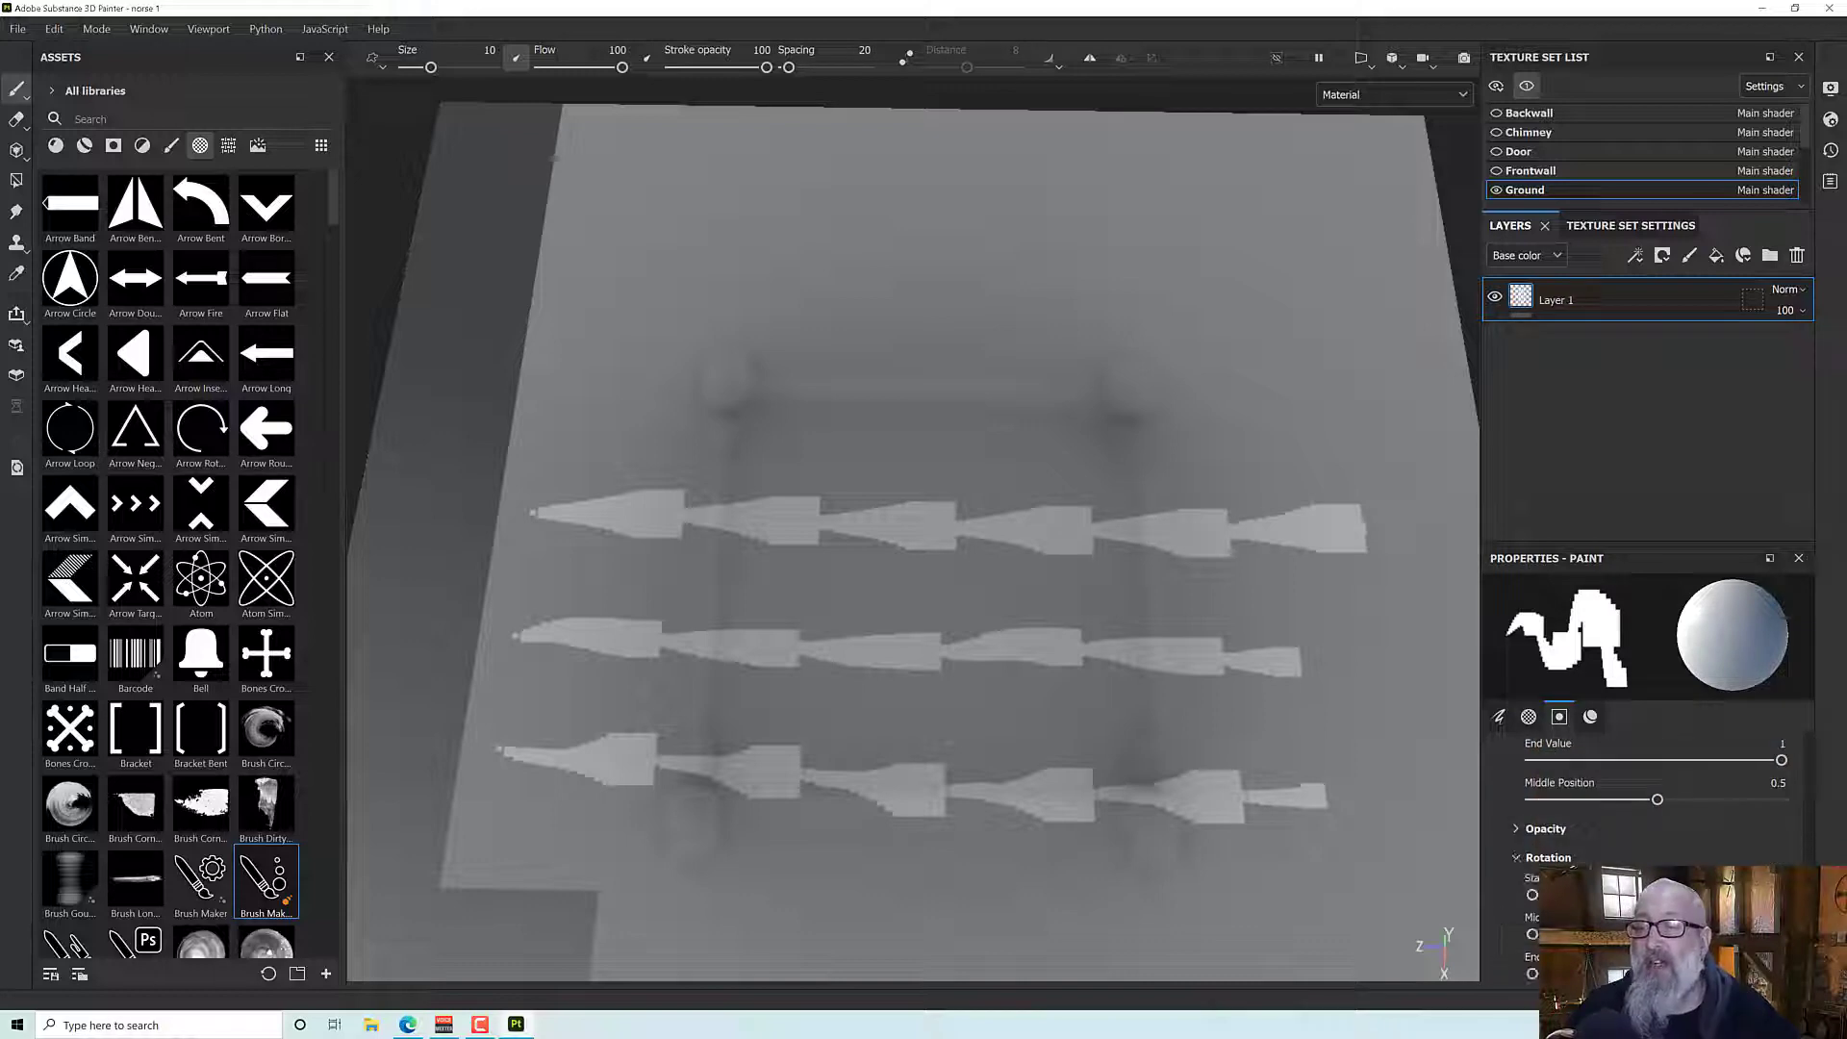
scroll(1650, 799, down, 1)
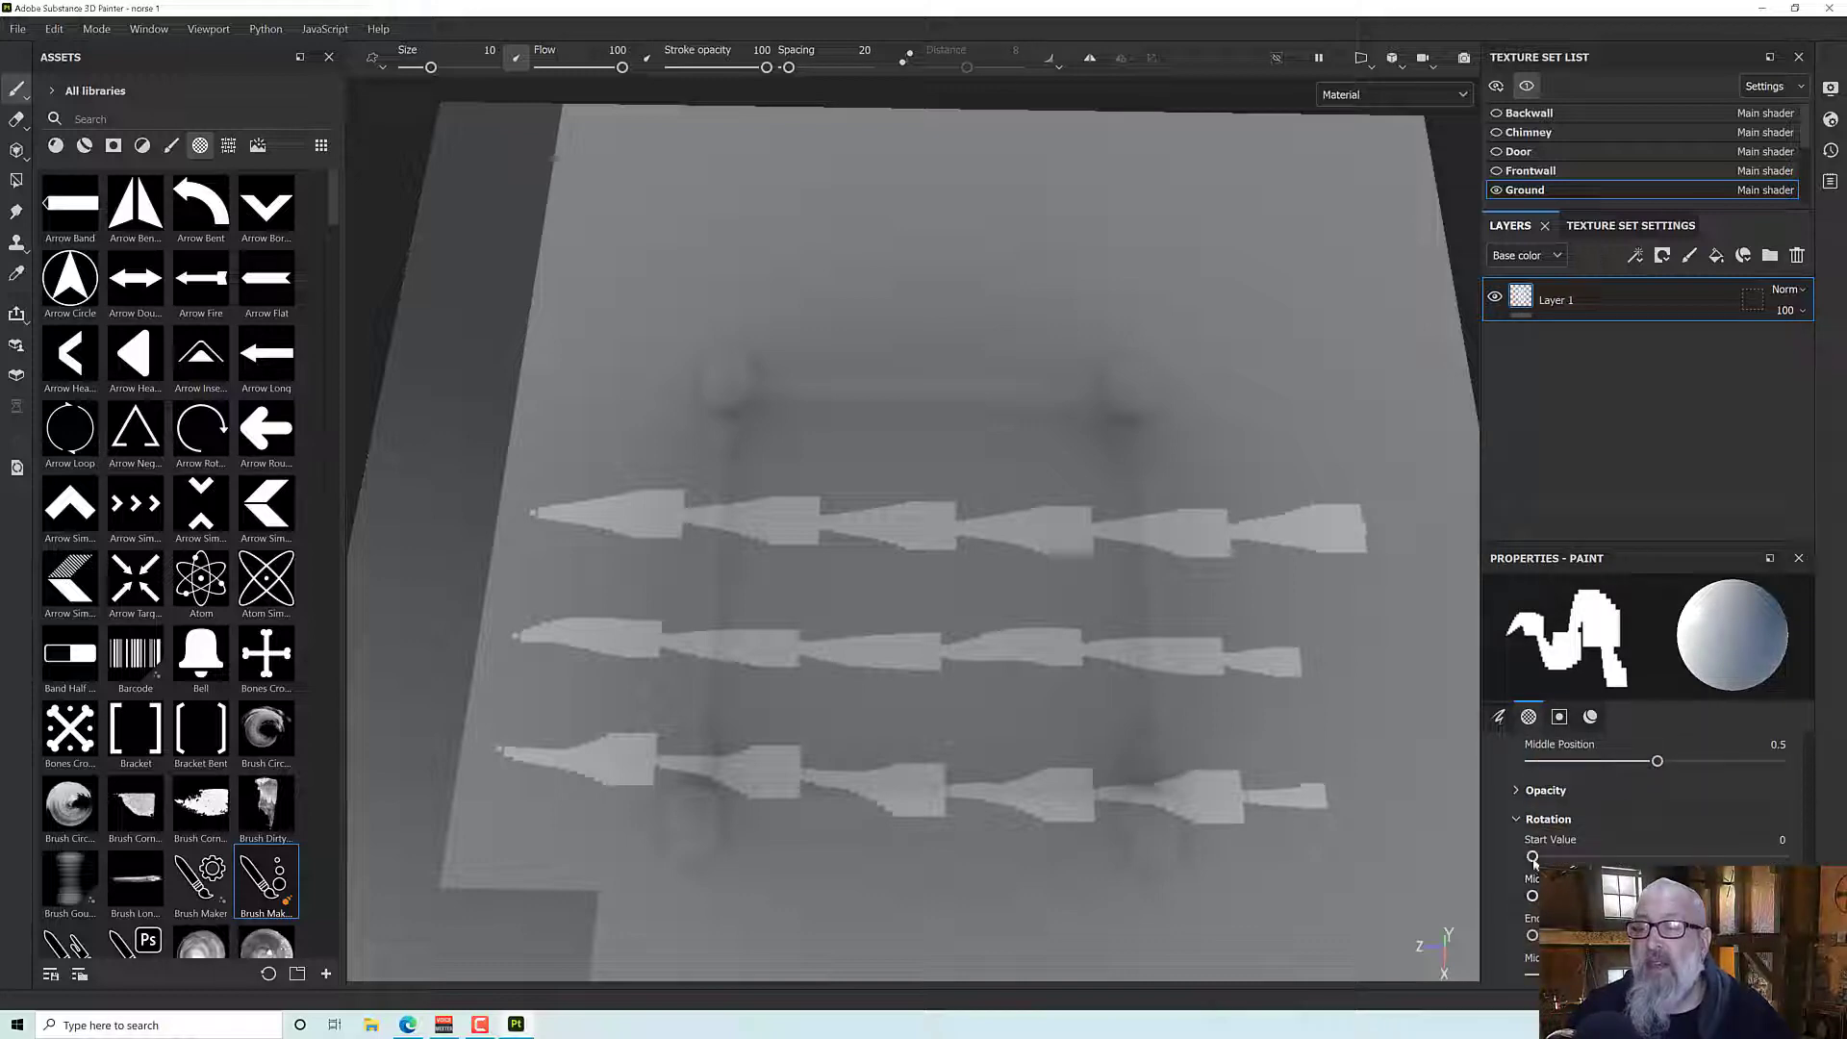
drag(1532, 858, 1537, 857)
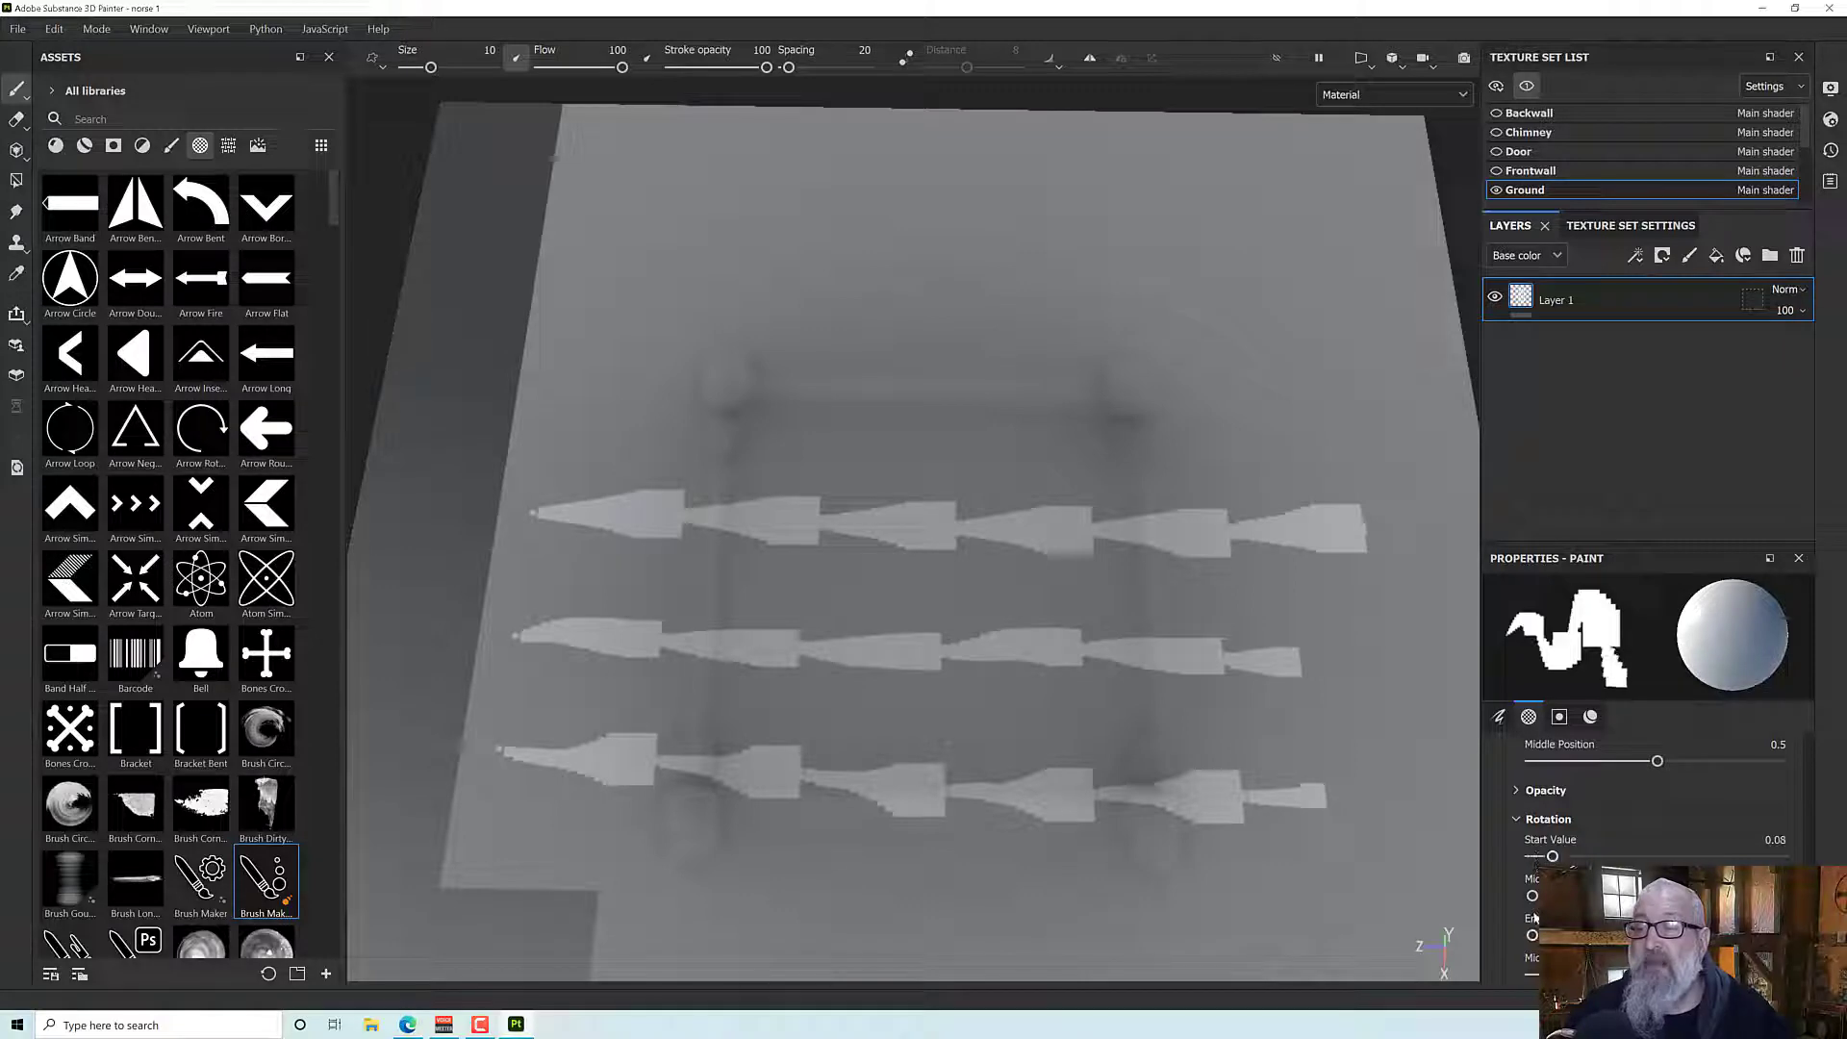
drag(1534, 936, 1555, 935)
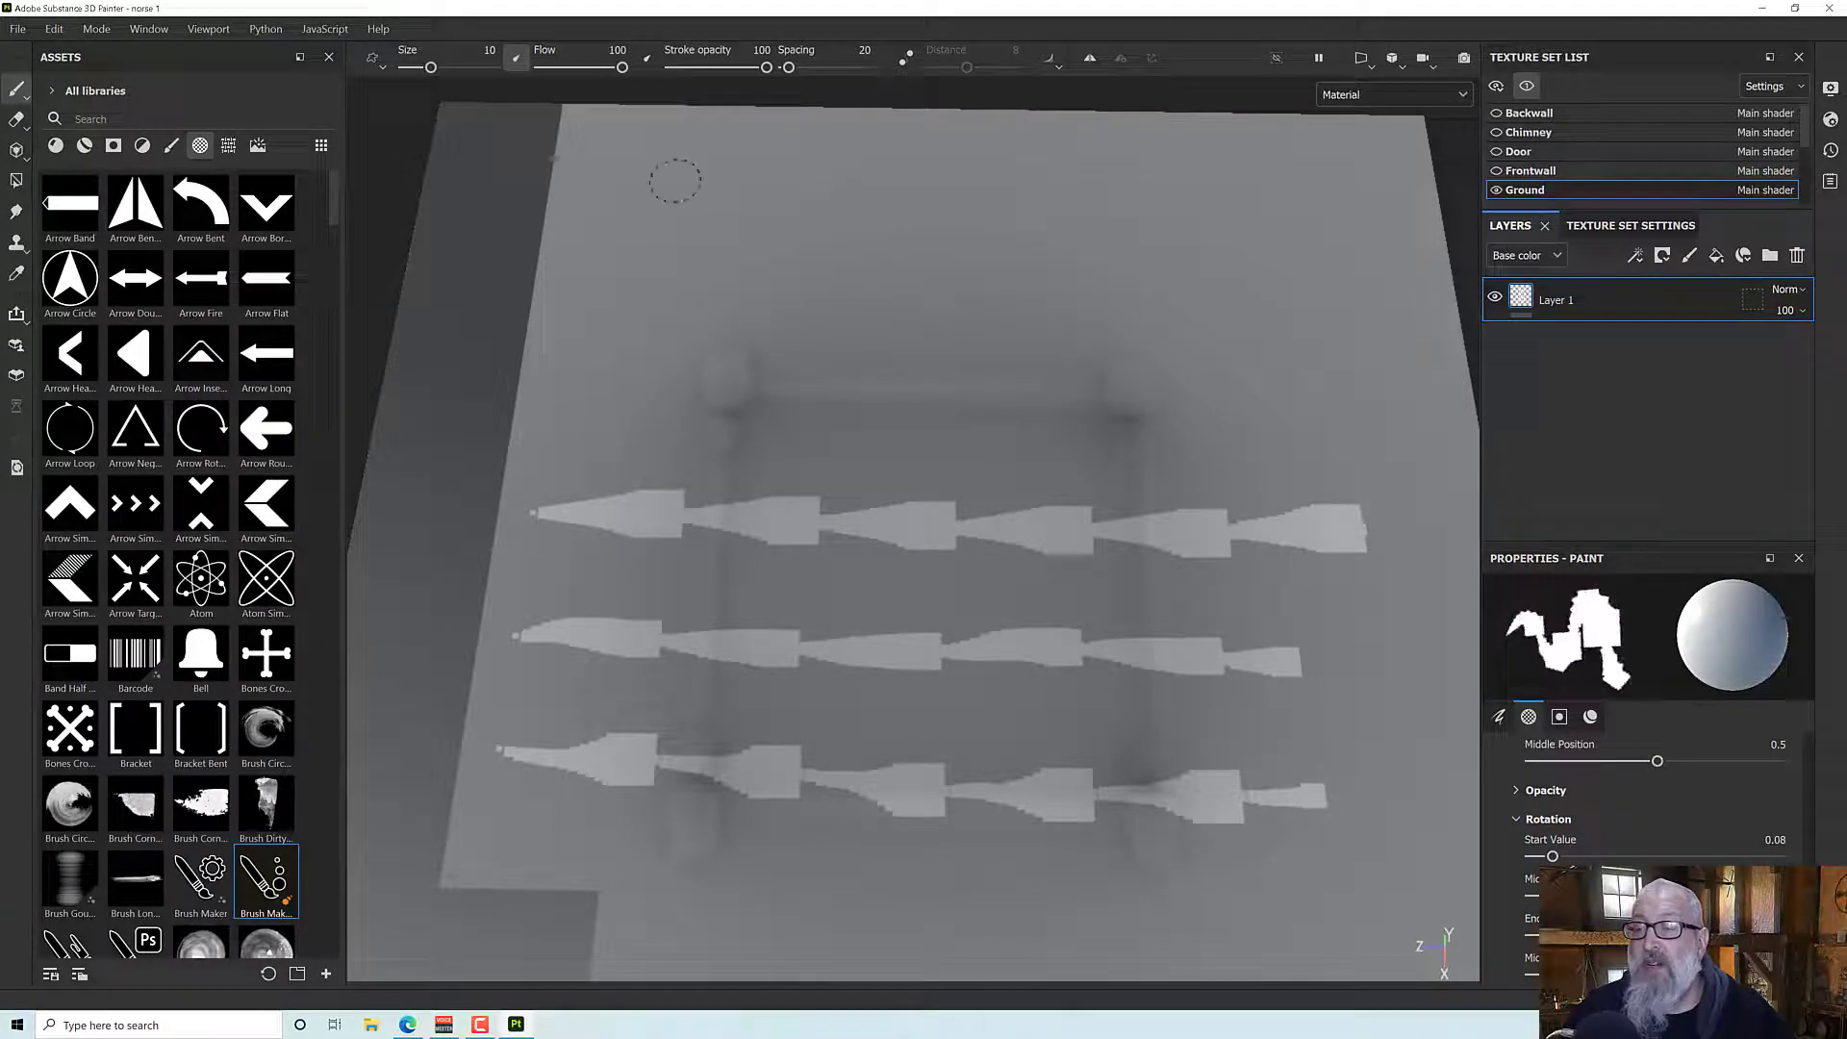
drag(595, 319, 1448, 335)
alt+drag(1199, 400, 1191, 392)
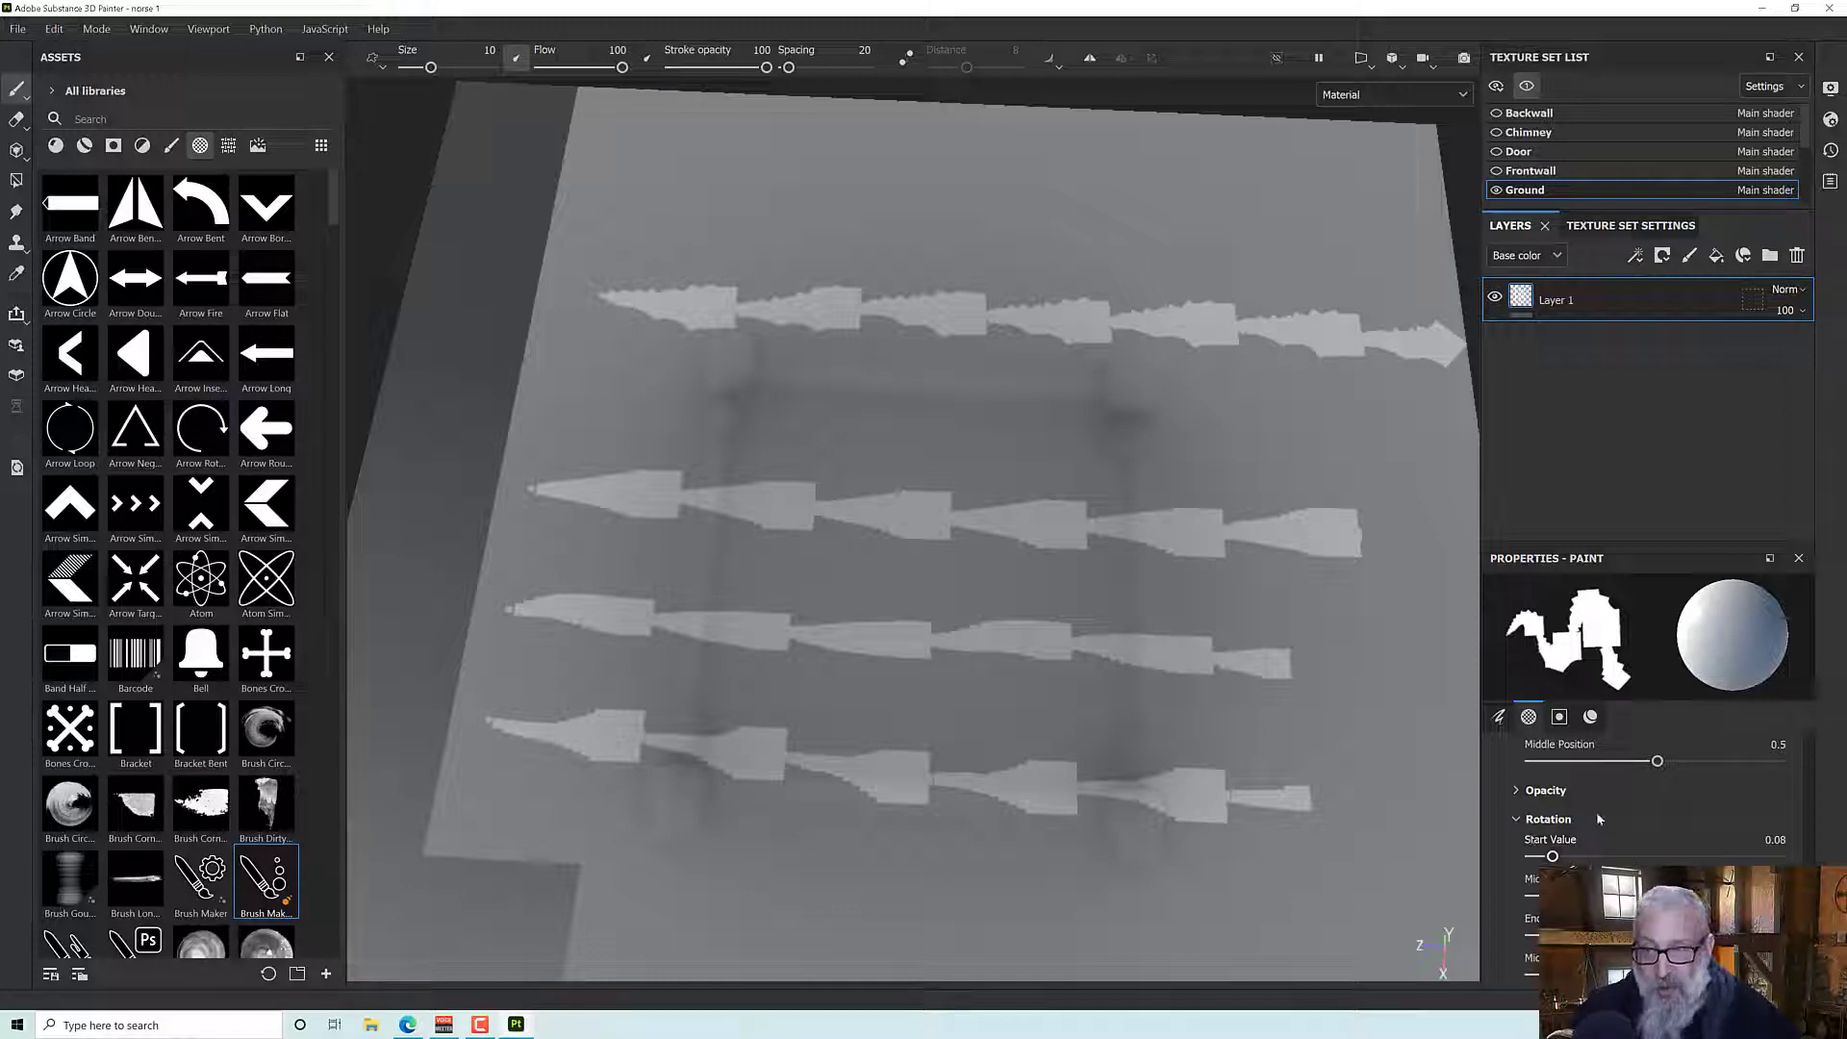
Step: Set the brush's Size Jitter to 27 and paint a test stroke between the two farthest rows on the ground
scroll(1539, 827, up, 2)
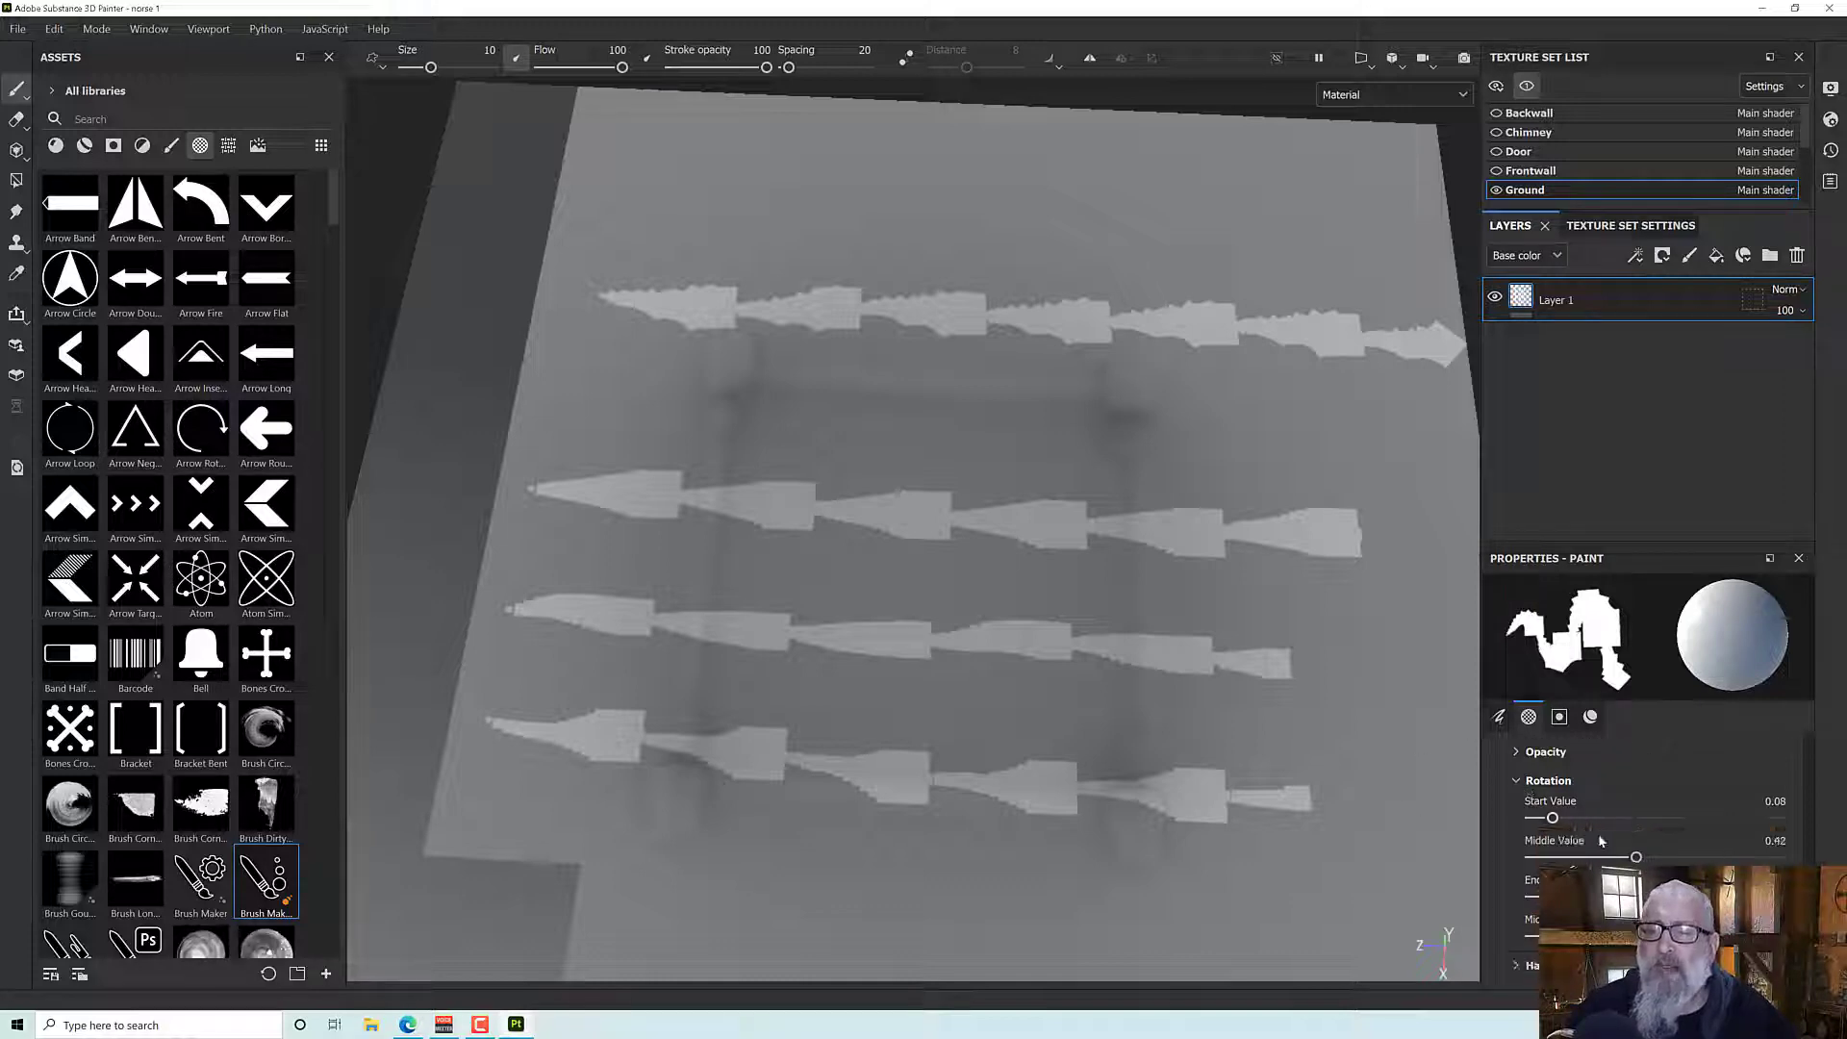
scroll(1558, 861, up, 2)
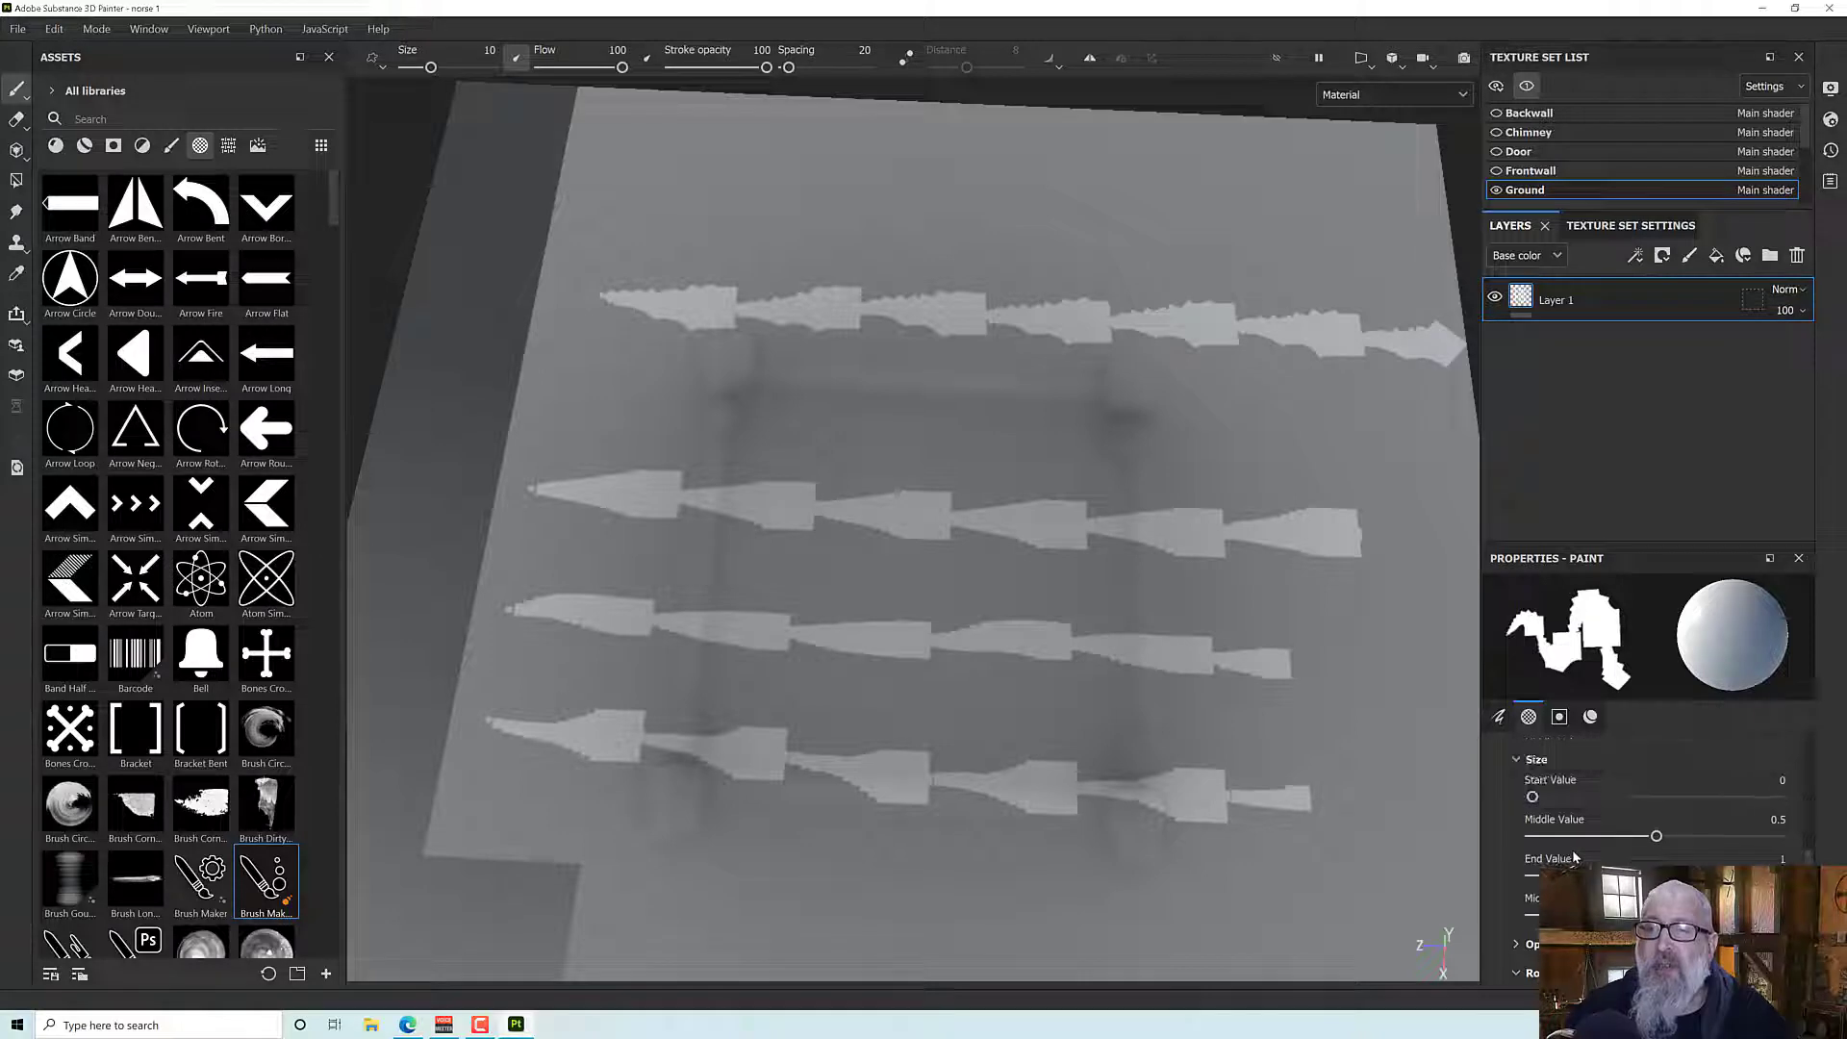
click(1501, 719)
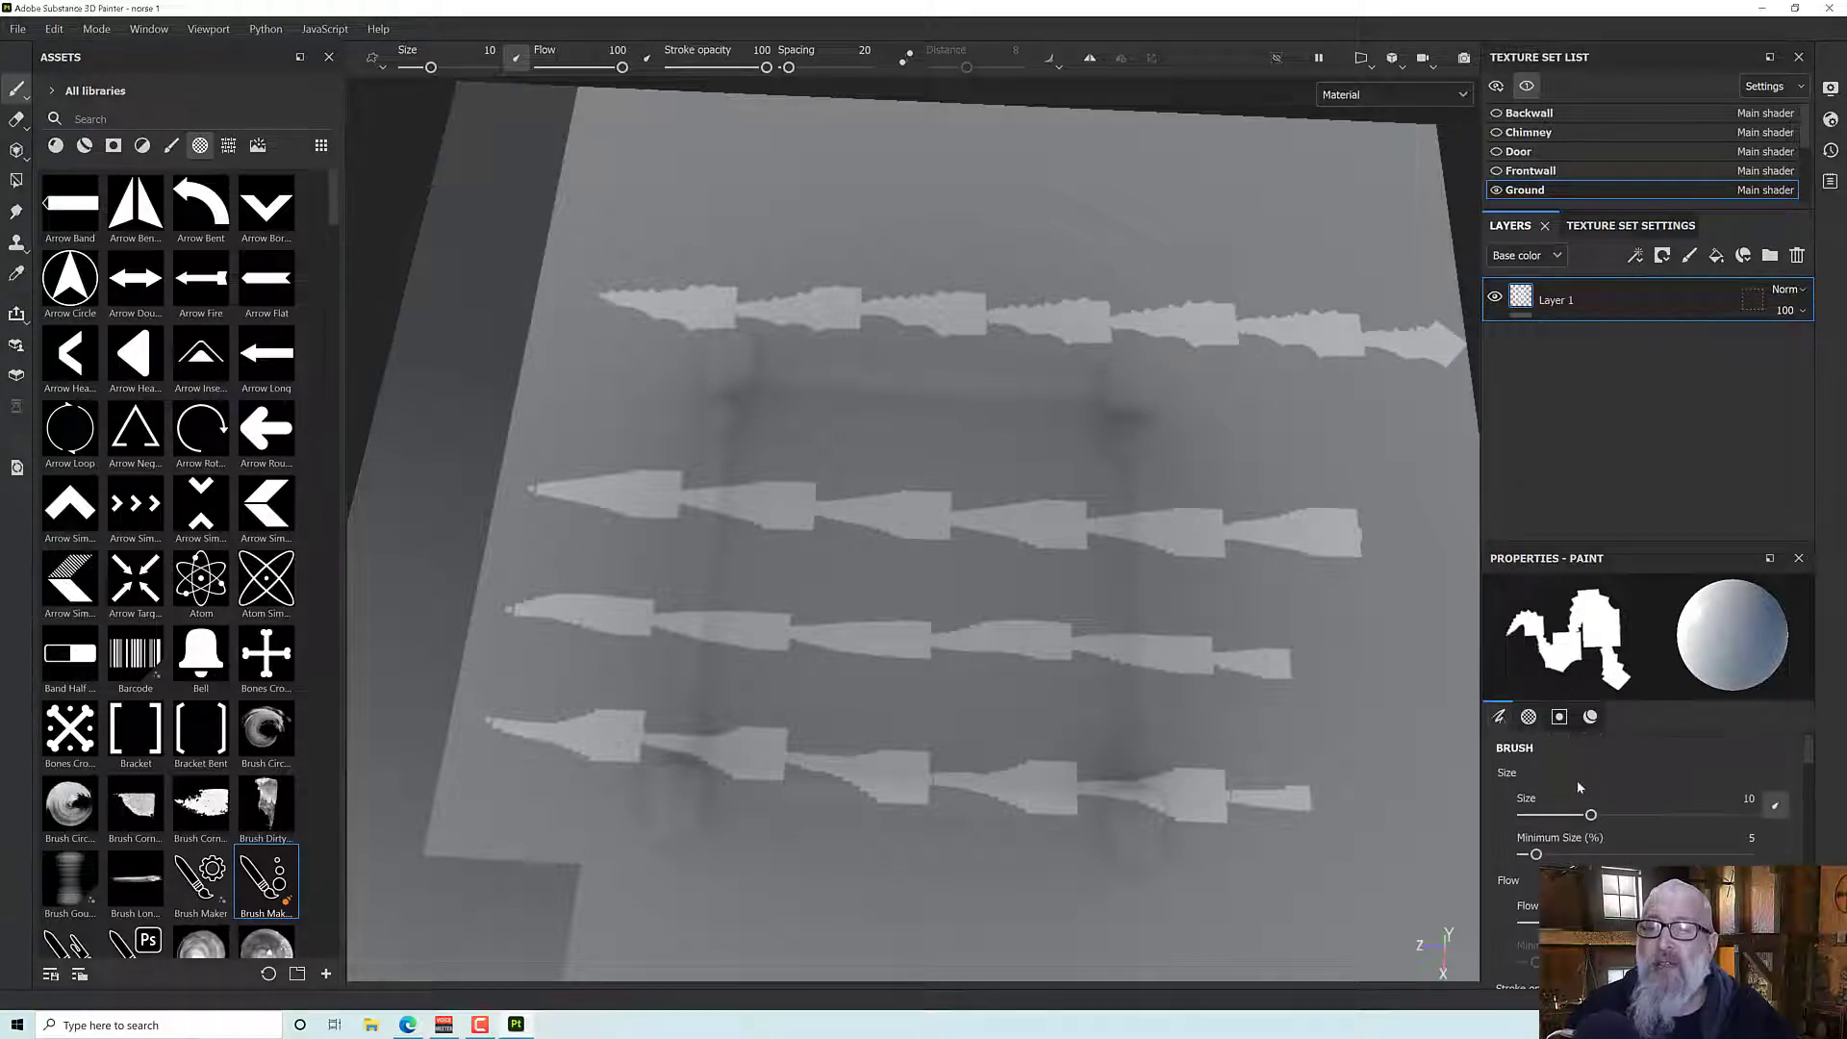
scroll(1578, 787, down, 3)
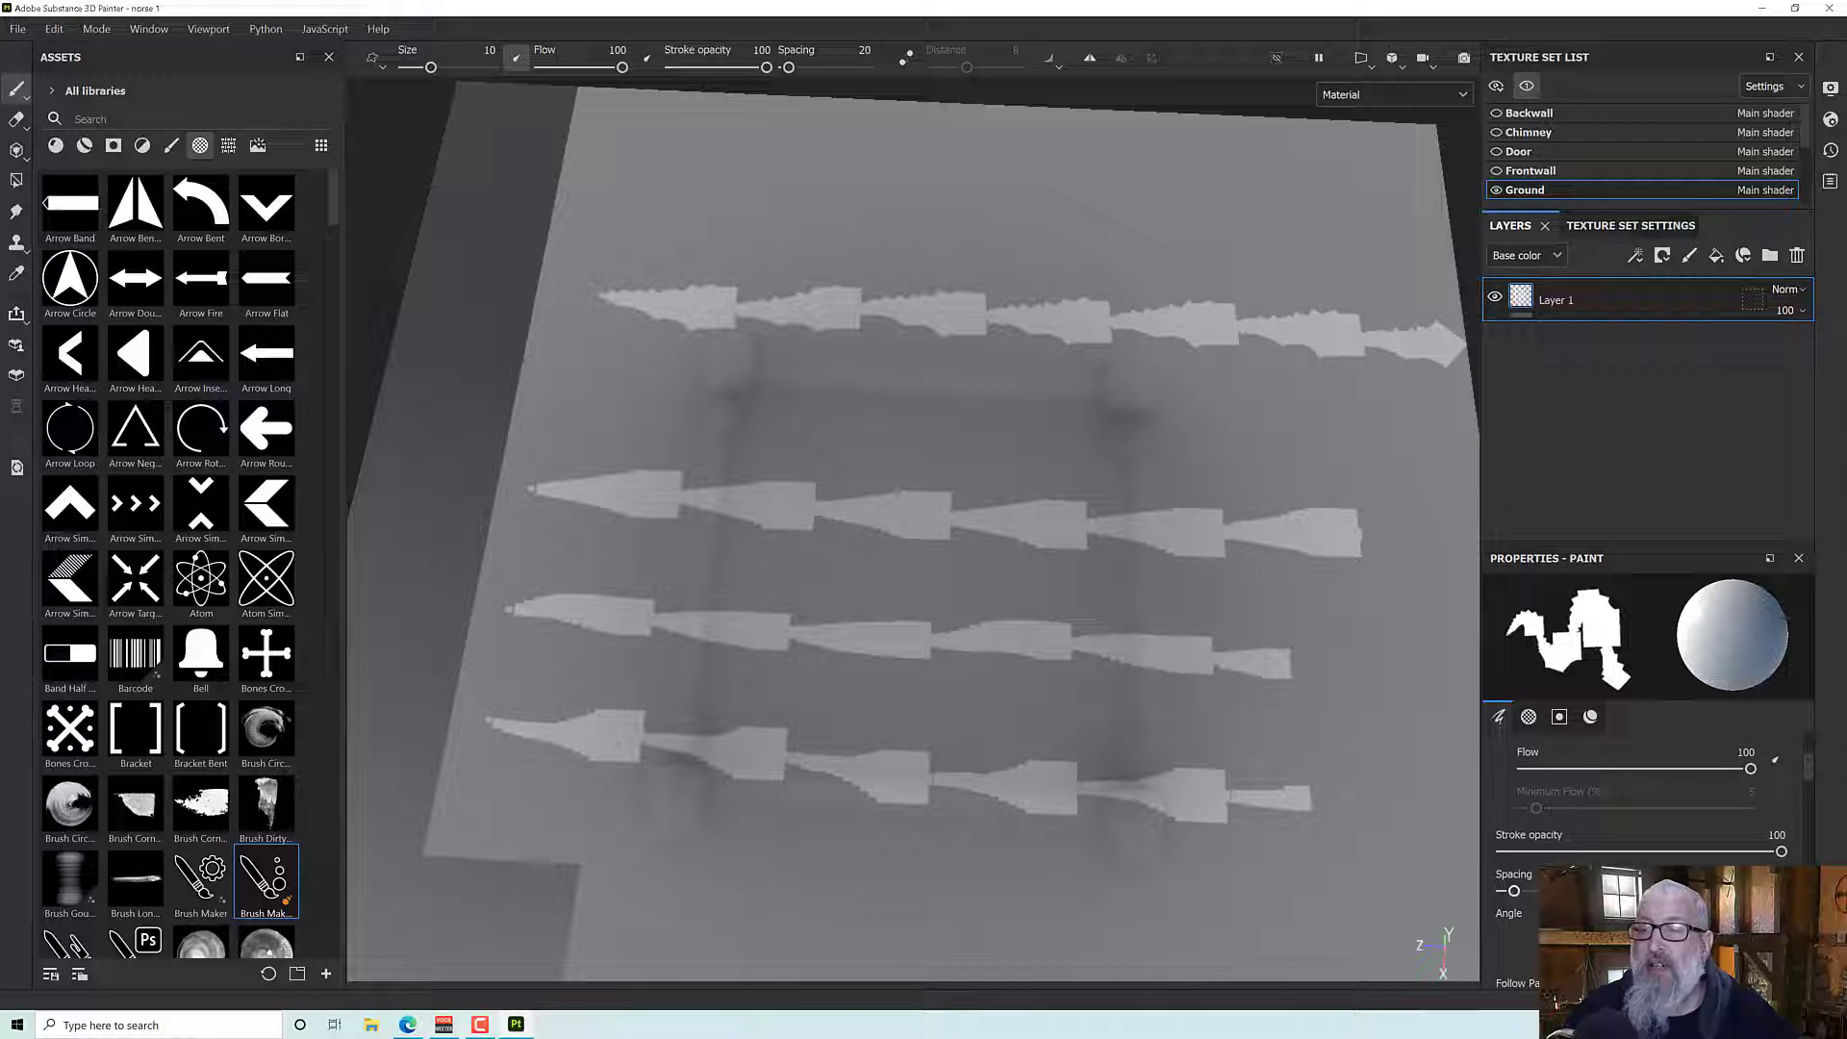
scroll(1534, 923, down, 4)
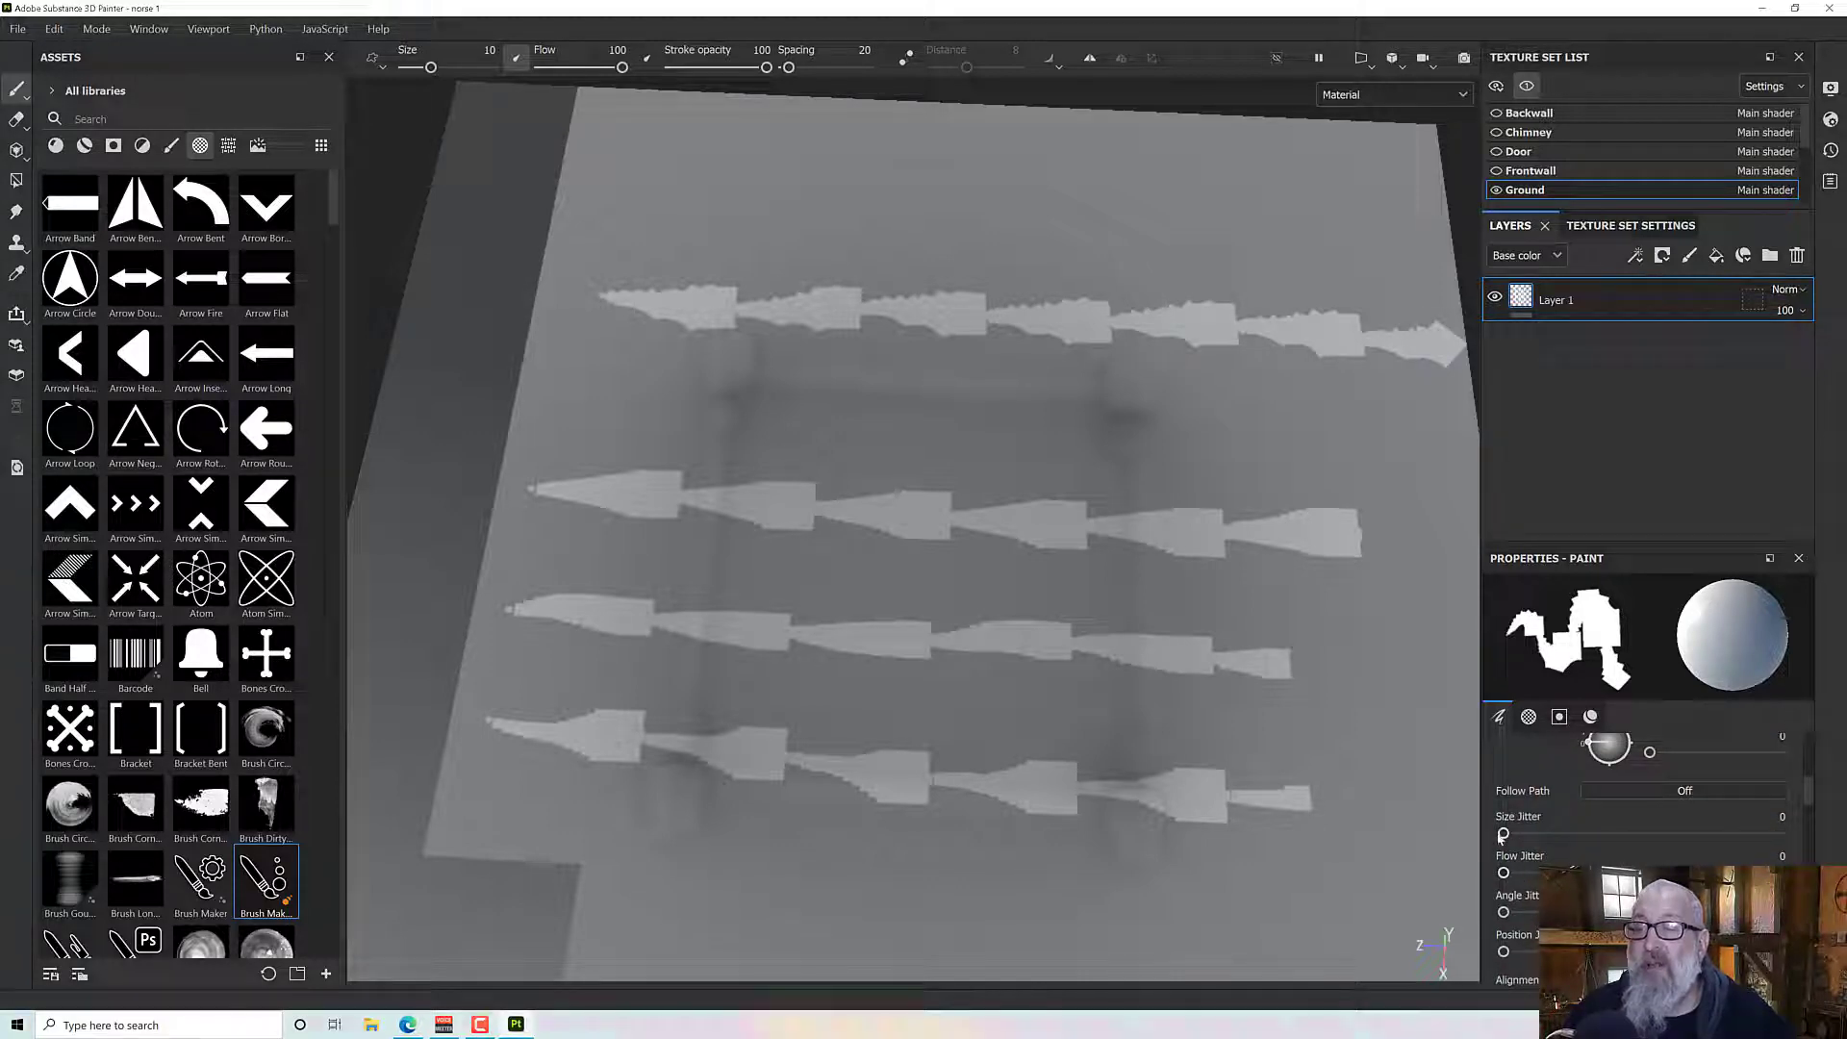
drag(1503, 833, 1578, 833)
drag(606, 390, 1373, 439)
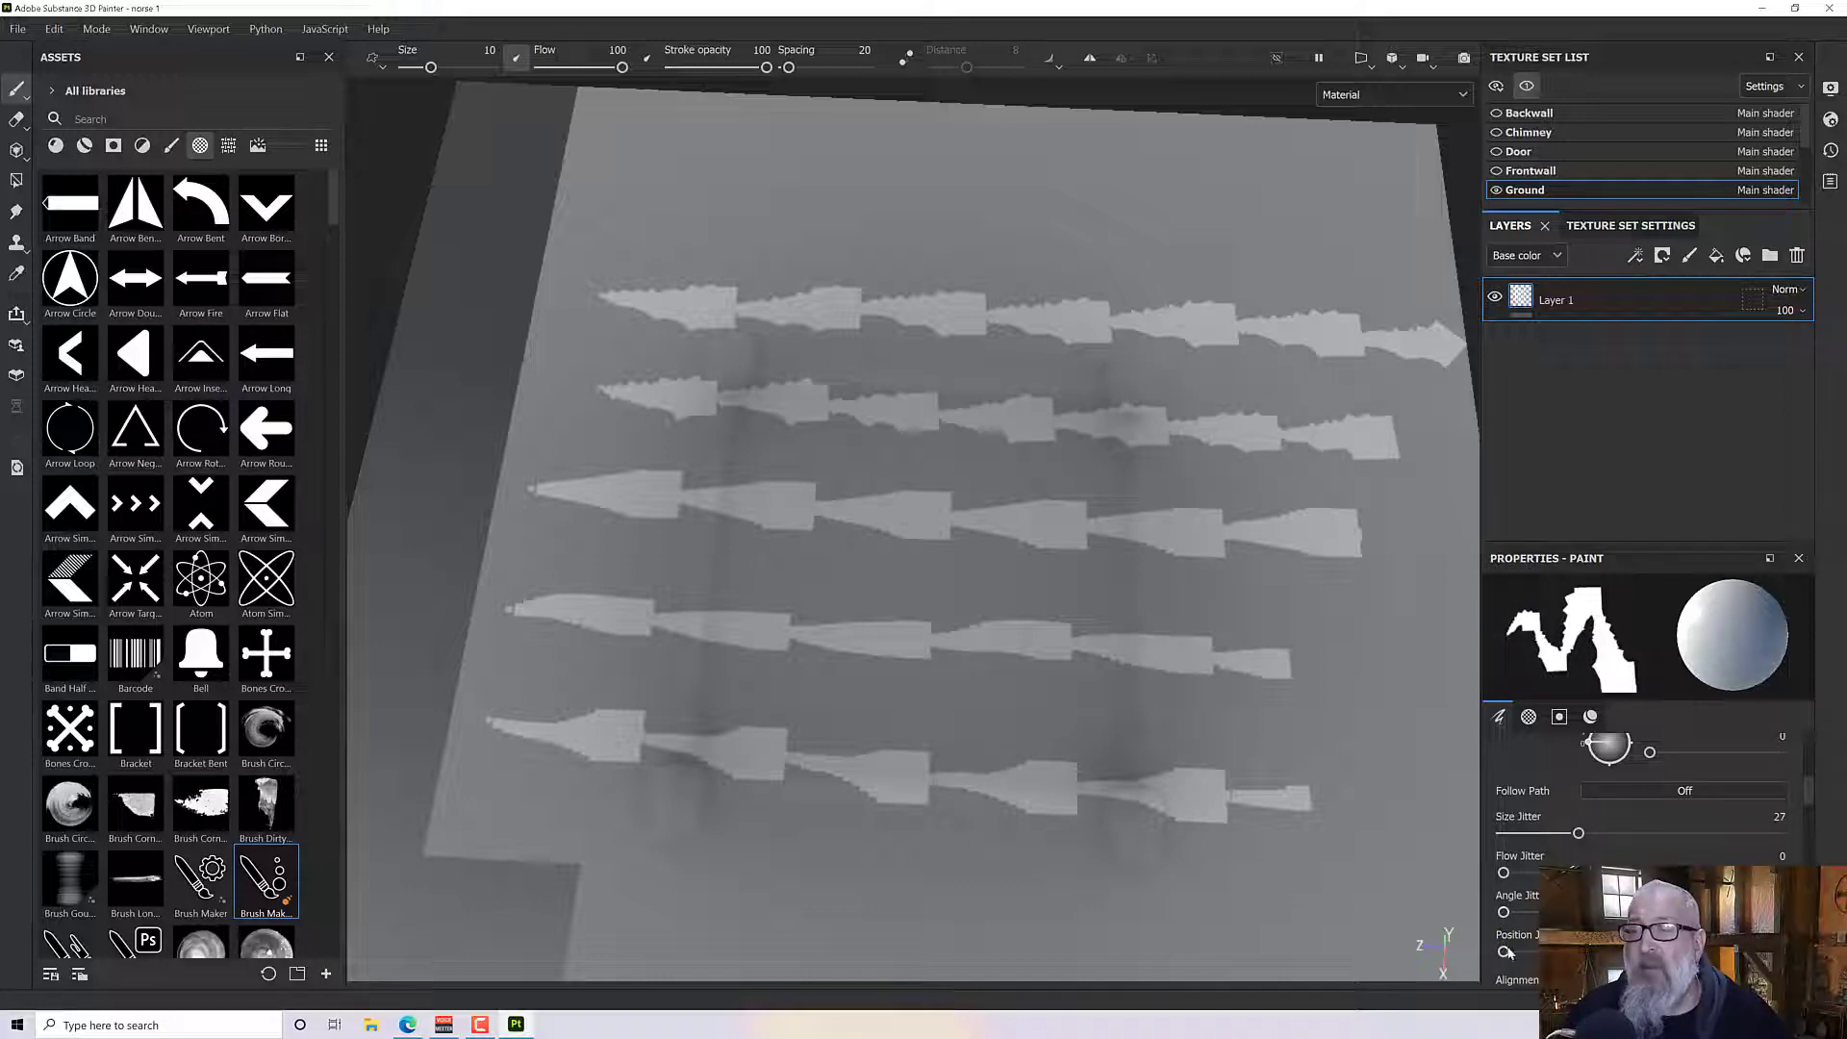
Step: Raise the brush's Position Jitter and paint a test stroke across the ground beyond the farthest row
drag(1506, 951, 1635, 952)
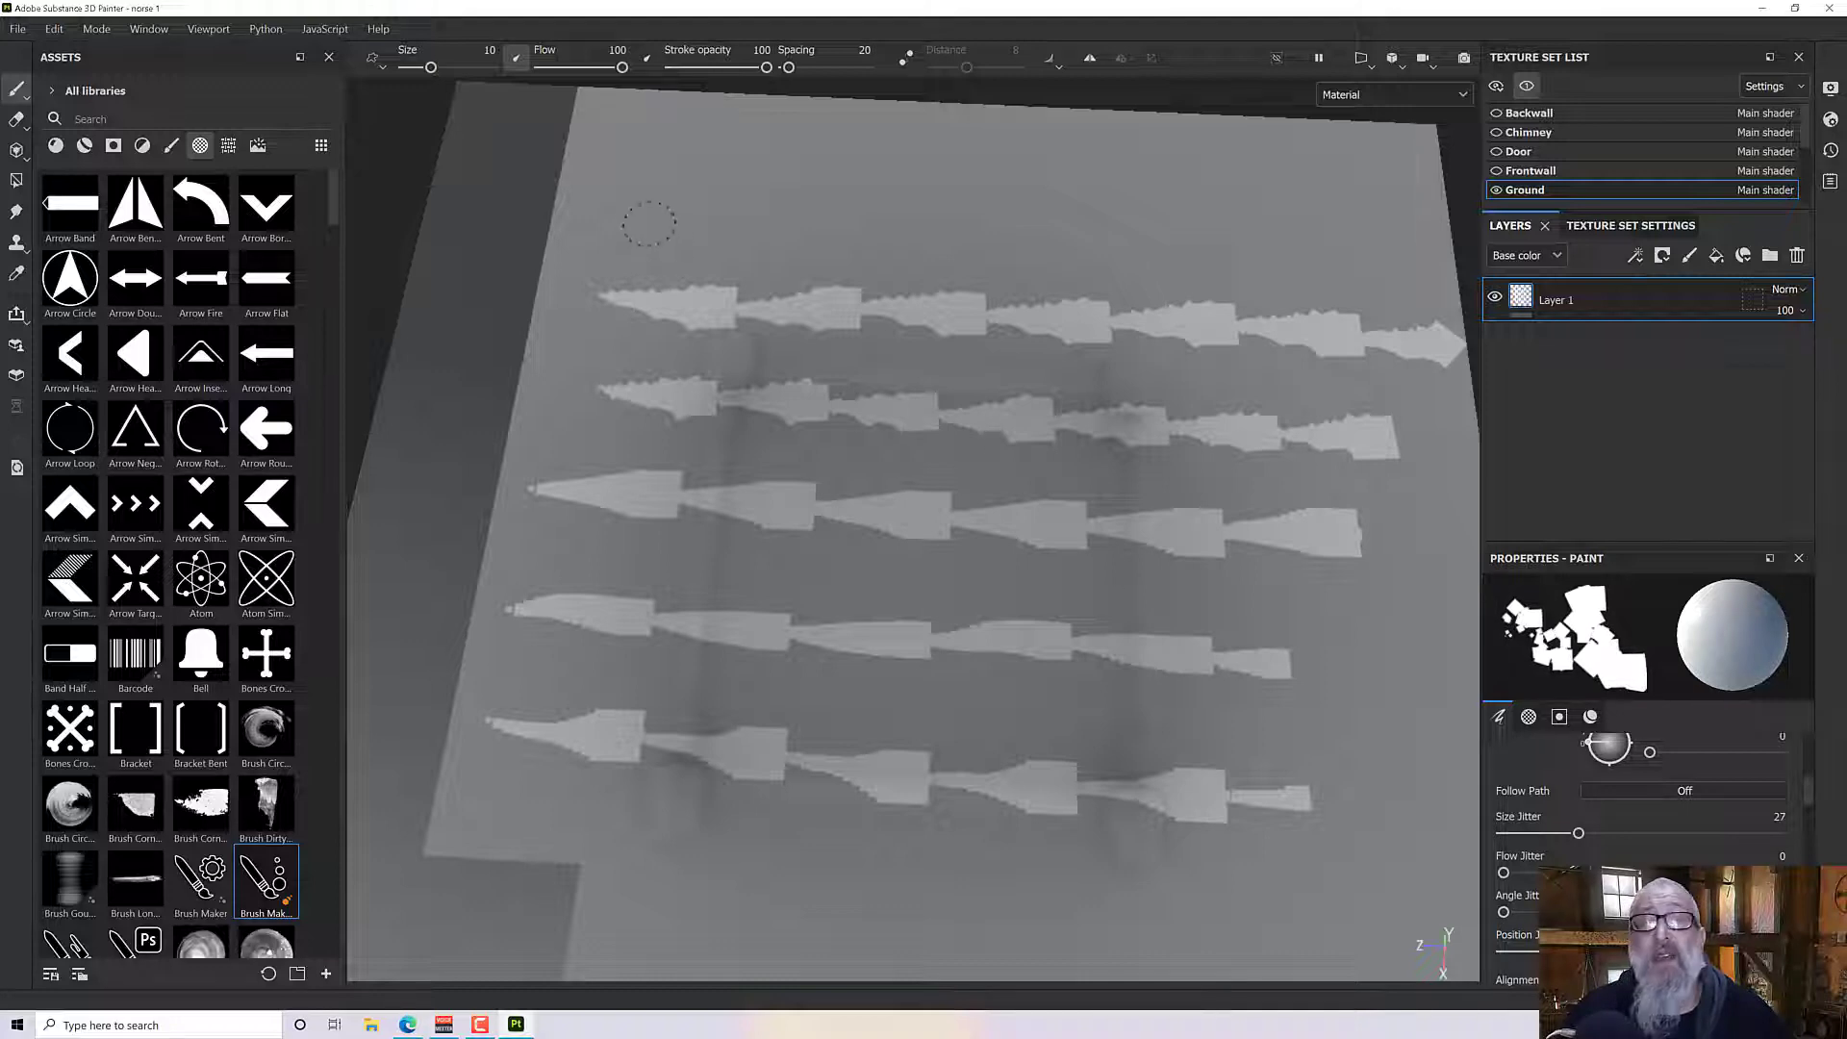
drag(661, 194, 1410, 228)
alt+drag(1135, 339, 1155, 351)
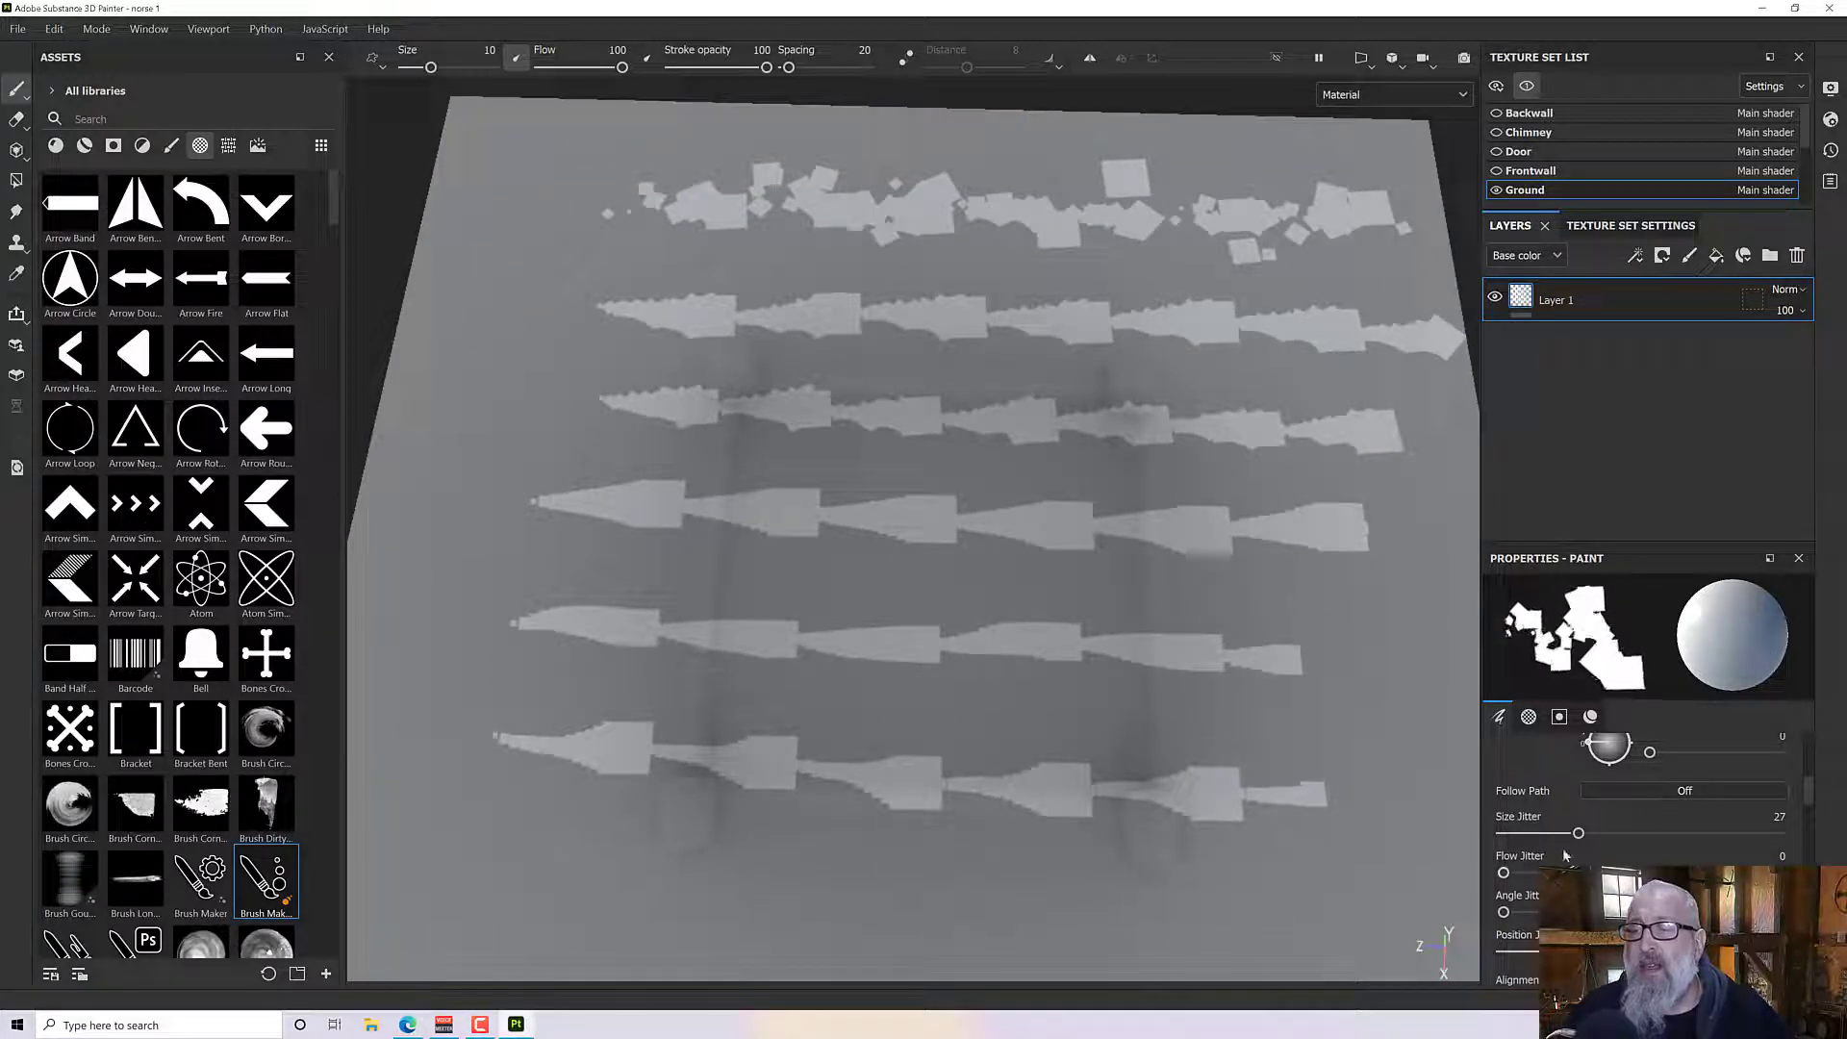
Step: Set the brush's Angle Jitter to 31 and paint a test stroke between the second and third rows from the ground's near edge
scroll(1566, 853, down, 1)
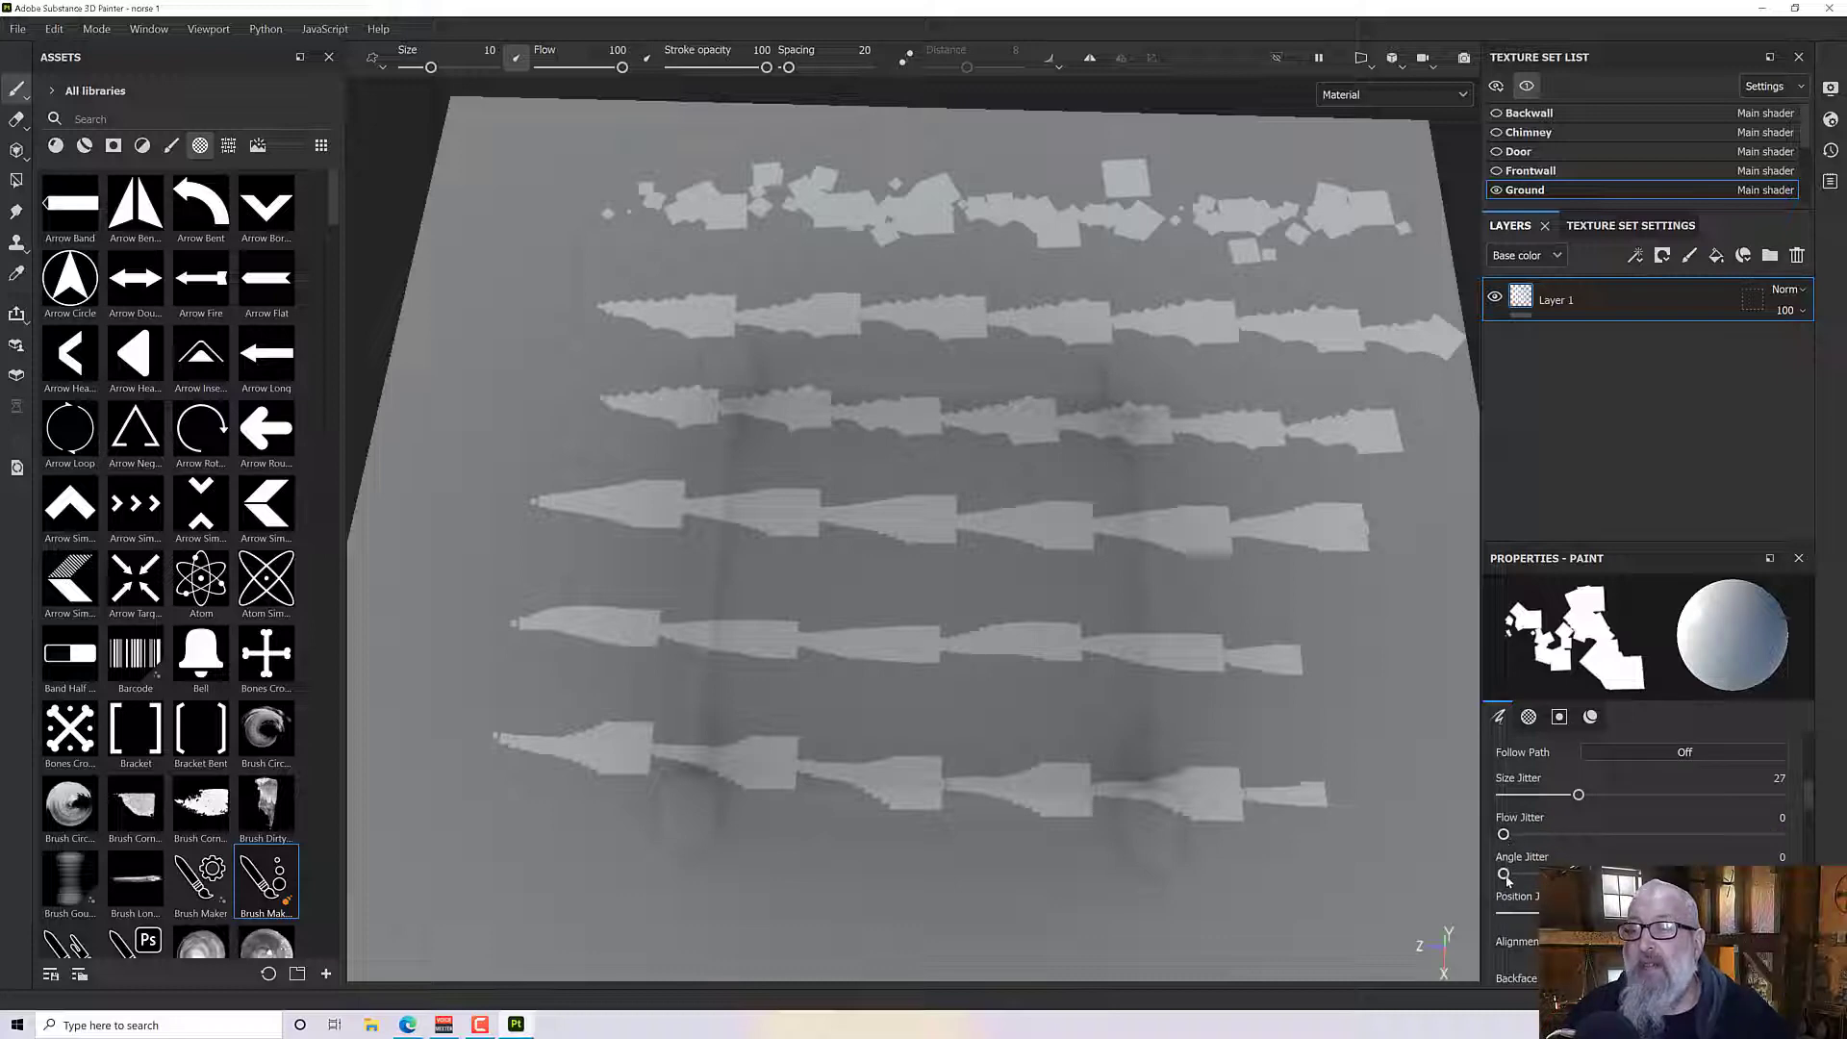
drag(1503, 875, 1588, 876)
drag(478, 558, 1304, 618)
mouse_move(1304, 617)
alt+mouse_down()
mouse_move(1082, 667)
mouse_move(1108, 625)
alt+mouse_up()
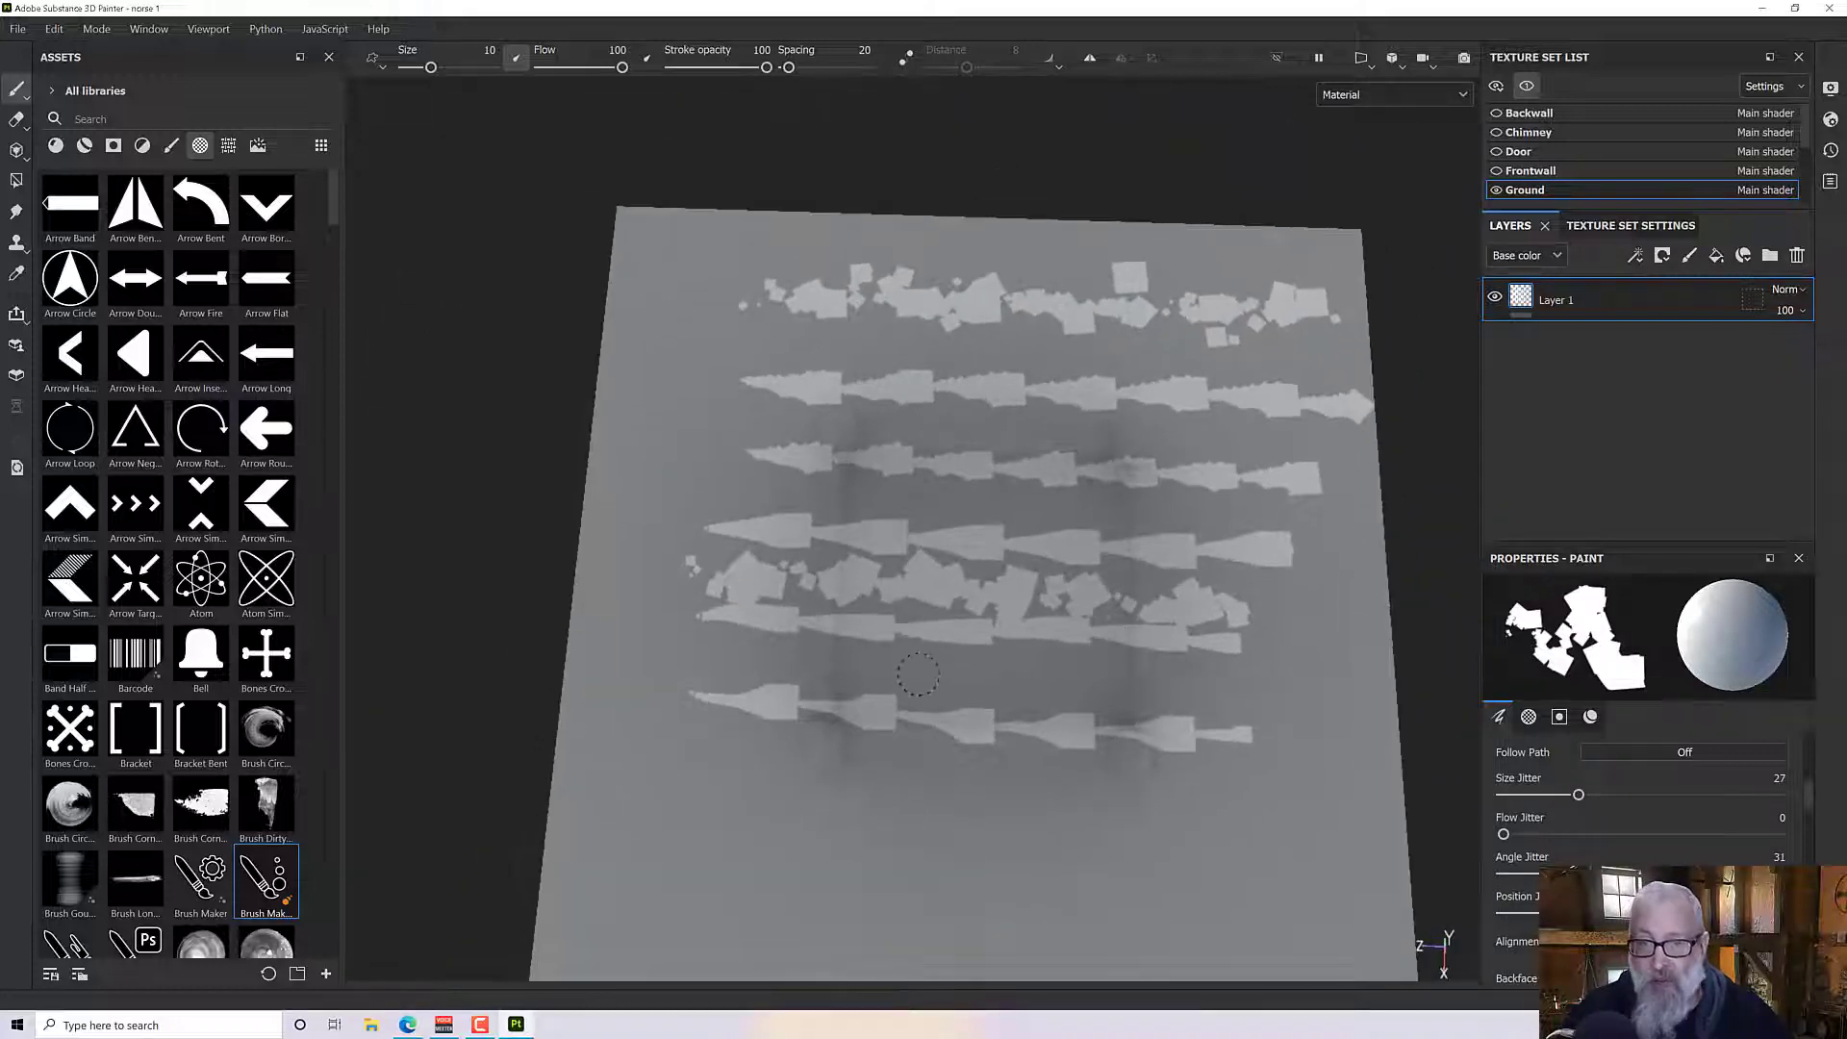
mouse_move(918, 676)
alt+mouse_down()
mouse_move(940, 660)
mouse_move(932, 709)
mouse_move(917, 696)
alt+mouse_up()
alt+middle_drag(916, 696, 899, 673)
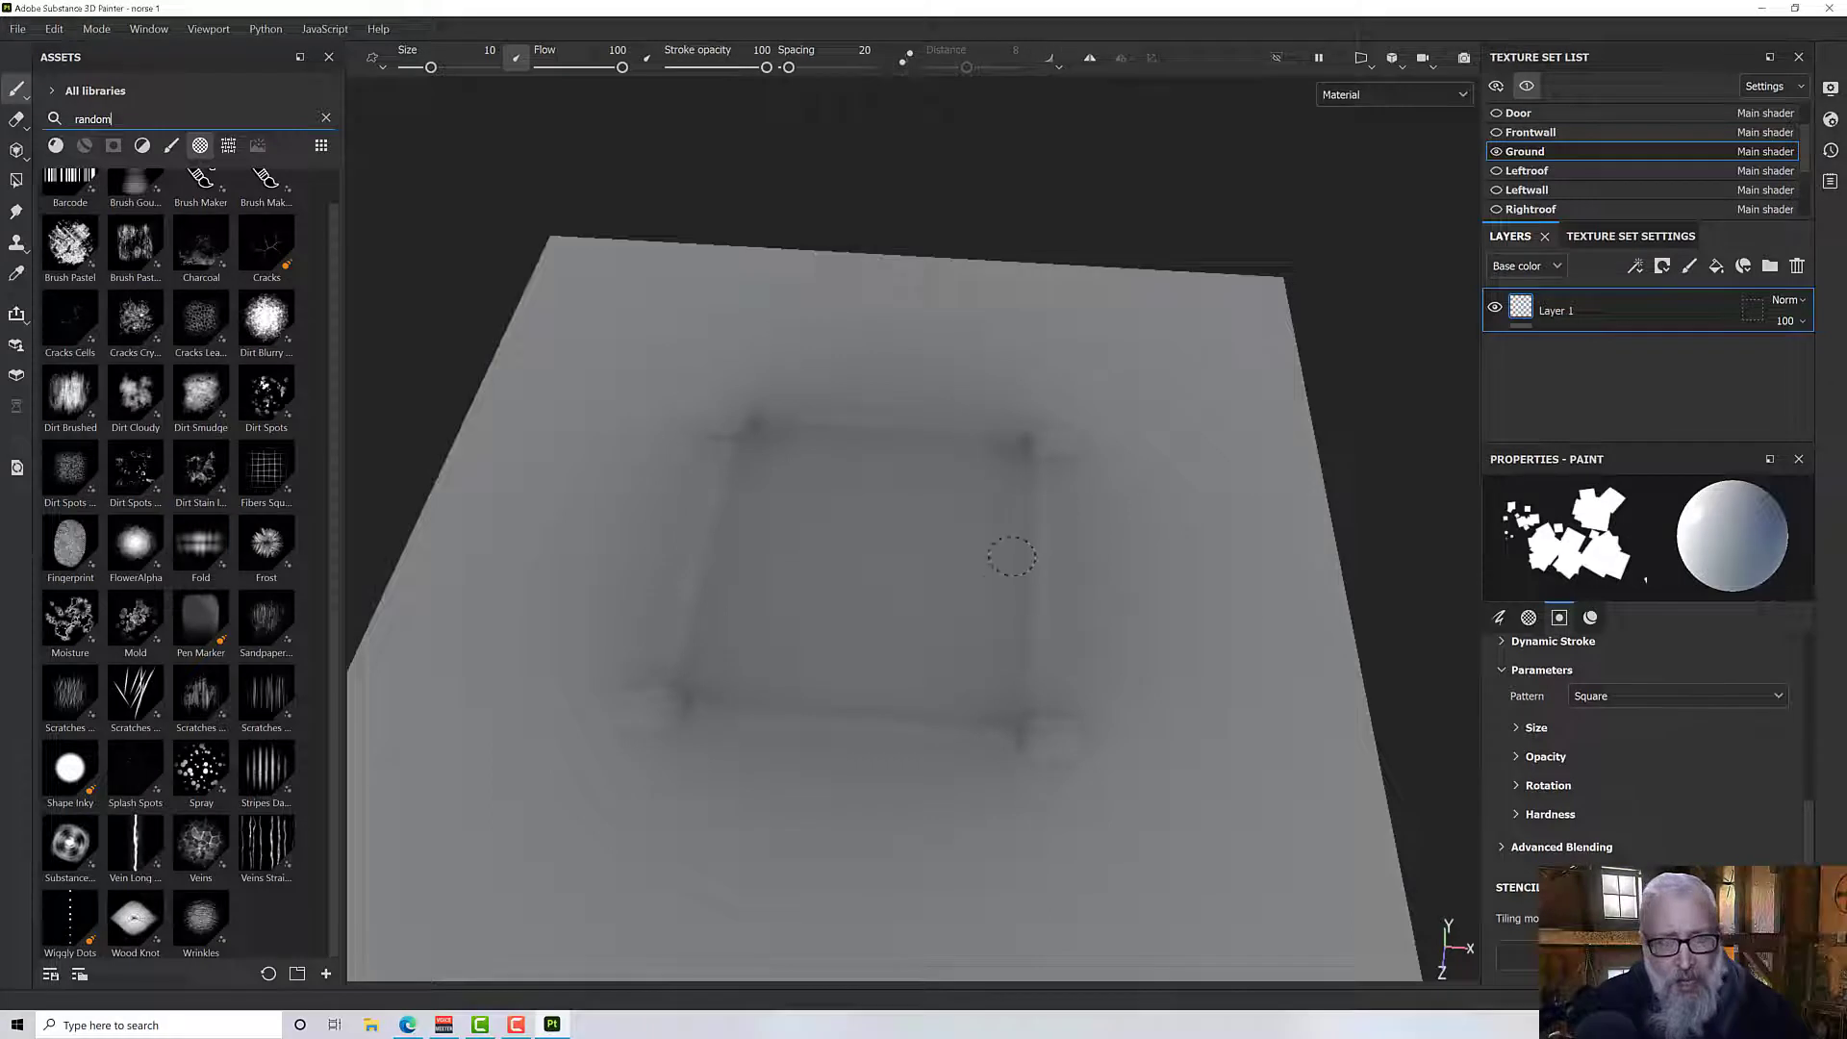
Step: Paint a diagonal test stroke across the cleared ground and undo it
alt+drag(1011, 556, 1018, 507)
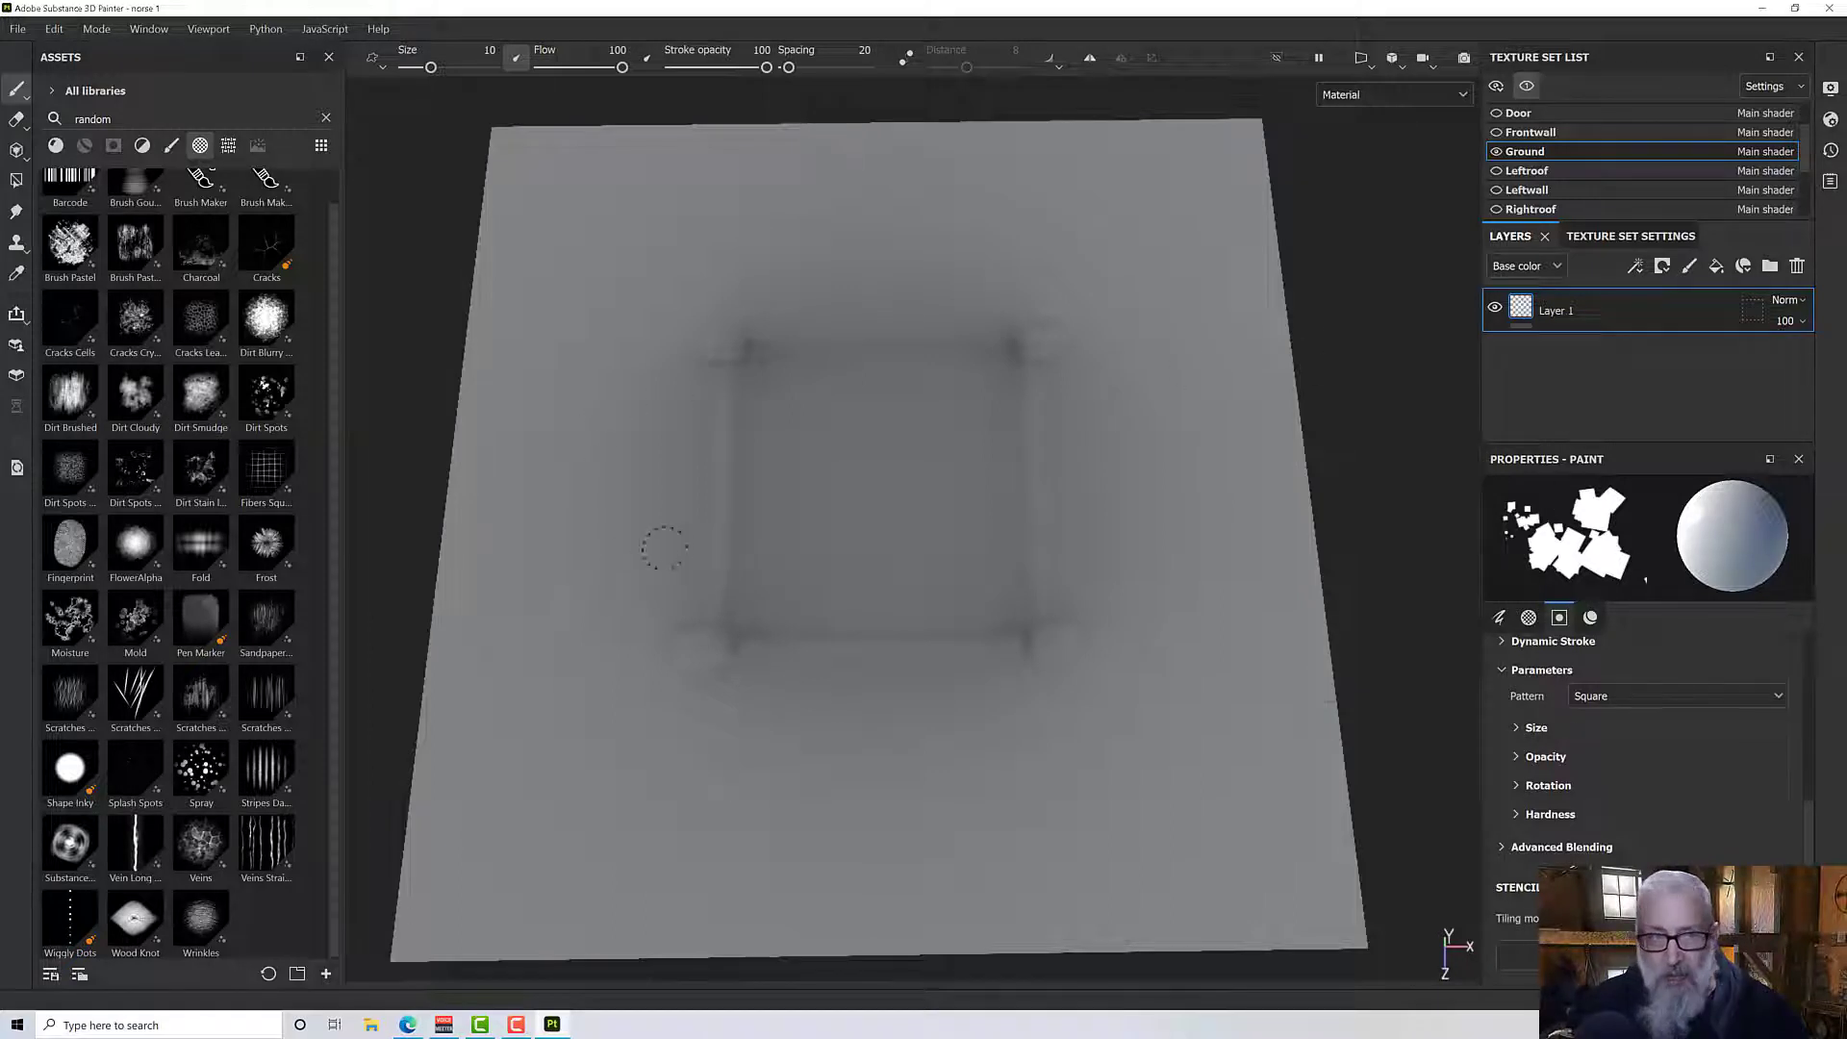
alt+drag(668, 563, 837, 524)
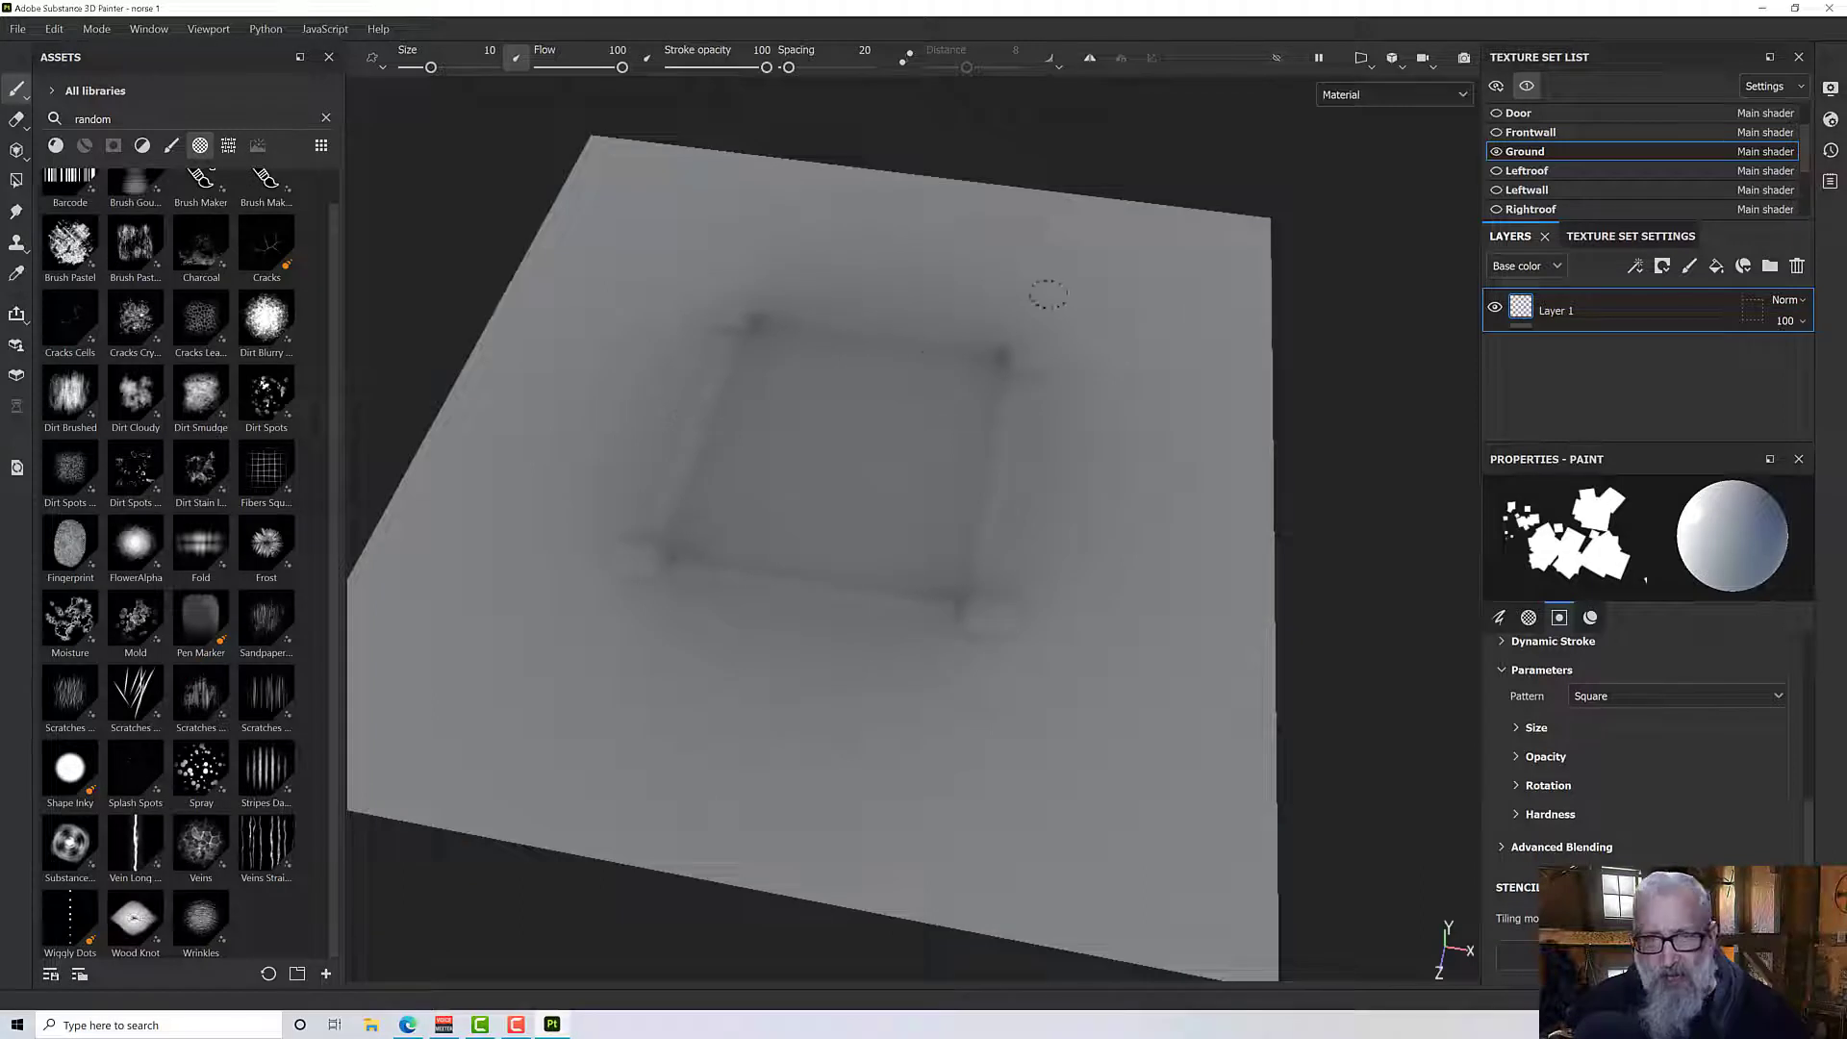
mouse_move(1203, 252)
mouse_down()
mouse_move(948, 414)
mouse_move(447, 678)
mouse_up()
key(ctrl+z)
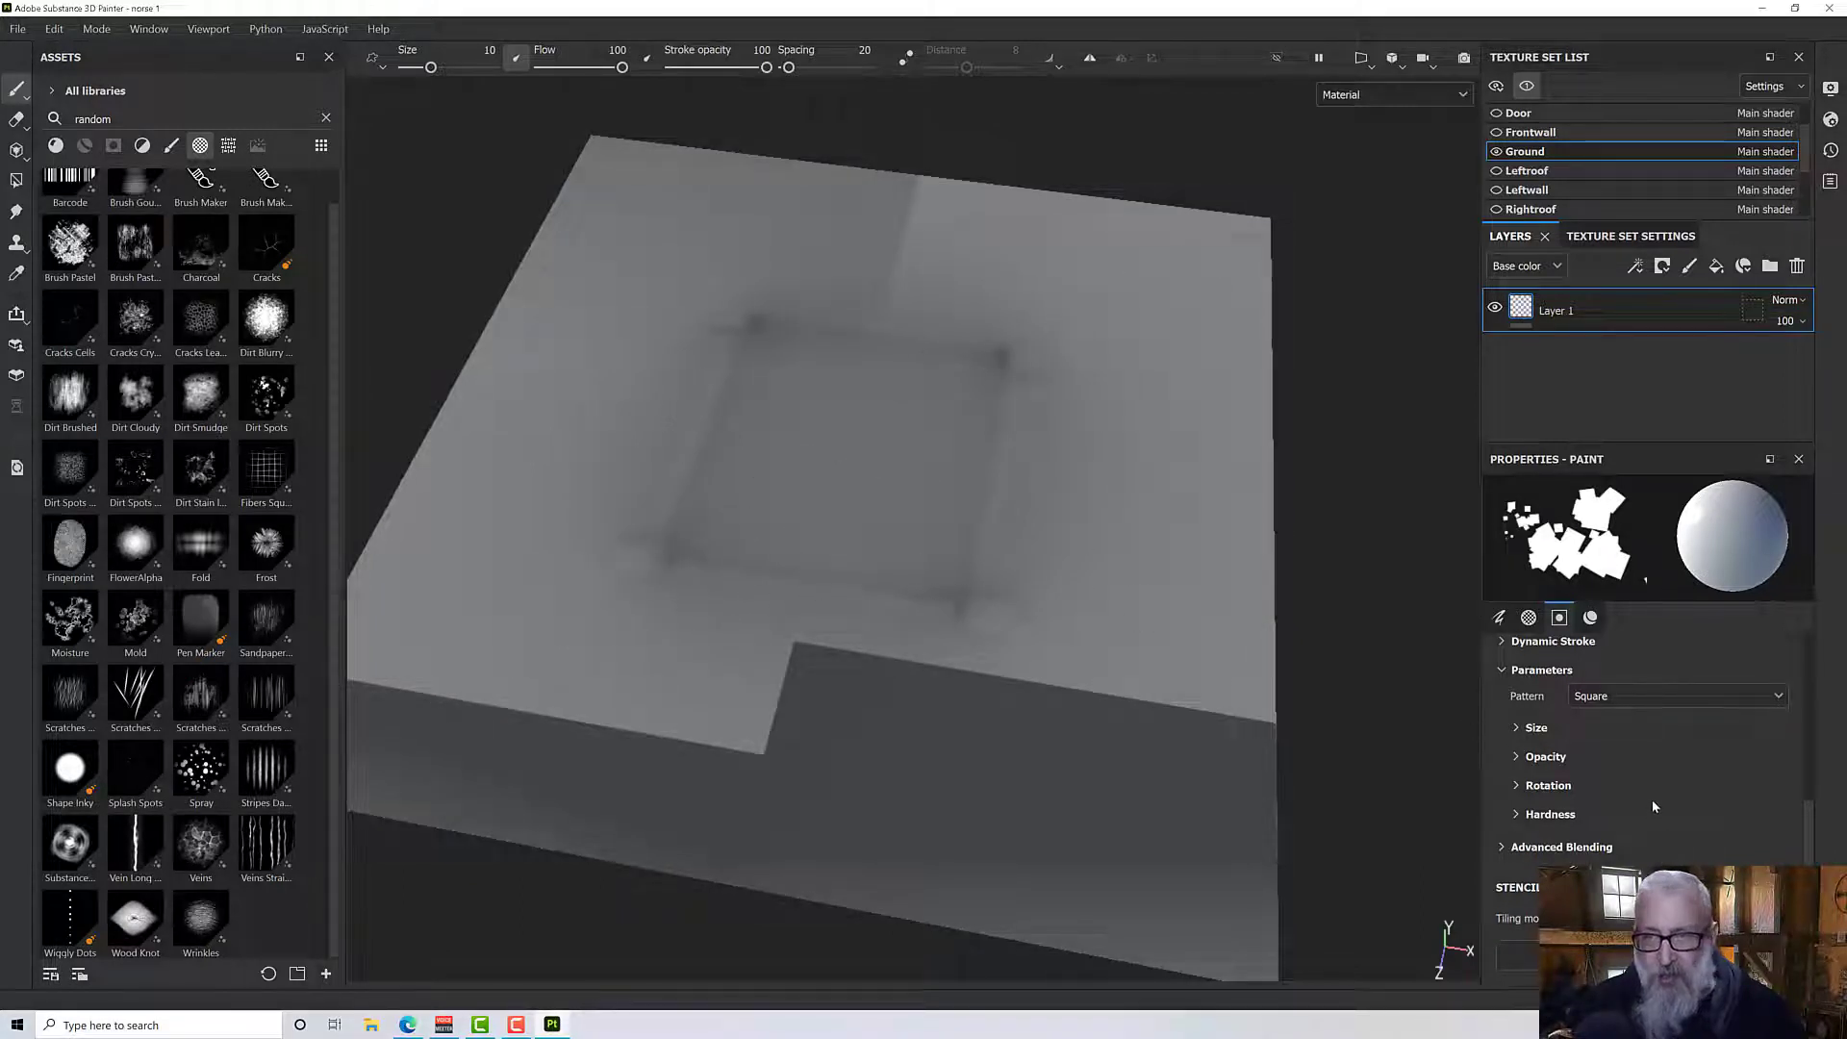
alt+drag(826, 581, 1104, 631)
Step: Set the Brush Maker Dynamic alpha's Pattern to Custom Alpha
scroll(1726, 781, down, 5)
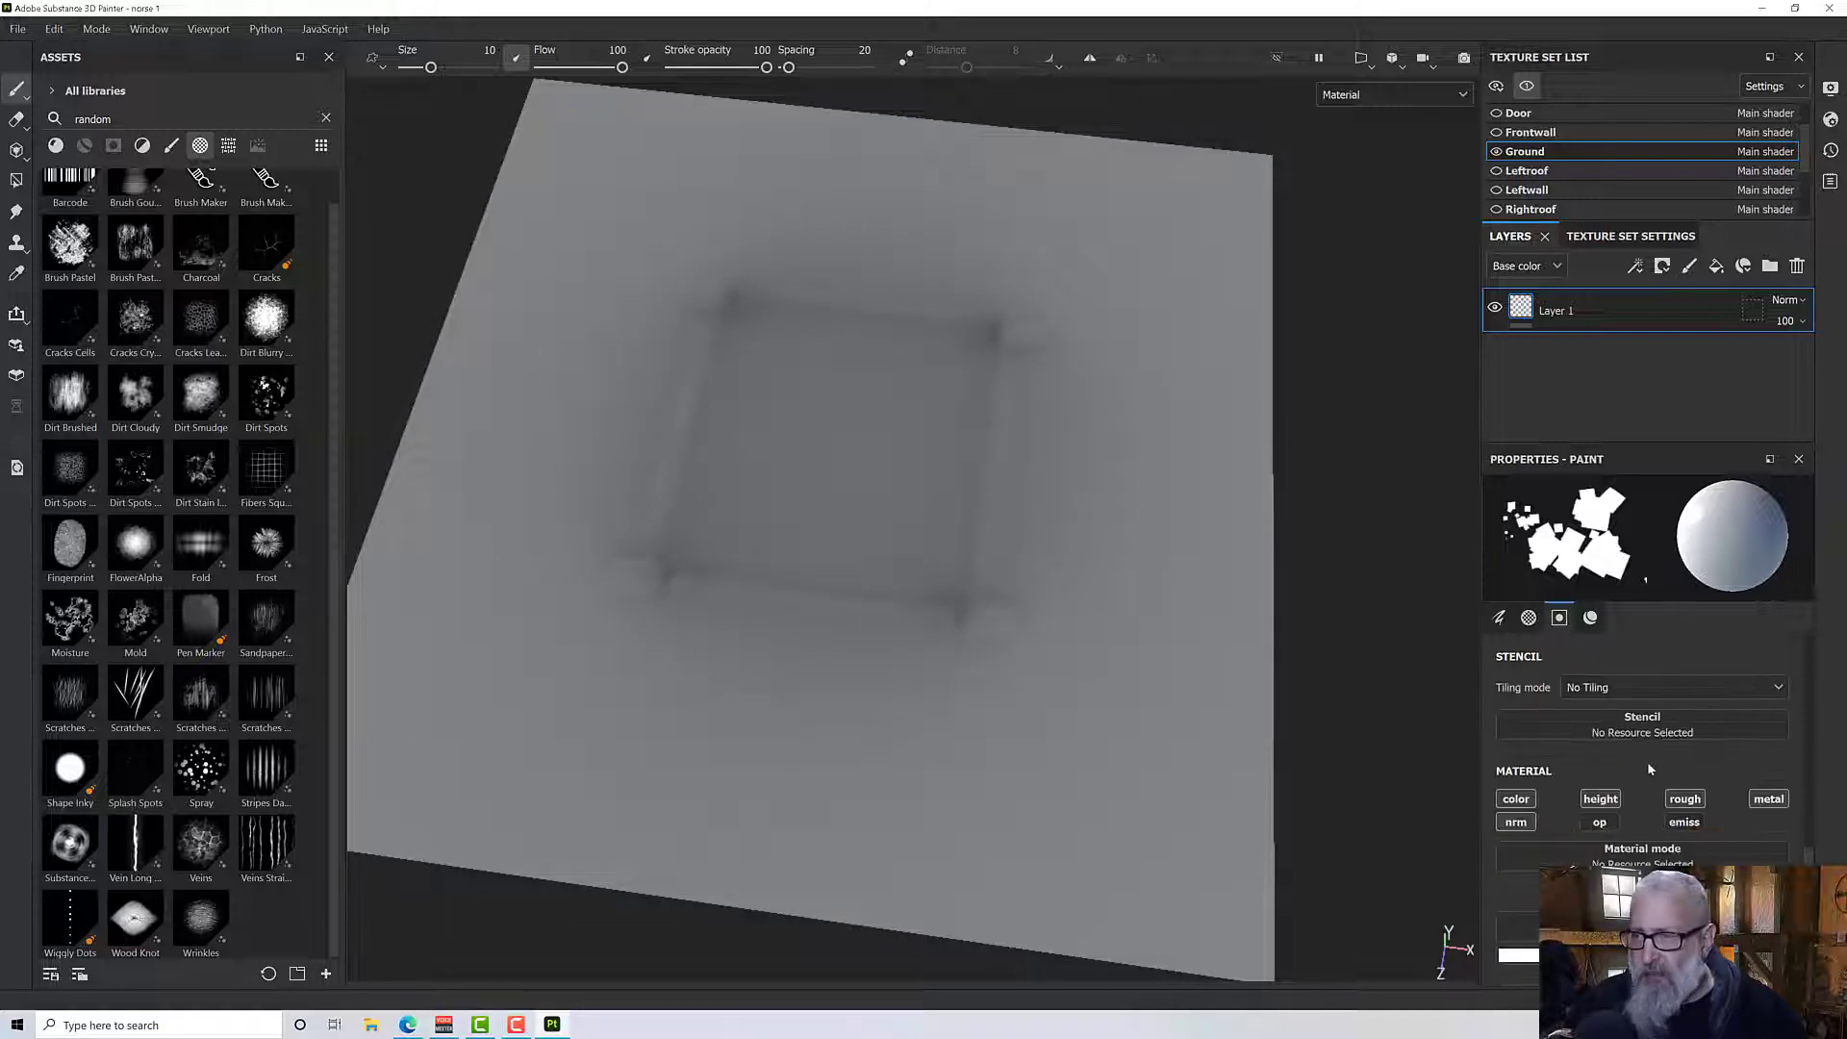
click(1529, 618)
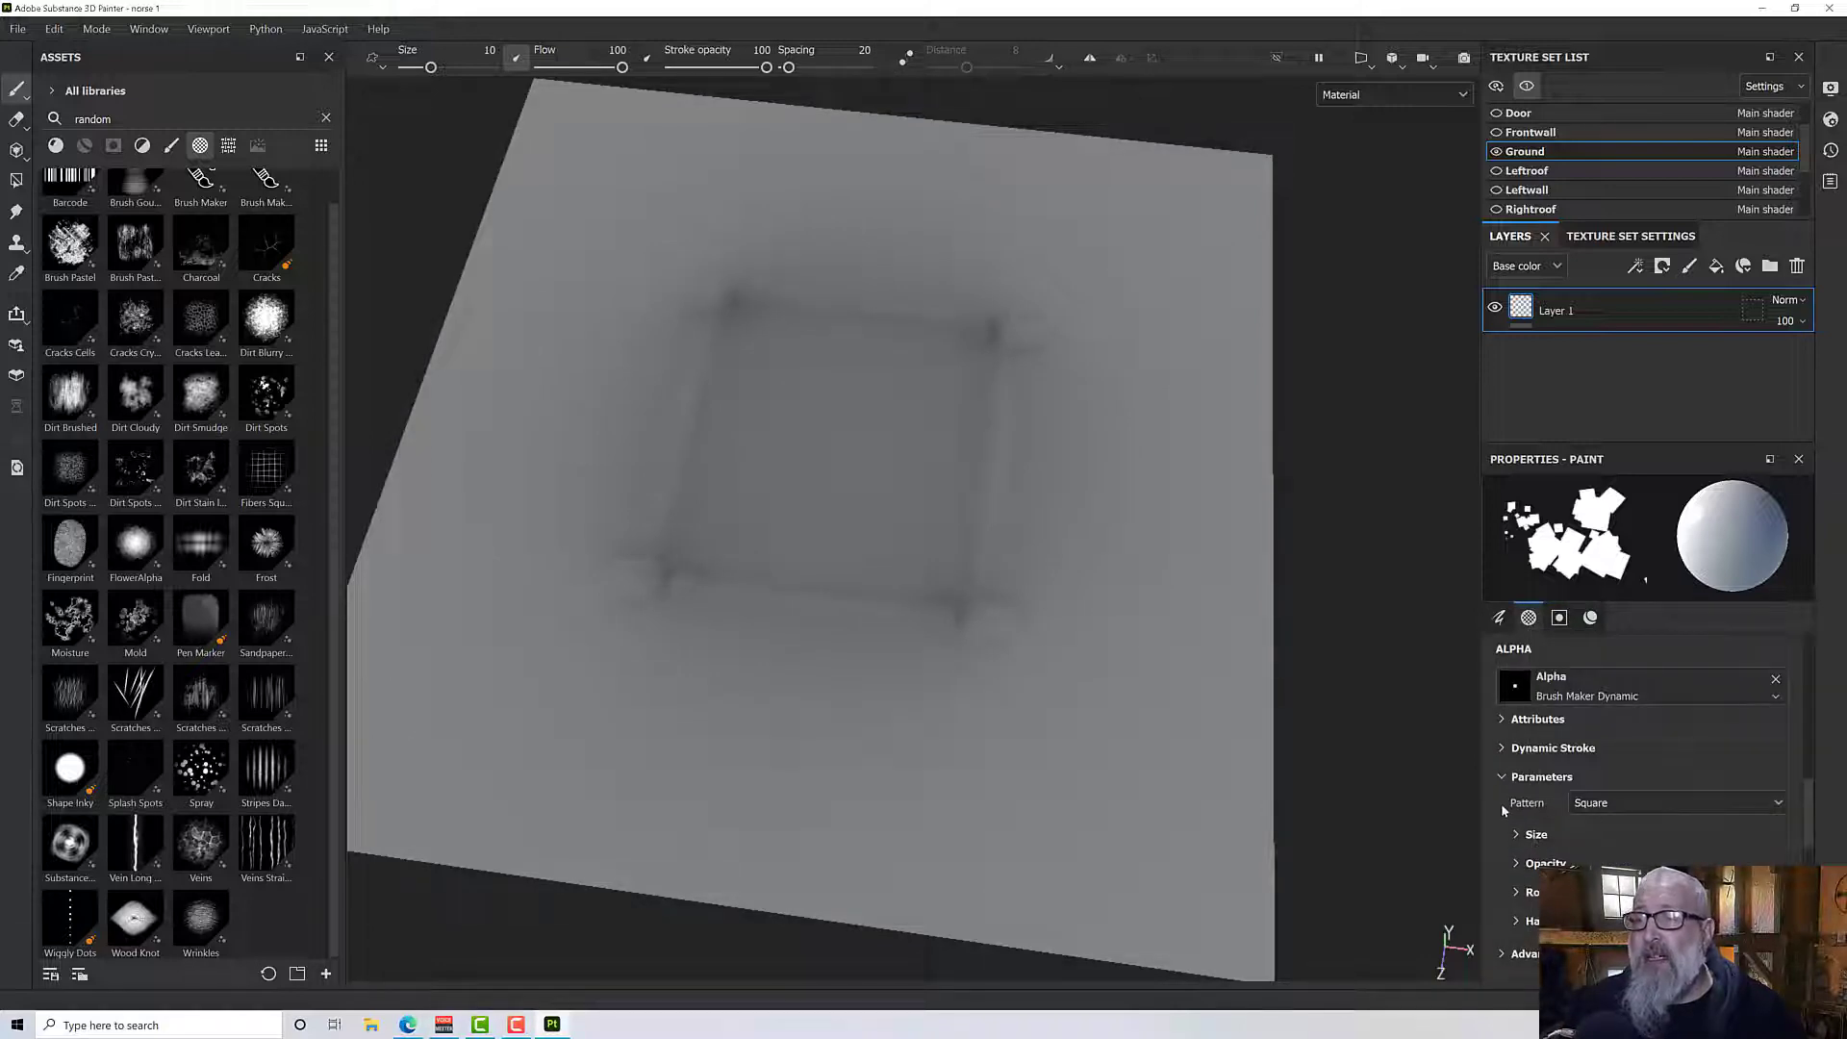
click(1597, 804)
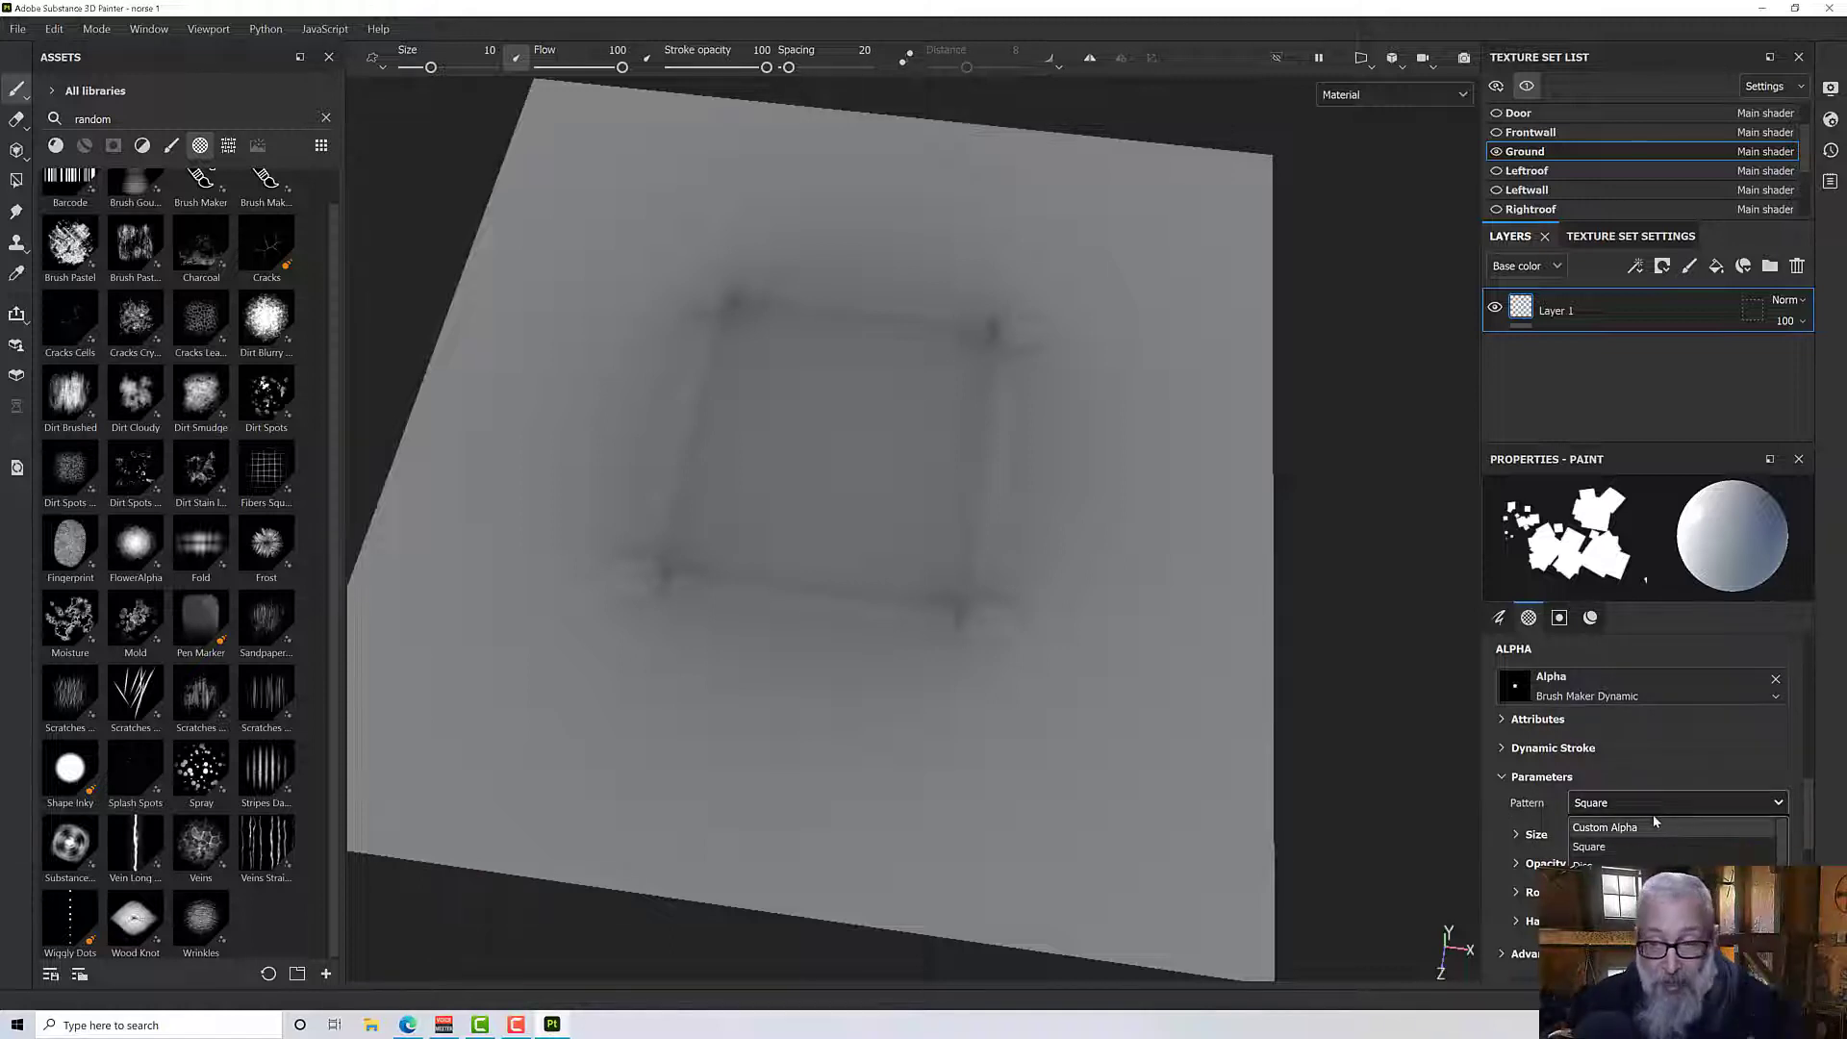
click(1635, 831)
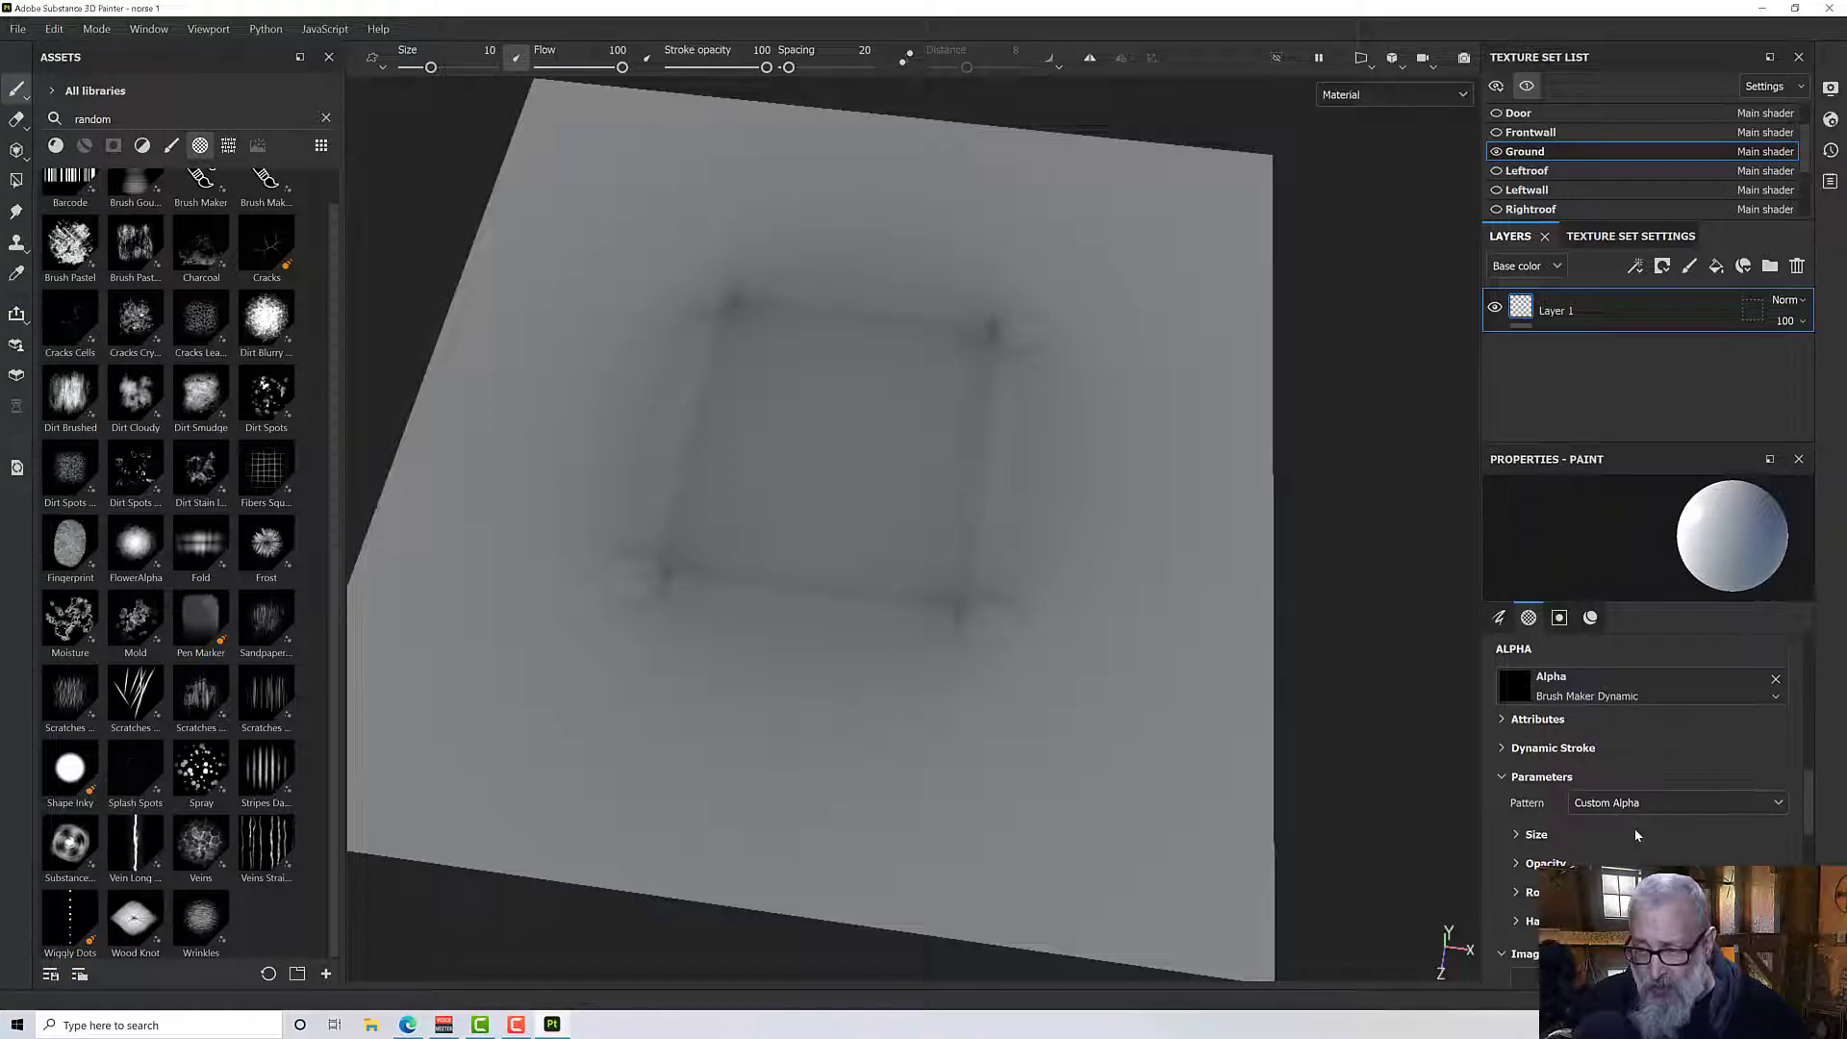
scroll(1603, 826, down, 1)
scroll(1600, 821, down, 1)
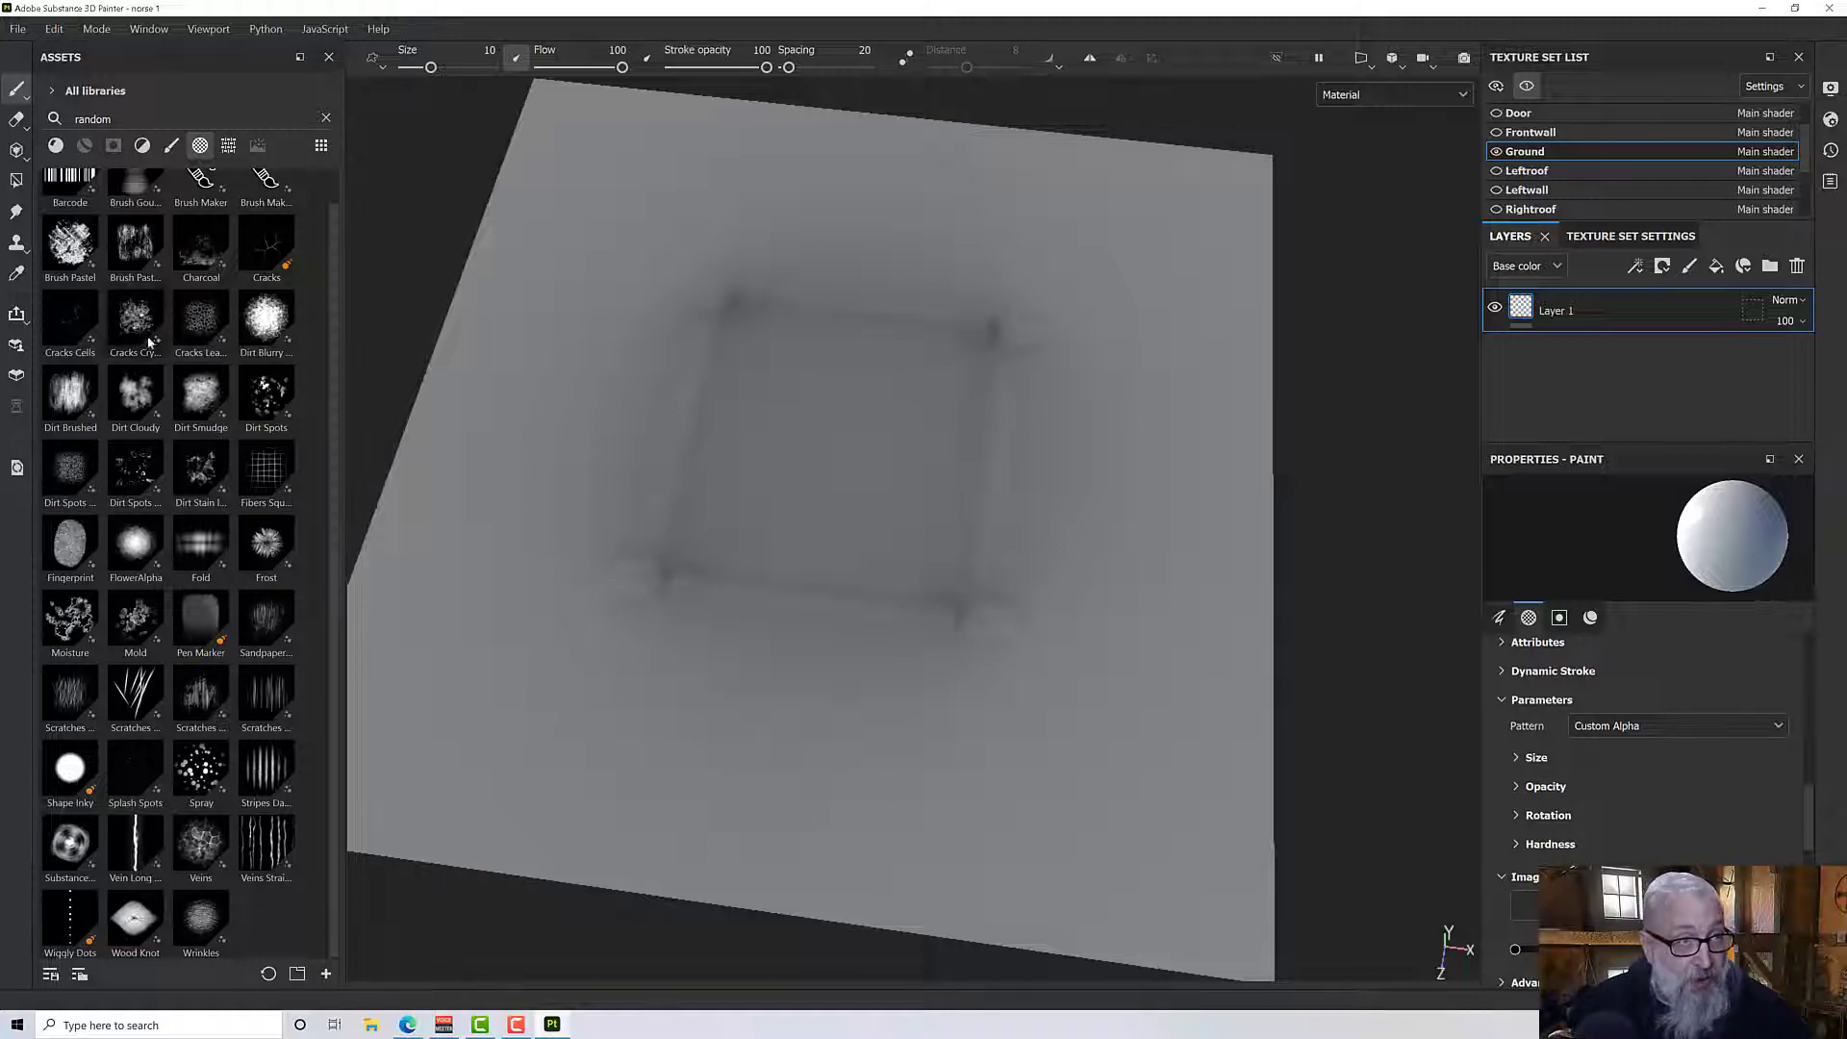
Step: Search the alpha assets for "rando" and assign the Cracks alpha as the Custom Alpha image input
click(326, 117)
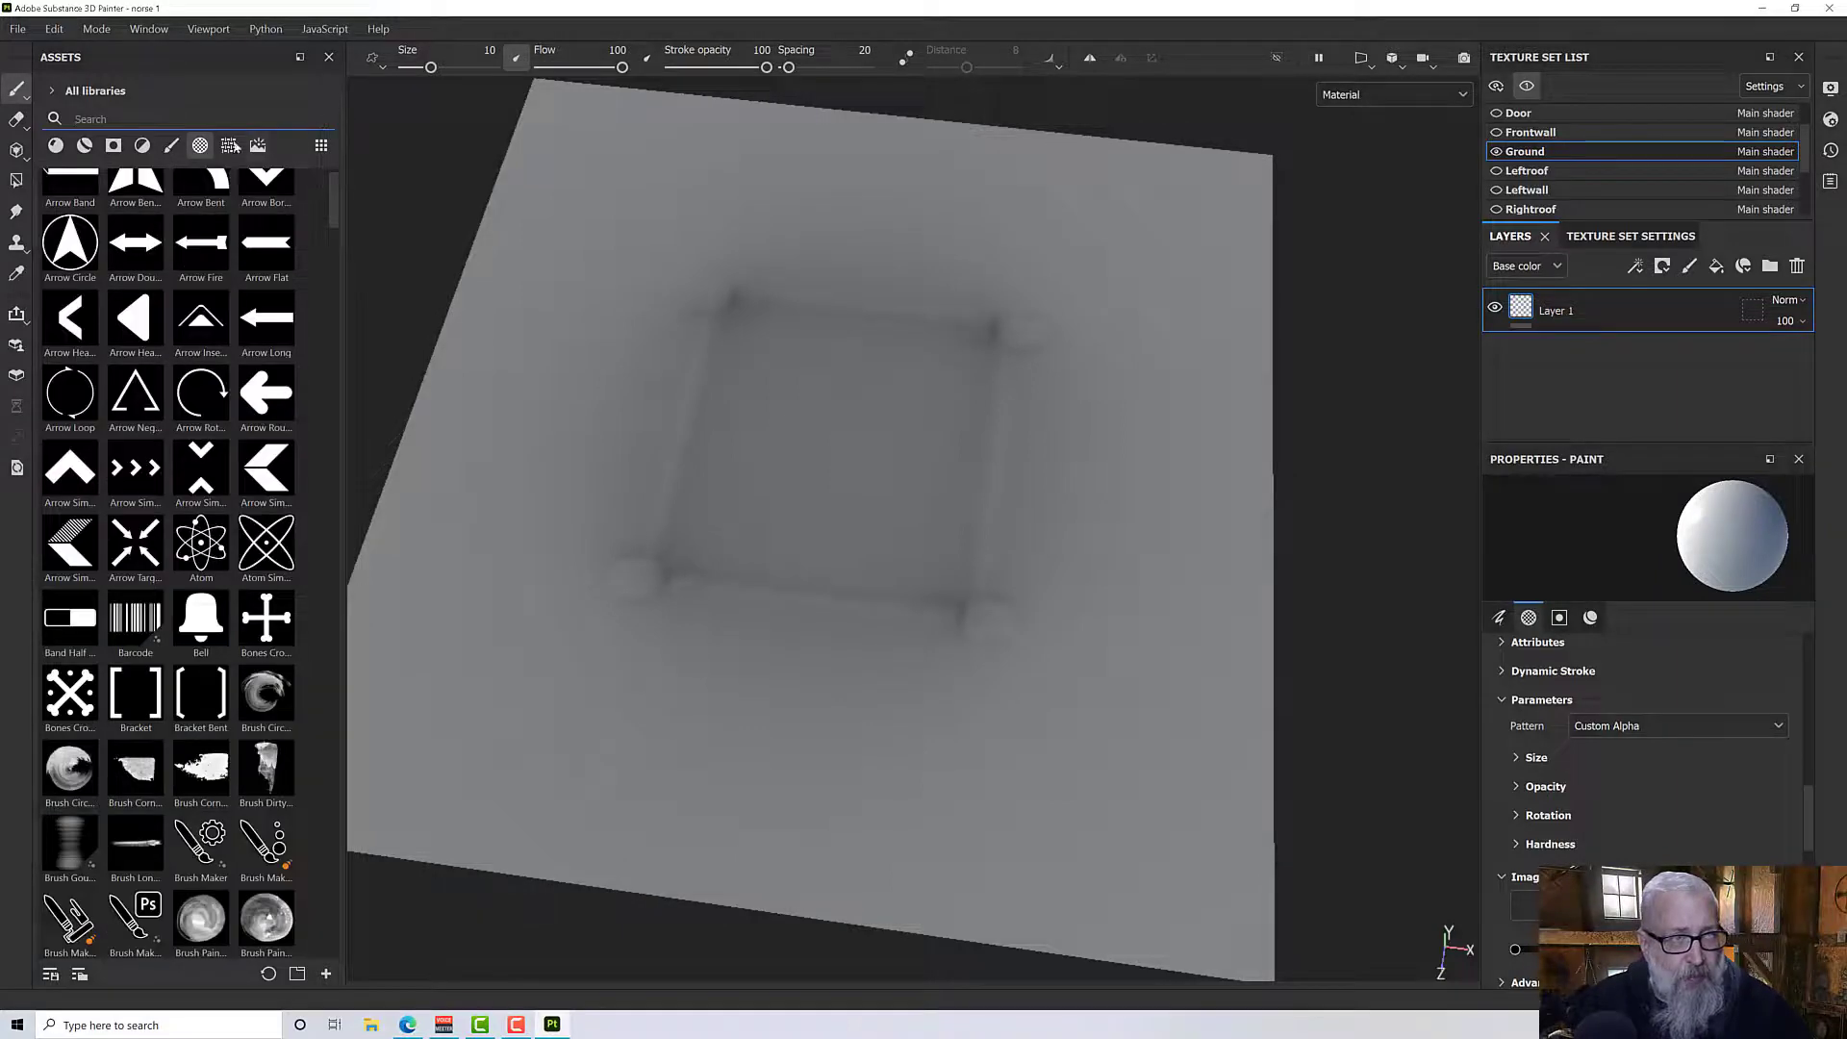
scroll(200, 312, up, 1)
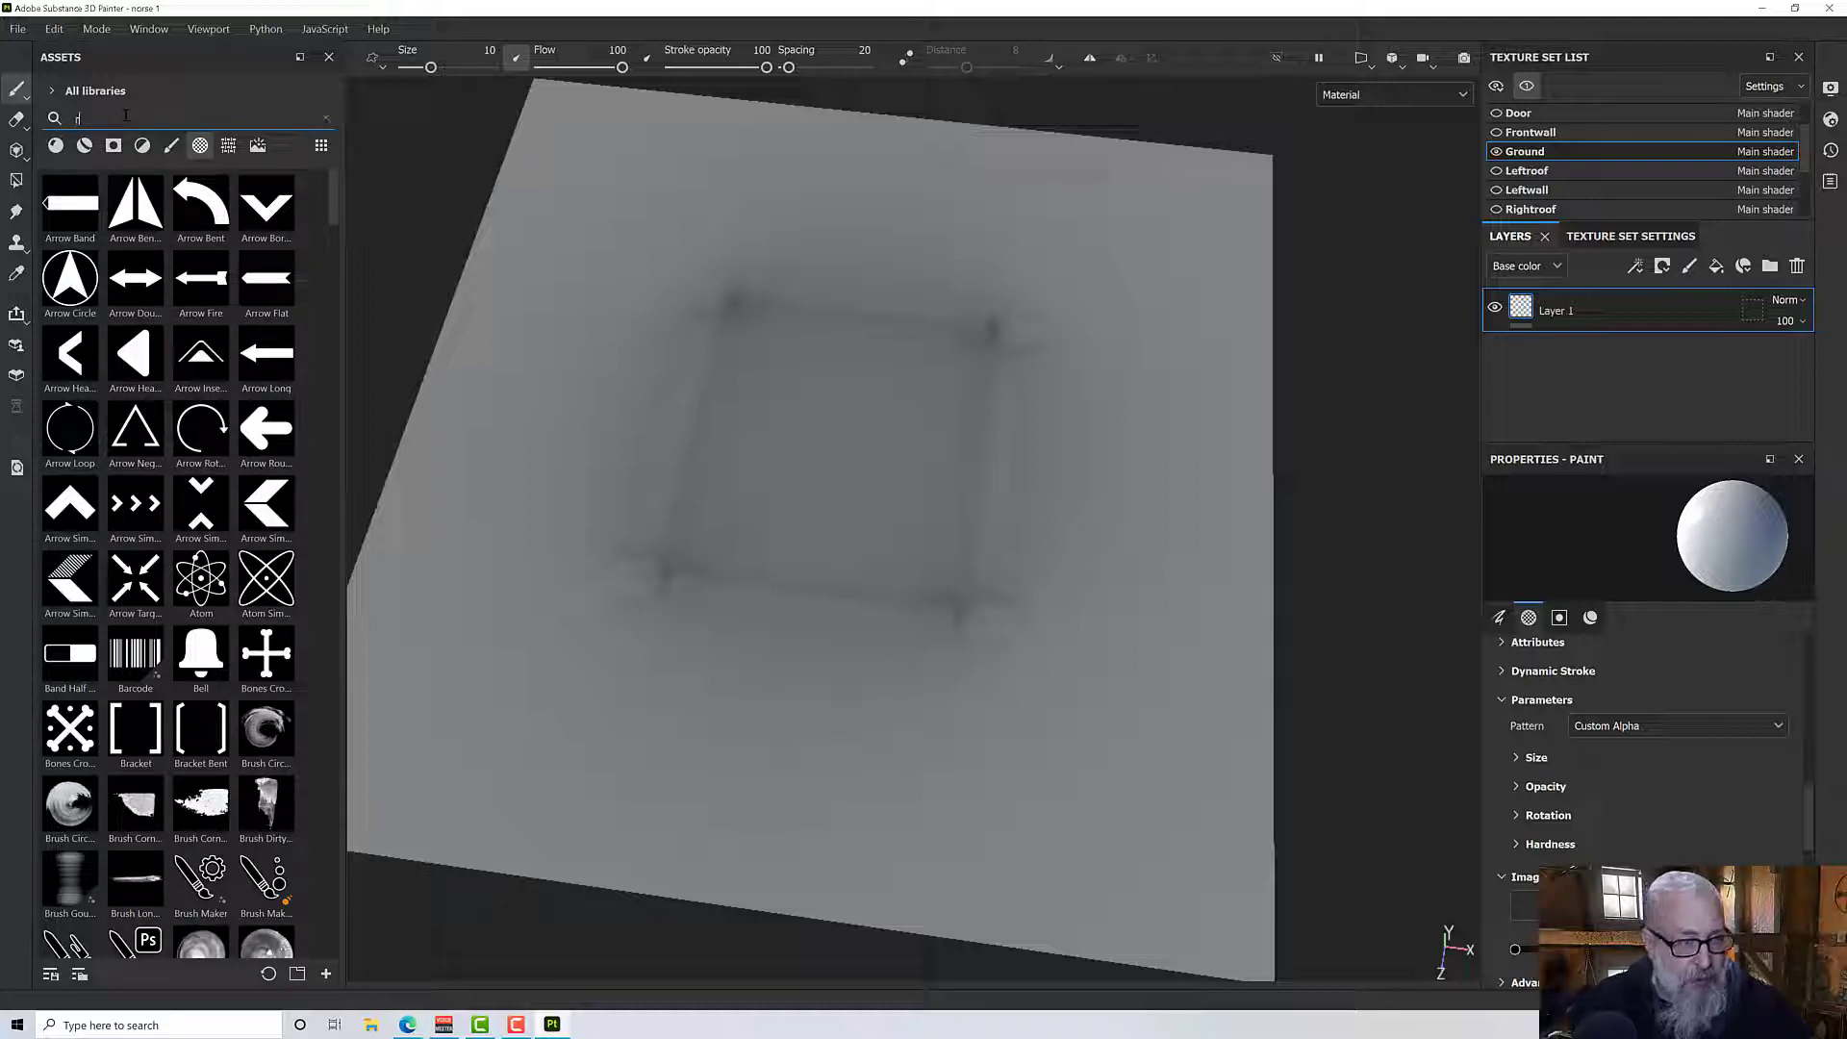
text(rando)
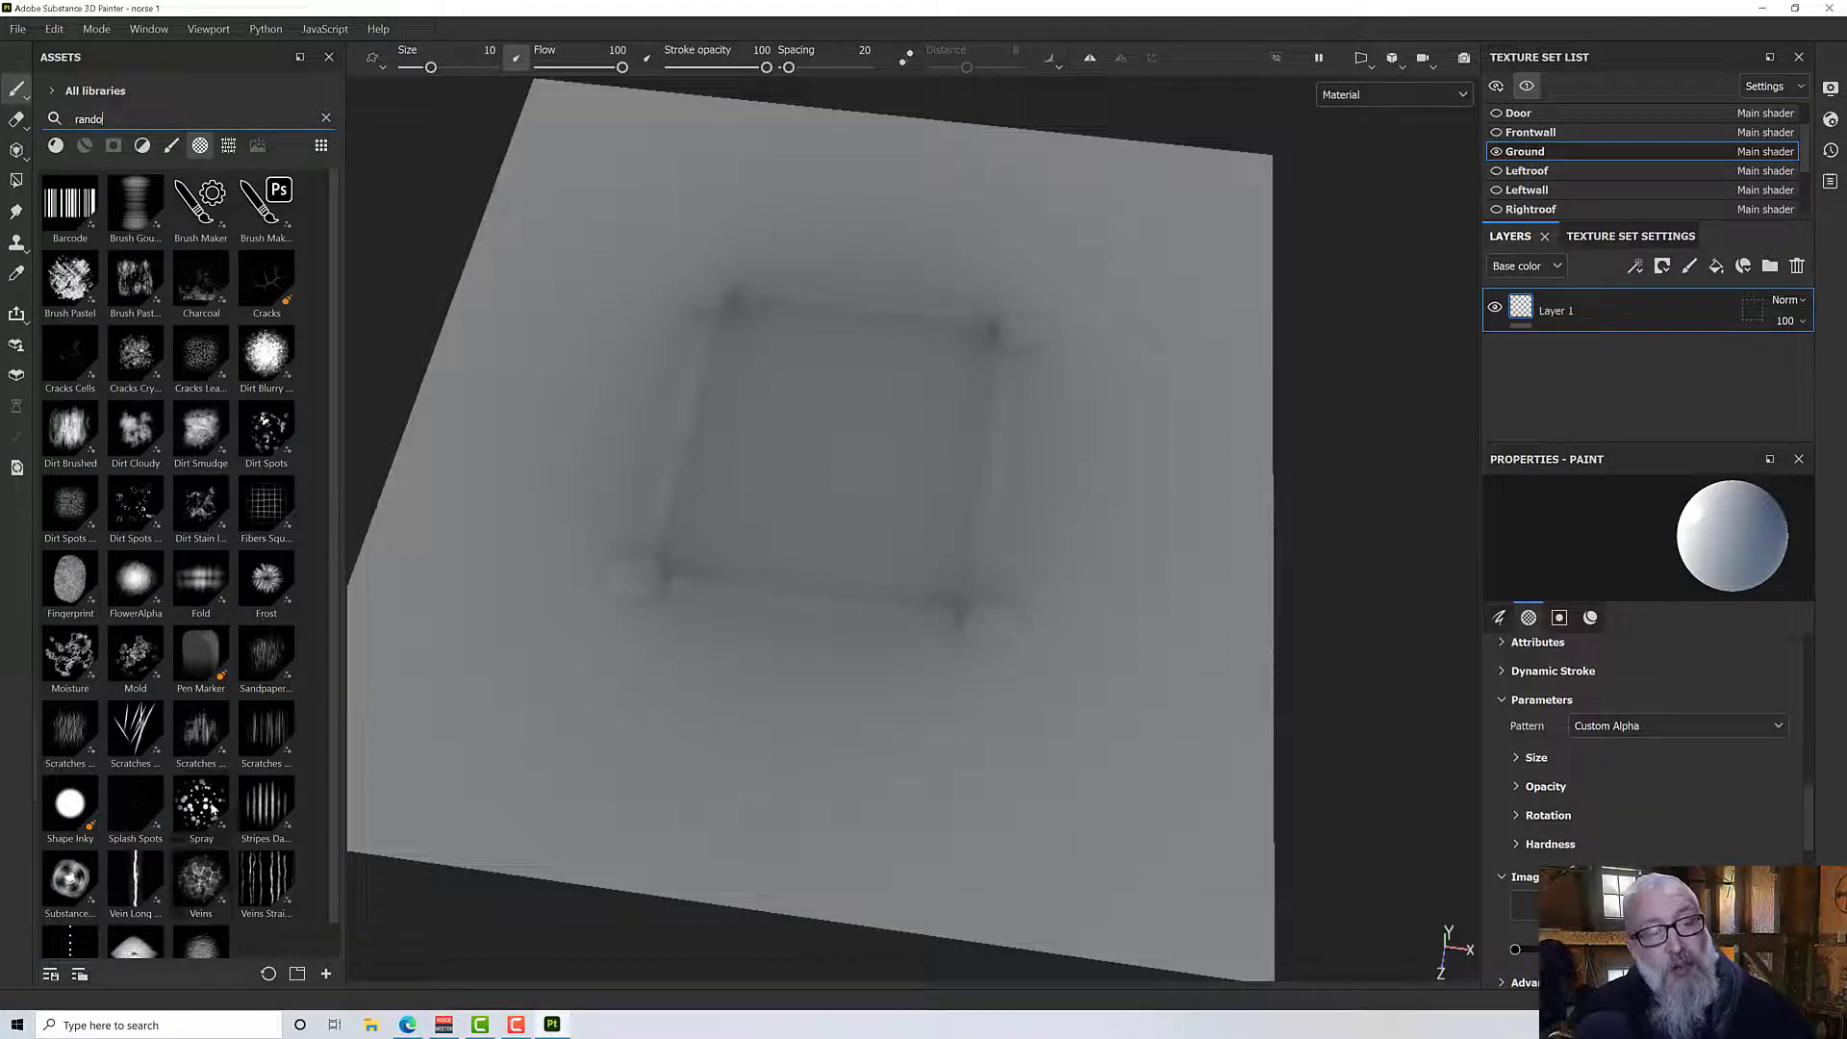
mouse_move(298, 820)
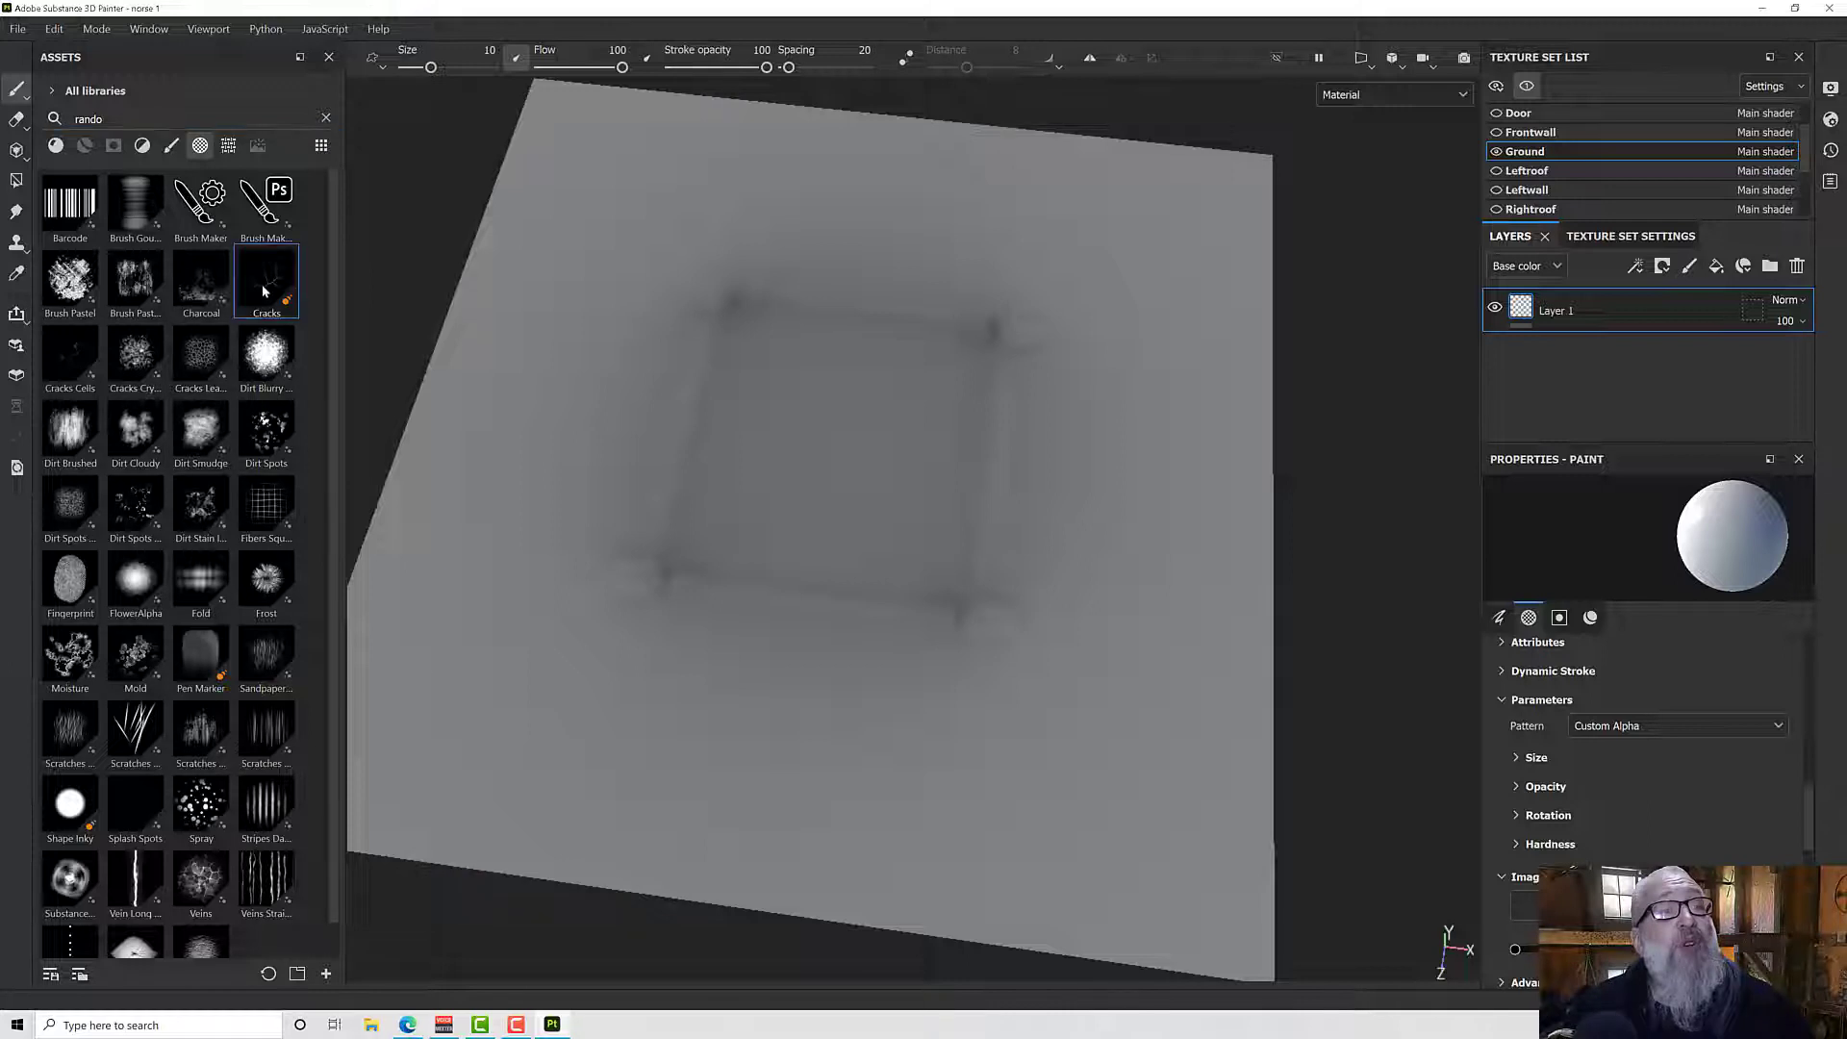
drag(265, 292, 1527, 906)
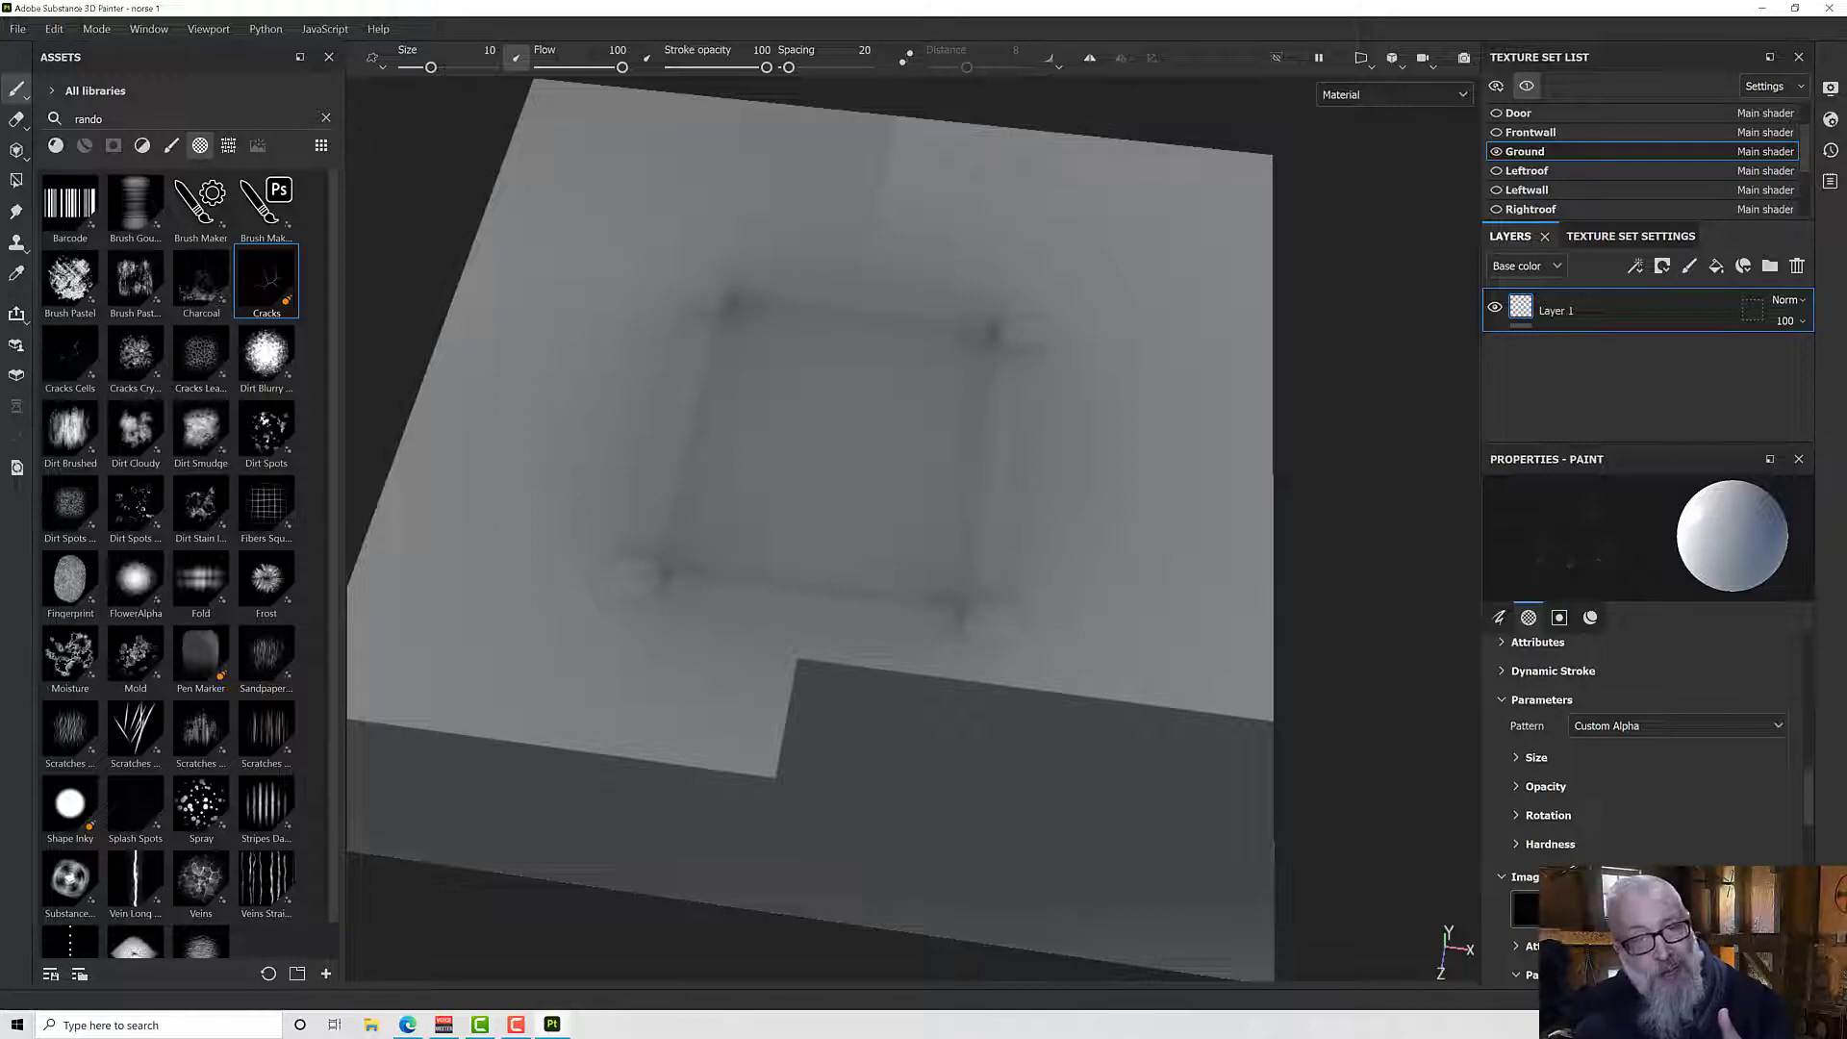
Step: Randomize the Cracks alpha's seed and enlarge the brush to size 37.42
scroll(1590, 808, down, 3)
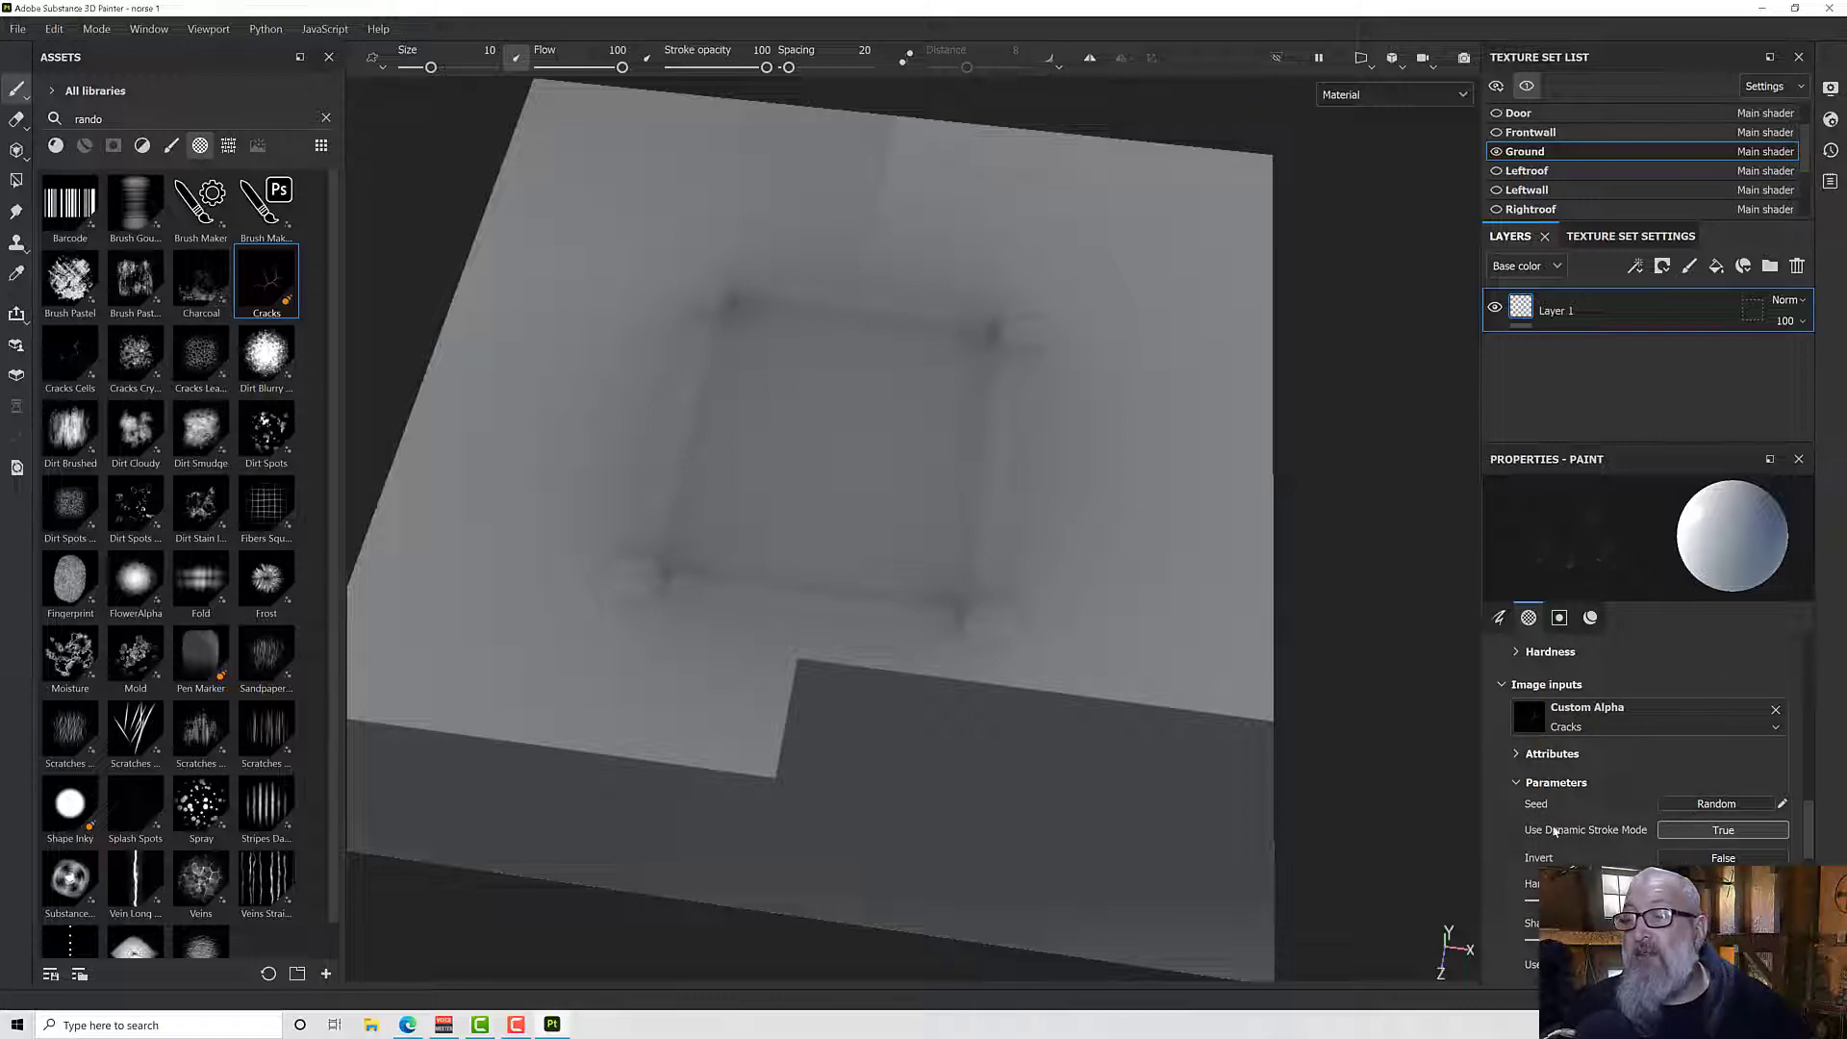
click(1717, 804)
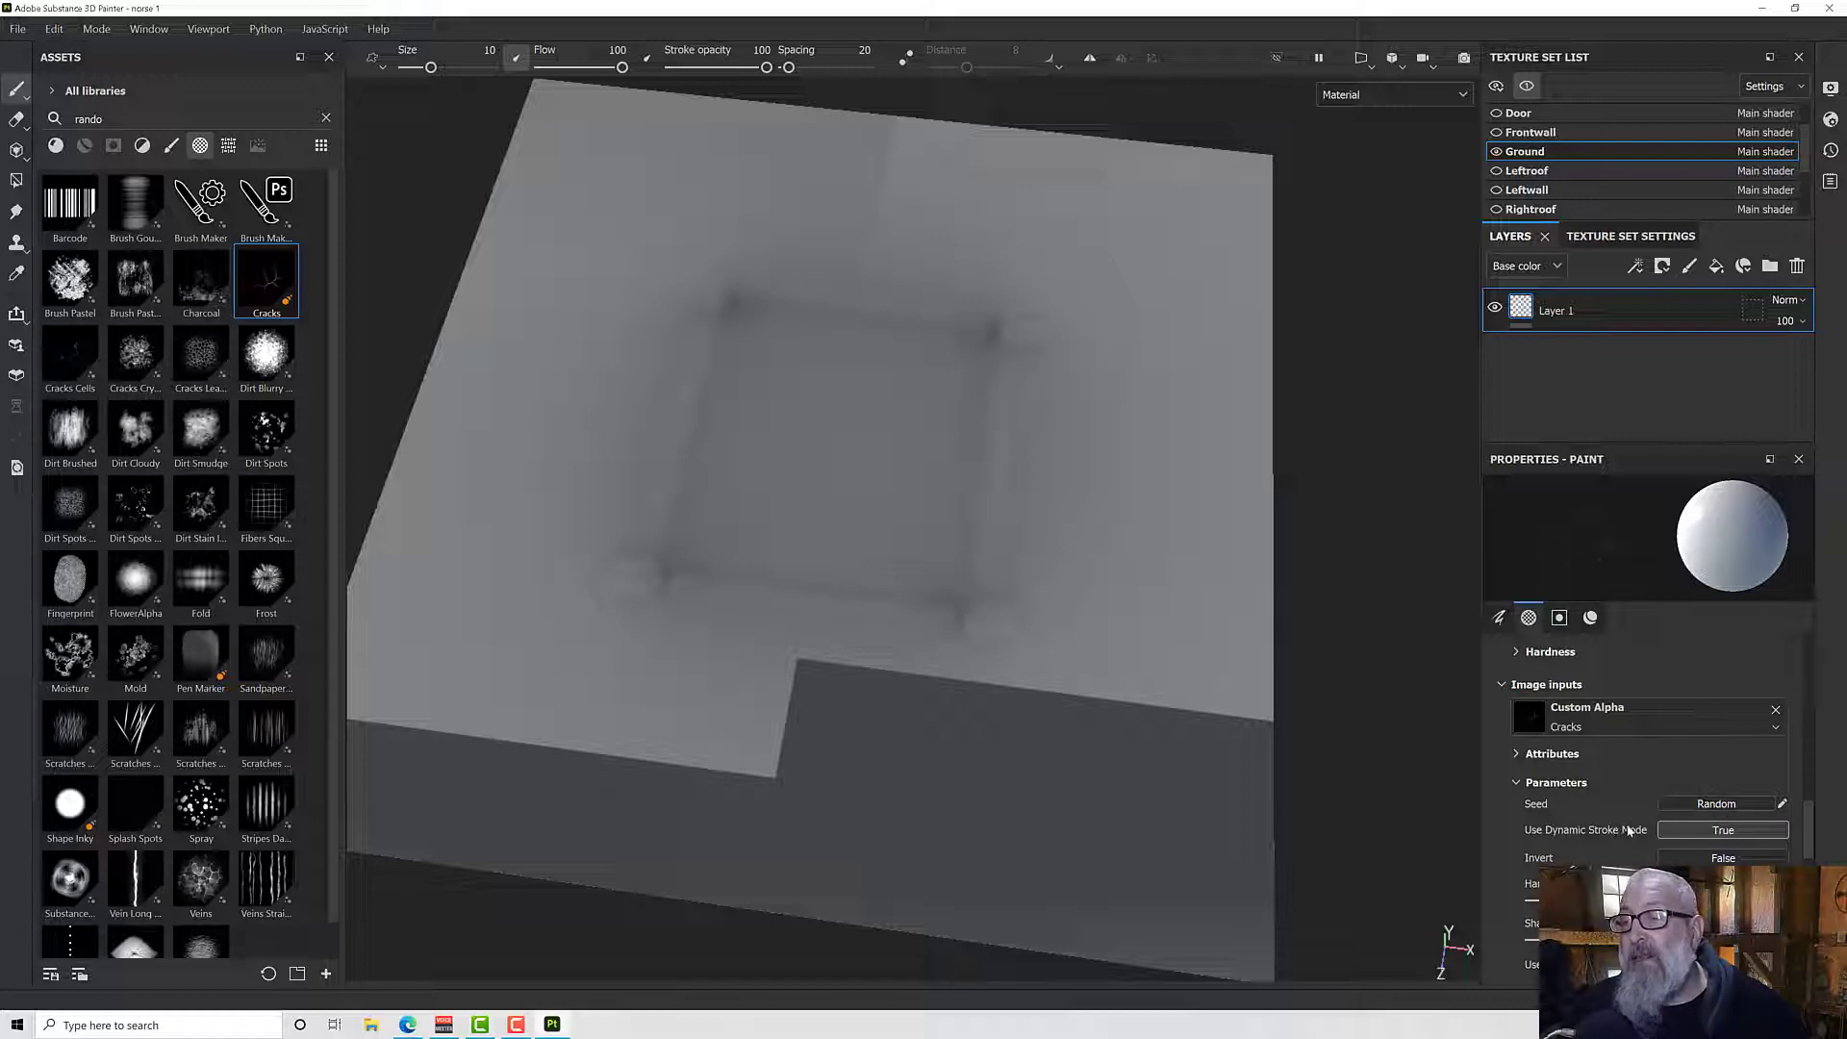
ctrl+right_drag(721, 270, 780, 269)
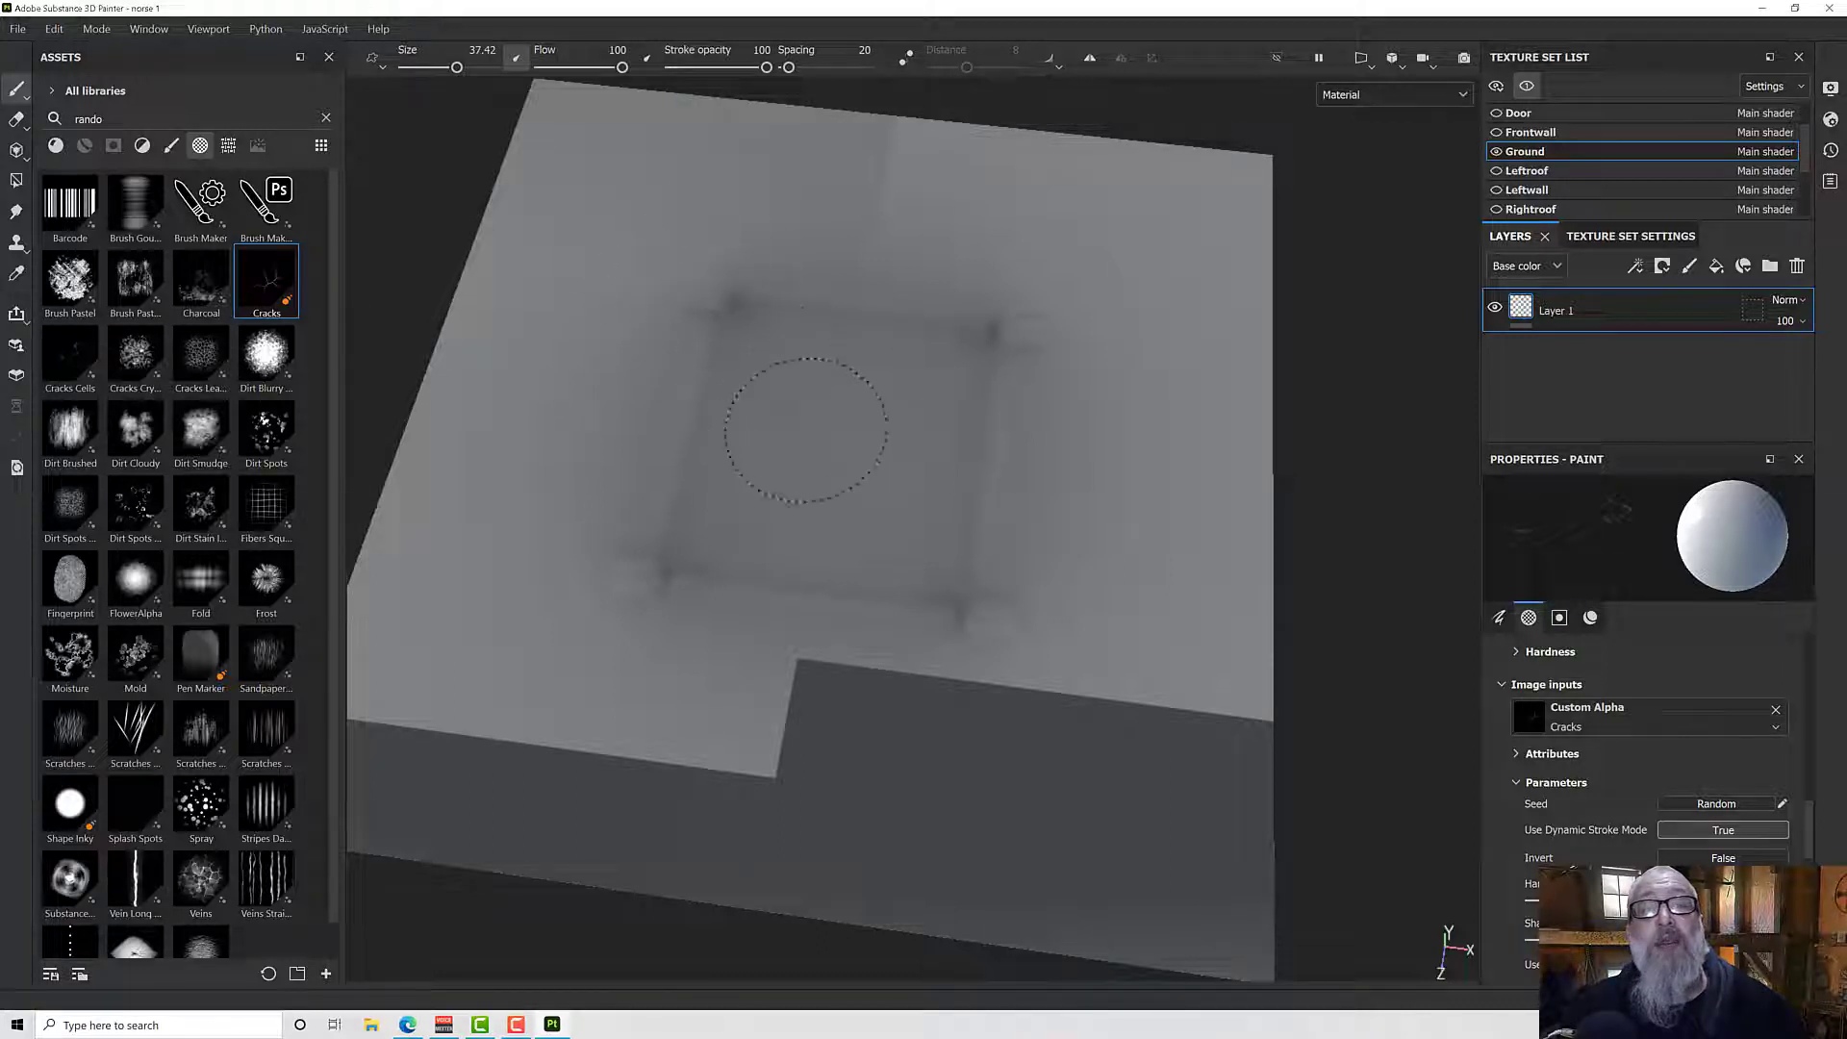
Step: Check the ground in the Base color channel and return the viewport display to Material
alt+drag(1102, 773, 1290, 766)
alt+middle_drag(1022, 627, 1138, 416)
mouse_move(1138, 416)
alt+mouse_down()
mouse_move(1146, 368)
mouse_move(886, 763)
mouse_move(962, 717)
alt+mouse_up()
alt+drag(998, 590, 854, 680)
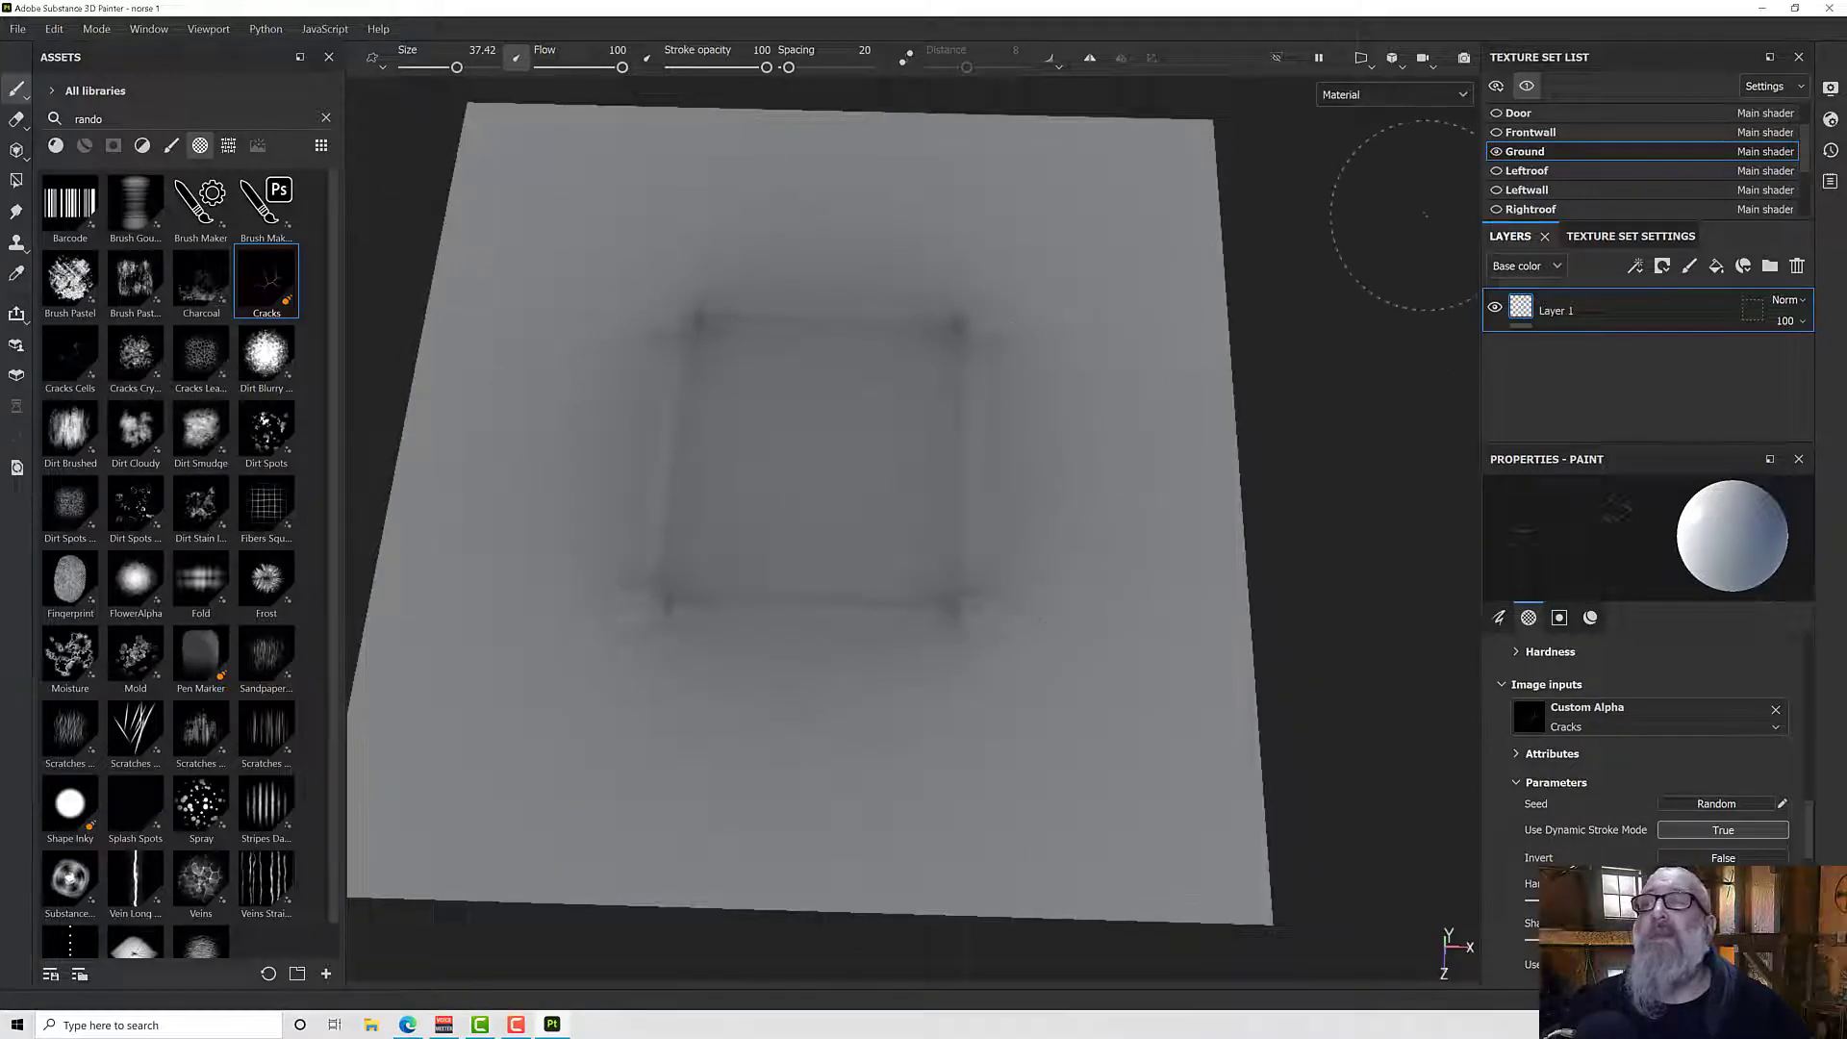
click(1354, 96)
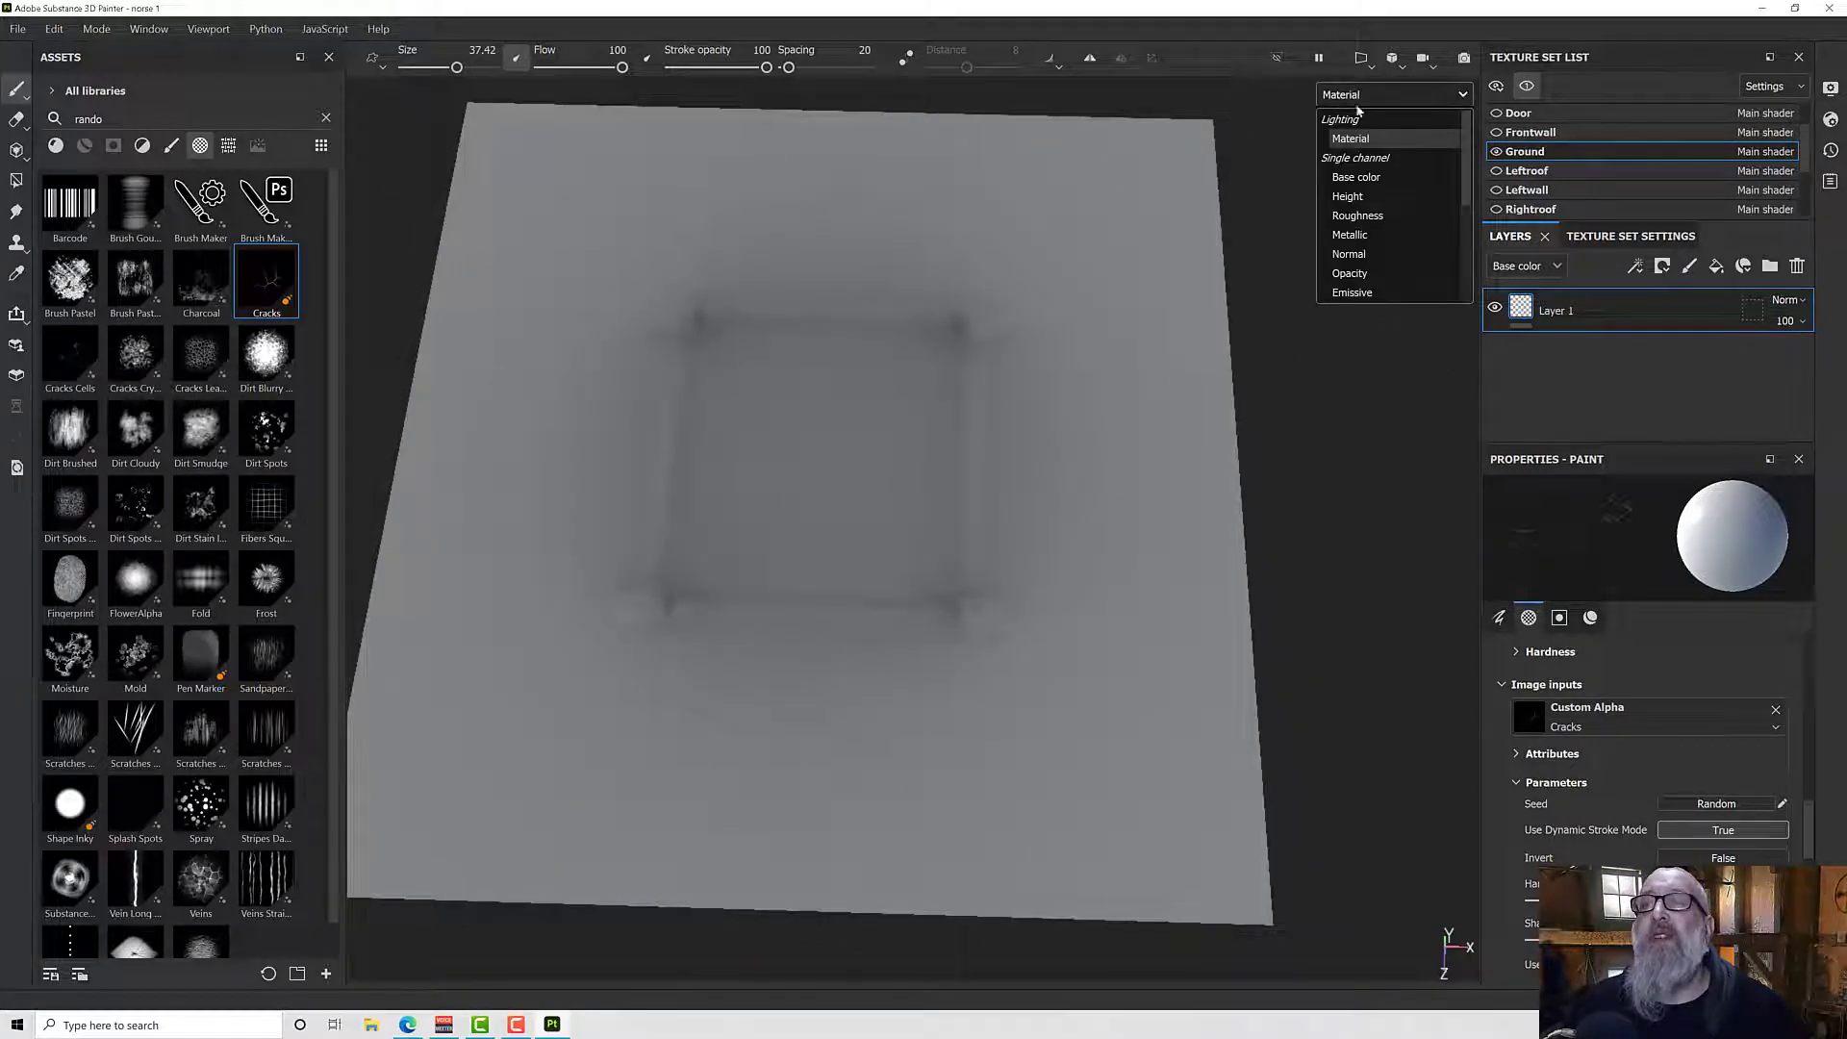
click(1357, 177)
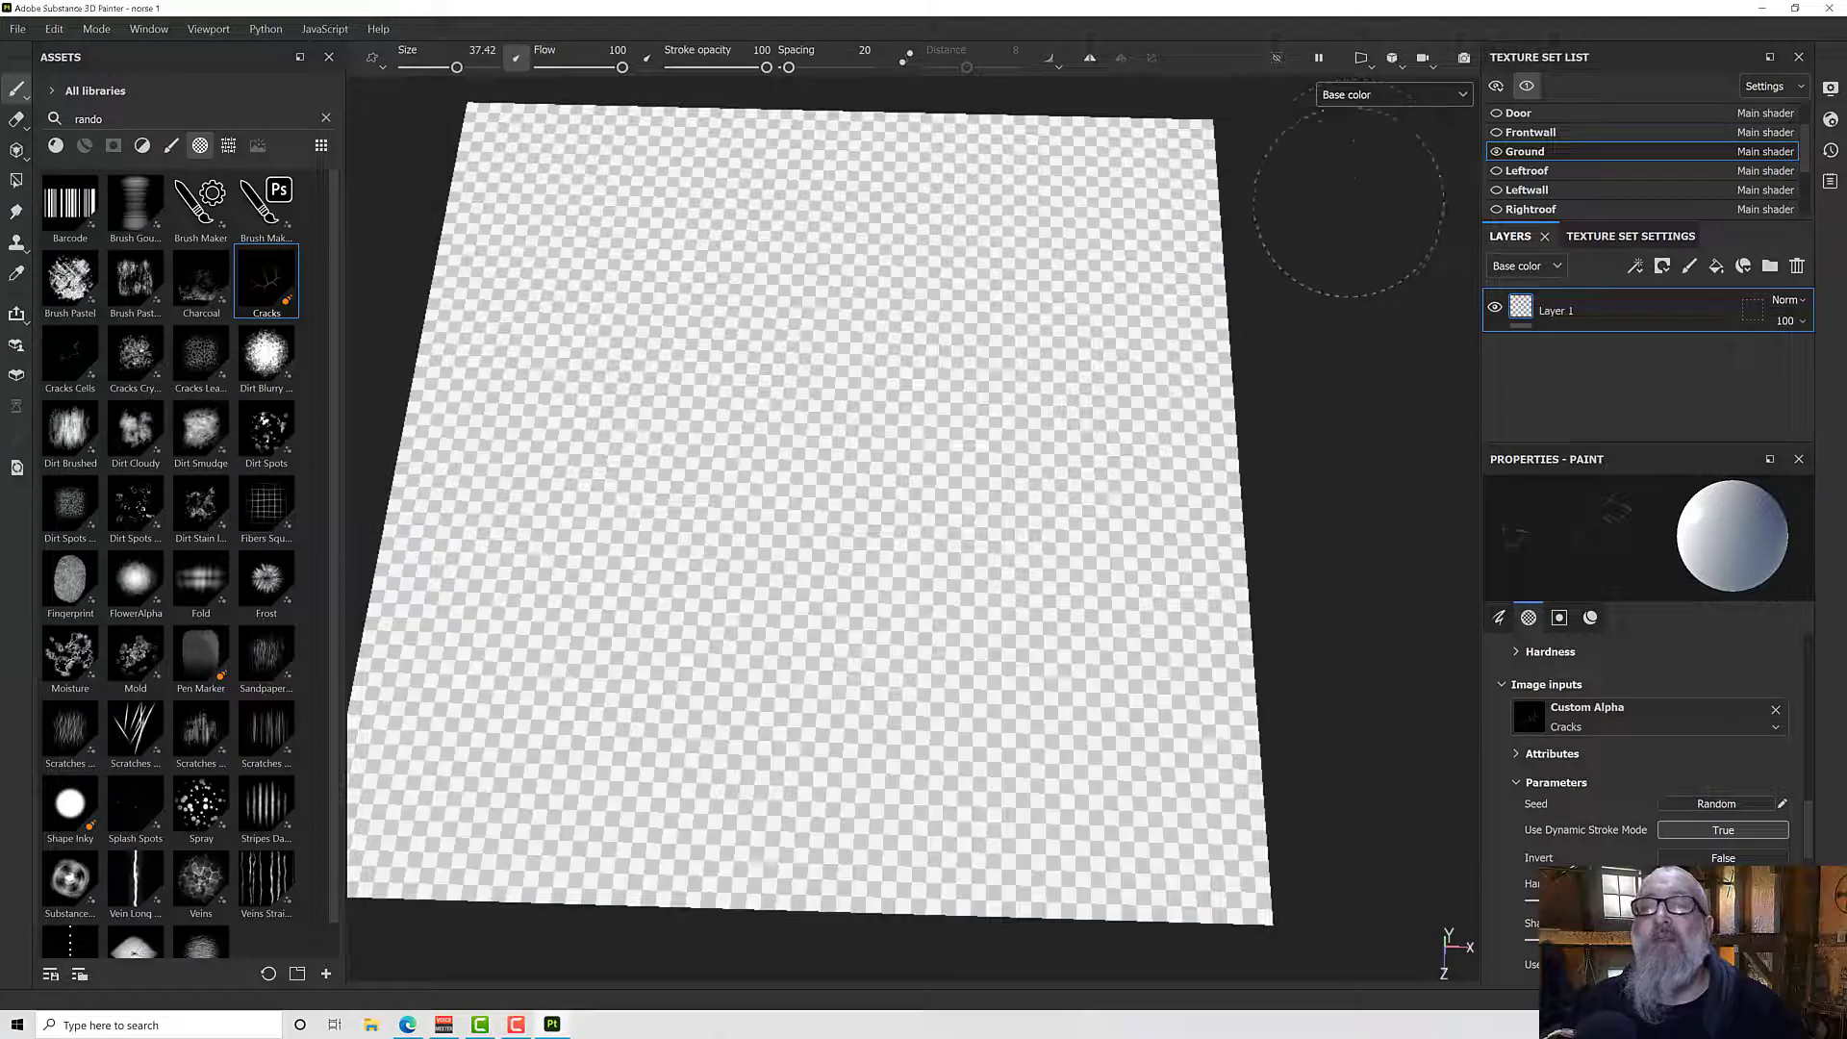
click(1369, 96)
click(1371, 140)
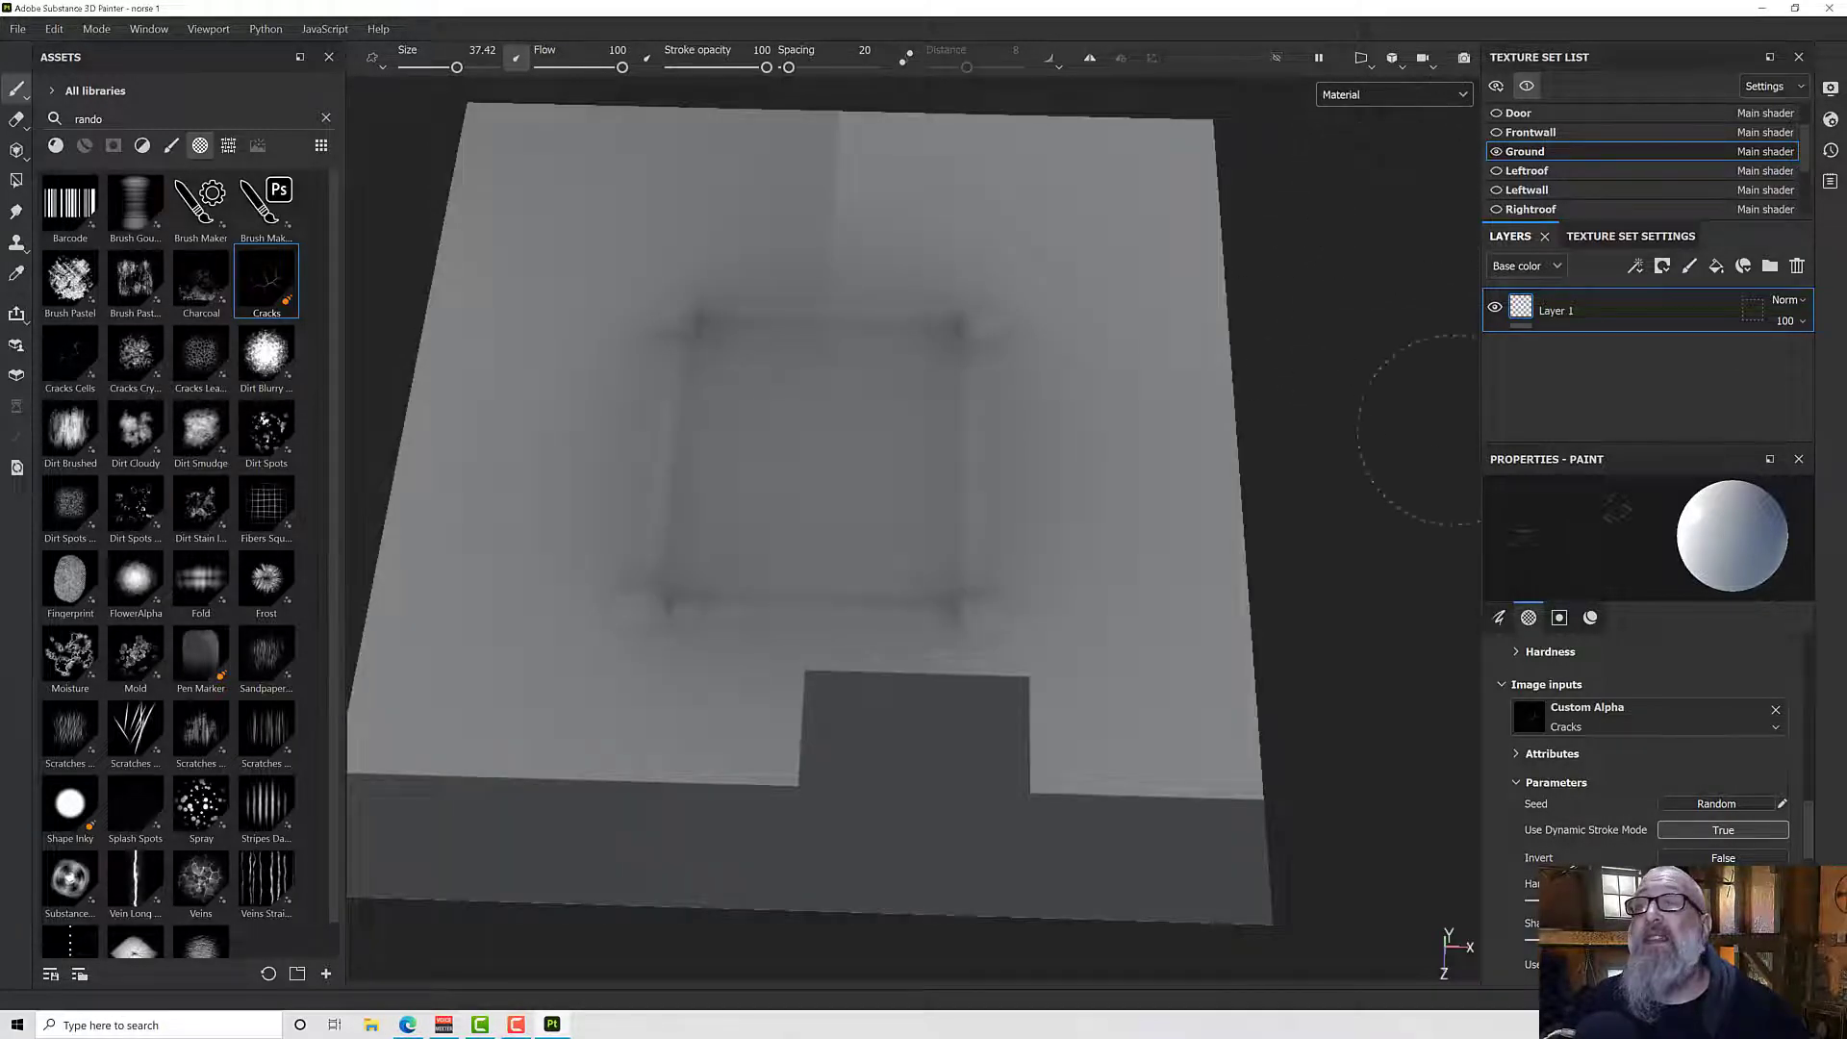
Step: Add a fill layer to the Ground texture set and place it beneath Layer 1
scroll(1536, 703, up, 5)
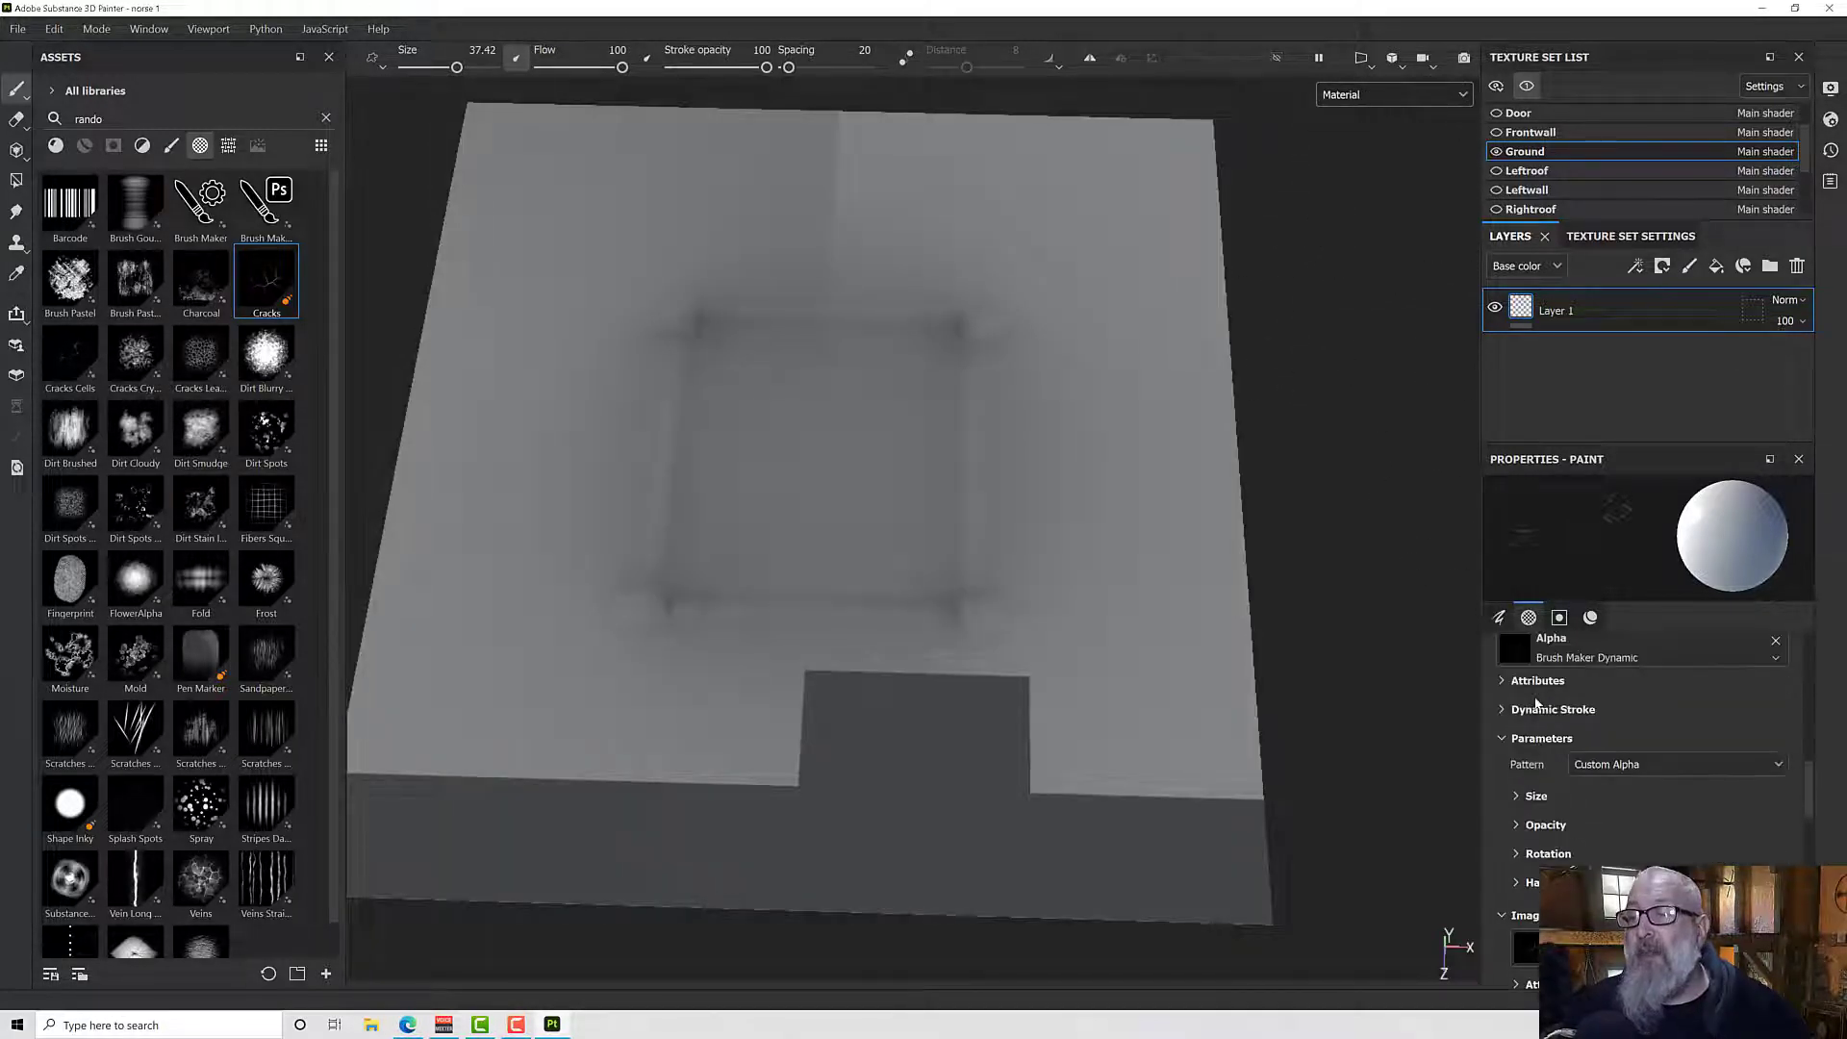
scroll(1537, 703, up, 1)
scroll(1531, 695, up, 4)
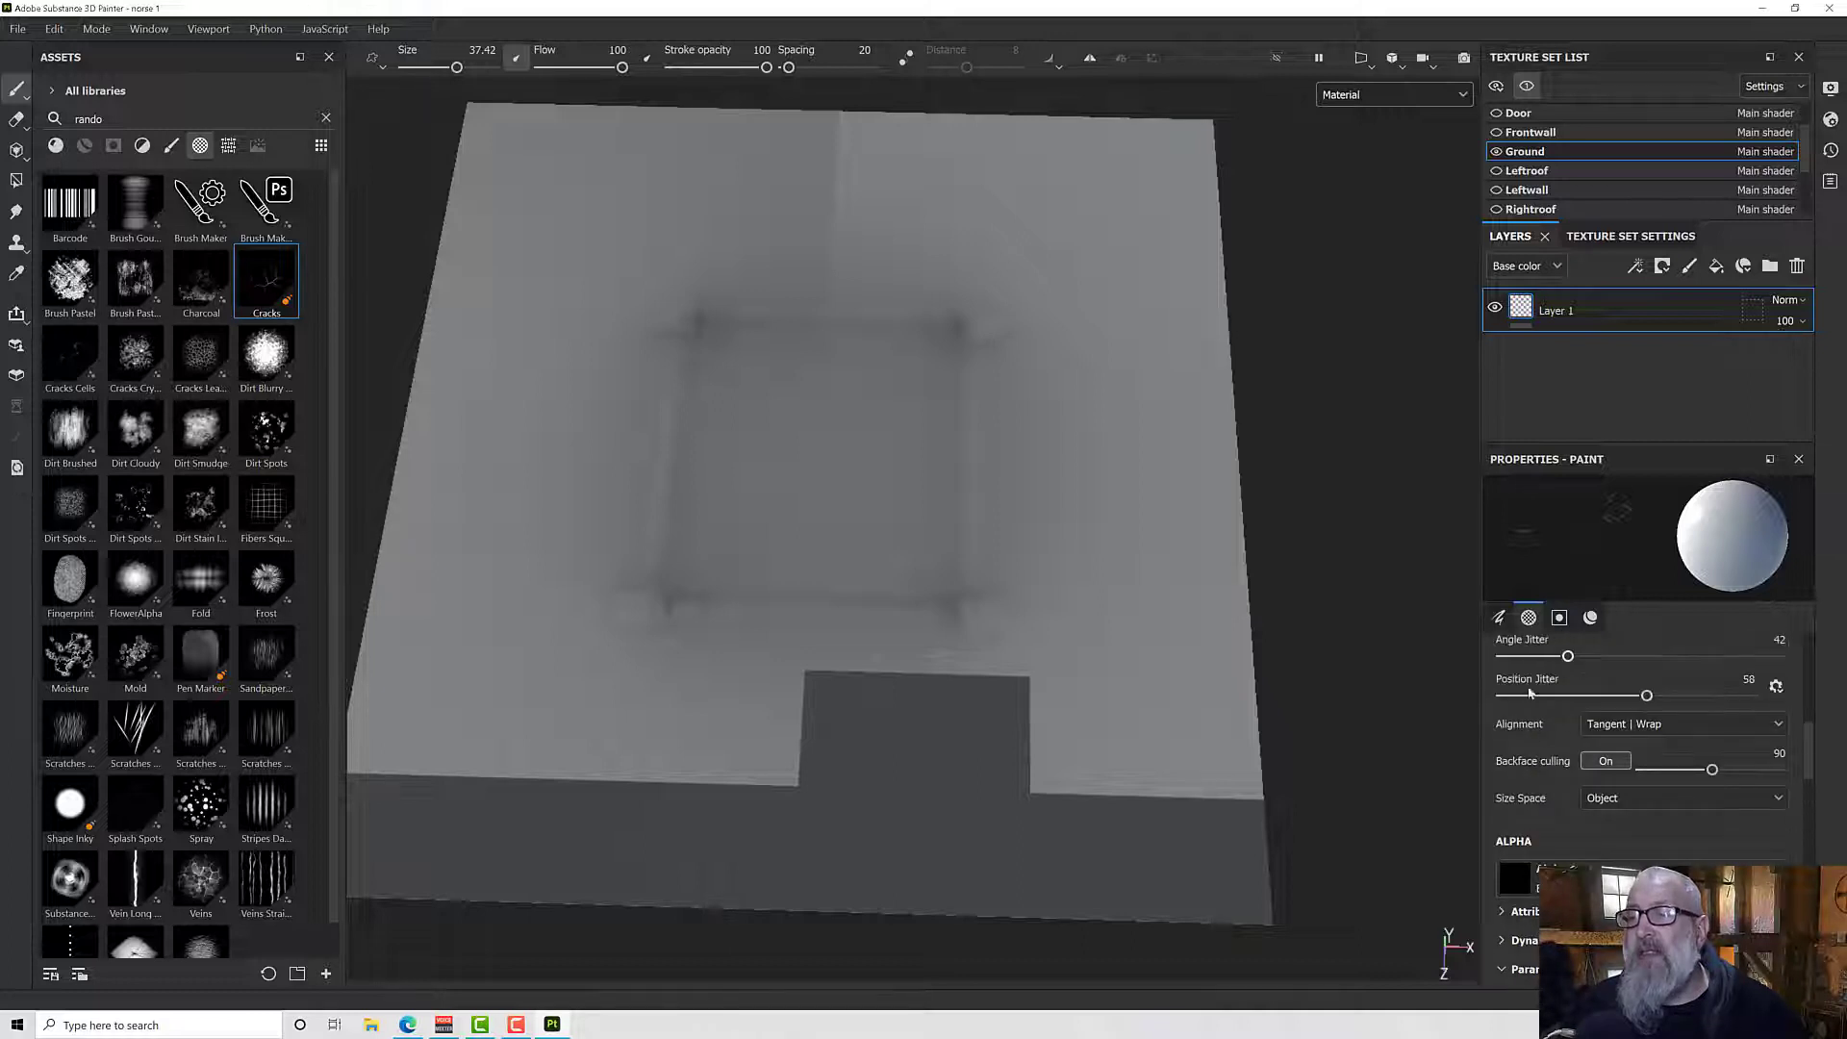
alt+drag(1175, 527, 1019, 507)
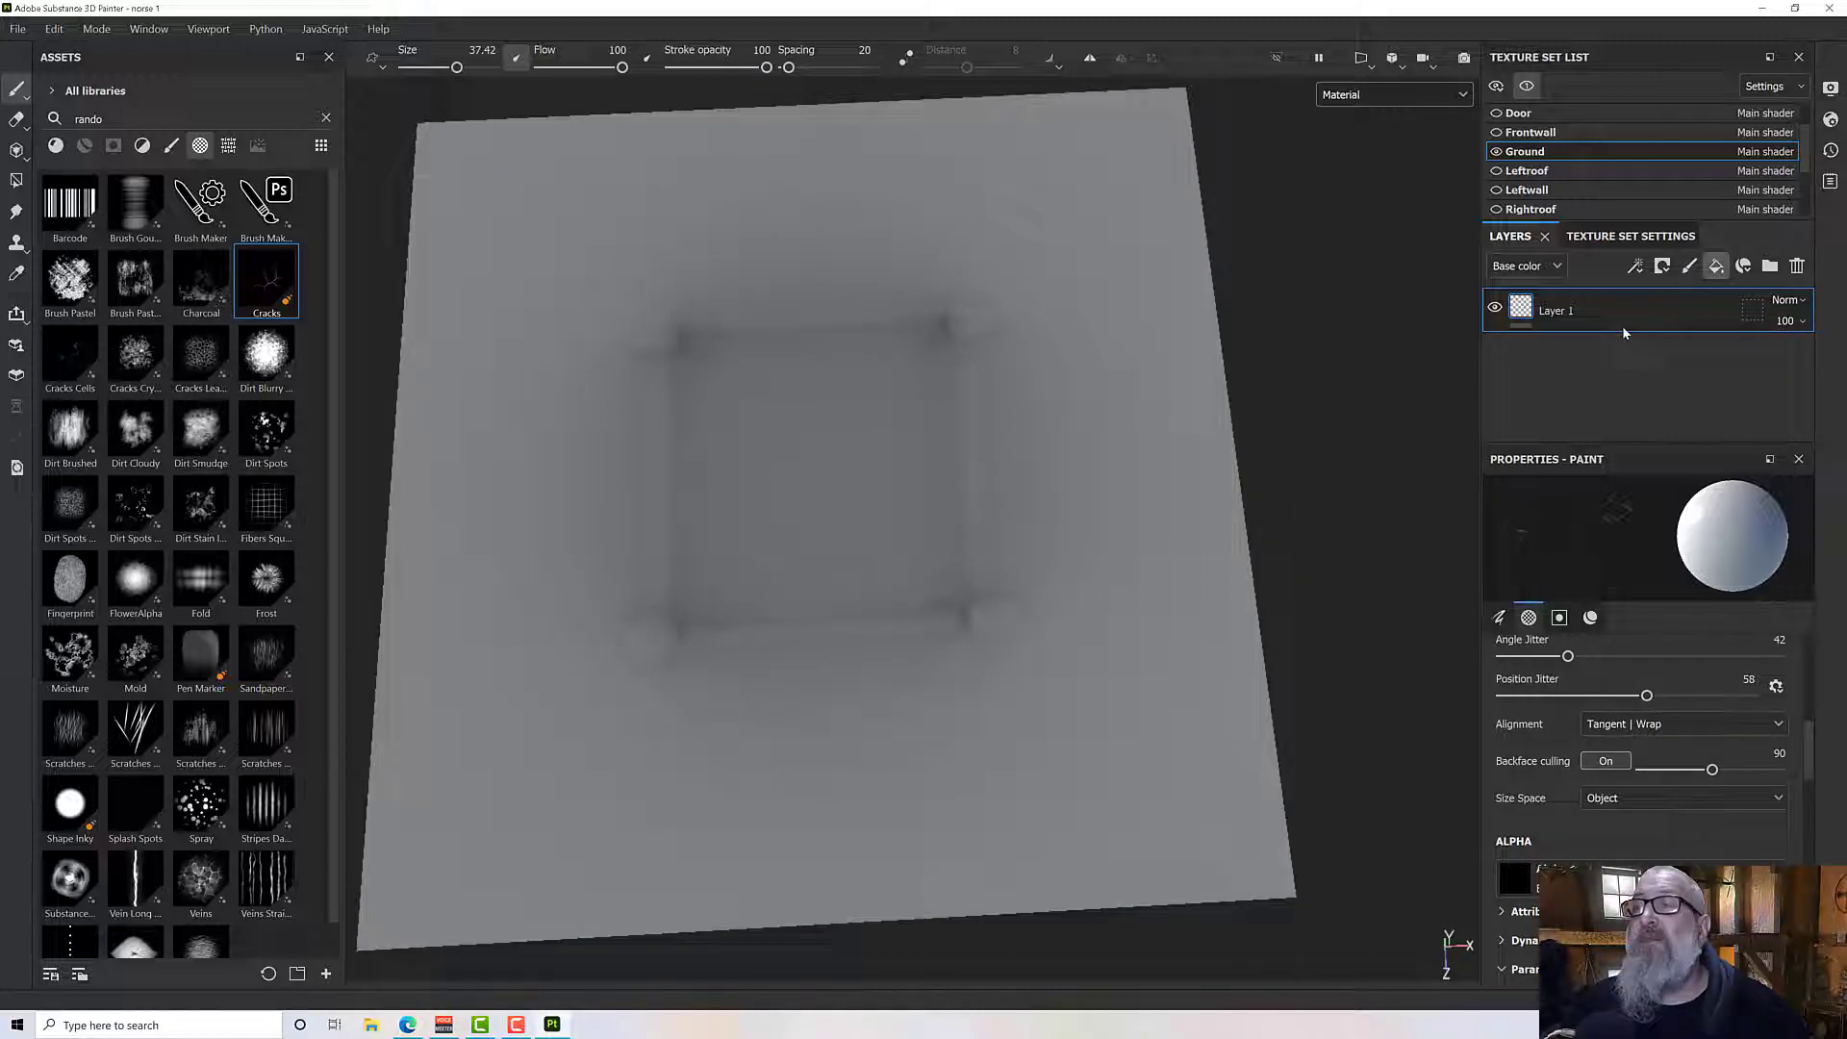
drag(1595, 312, 1594, 417)
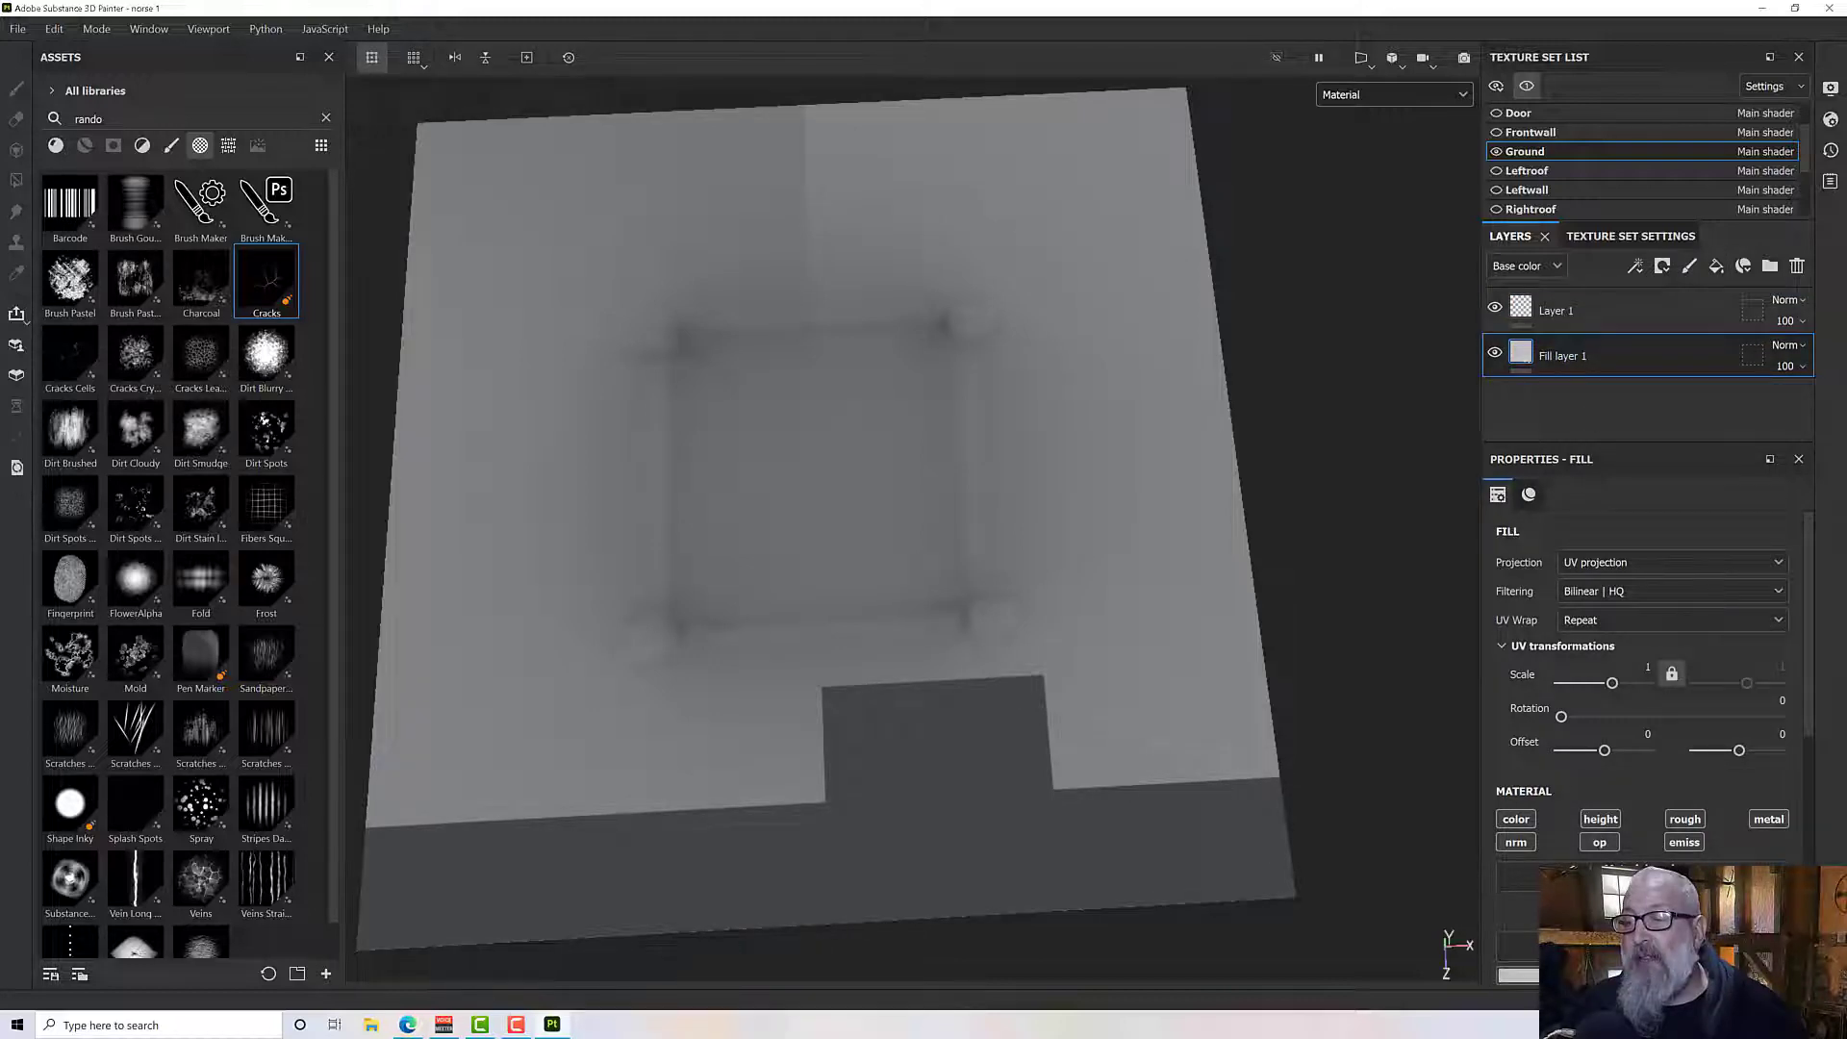
Step: Set the base color of Fill layer 1 to black
click(1518, 974)
click(1635, 859)
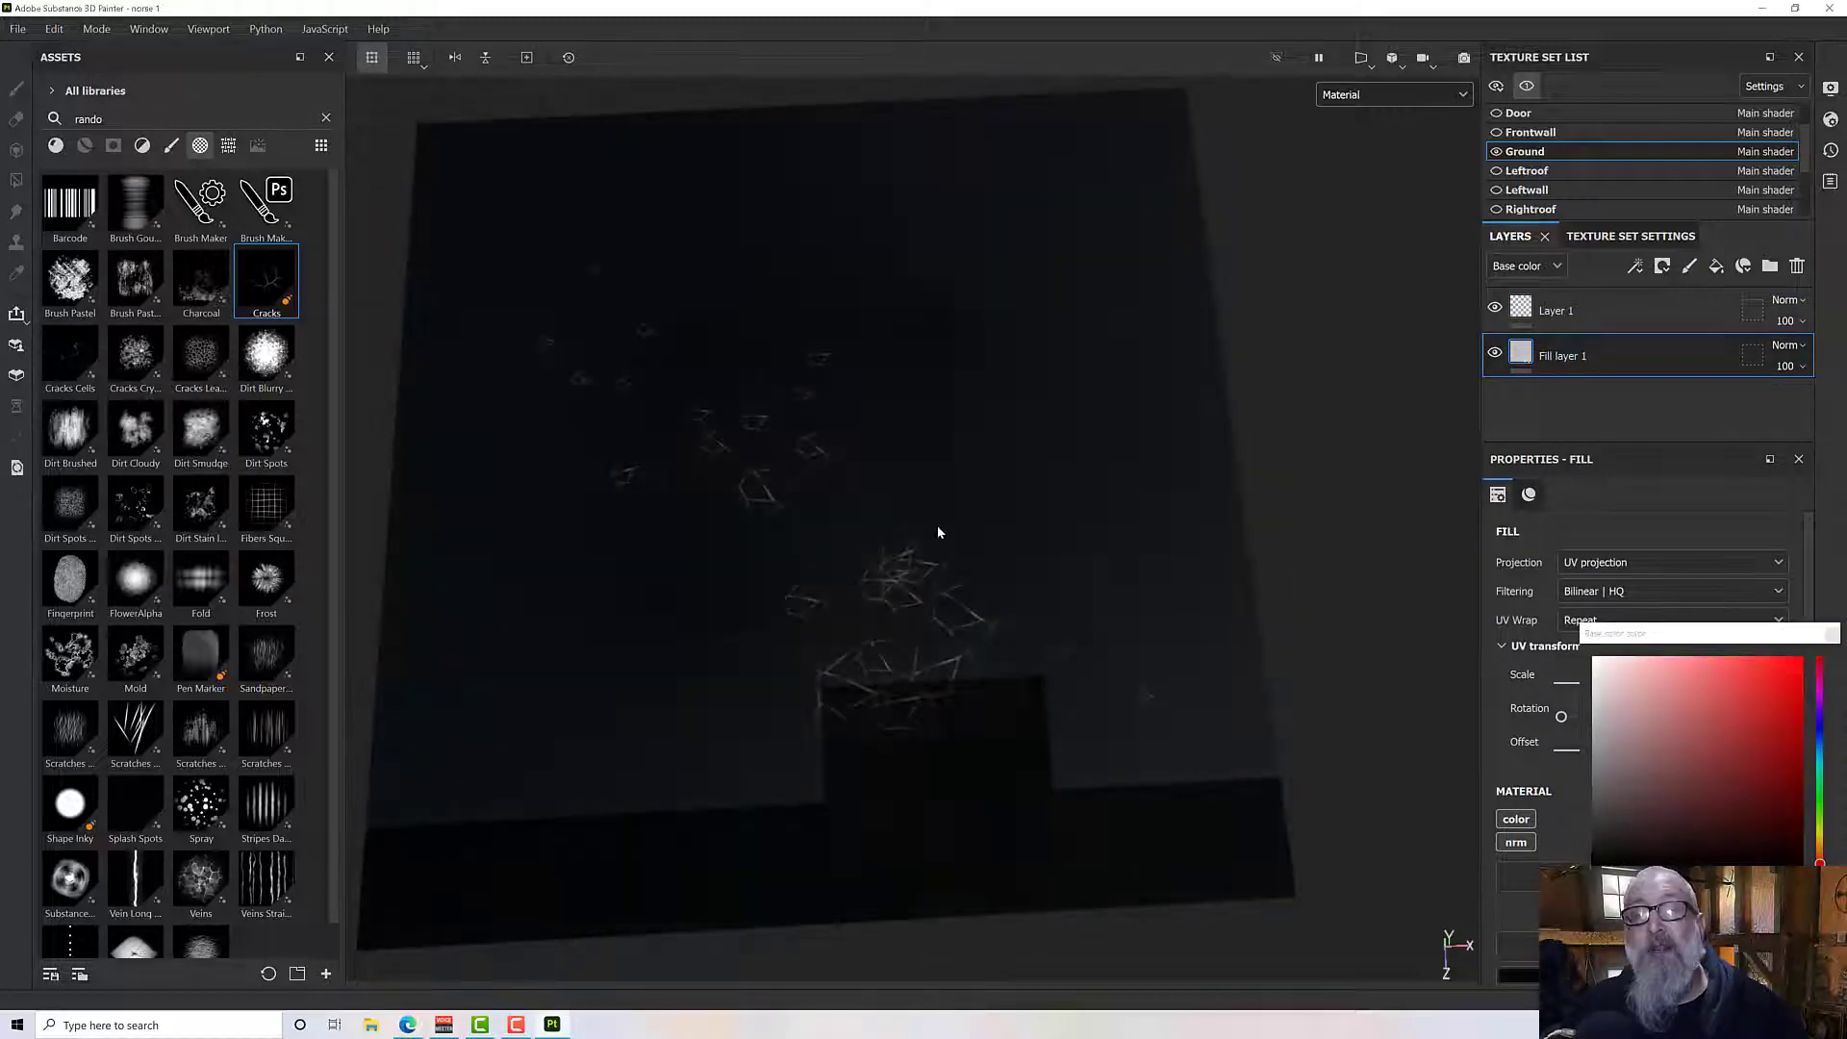
mouse_move(939, 532)
alt+mouse_down()
mouse_move(957, 549)
mouse_move(1022, 453)
mouse_move(1018, 474)
mouse_move(1010, 392)
mouse_move(1023, 453)
mouse_move(1064, 263)
alt+mouse_up()
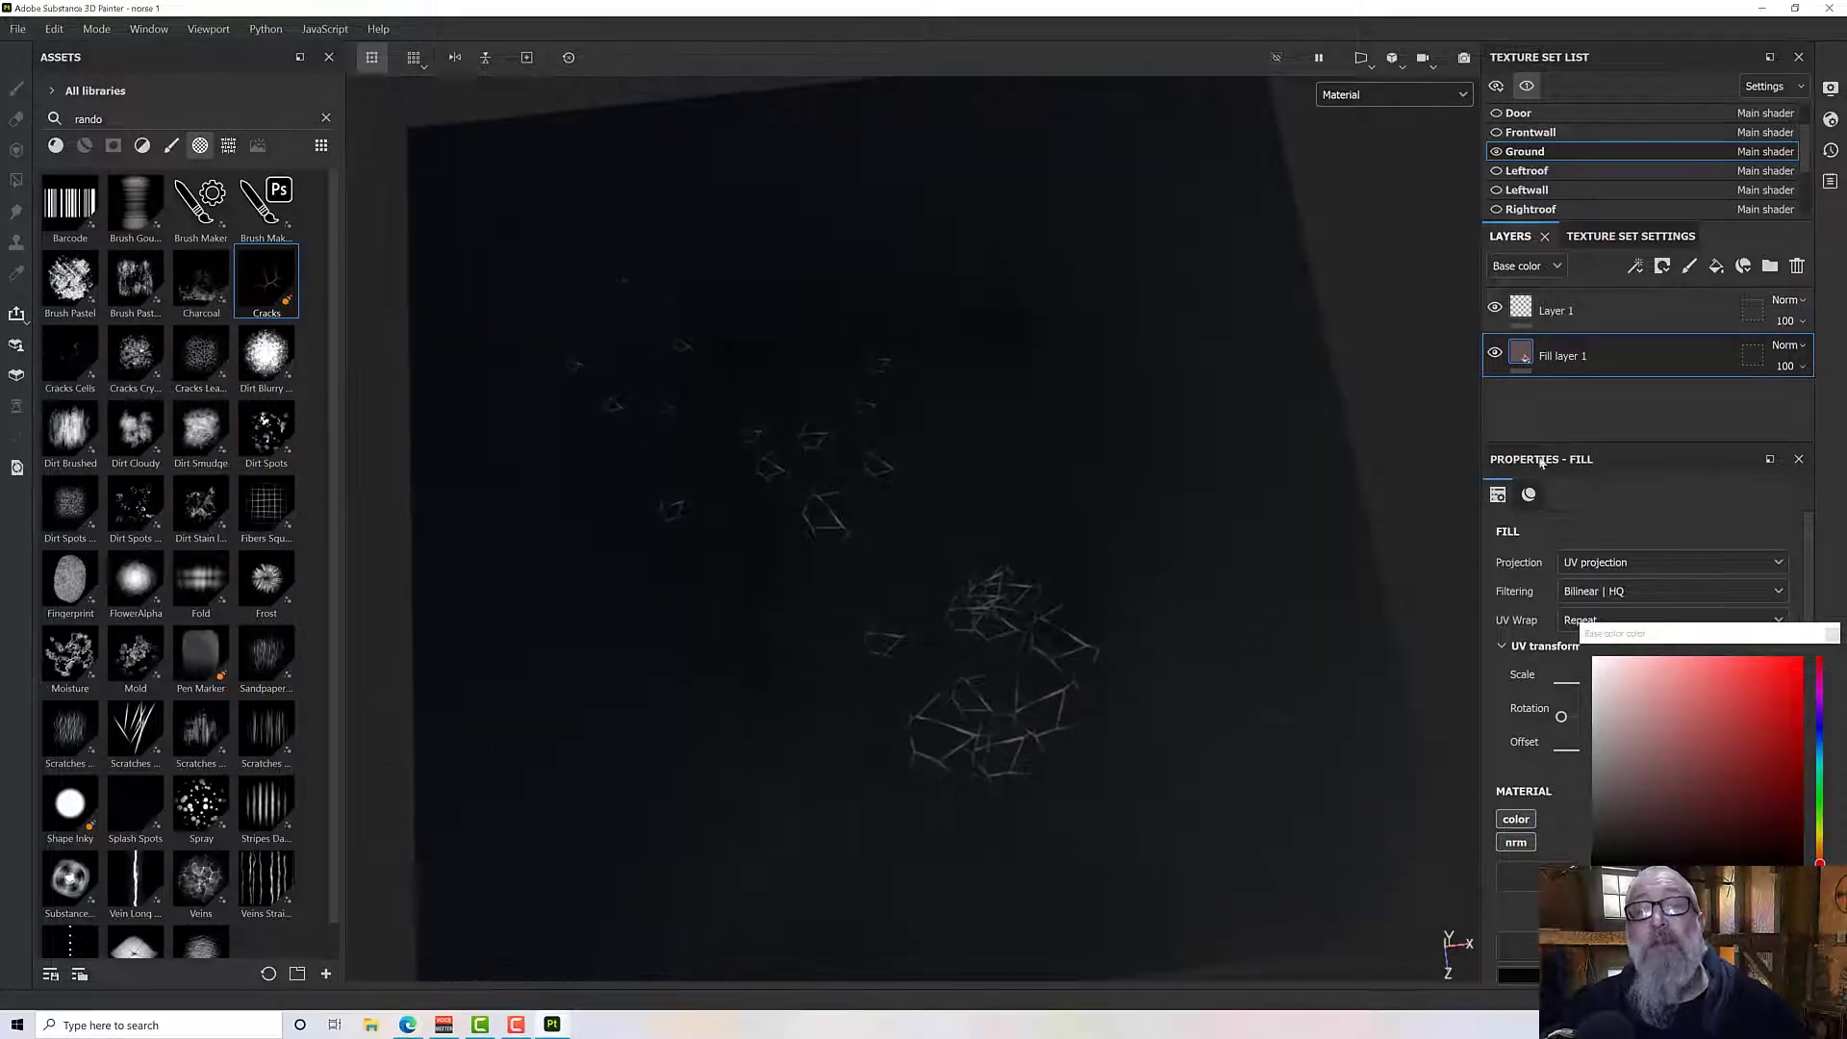
Step: Paint several Cracks brush strokes across the dark ground on Layer 1
click(1555, 310)
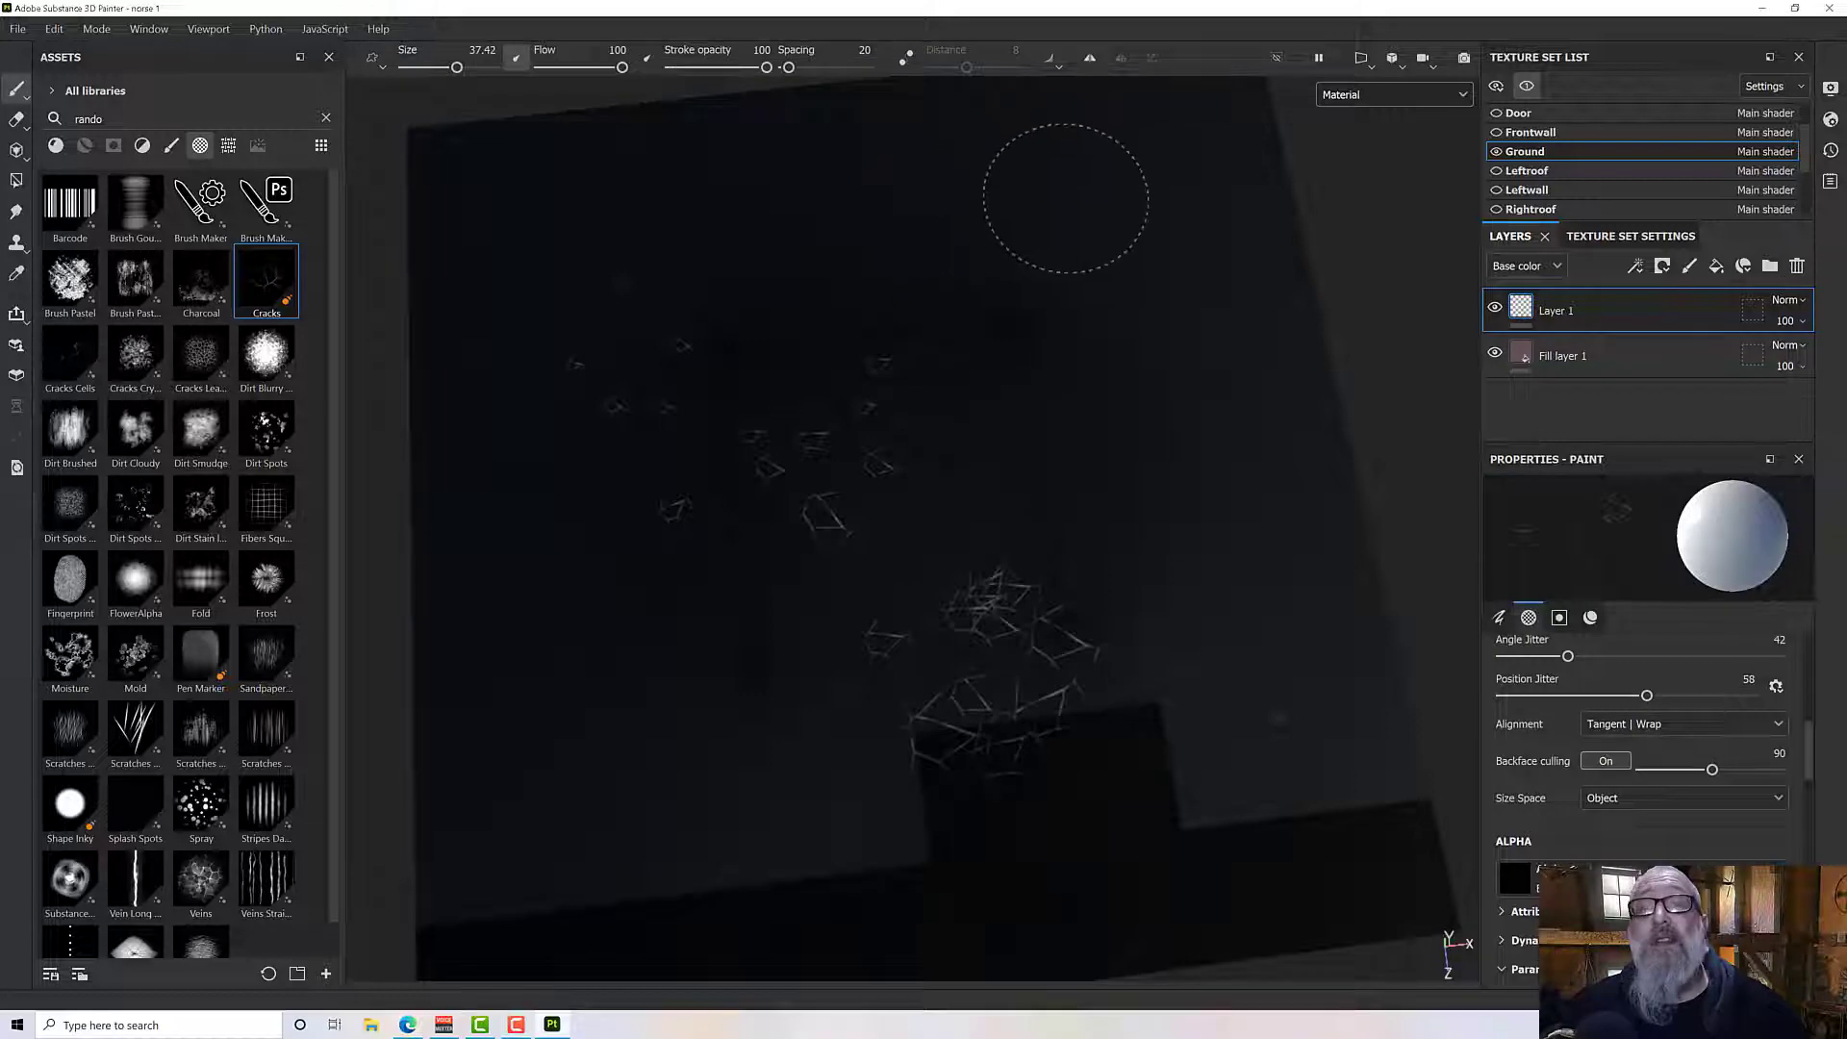
mouse_move(857, 231)
mouse_down()
mouse_move(676, 271)
mouse_move(660, 330)
mouse_move(748, 392)
mouse_move(1069, 401)
mouse_up()
mouse_move(1169, 524)
mouse_down()
mouse_move(754, 610)
mouse_move(619, 783)
mouse_move(928, 742)
mouse_up()
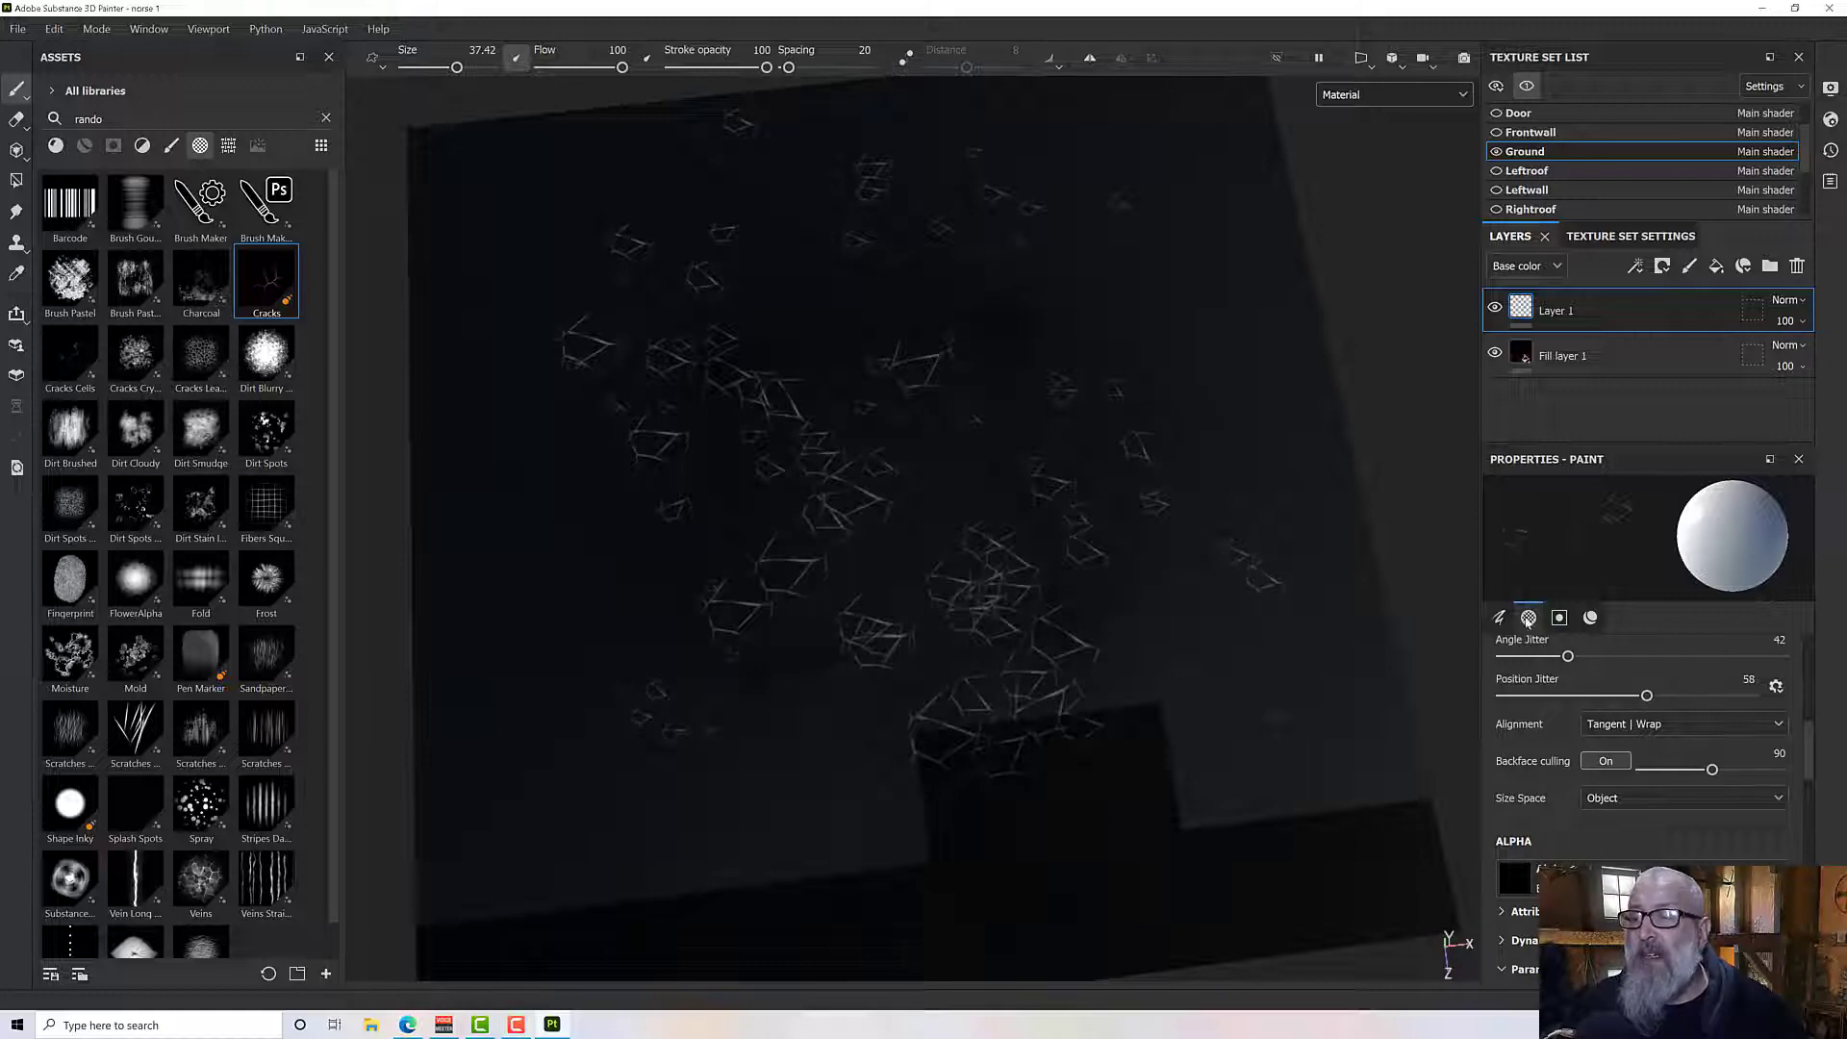
scroll(1611, 830, down, 3)
scroll(1599, 843, down, 5)
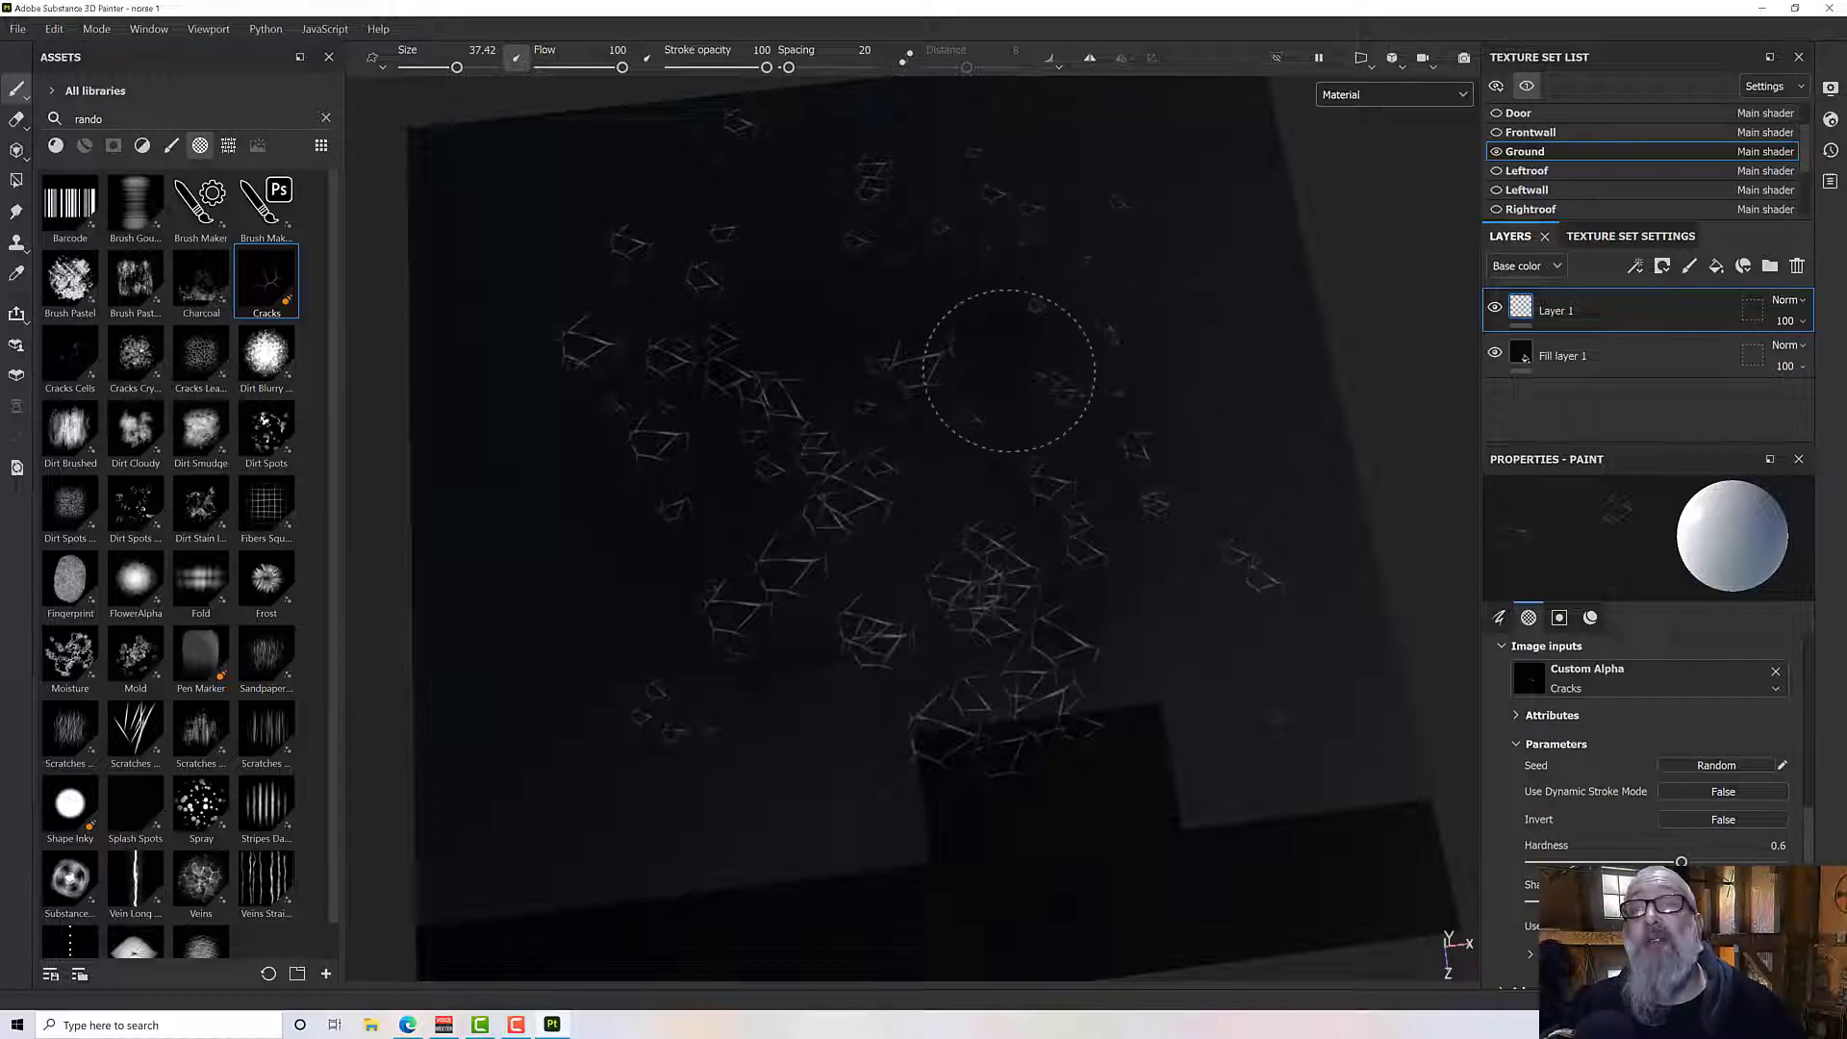
mouse_move(1009, 370)
mouse_down()
mouse_move(956, 411)
mouse_move(831, 605)
mouse_move(560, 663)
mouse_move(571, 781)
mouse_move(650, 815)
mouse_move(867, 759)
mouse_move(985, 654)
mouse_move(1306, 735)
mouse_move(1040, 782)
mouse_move(835, 852)
mouse_up()
Step: Undo the recent Cracks strokes and the fill layer's color change
key(ctrl+z)
key(ctrl+z)
key(ctrl+z)
key(ctrl+z)
key(ctrl+z)
key(ctrl+z)
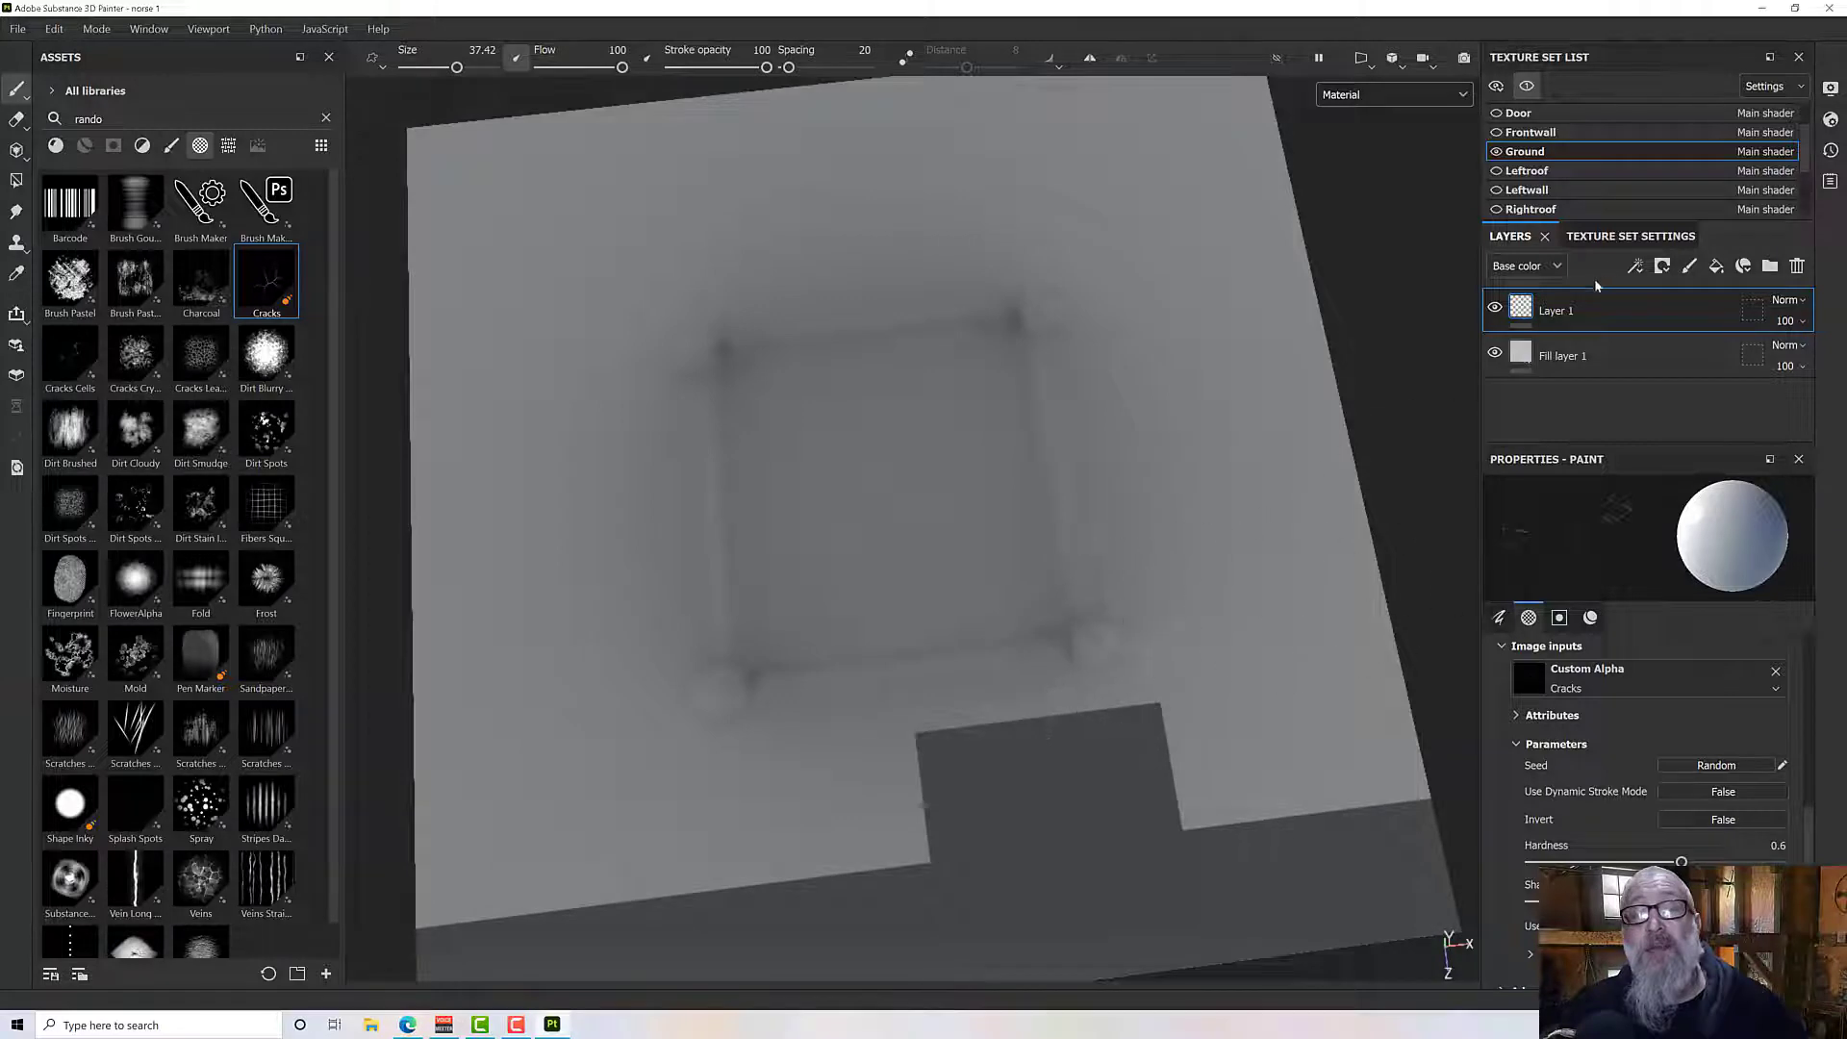
Step: Set Fill layer 1's base color to black, hex 000000, and close the color picker
click(1587, 356)
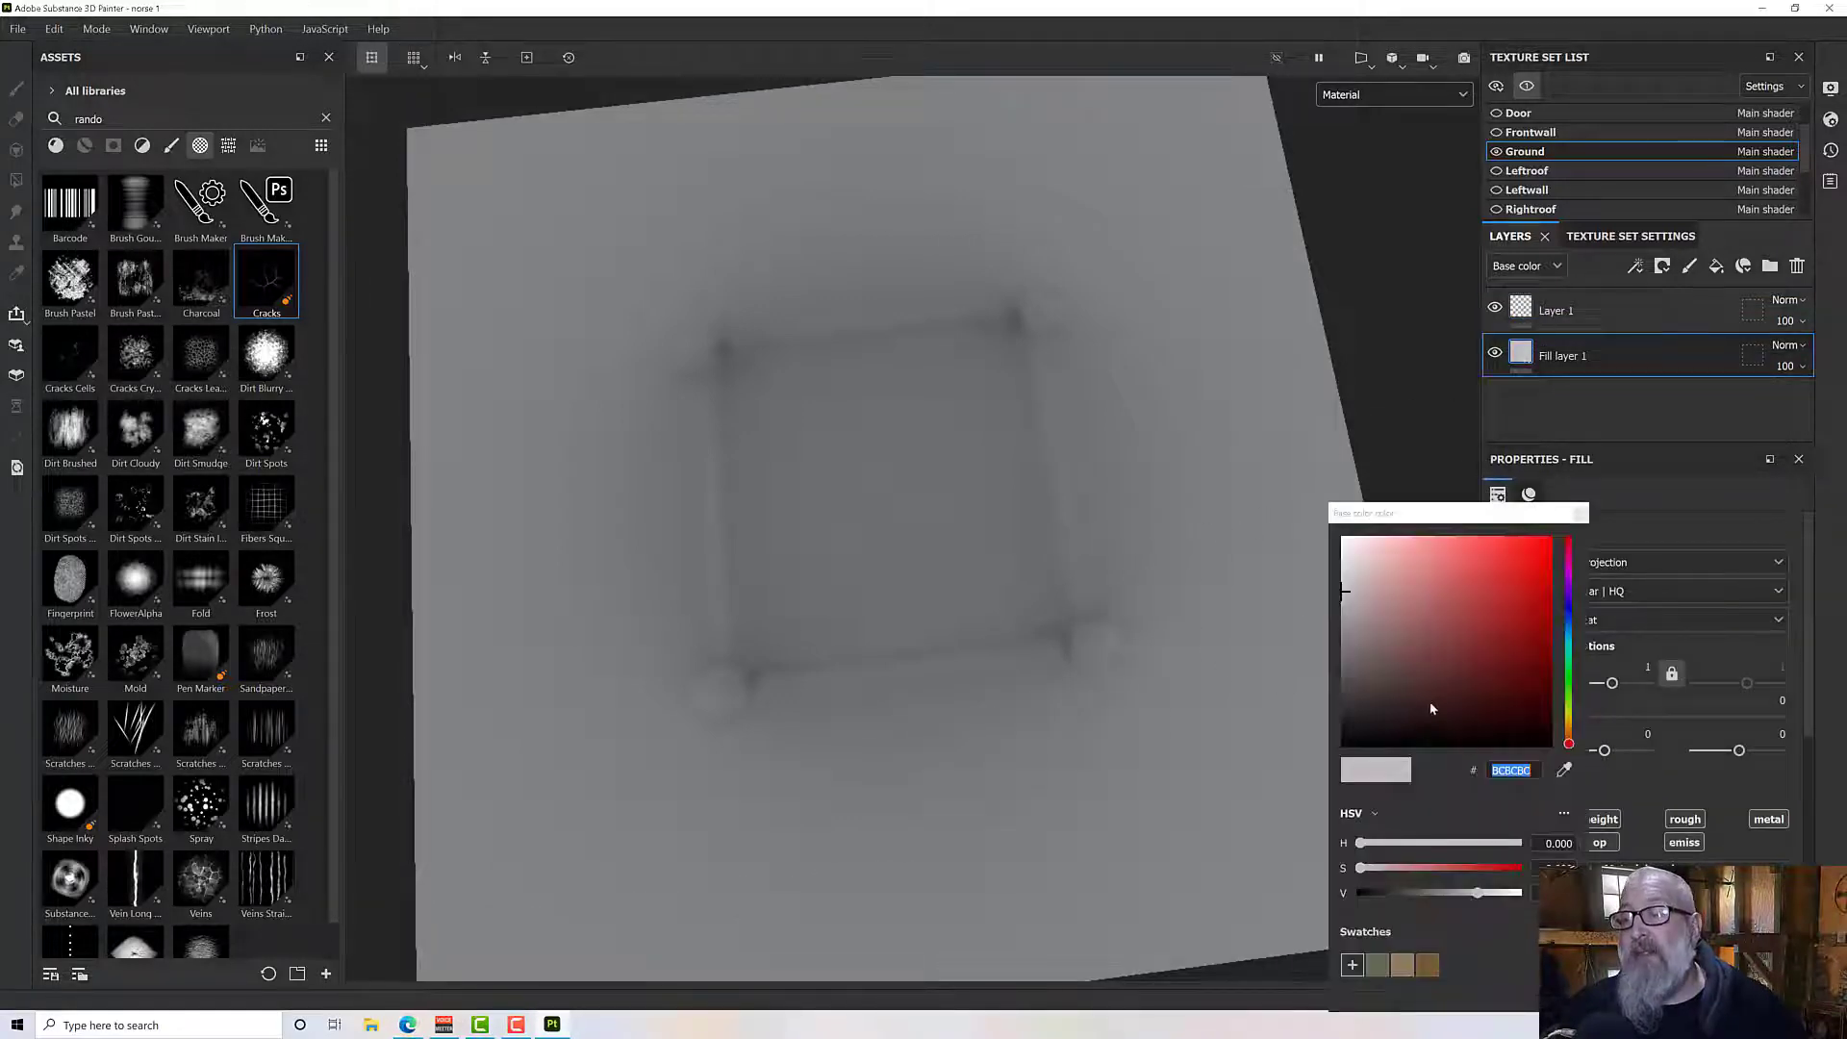
drag(1426, 705, 1232, 747)
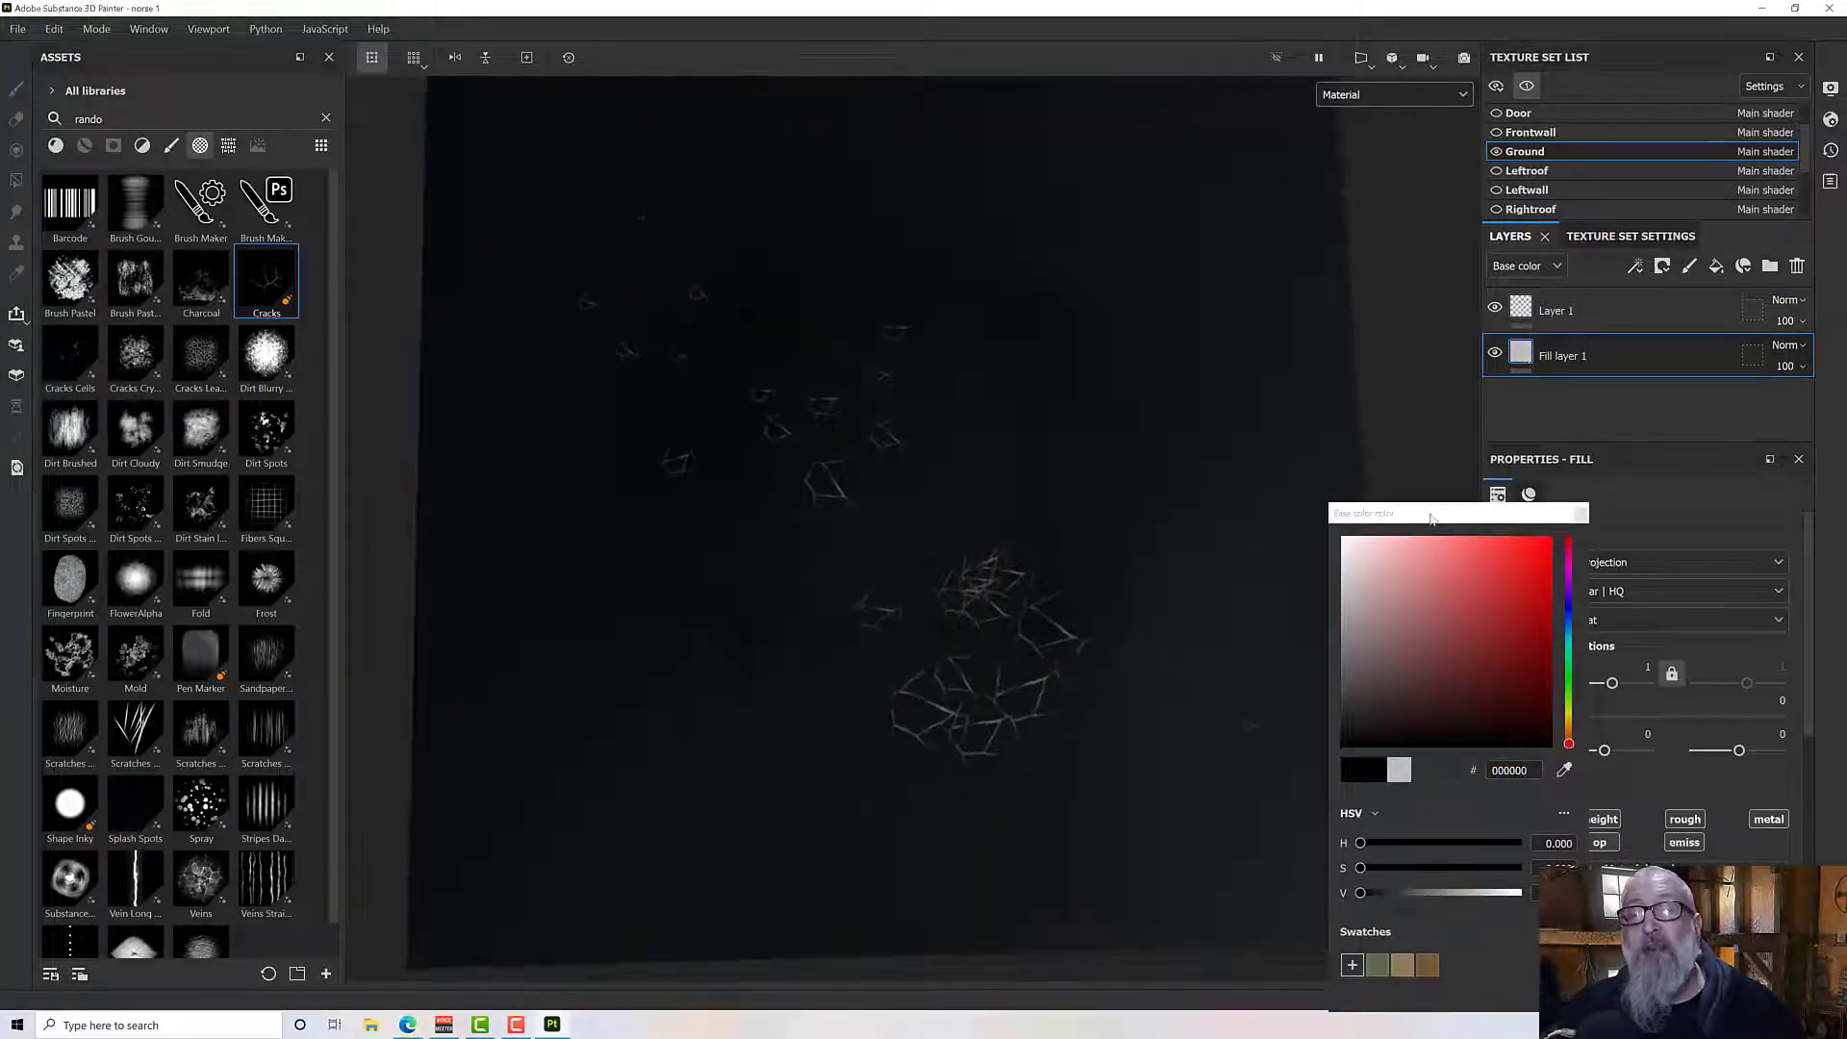
click(1226, 481)
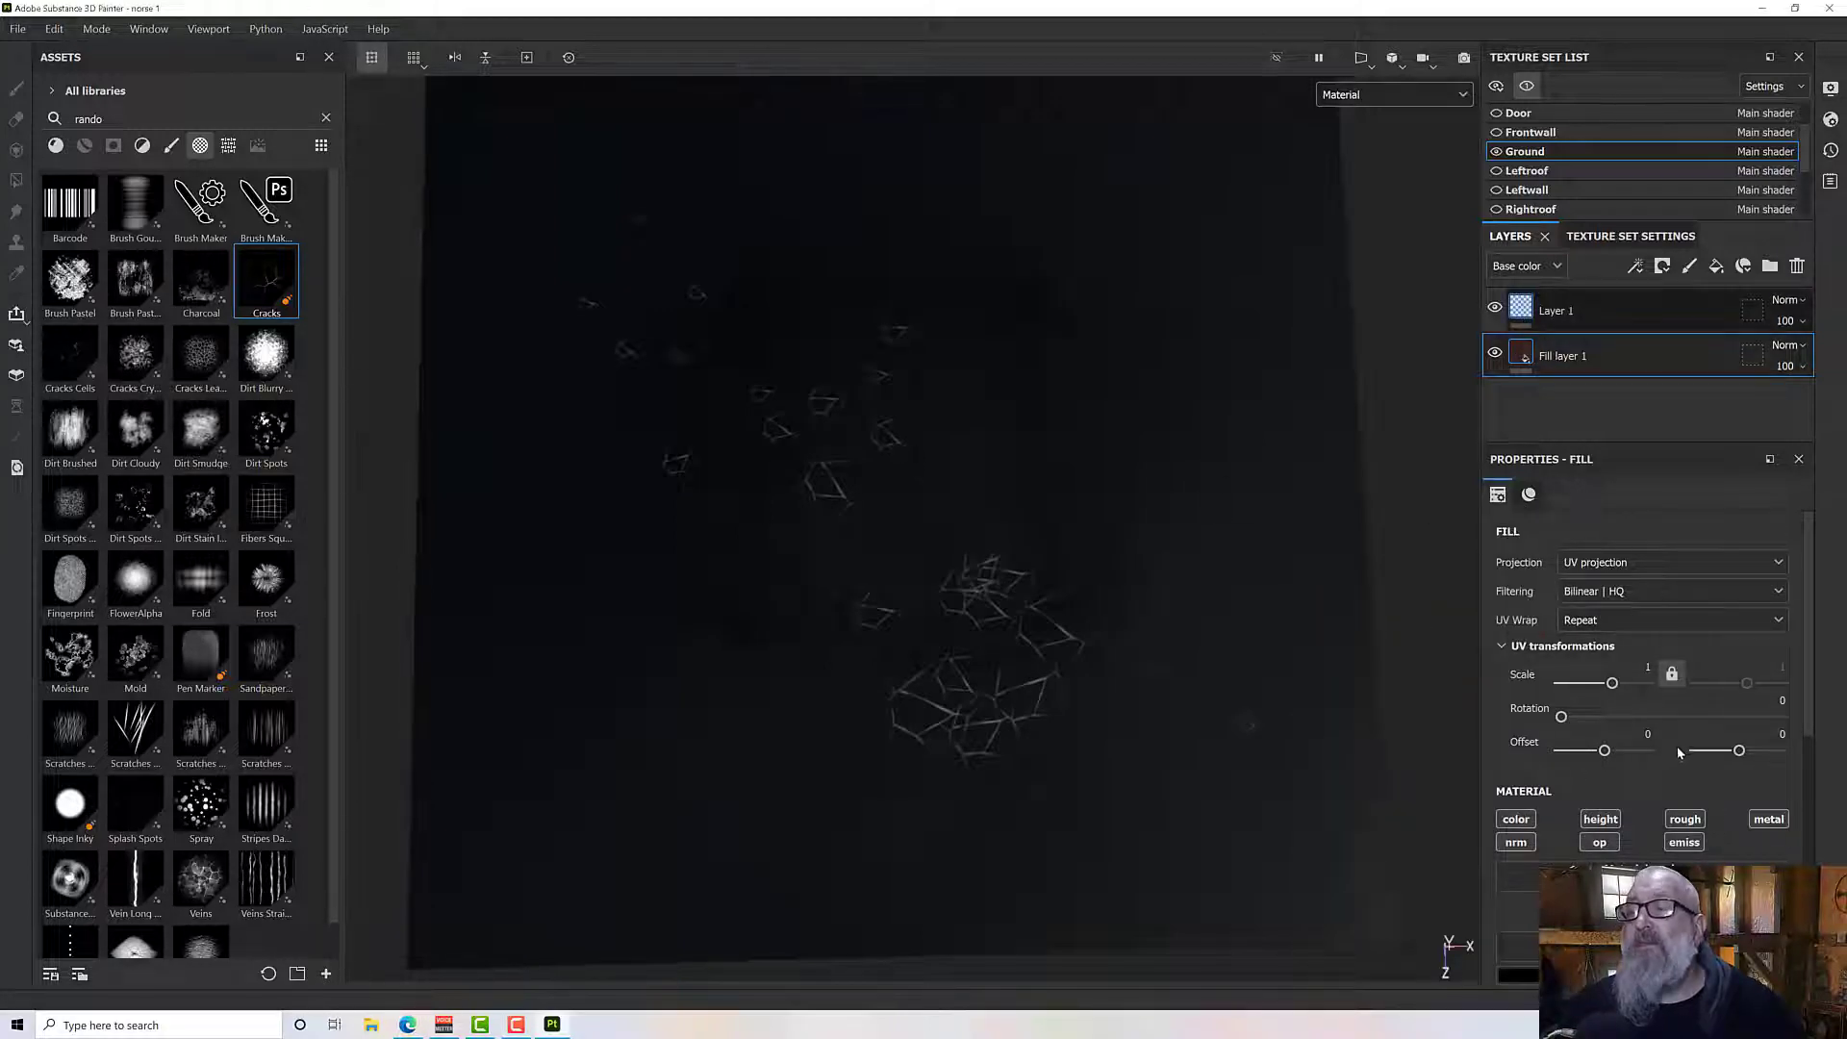
Step: Select Layer 1 and set Use Dynamic Stroke Mode to True for the Cracks custom alpha
click(1521, 315)
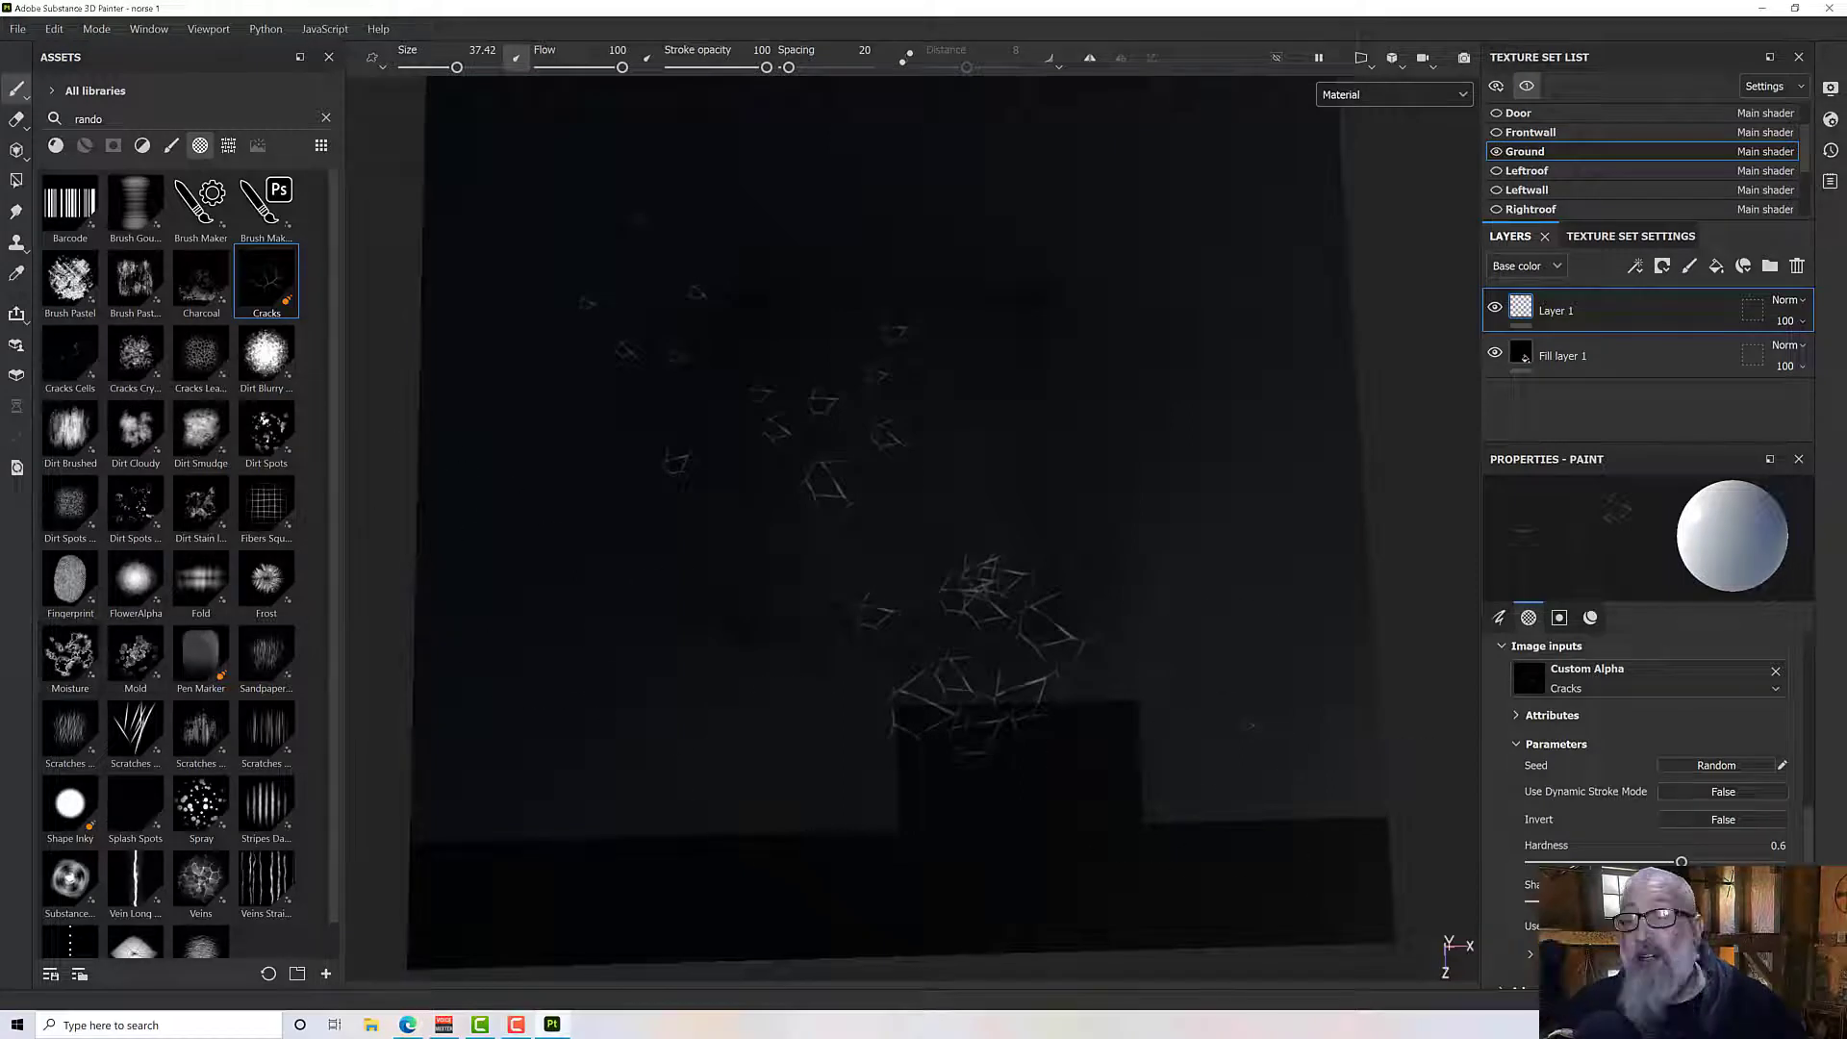
scroll(1657, 848, down, 2)
scroll(1656, 848, down, 1)
scroll(1532, 750, up, 2)
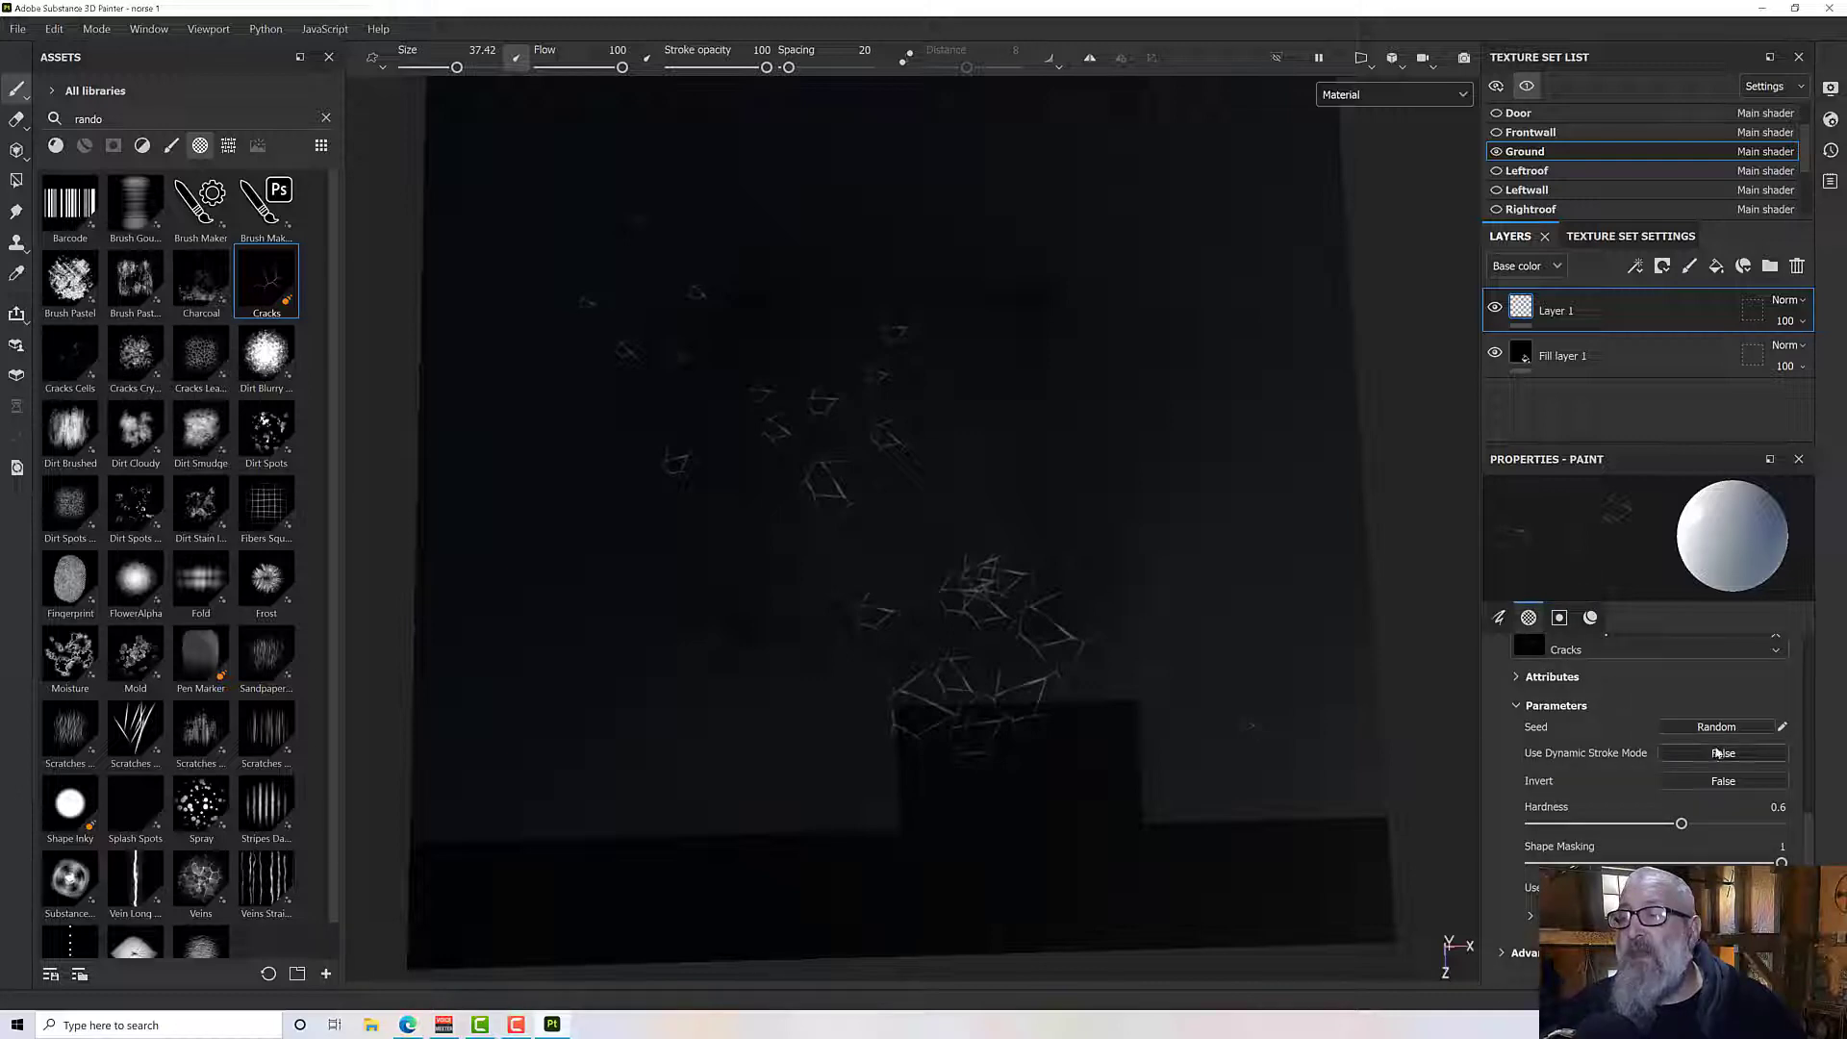
click(1723, 752)
scroll(1501, 827, down, 1)
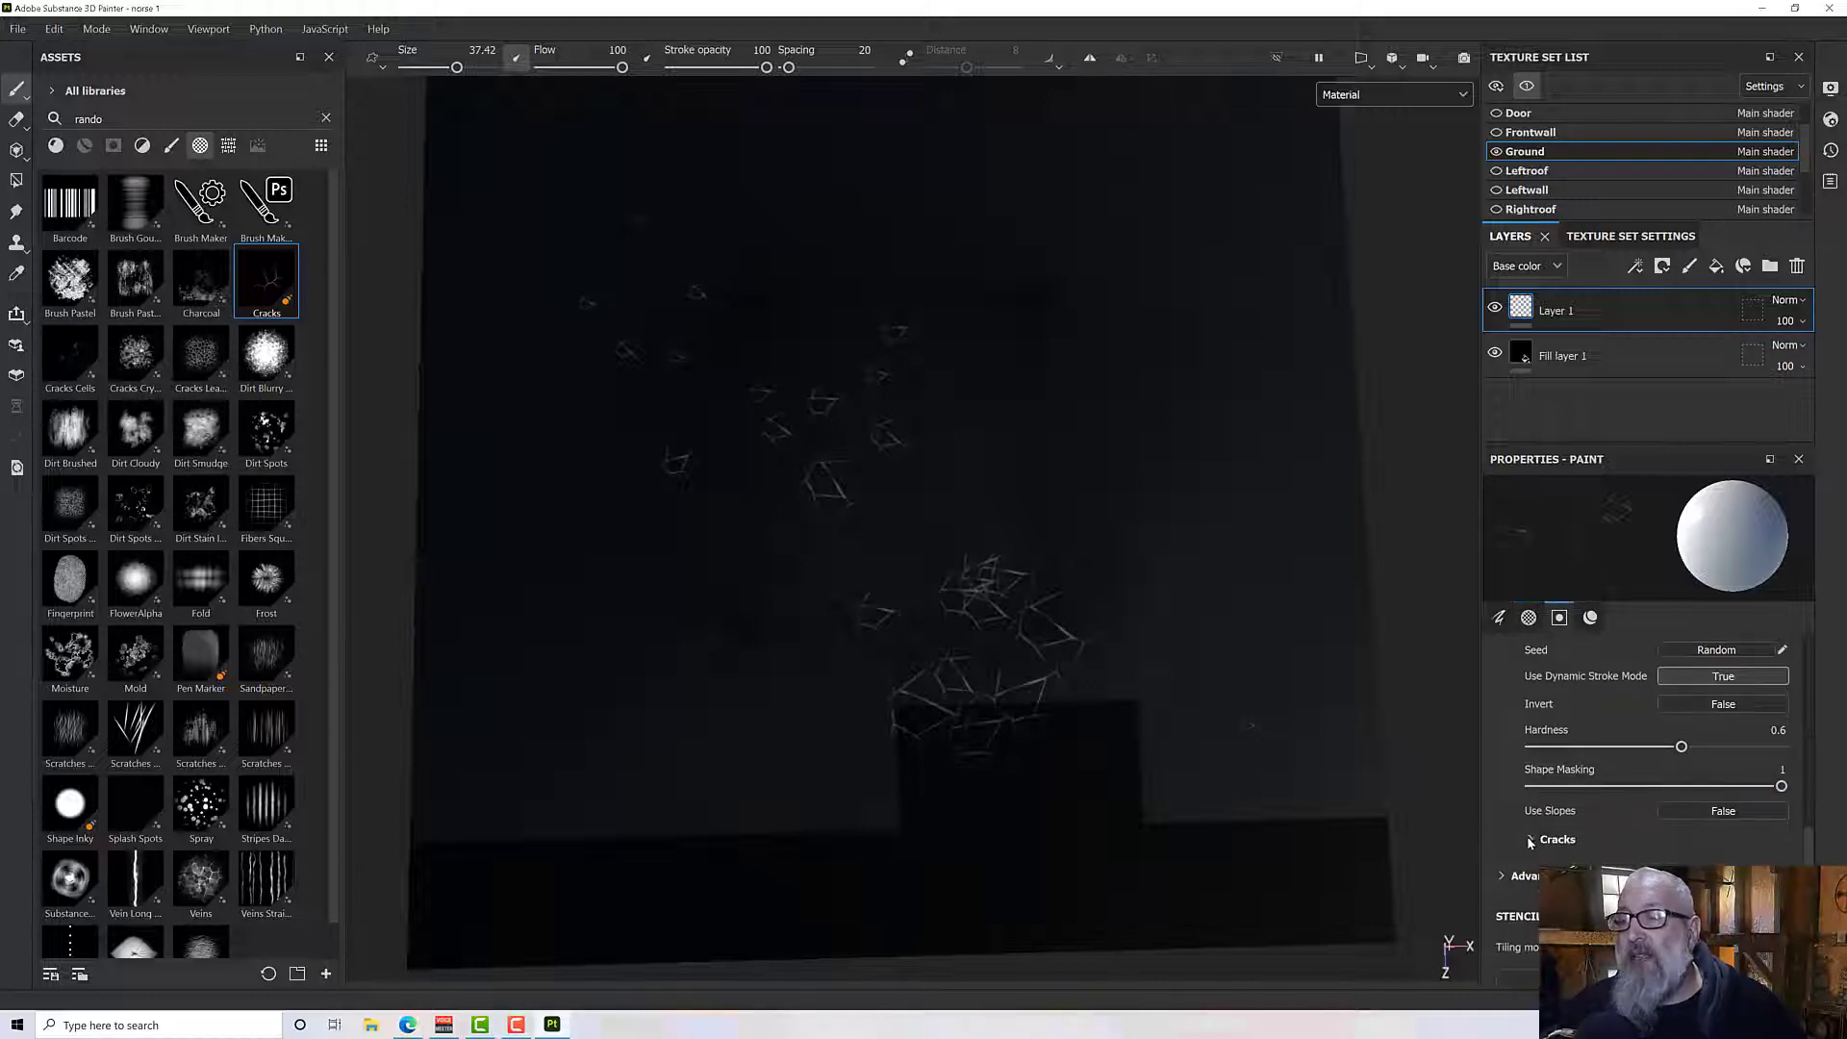
Step: Expand the Cracks and Advanced Blending settings, and paint a Cracks stroke across the ground
click(1530, 838)
scroll(1639, 802, down, 1)
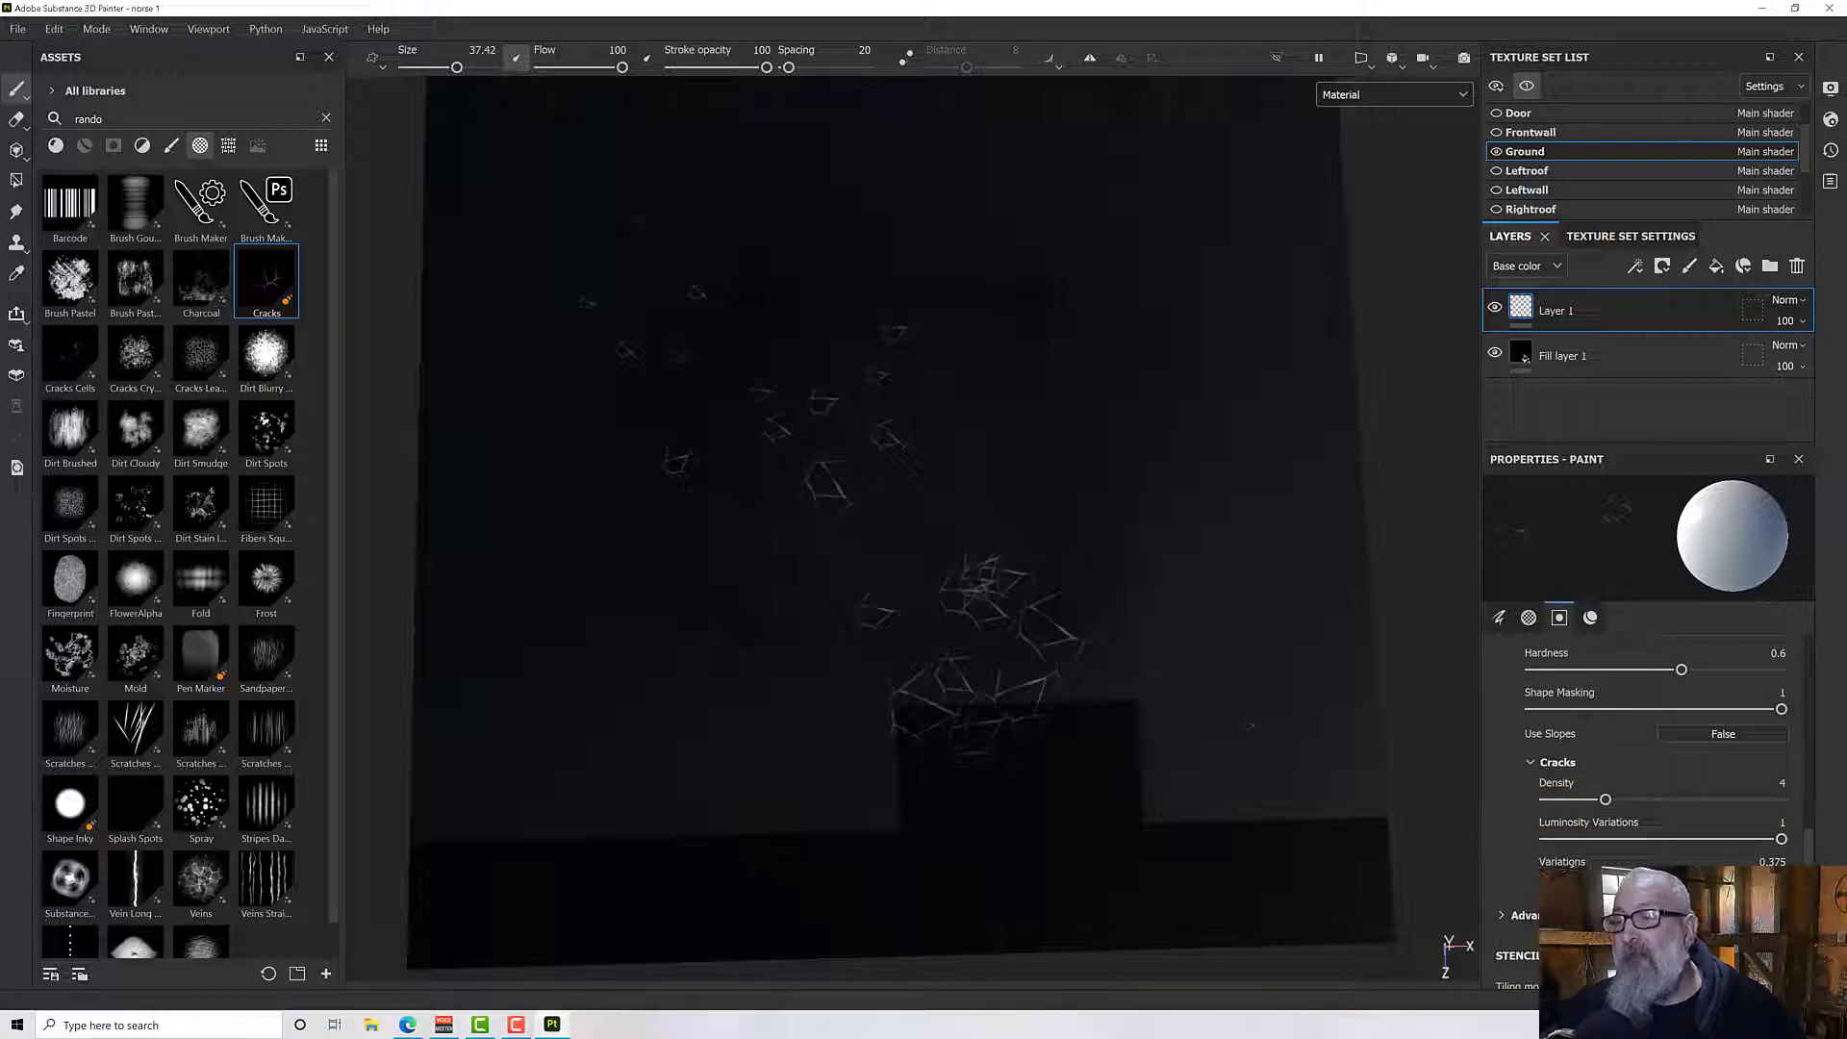
click(1515, 915)
scroll(1510, 853, up, 2)
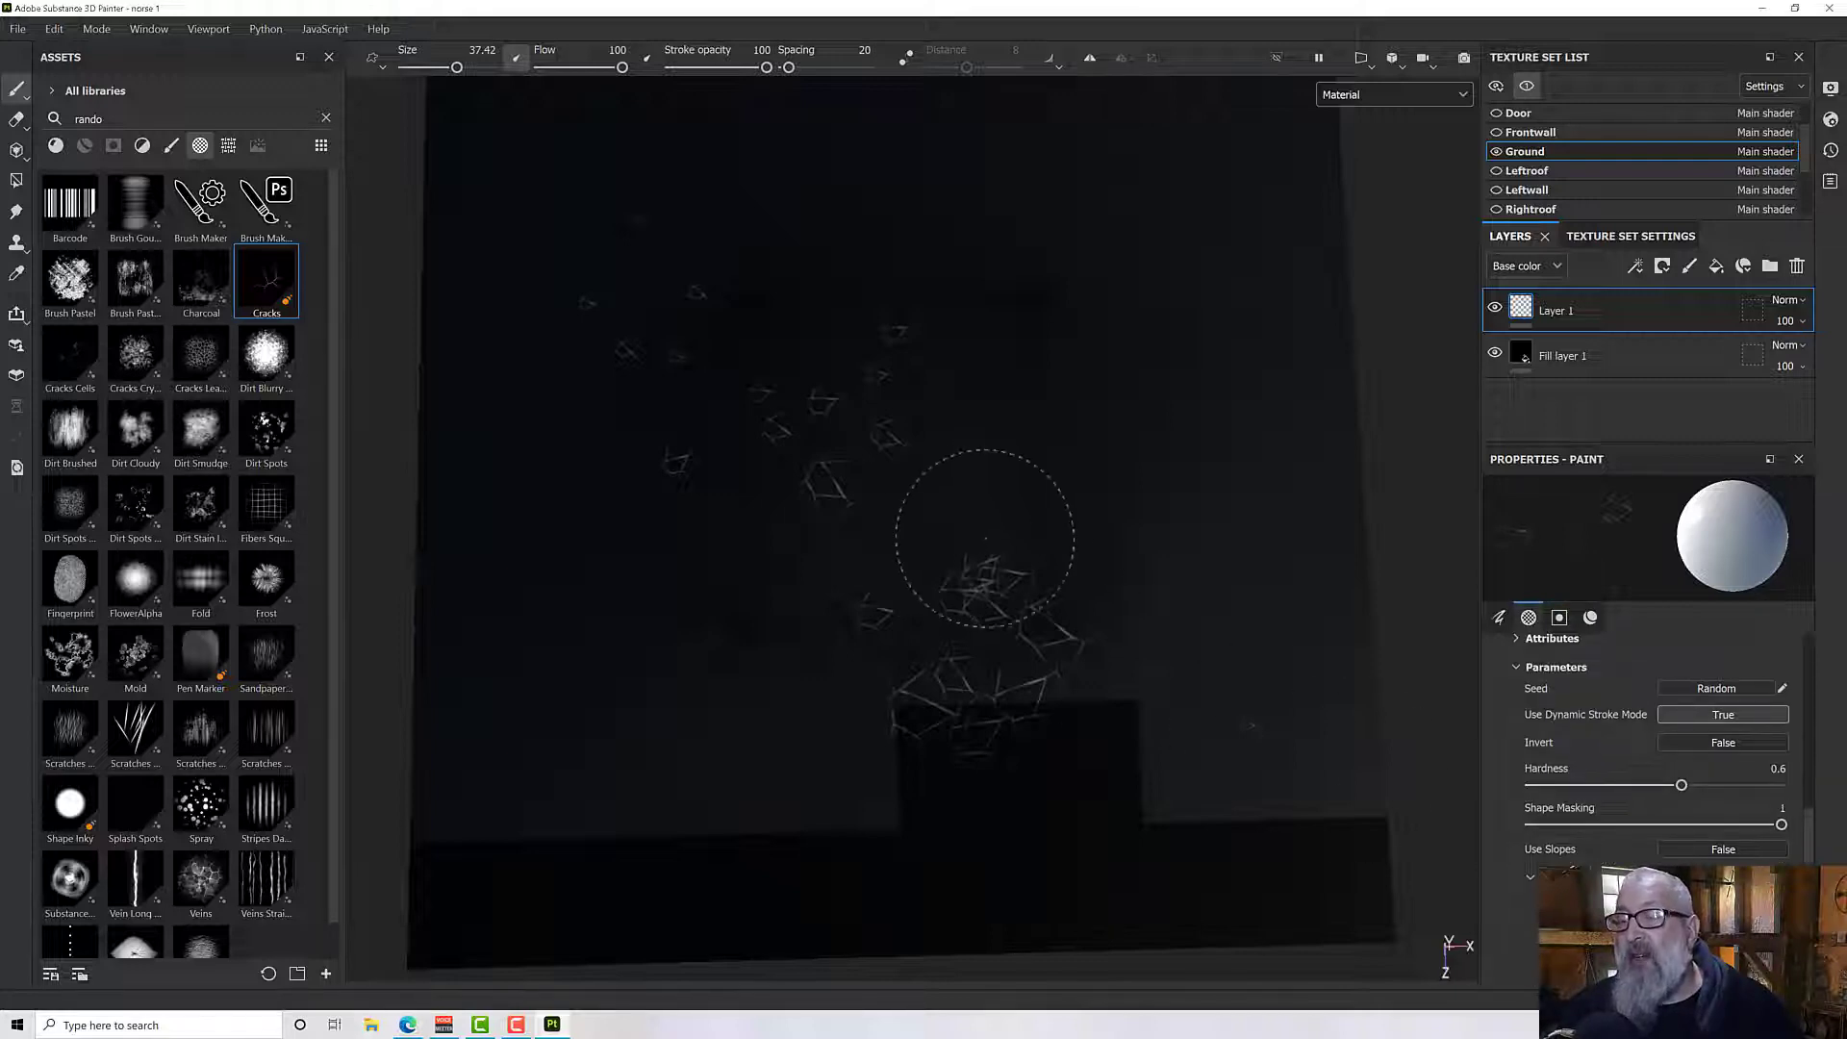
mouse_move(1031, 352)
mouse_down()
mouse_move(1053, 463)
mouse_move(886, 516)
mouse_up()
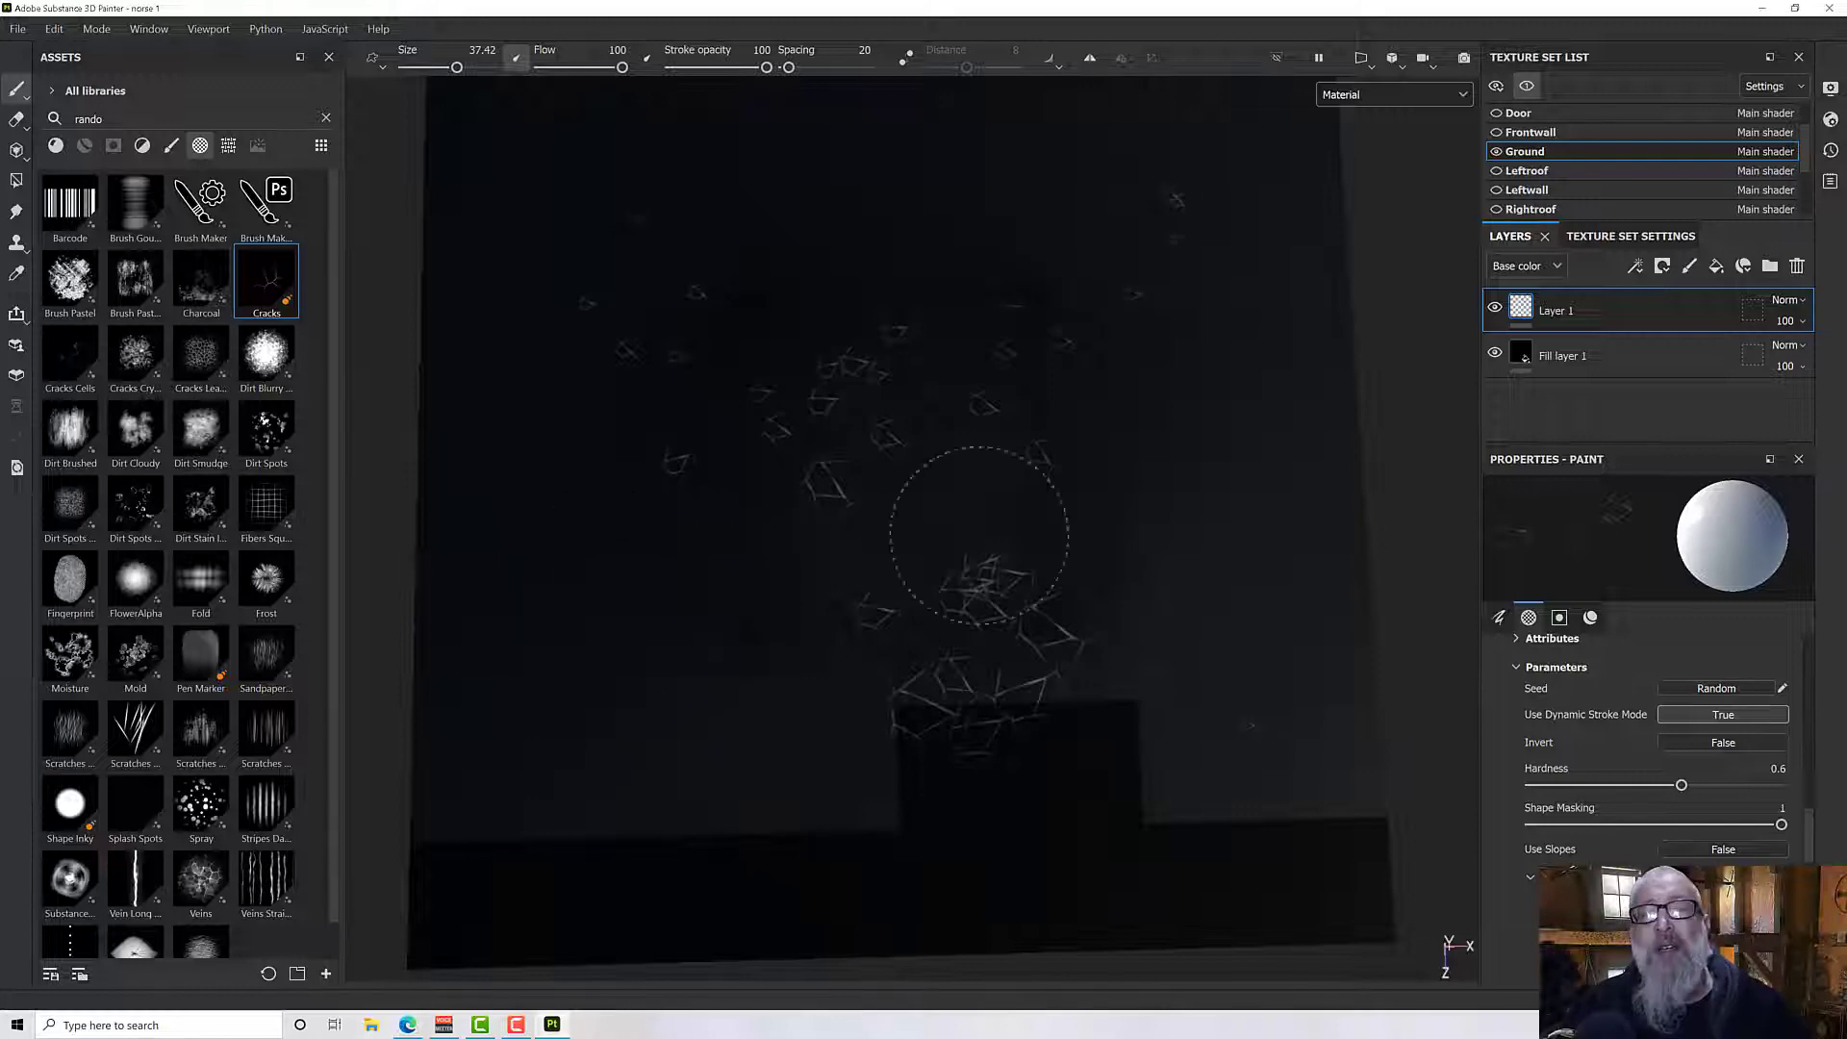
Step: Delete Layer 1 and add a new paint layer above Fill layer 1
click(1798, 268)
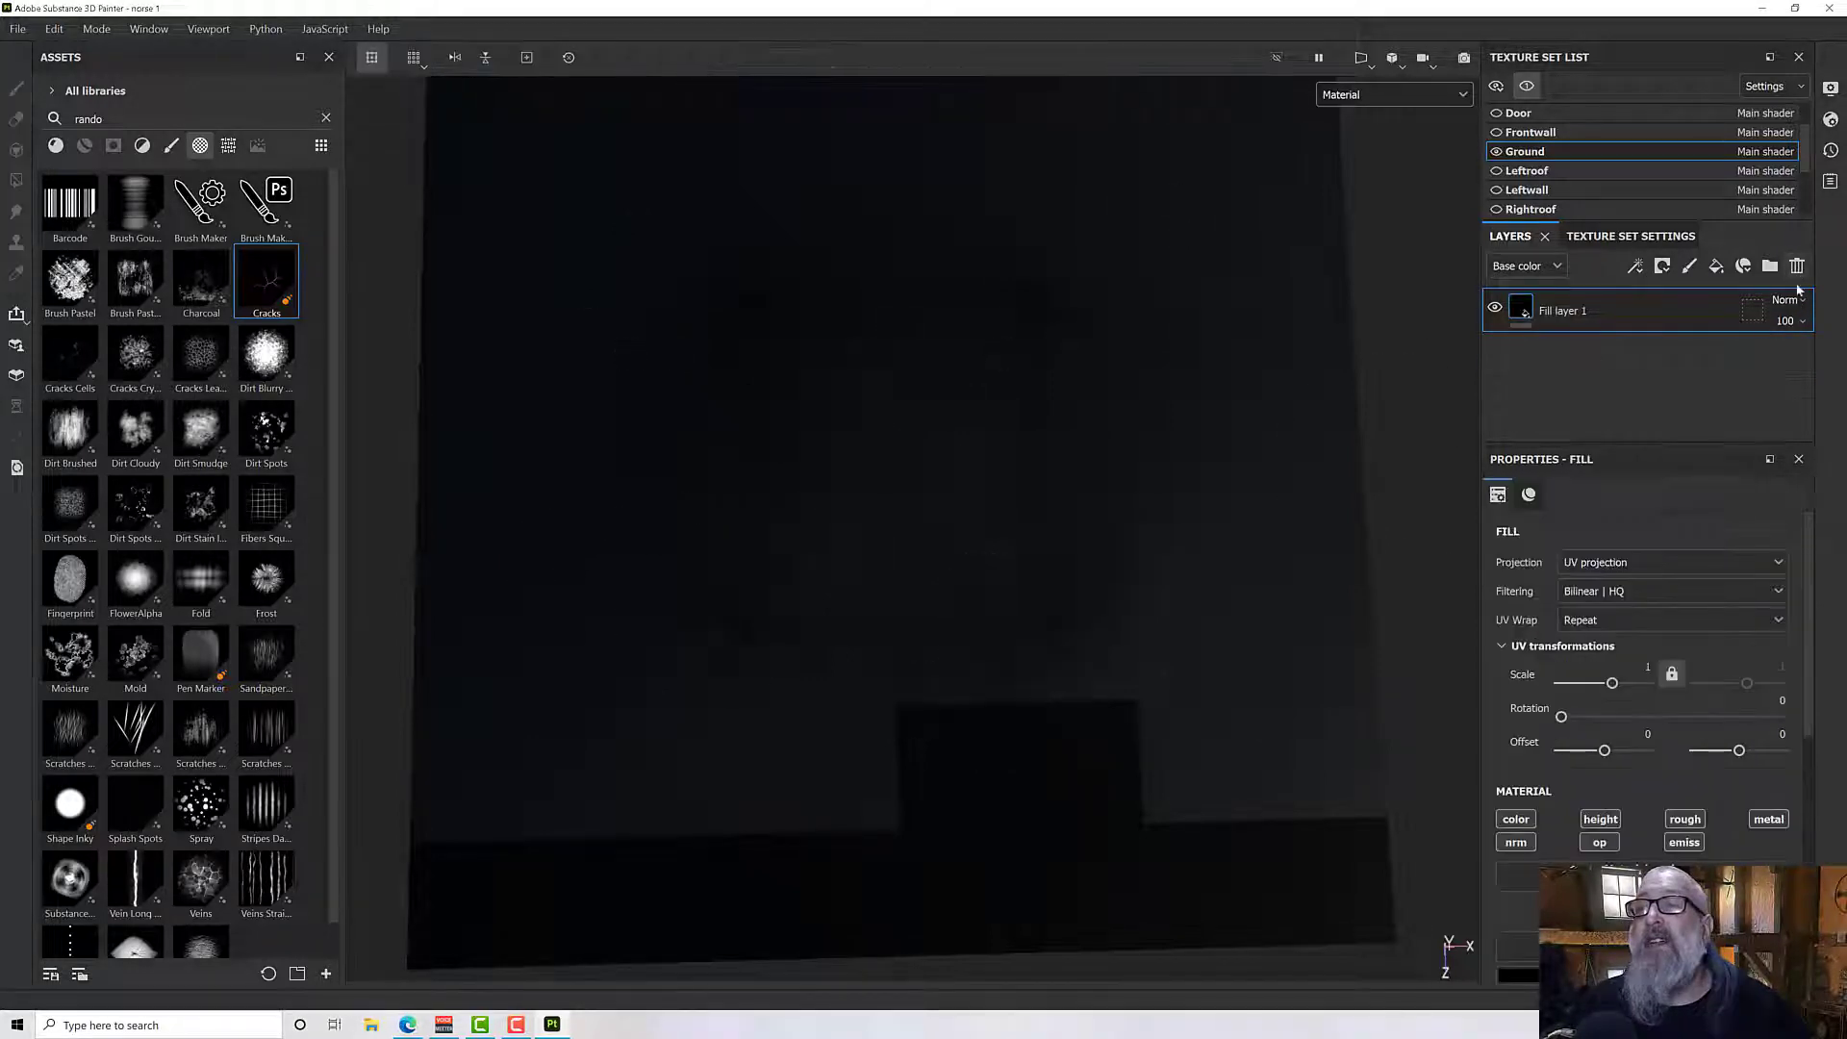
click(1689, 268)
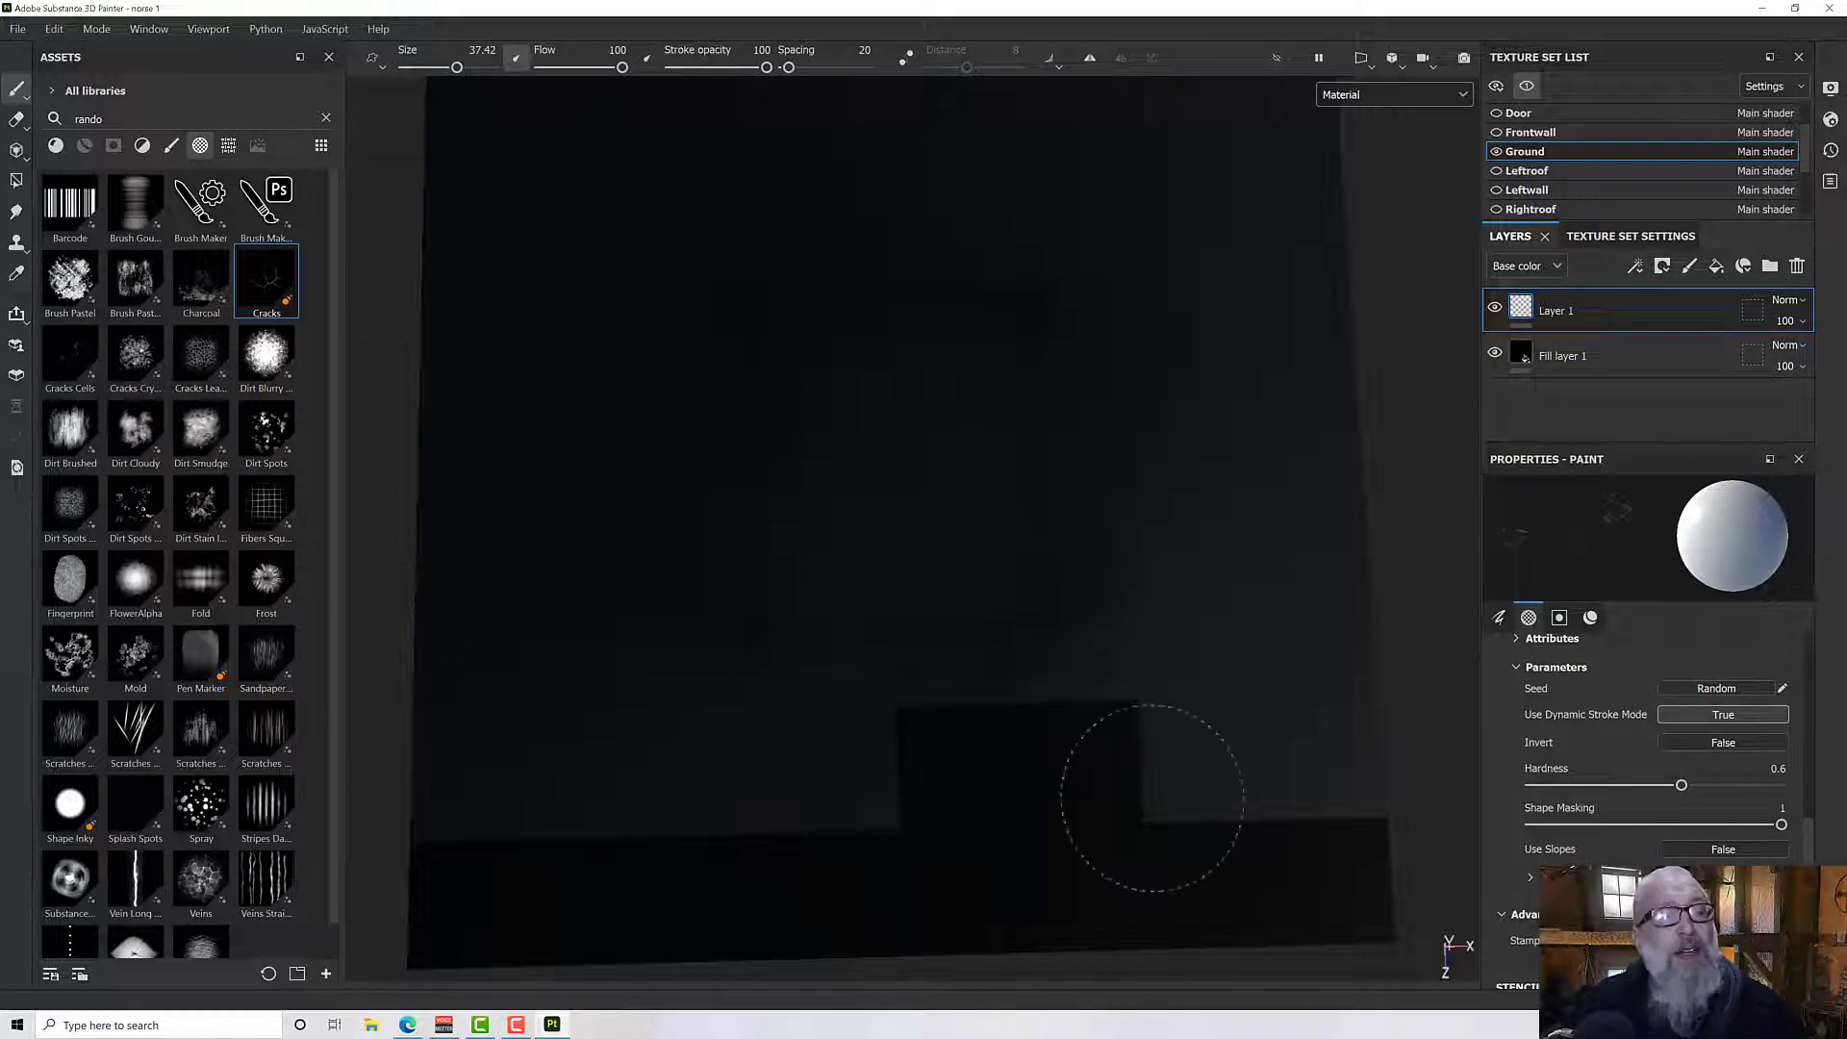
Step: Assign the Mold alpha as the Custom Alpha image input of Brush Maker Dynamic
scroll(1533, 626, down, 2)
click(1528, 618)
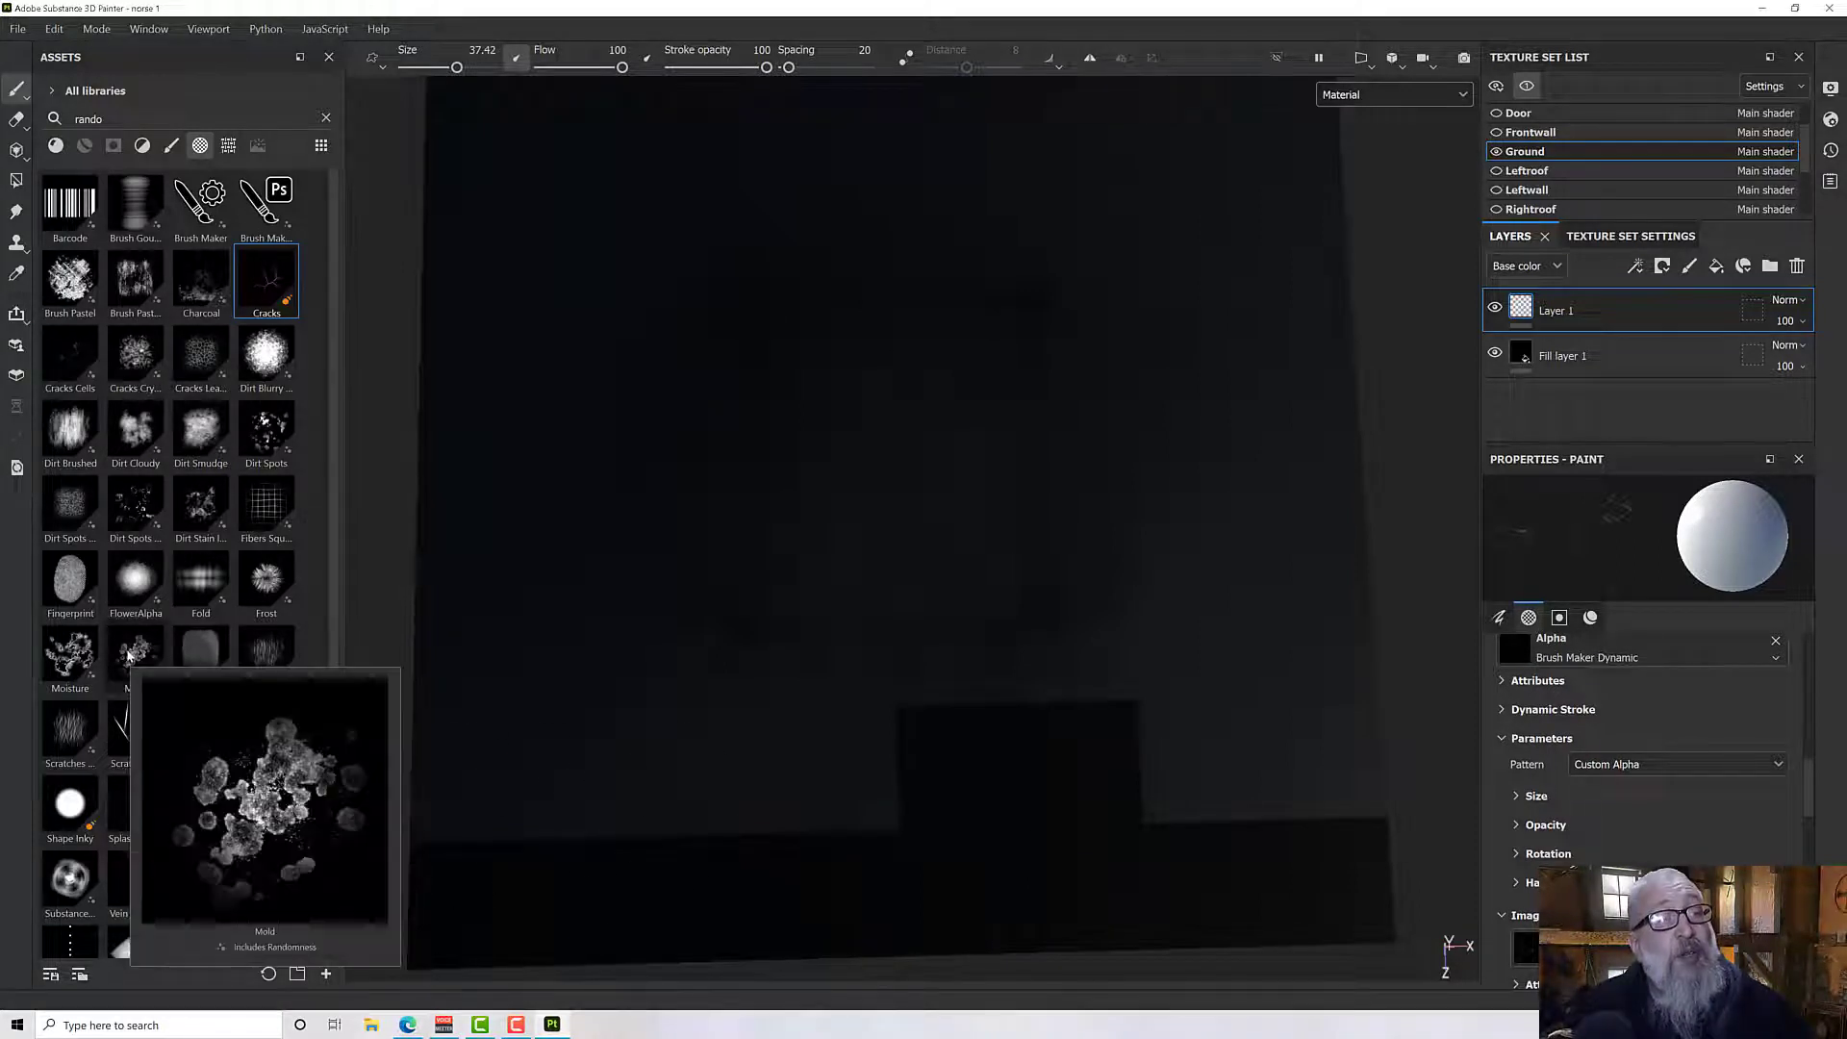
click(129, 655)
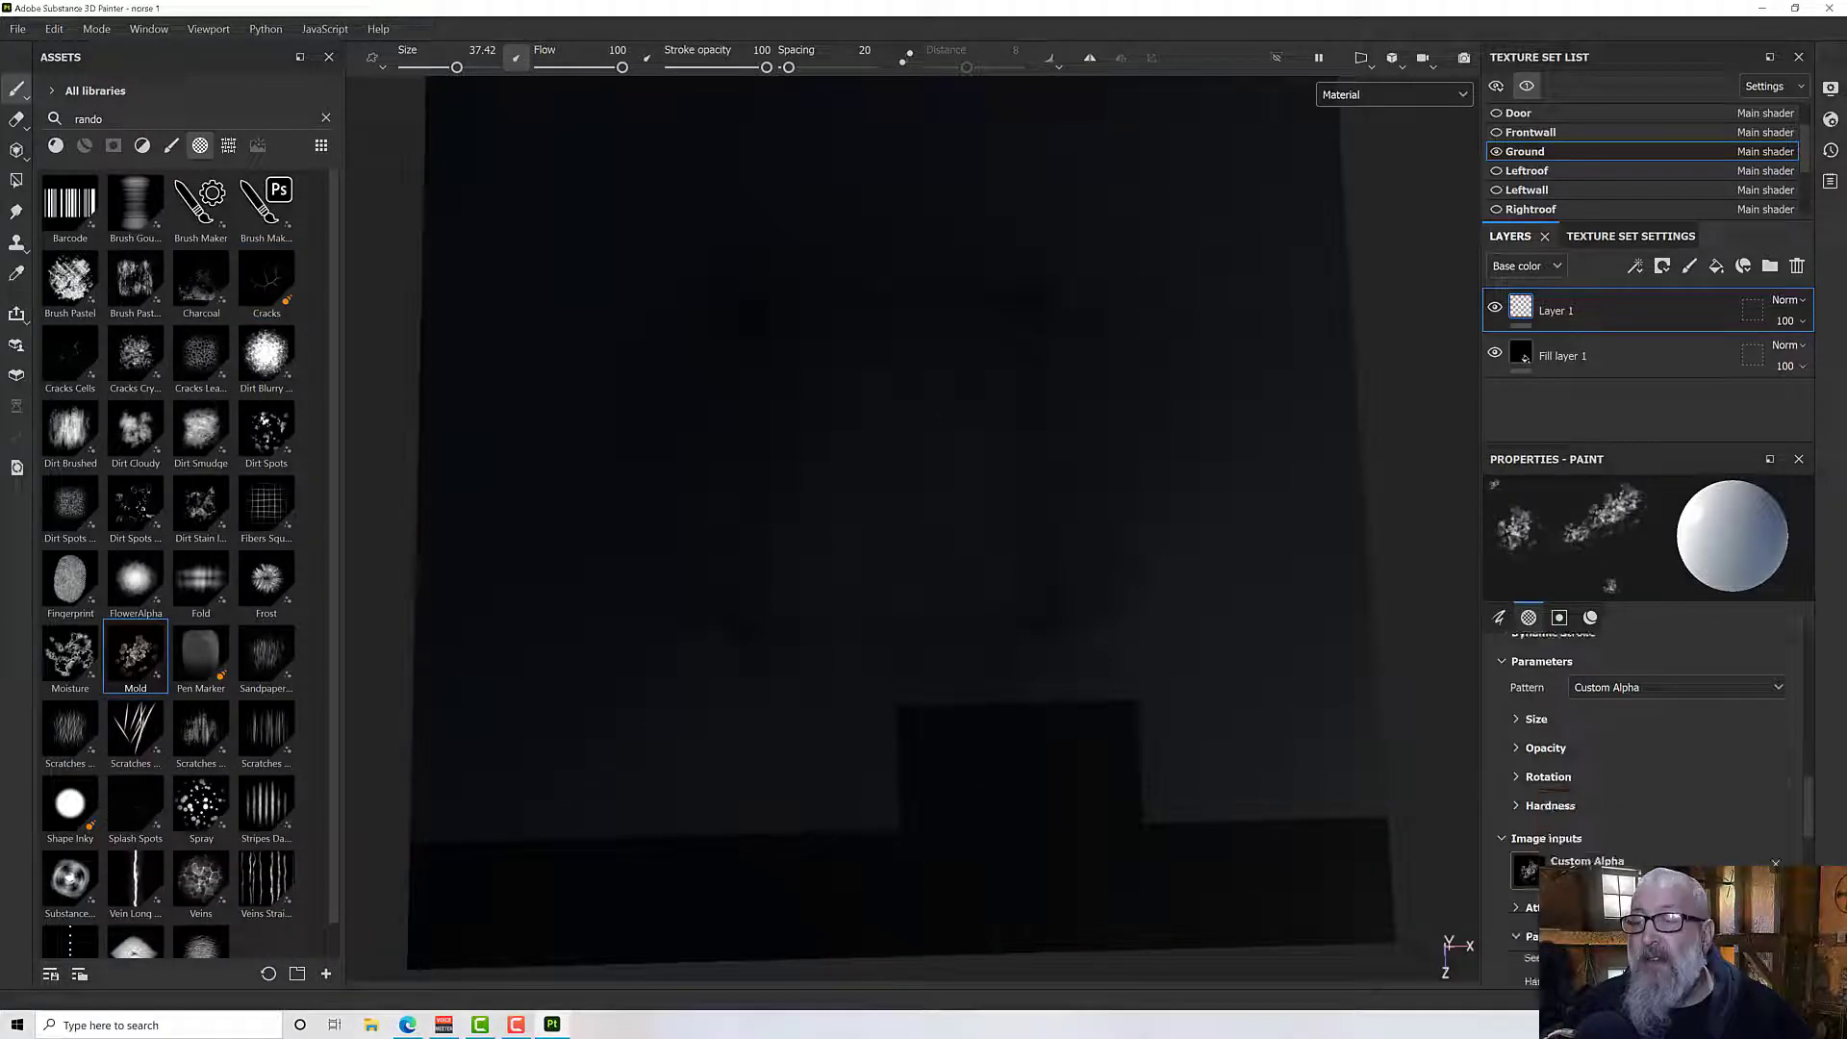
scroll(1645, 750, down, 1)
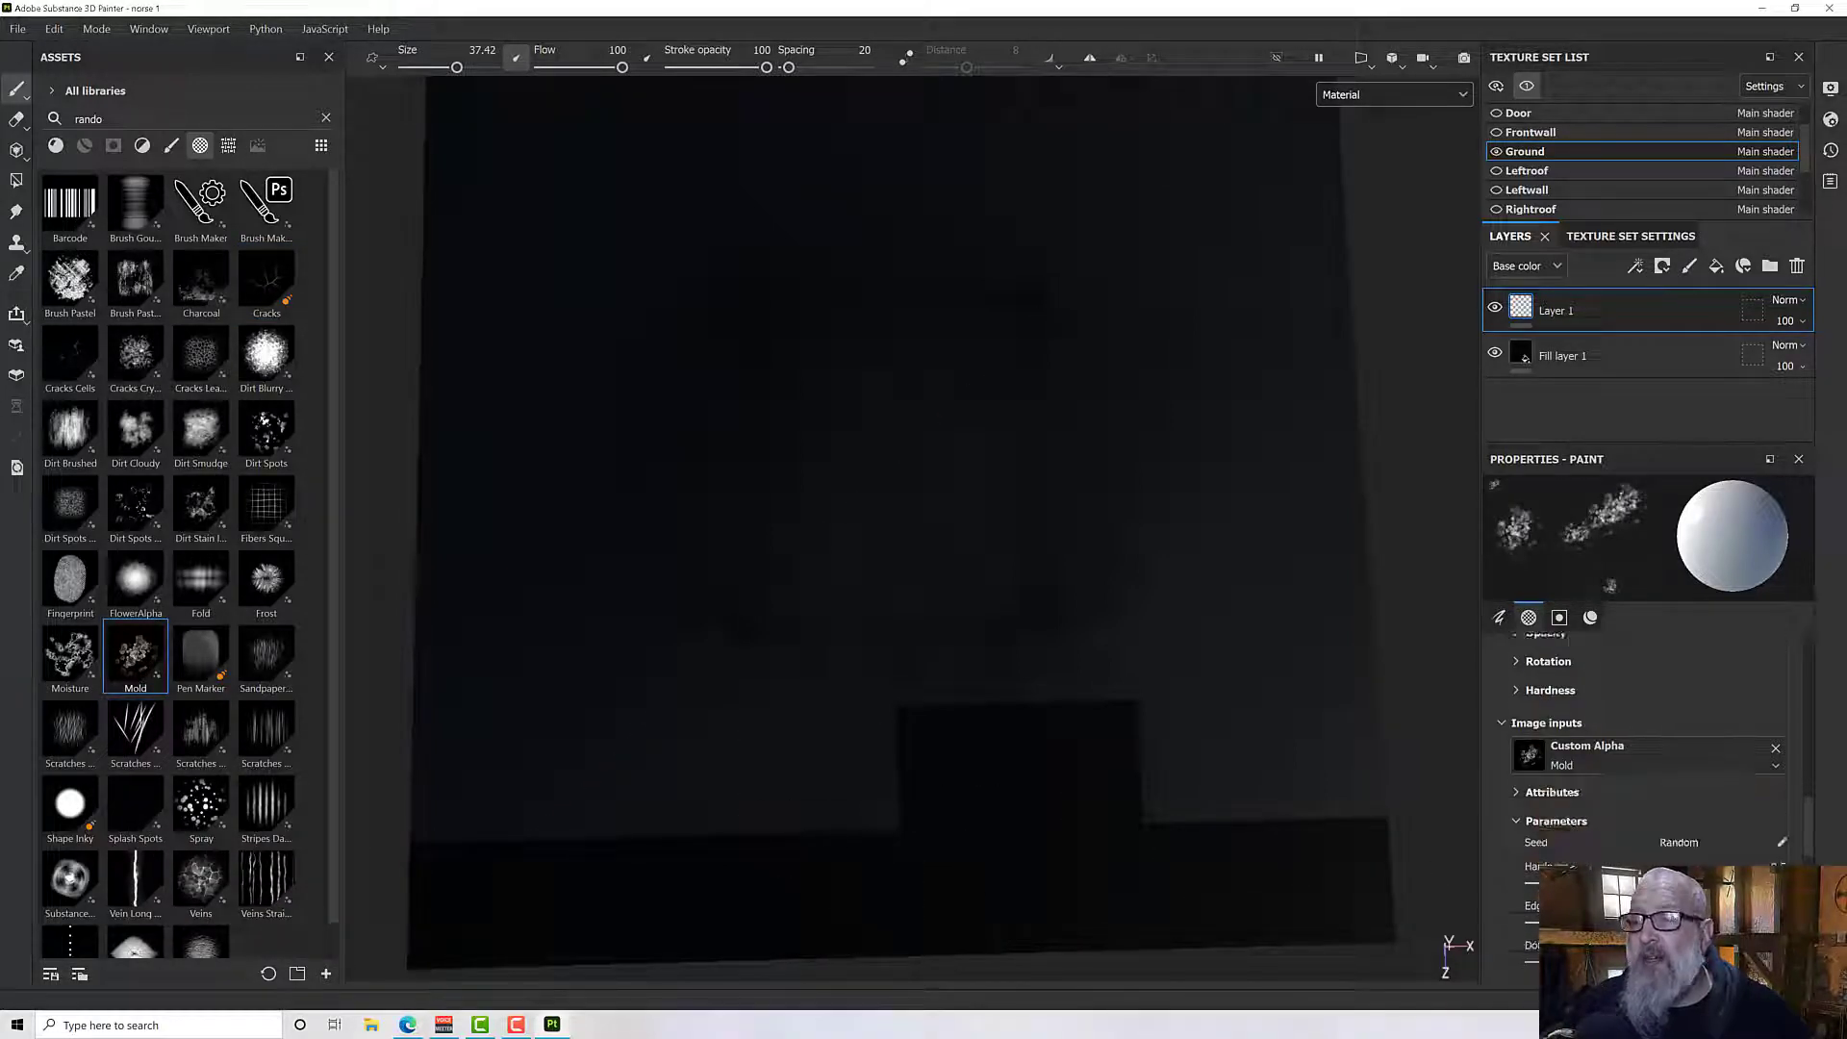
Step: Randomize the Mold alpha's seed and paint a curved diagonal stroke across the ground
click(1671, 842)
click(1676, 844)
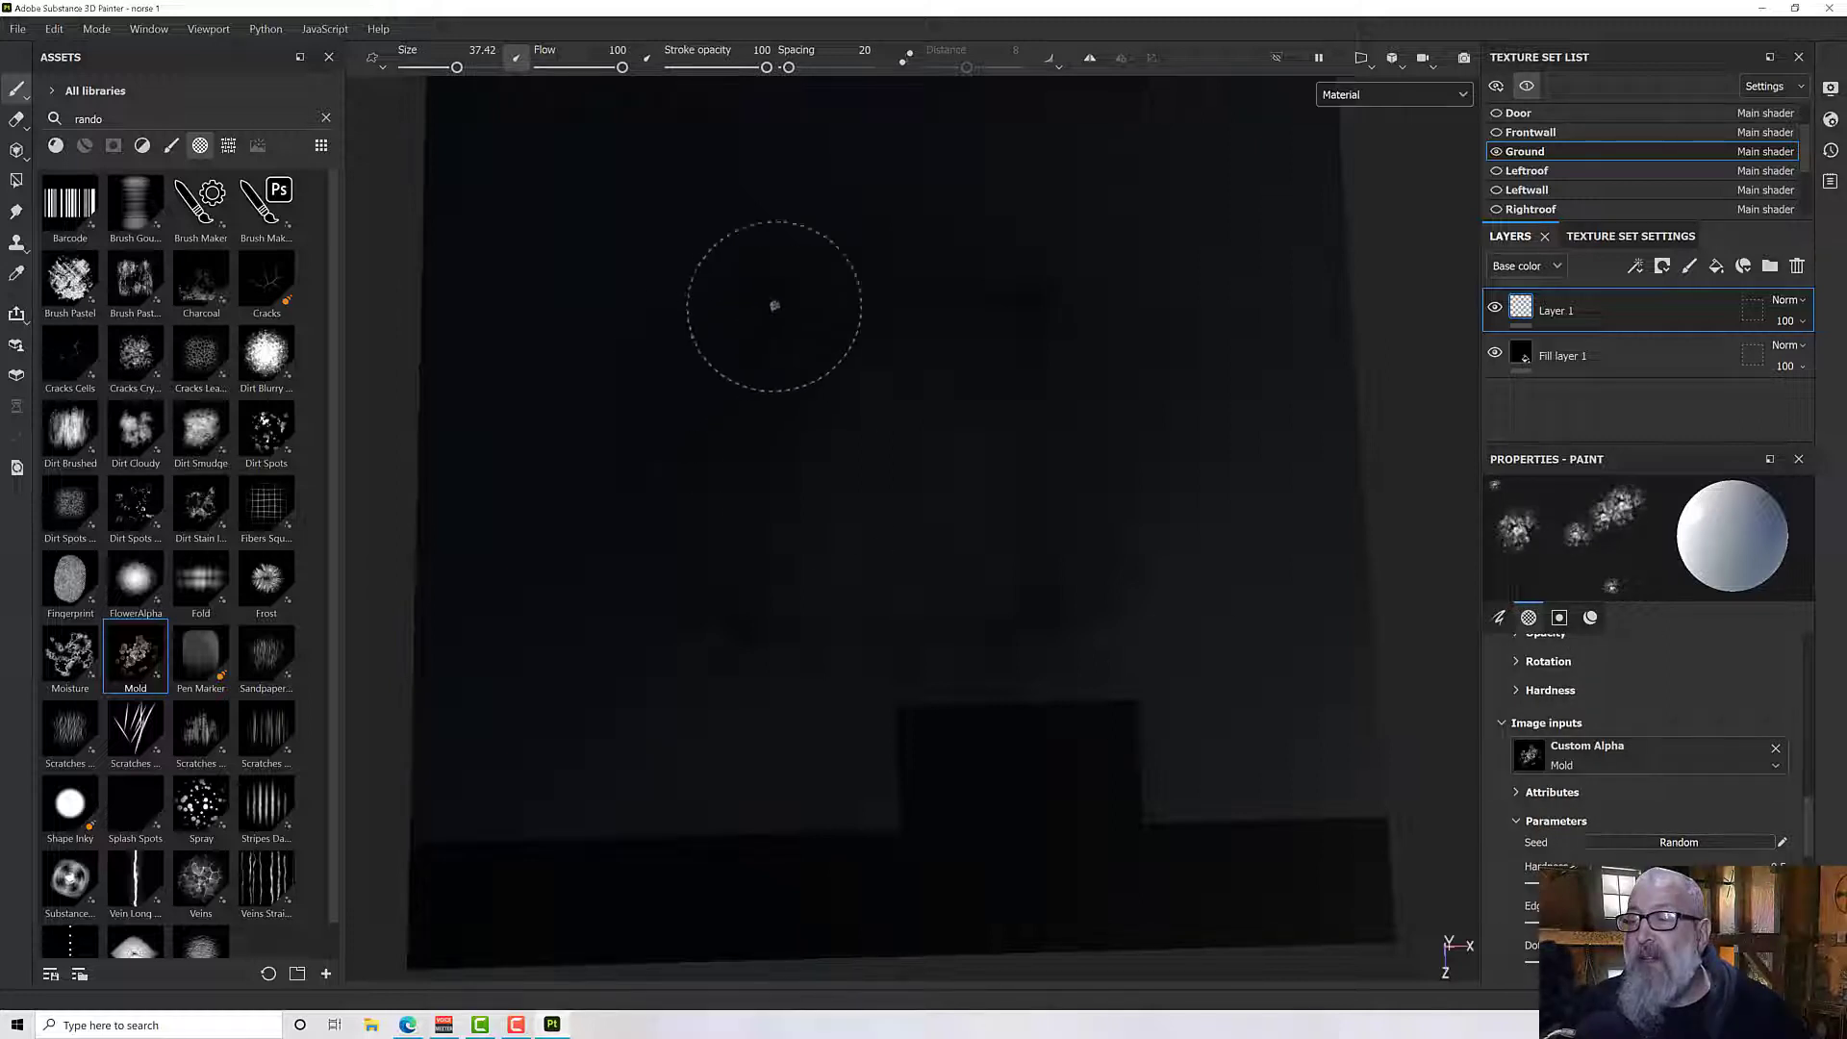
mouse_move(1113, 227)
mouse_down()
mouse_move(932, 295)
mouse_move(754, 424)
mouse_move(672, 651)
mouse_move(651, 784)
mouse_up()
Step: Set the Middle Value of the brush's Rotation parameters to 0.52
scroll(1646, 770, down, 3)
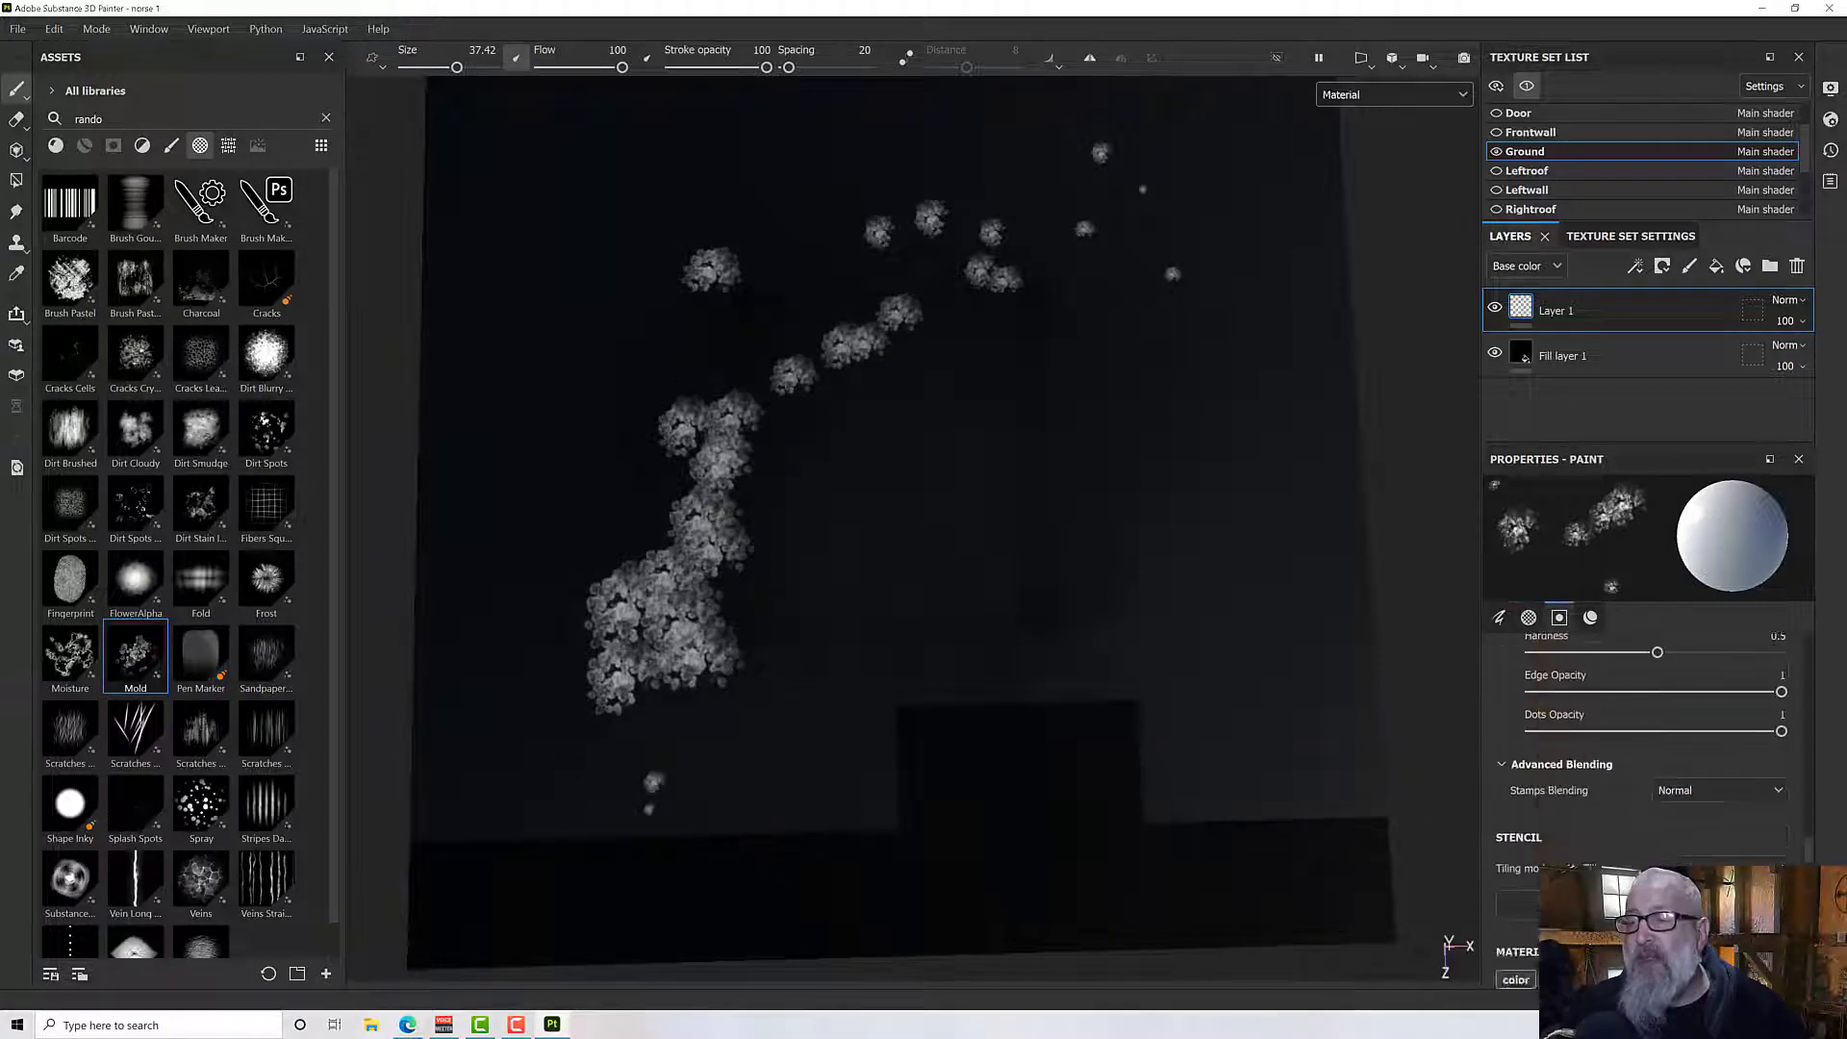
scroll(1645, 732, up, 1)
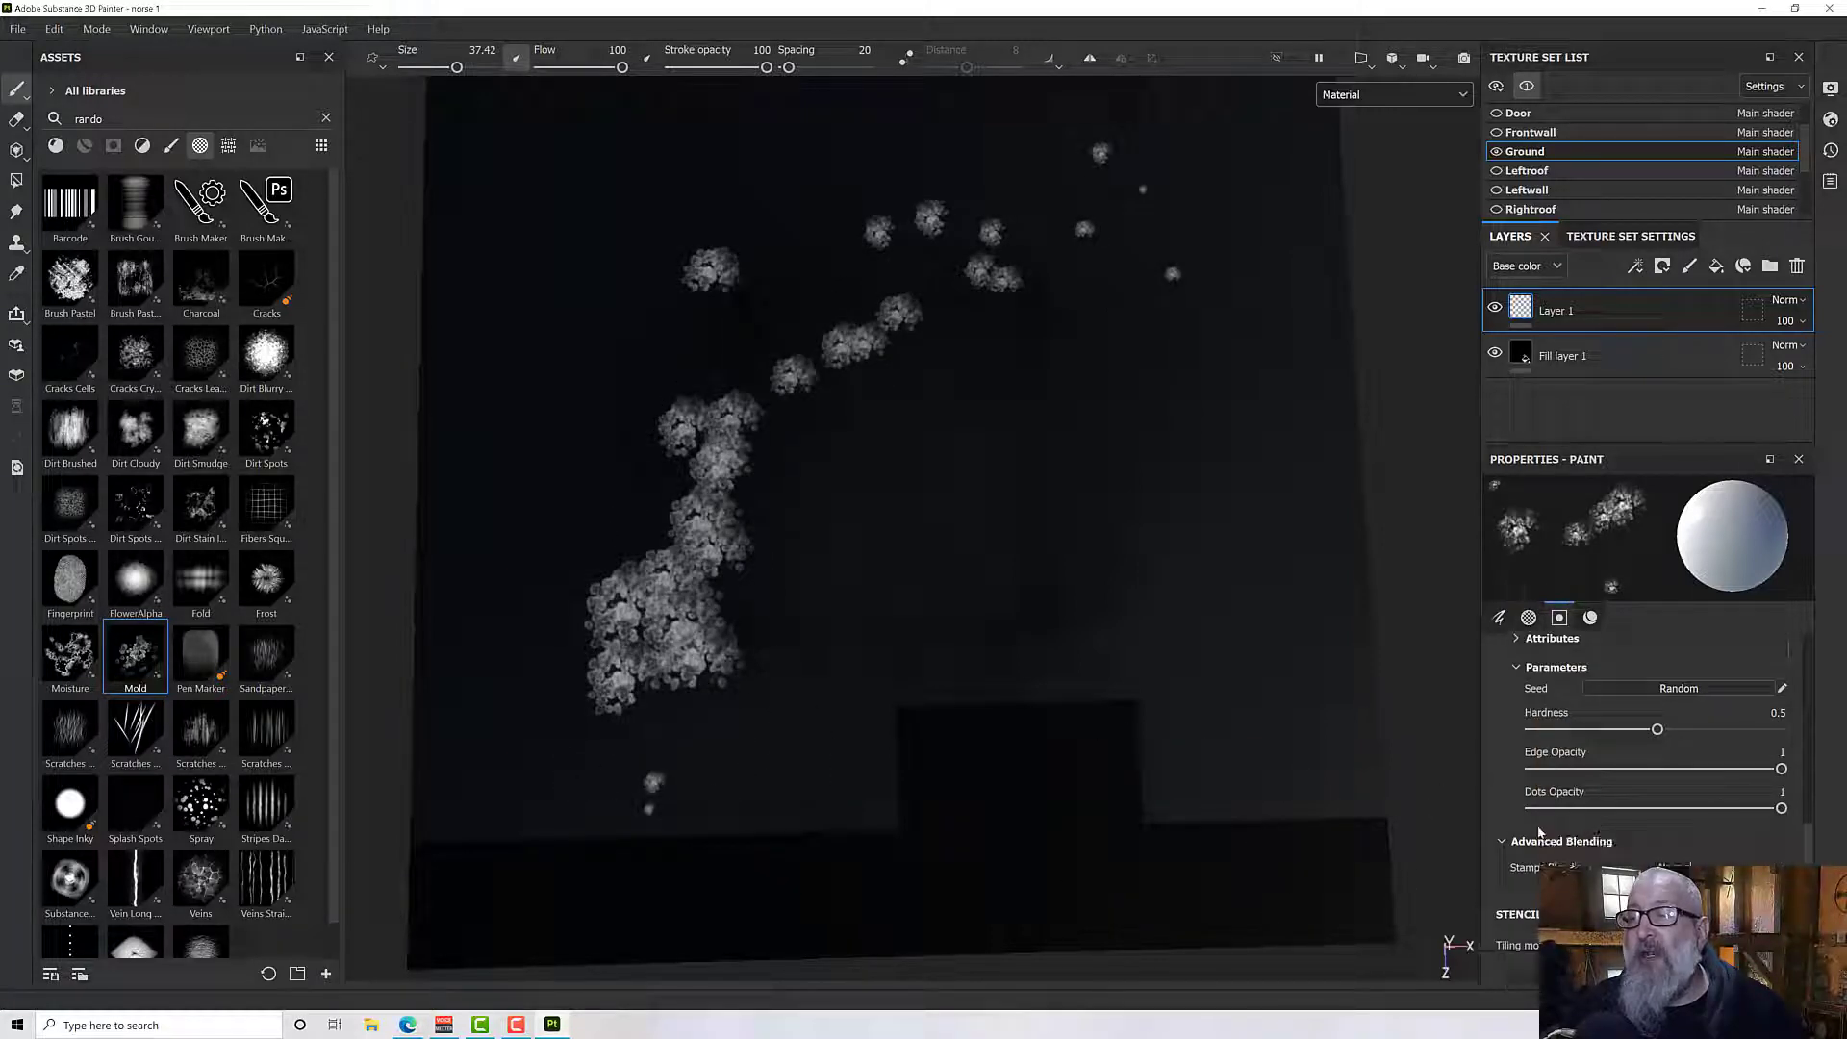
scroll(1549, 800, up, 5)
scroll(1554, 795, down, 4)
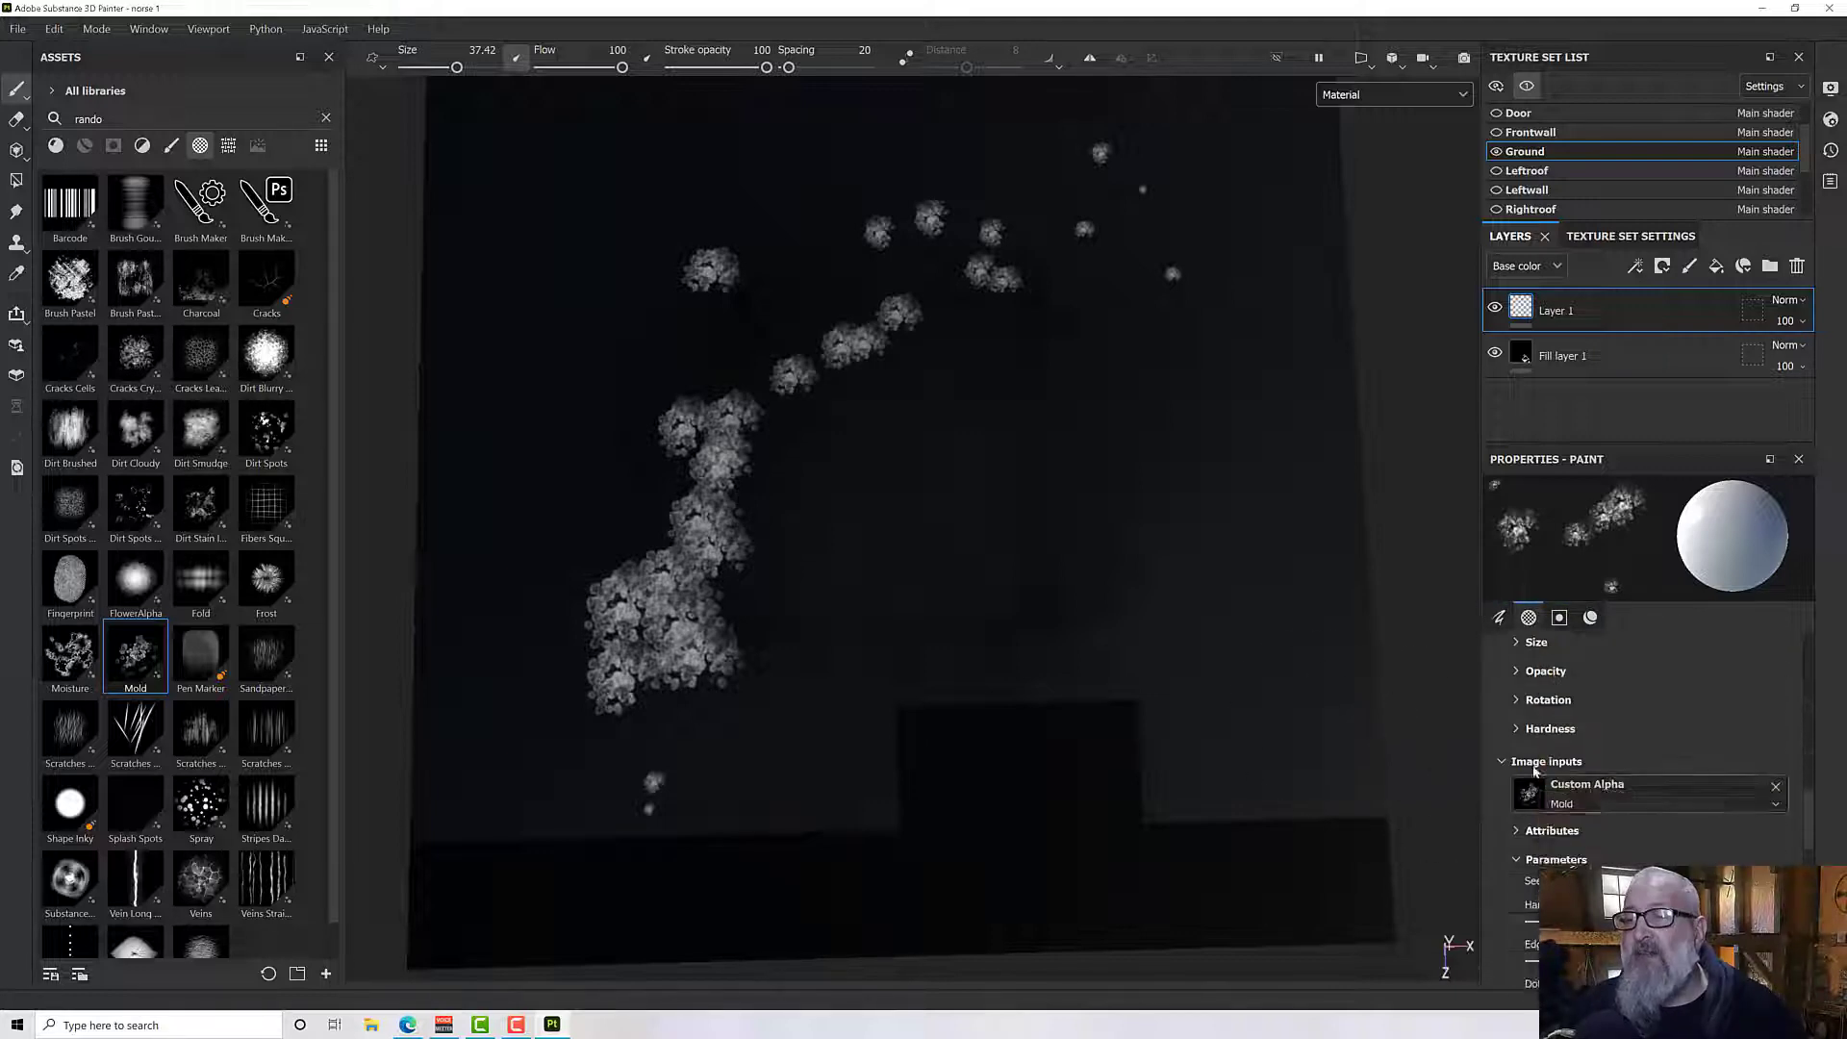
click(1517, 701)
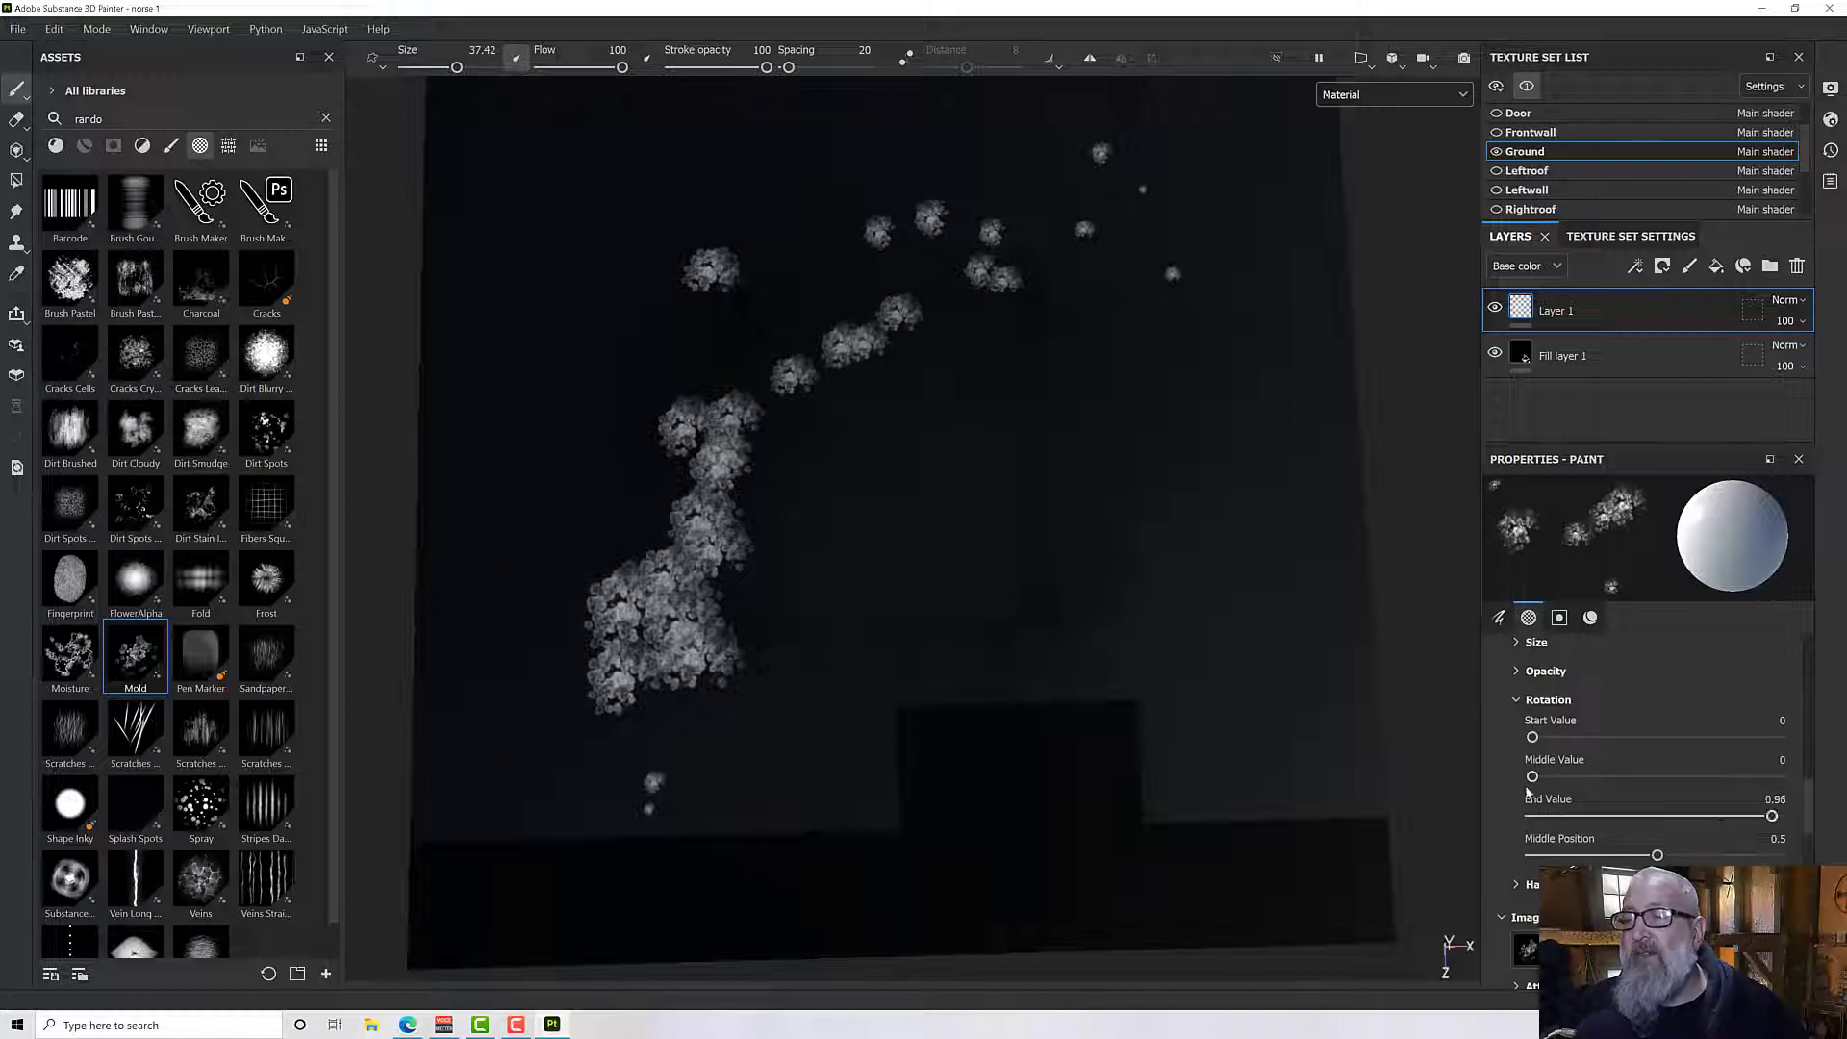
drag(1533, 776, 1643, 784)
Step: Paint winding Mold strokes over the whole ground and inspect the rotated stamps
mouse_move(1143, 426)
mouse_down()
mouse_move(894, 491)
mouse_move(769, 717)
mouse_move(766, 781)
mouse_move(983, 778)
mouse_move(1172, 619)
mouse_move(1338, 580)
mouse_move(1282, 441)
mouse_move(910, 223)
mouse_move(556, 269)
mouse_move(469, 398)
mouse_move(621, 846)
mouse_move(784, 914)
mouse_move(1109, 656)
mouse_move(947, 470)
mouse_move(707, 500)
mouse_move(572, 390)
mouse_move(682, 235)
mouse_move(940, 216)
mouse_move(1130, 344)
mouse_move(1128, 508)
mouse_up()
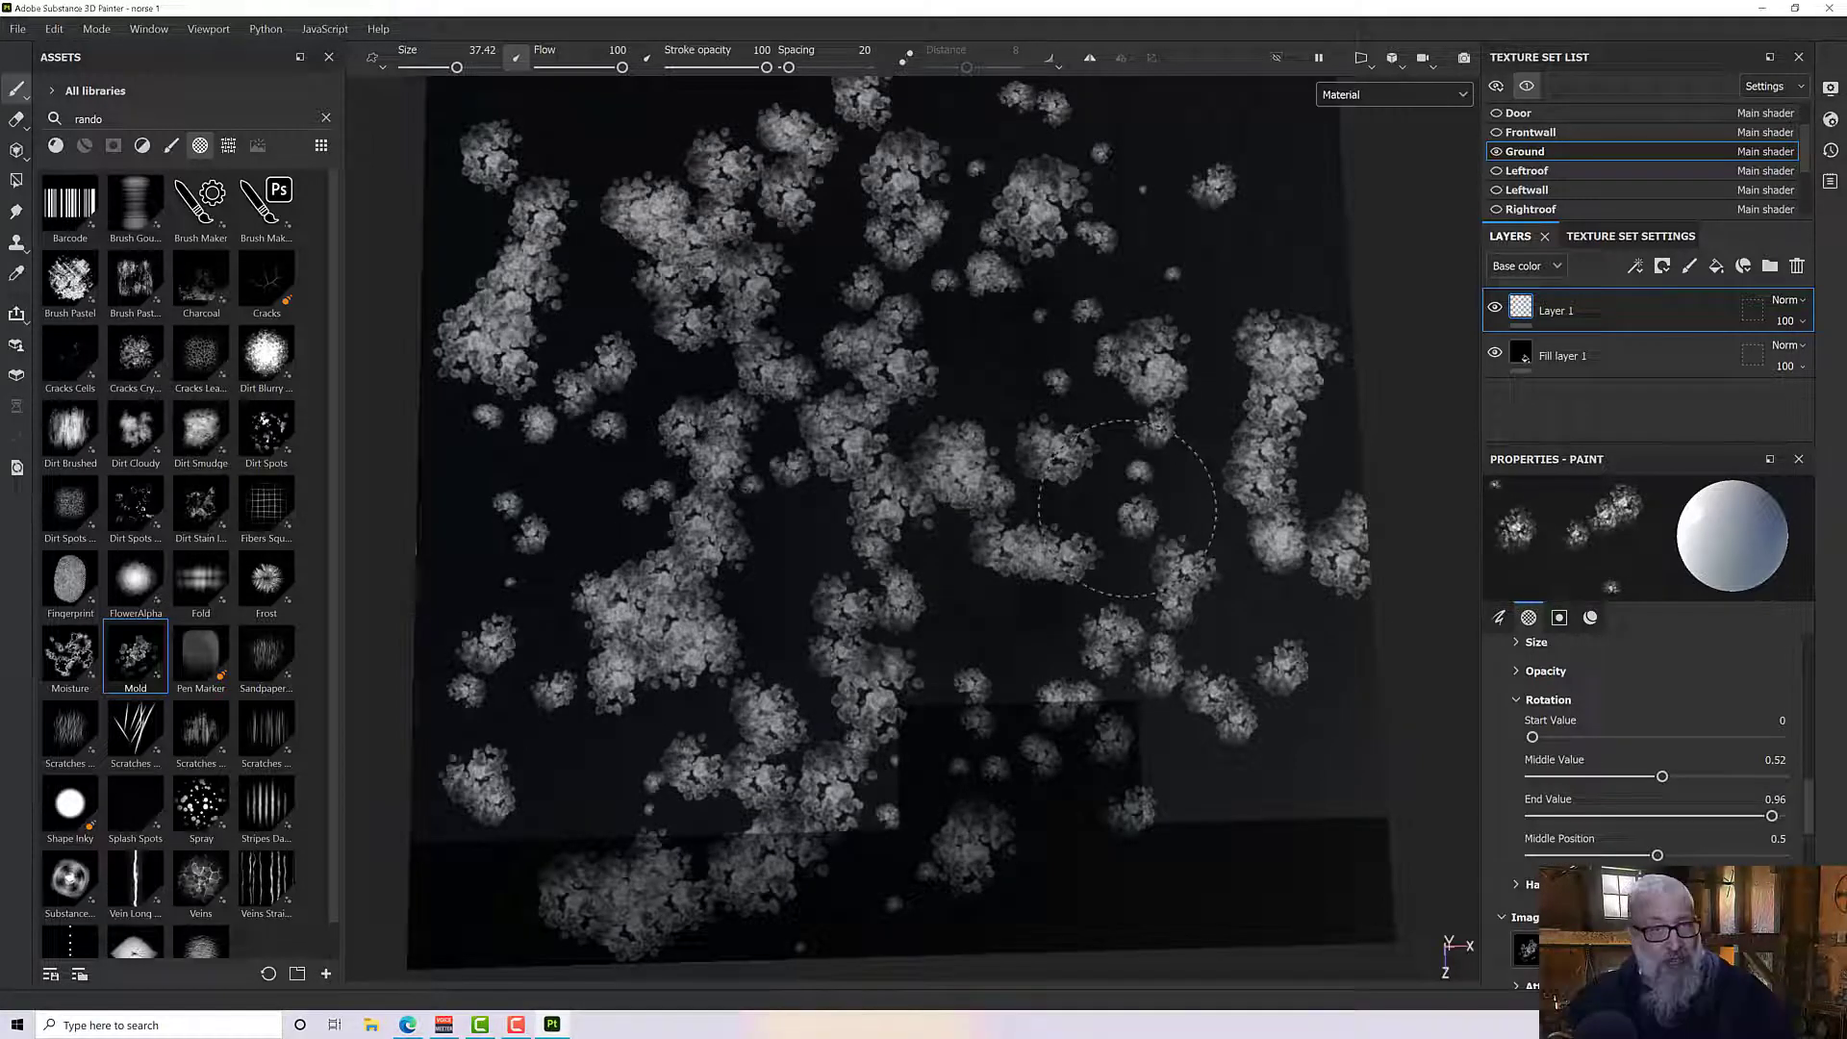
alt+drag(1128, 508, 1088, 488)
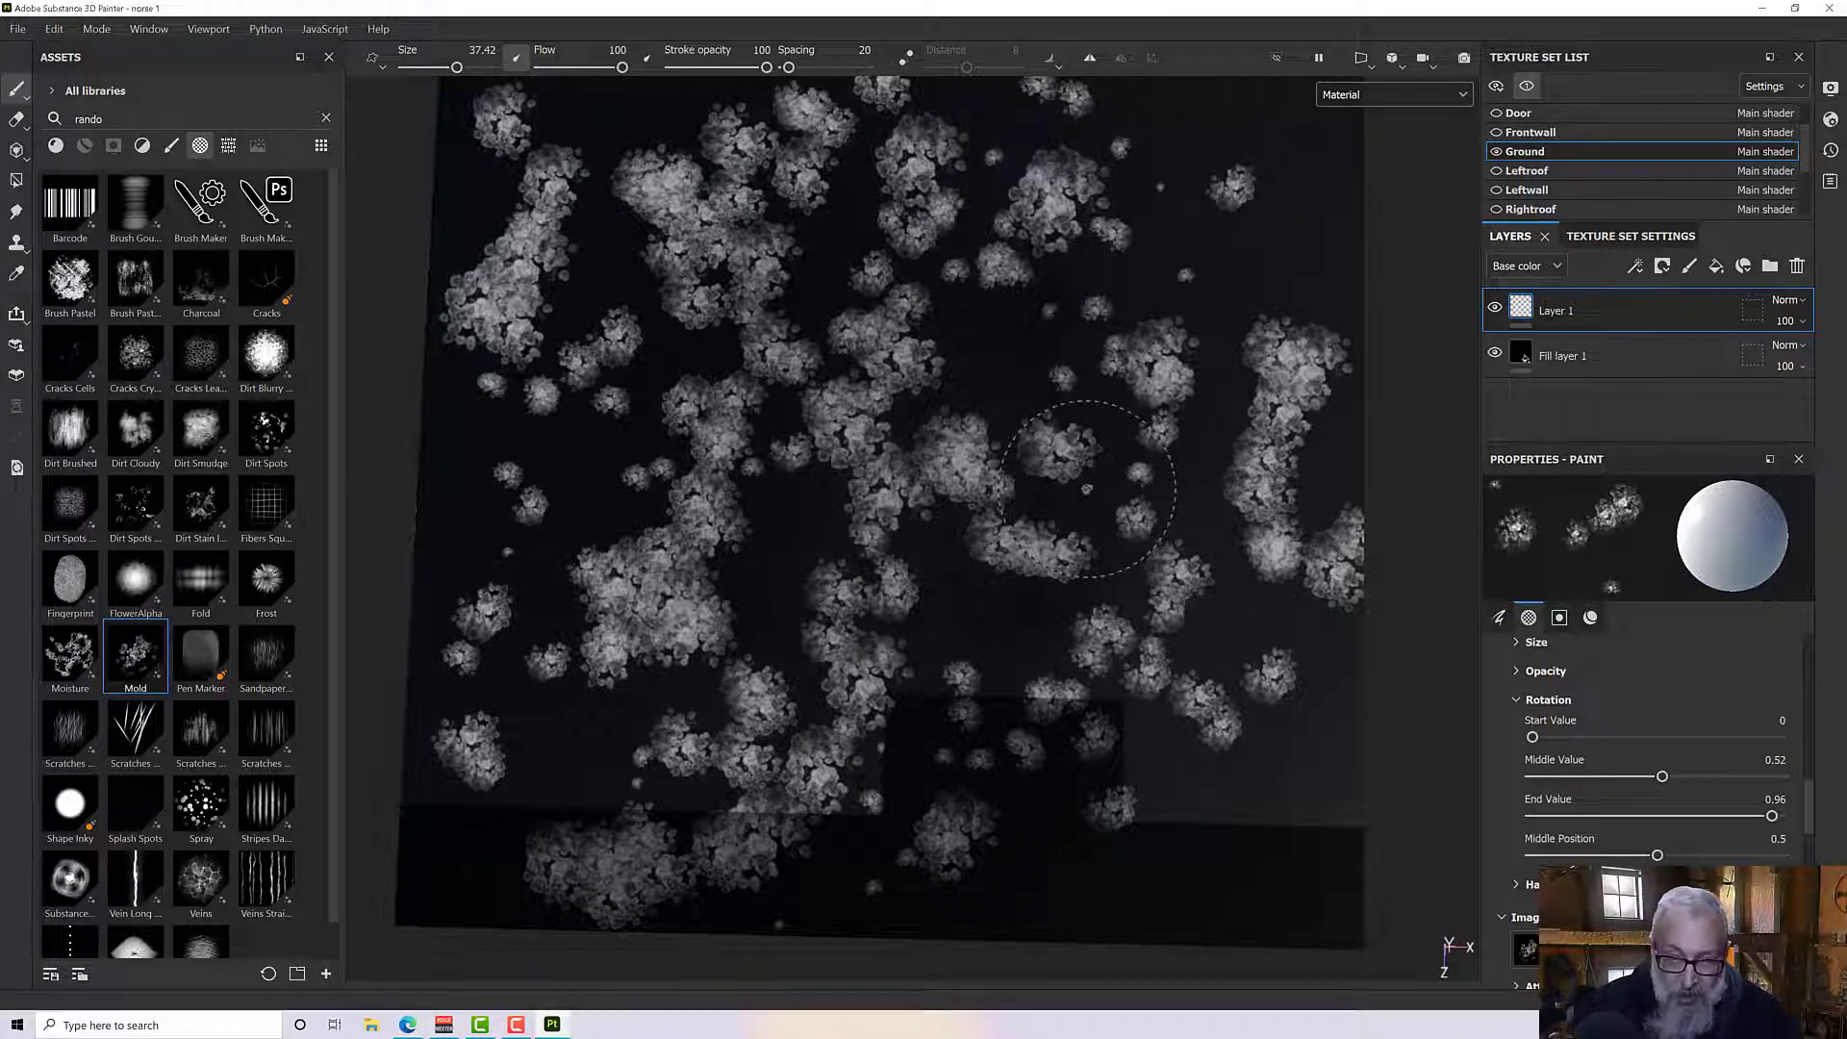
alt+drag(1056, 467, 1145, 568)
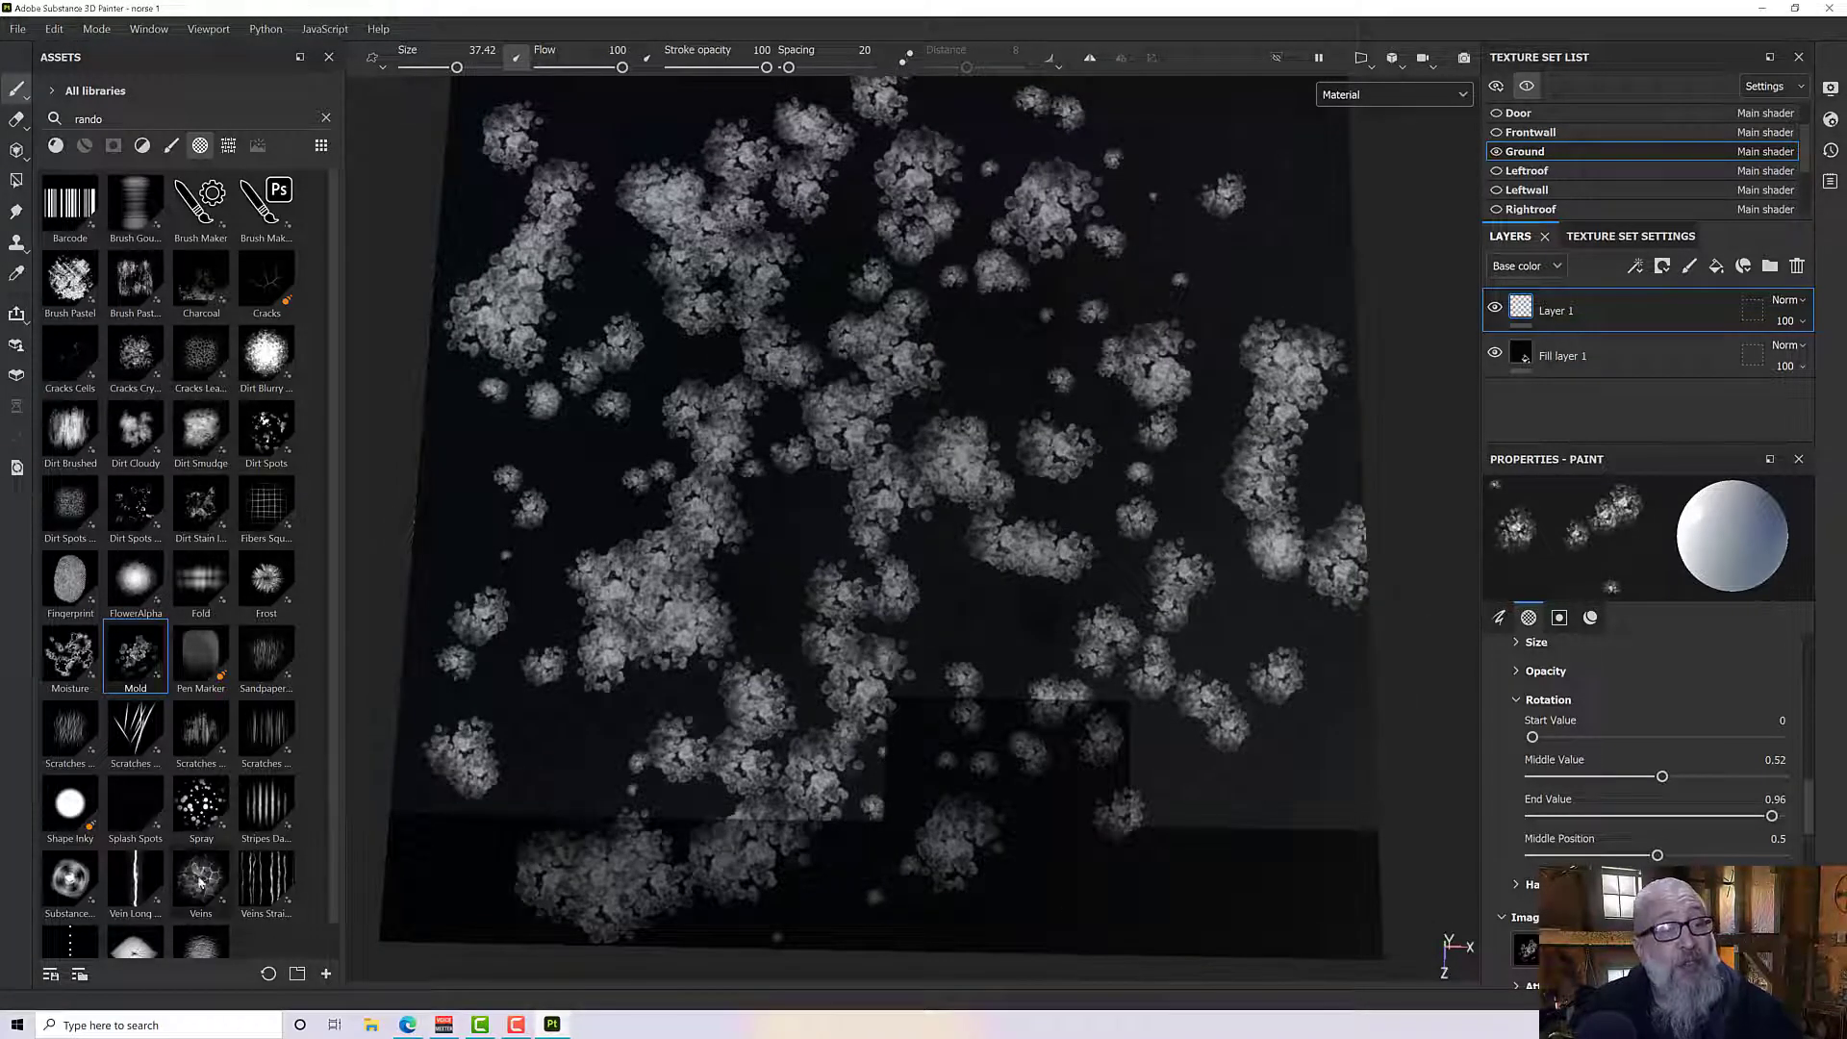
Step: Assign the Spray alpha as the Custom Alpha and replace Layer 1 with a new empty paint layer
scroll(213, 768, down, 1)
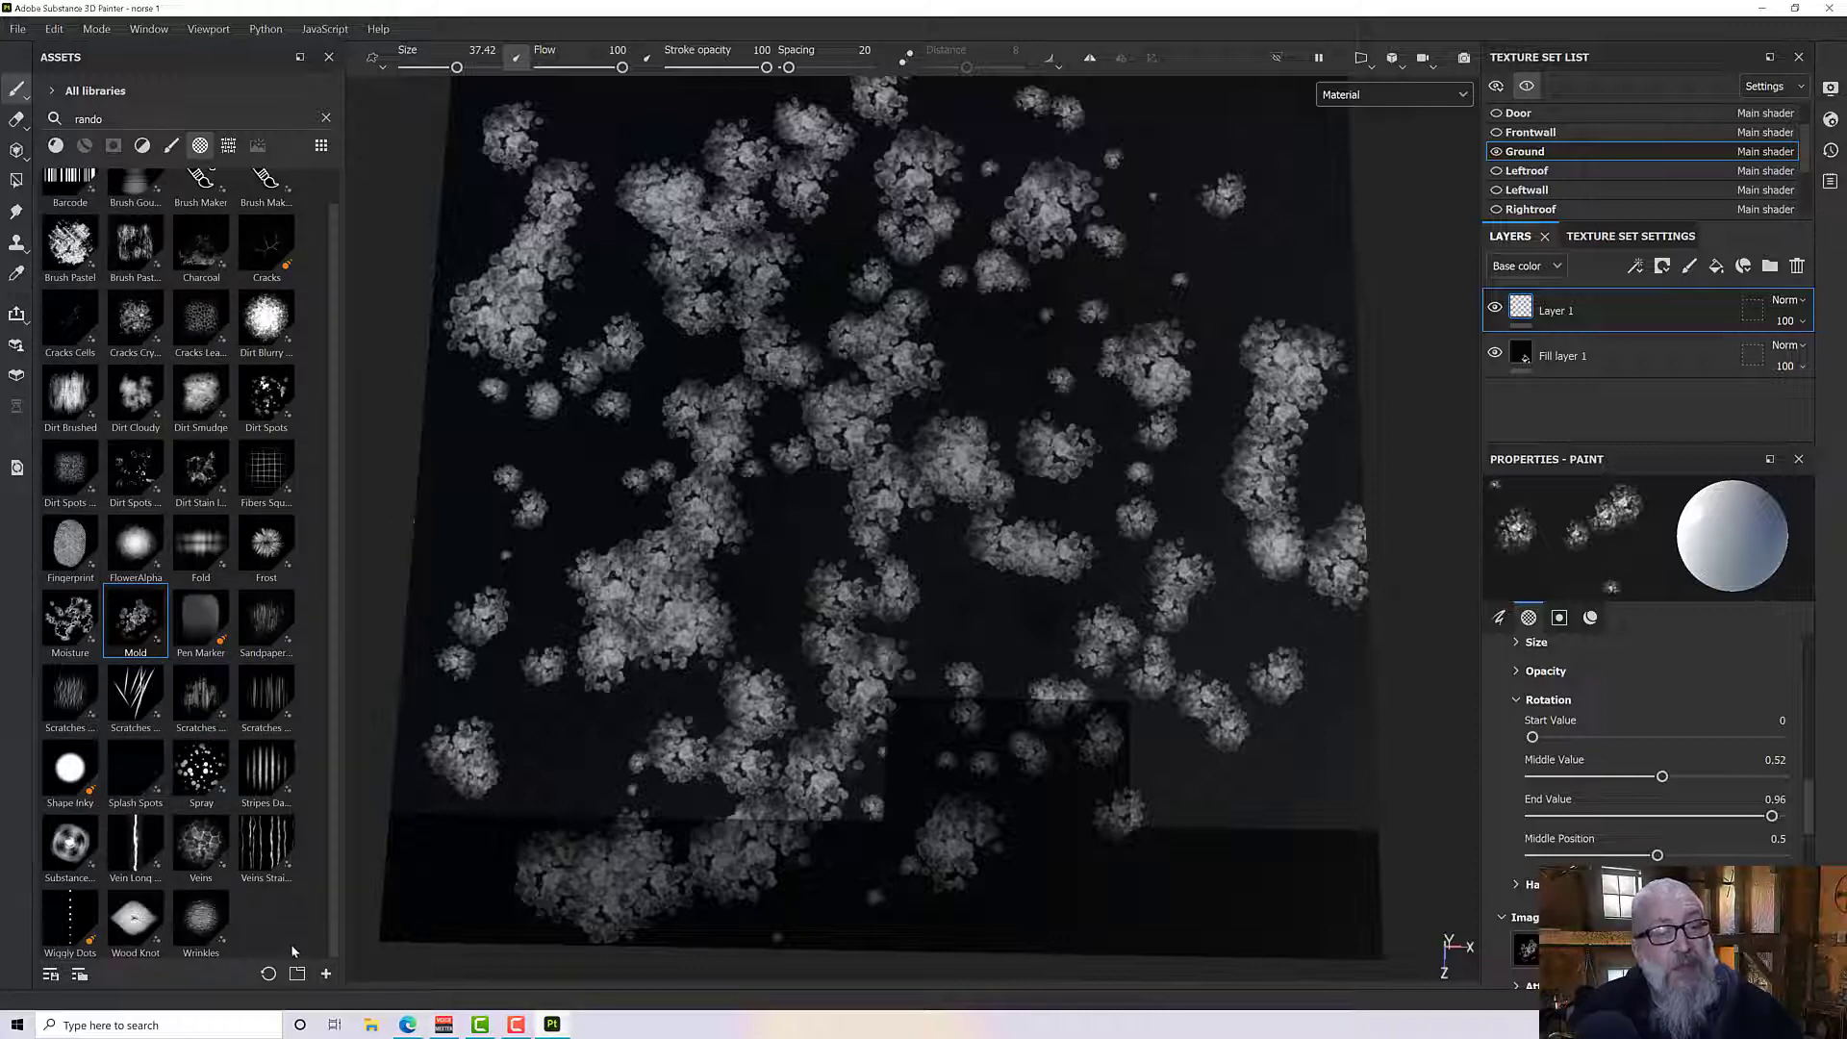
click(202, 774)
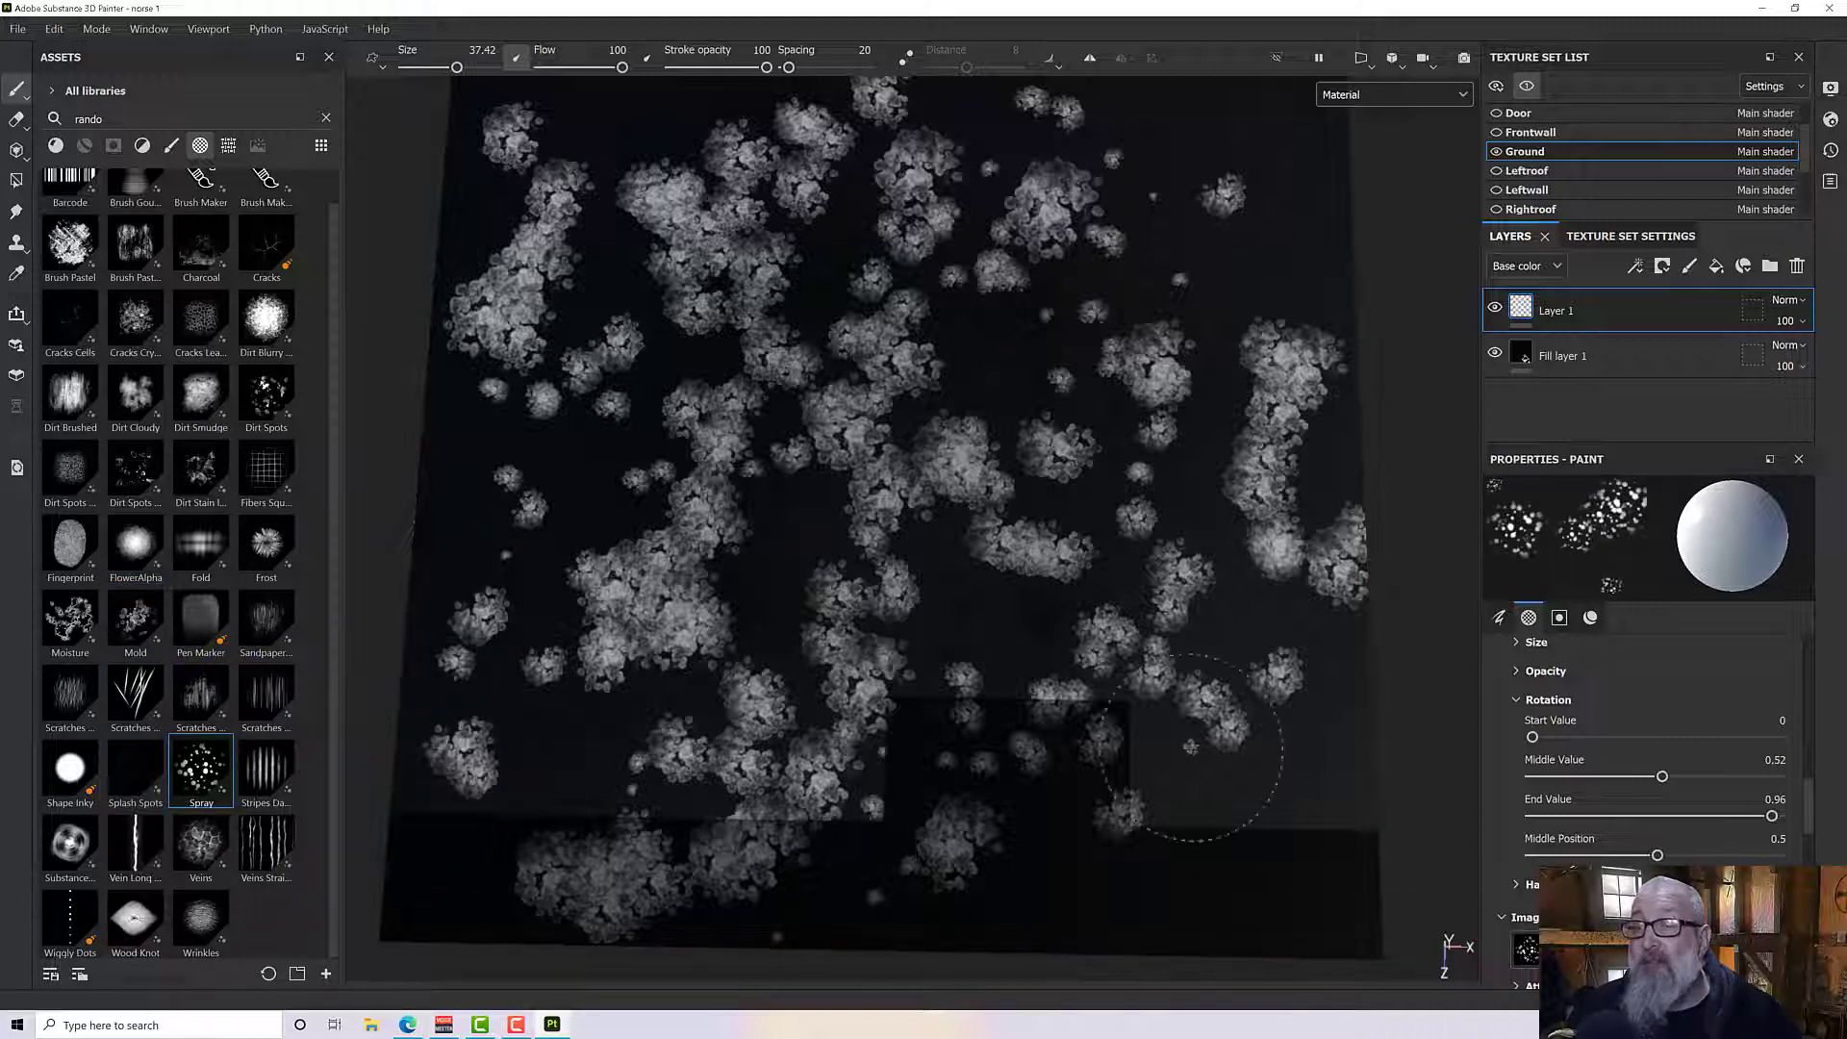
click(1797, 267)
click(1689, 266)
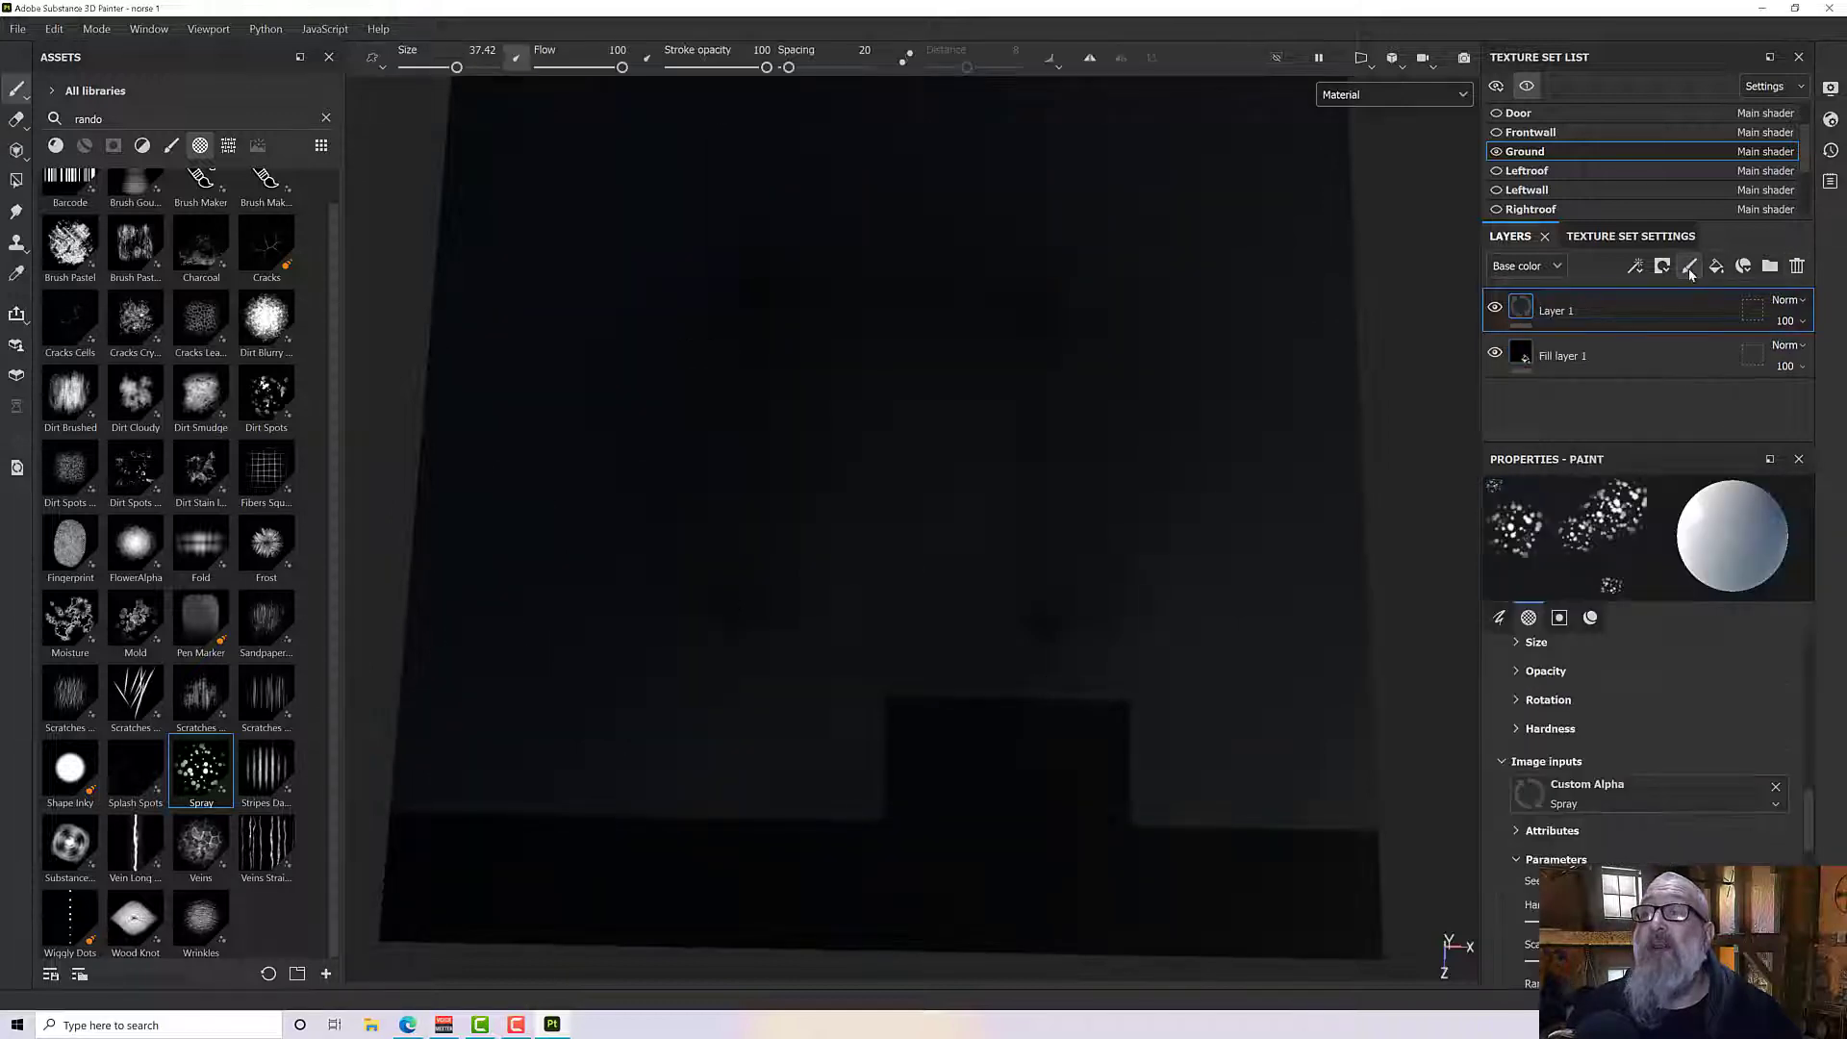
Step: Paint Spray strokes across the ground, randomizing the alpha's seed between strokes
mouse_move(1001, 313)
mouse_down()
mouse_move(736, 404)
mouse_move(590, 659)
mouse_up()
scroll(1603, 829, down, 3)
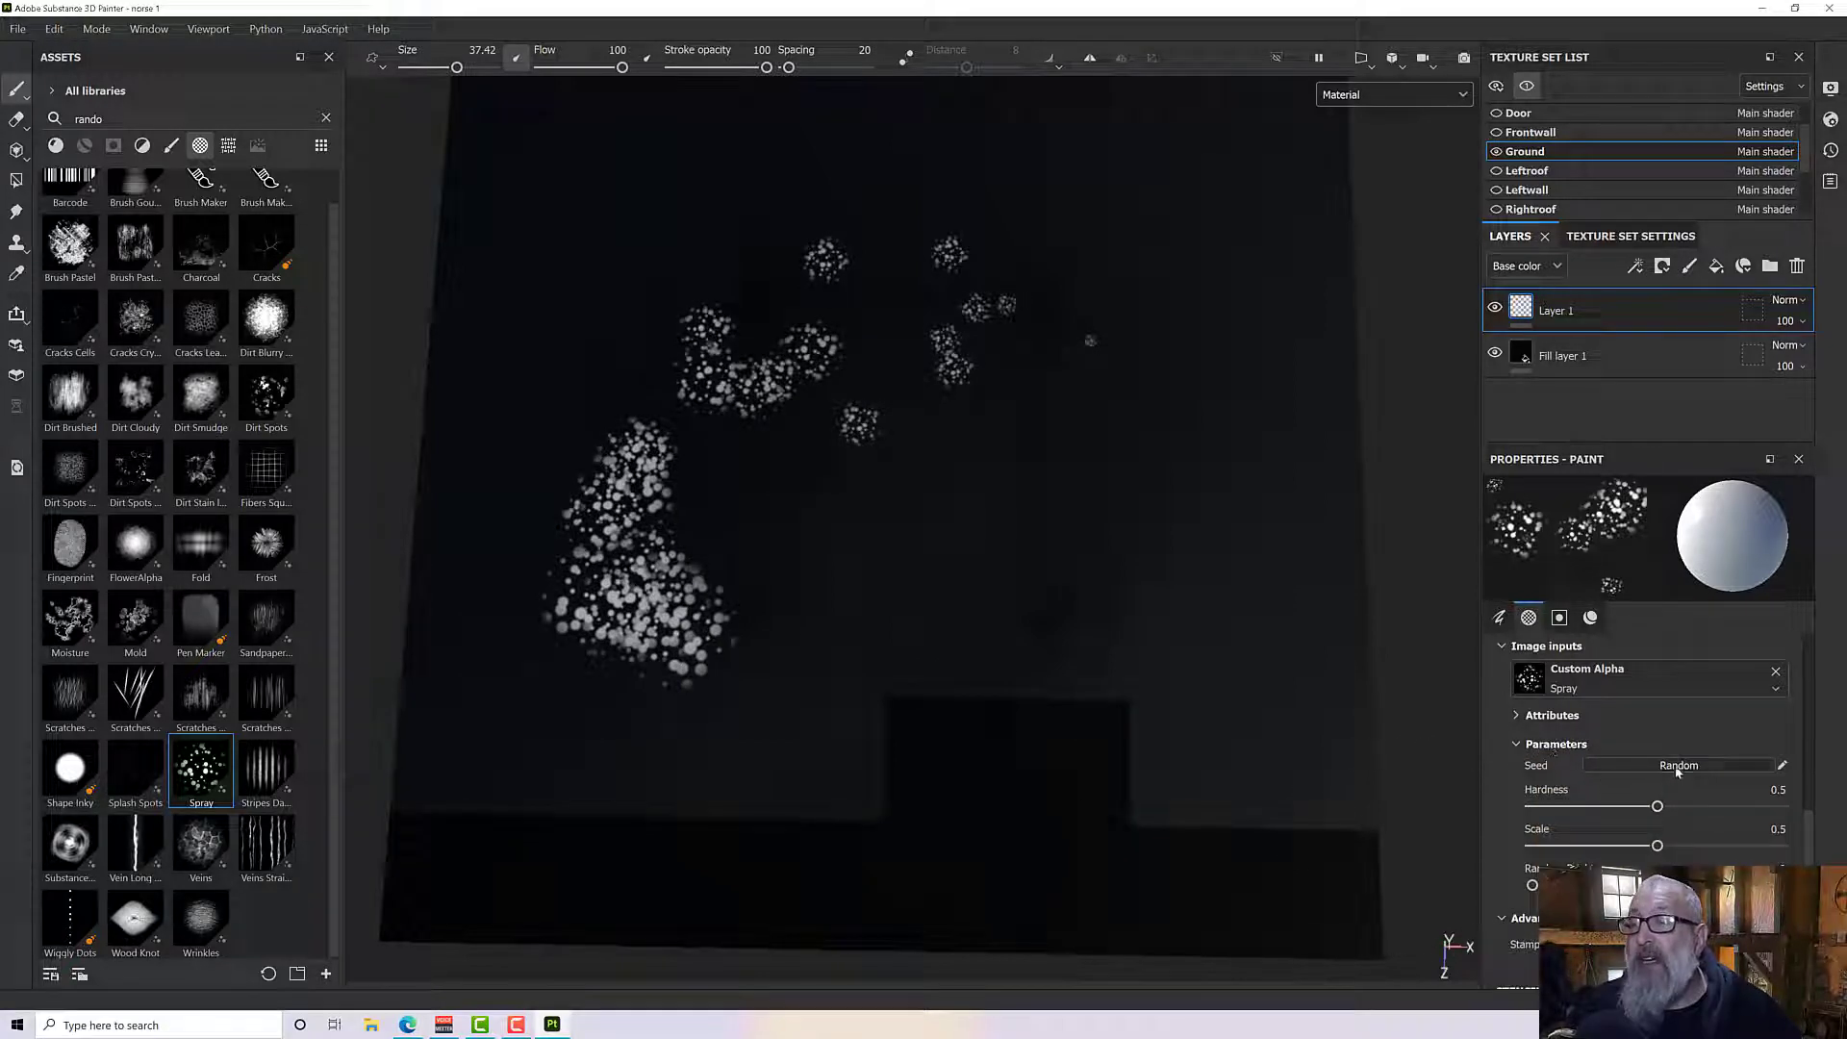
click(1676, 770)
mouse_move(1237, 482)
mouse_down()
mouse_move(1010, 548)
mouse_move(853, 668)
mouse_up()
click(1705, 769)
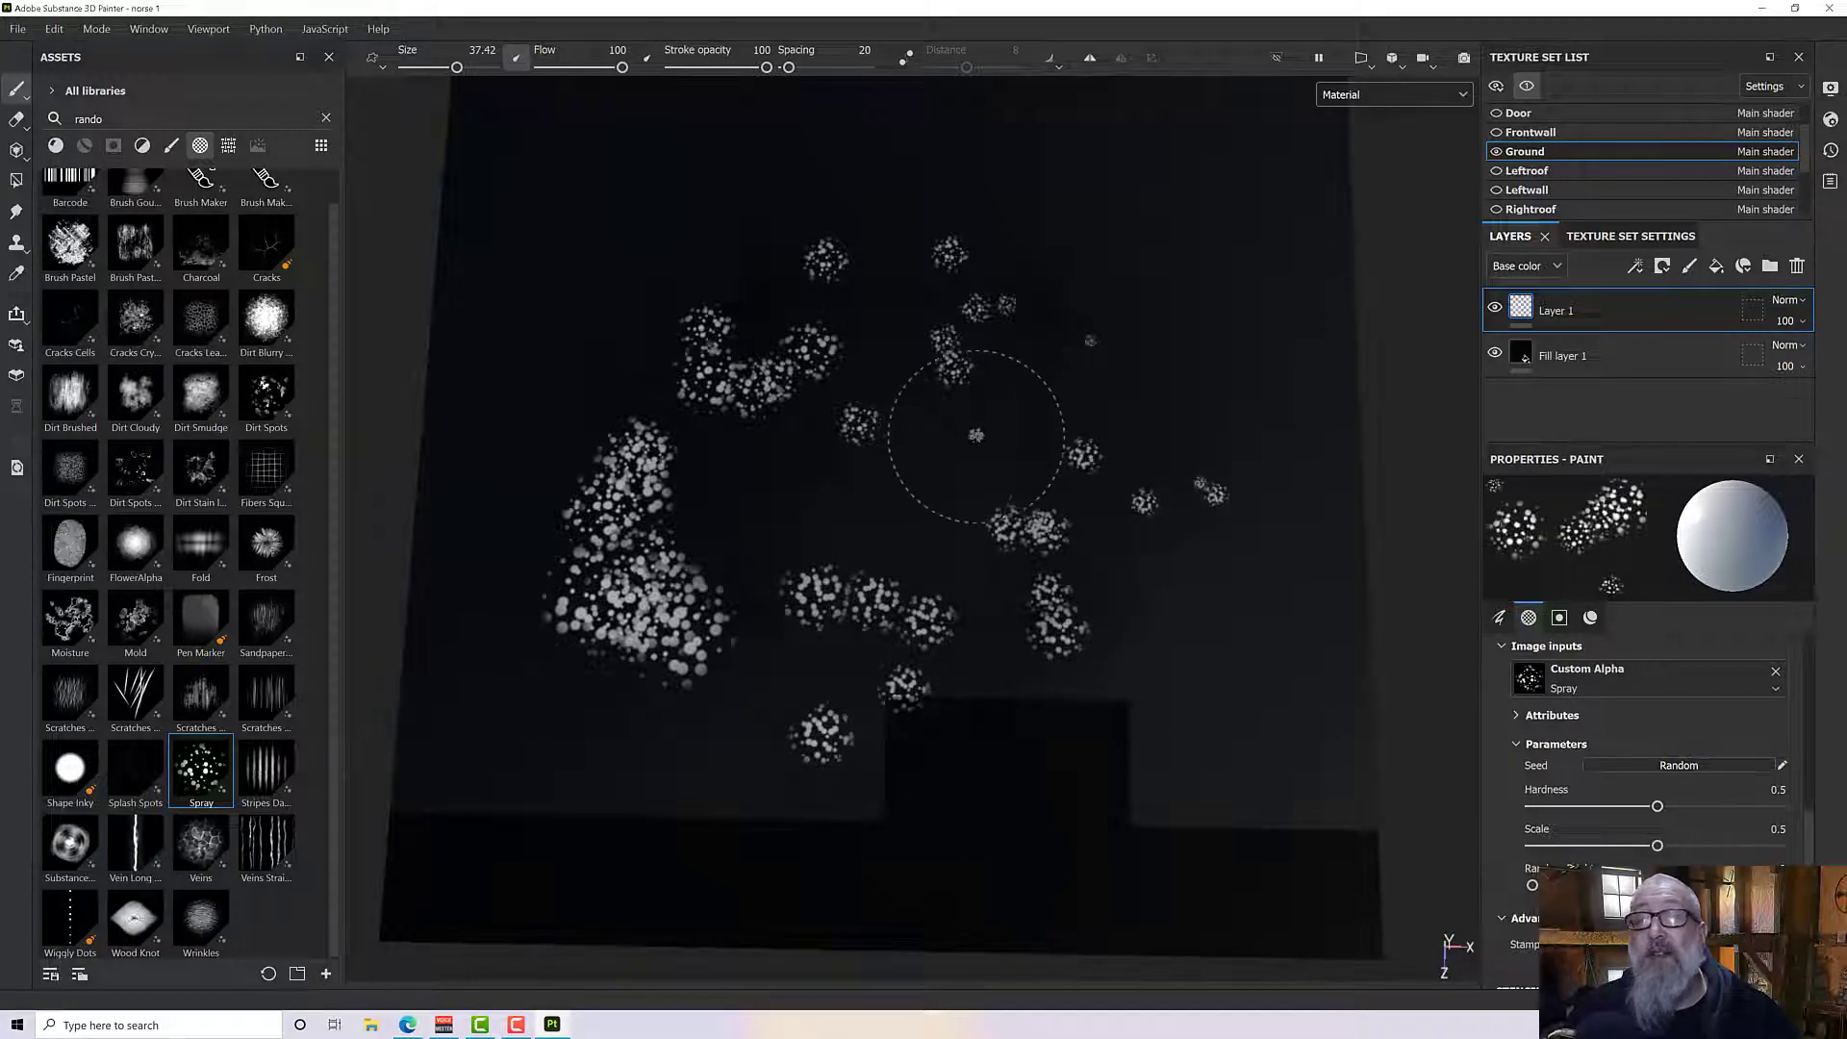
mouse_move(975, 436)
mouse_down()
mouse_move(699, 480)
mouse_move(582, 321)
mouse_move(569, 239)
mouse_move(733, 192)
mouse_move(985, 175)
mouse_move(1170, 212)
mouse_move(1243, 366)
mouse_move(1245, 767)
mouse_move(819, 726)
mouse_move(539, 822)
mouse_move(420, 886)
mouse_move(1002, 849)
mouse_move(1281, 879)
mouse_move(1308, 765)
mouse_up()
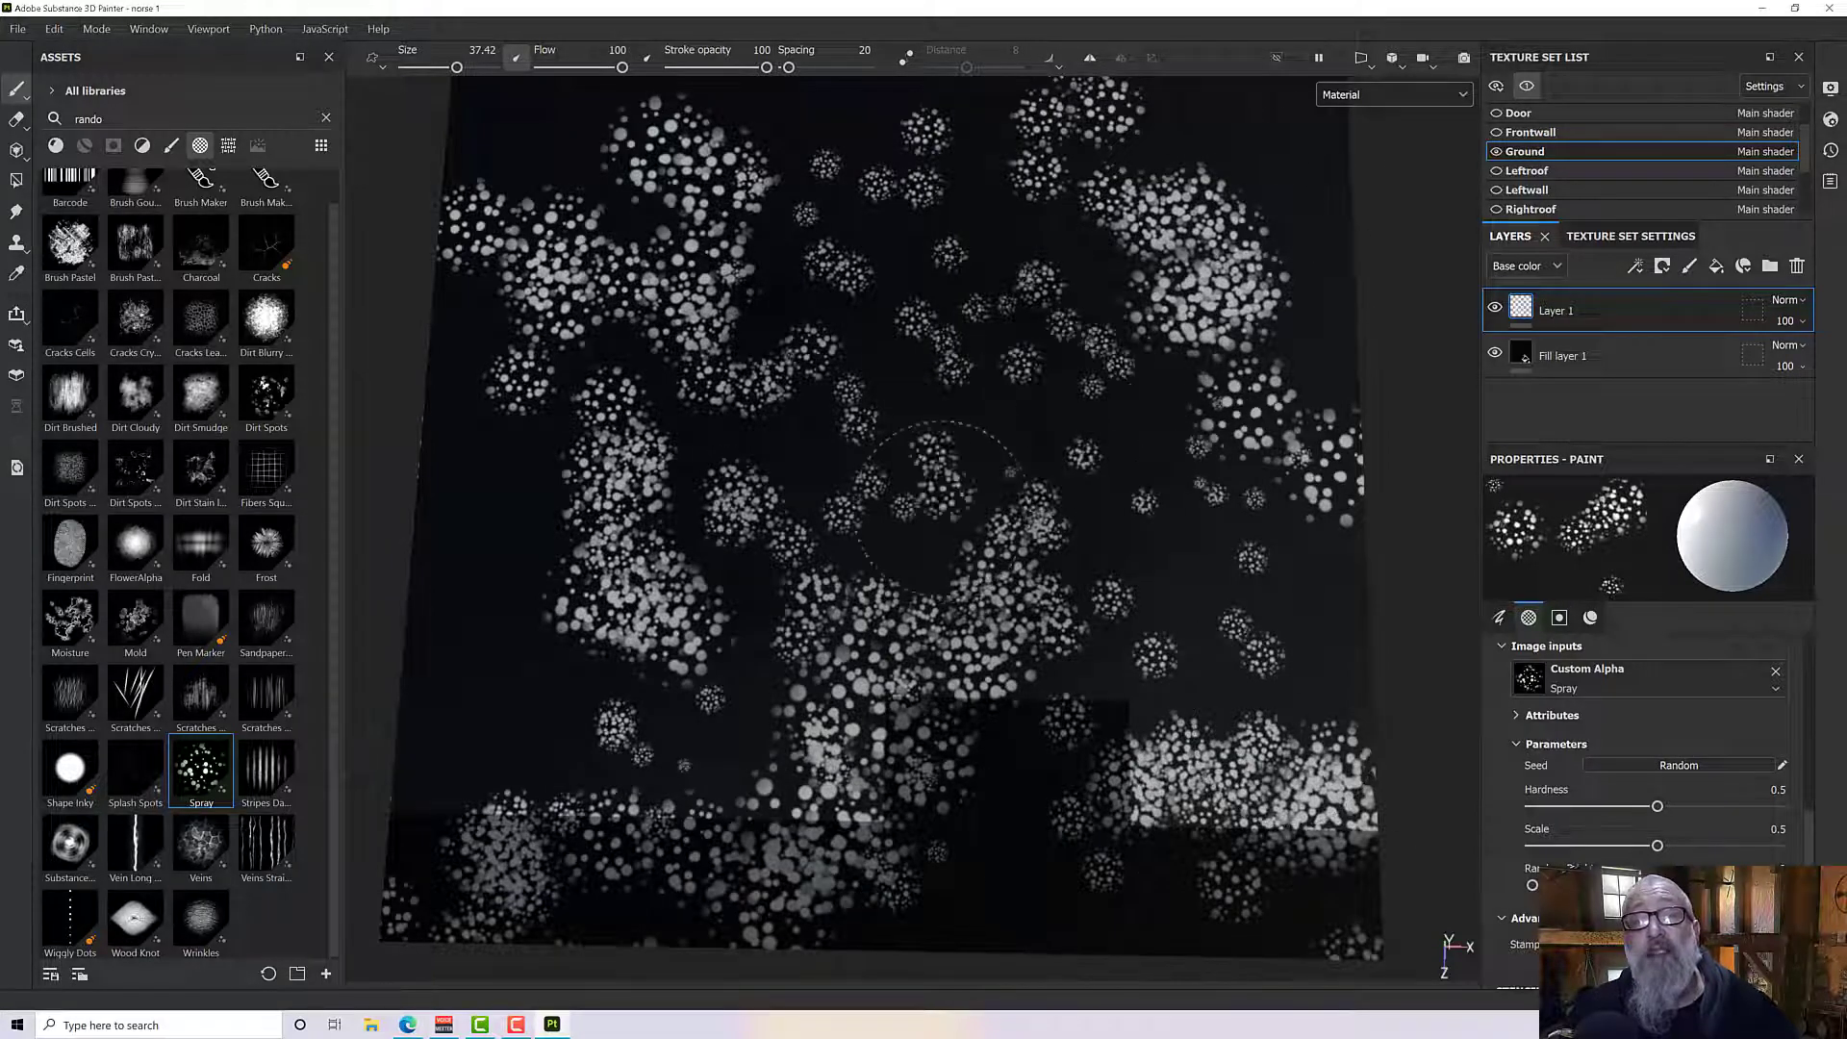
Step: Undo all the Spray strokes painted on the ground
mouse_move(1134, 578)
alt+mouse_down()
mouse_move(1253, 405)
mouse_move(1147, 534)
mouse_move(1010, 637)
alt+mouse_up()
key(ctrl+z)
key(ctrl+z)
key(ctrl+z)
key(ctrl+z)
key(ctrl+z)
key(ctrl+z)
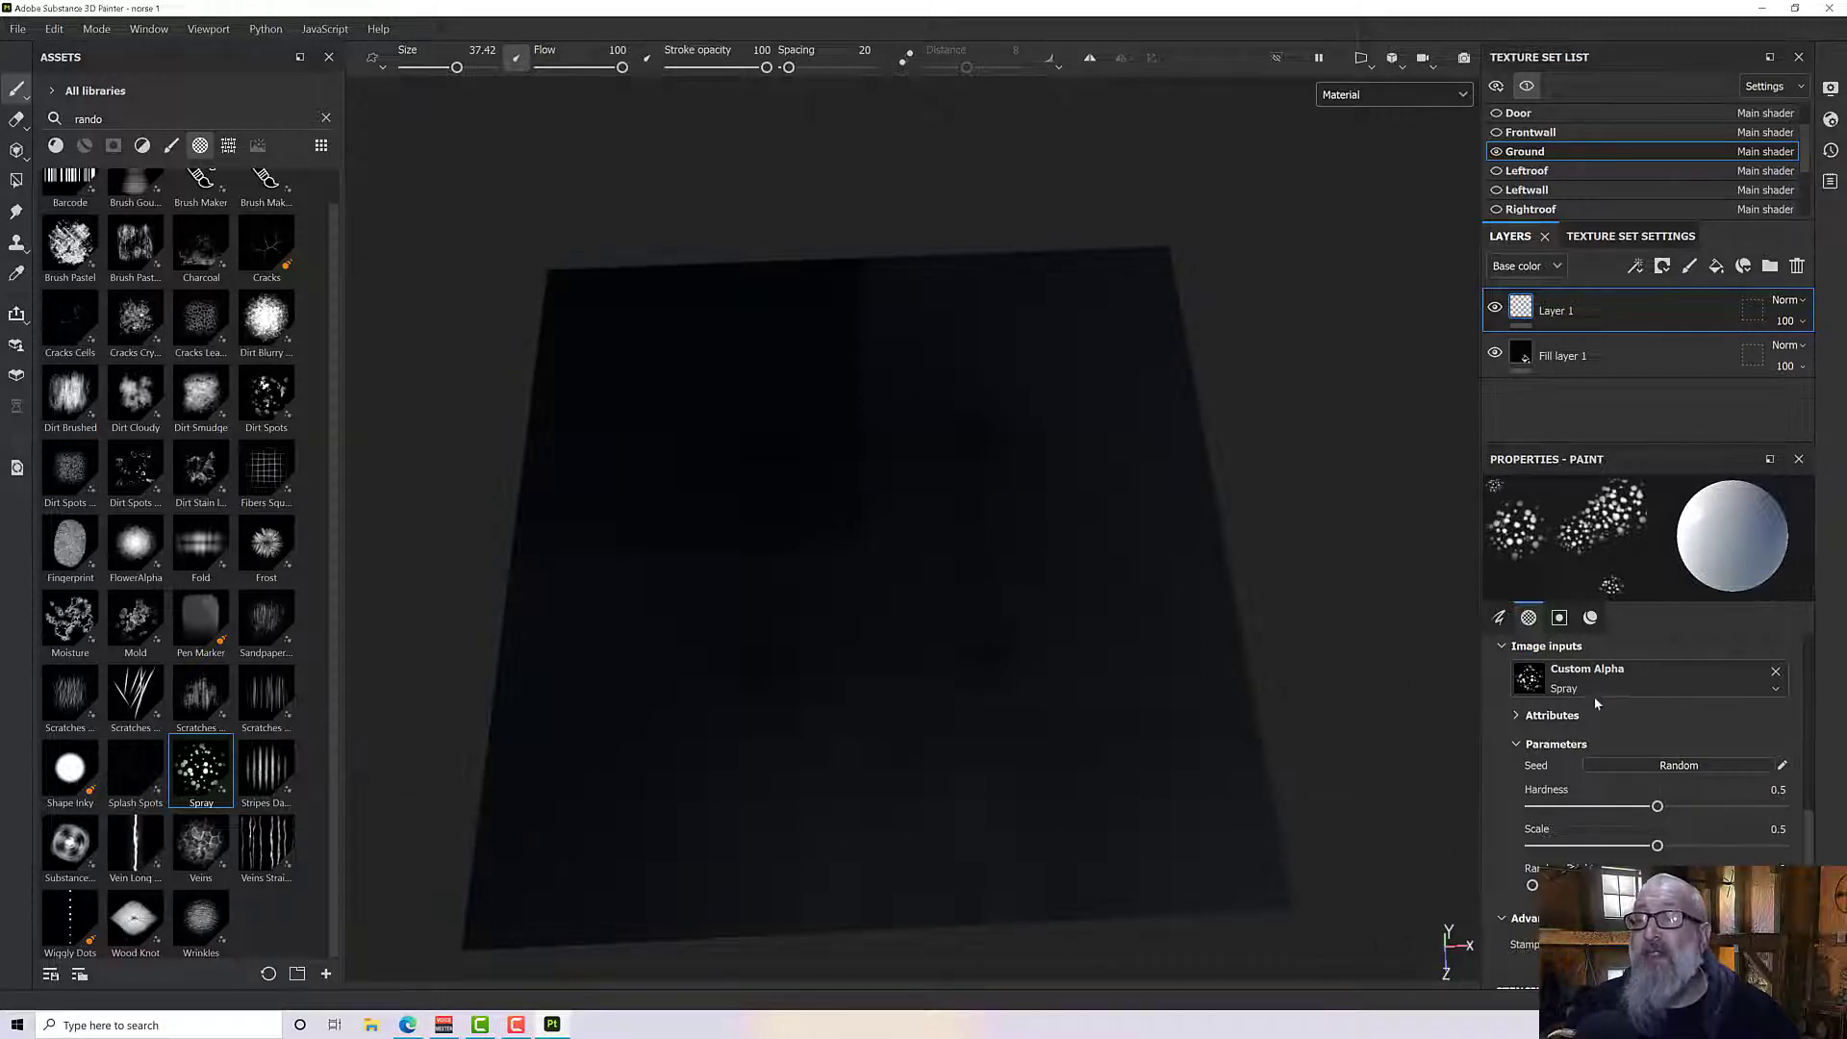
Step: Add an empty paint layer above the Norse Logs folder in the Frontwall texture set
alt+drag(1055, 740, 1084, 687)
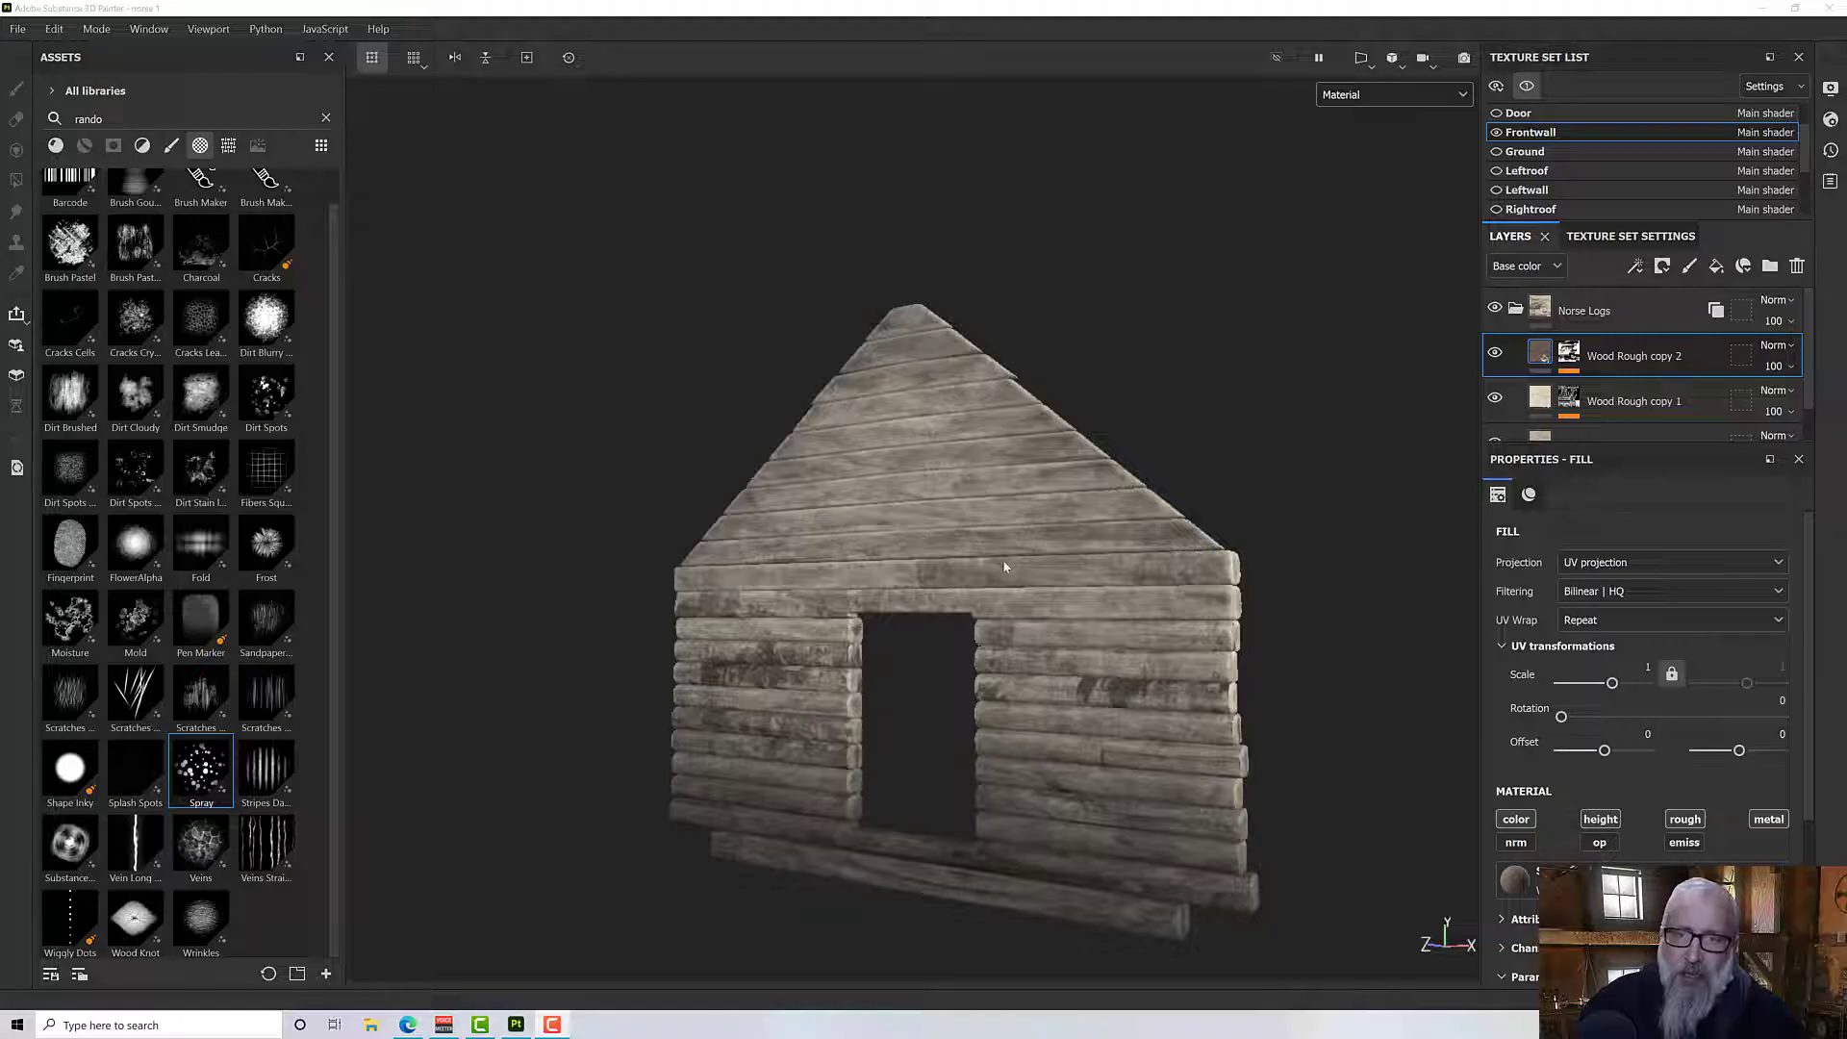
alt+drag(1004, 563, 1002, 527)
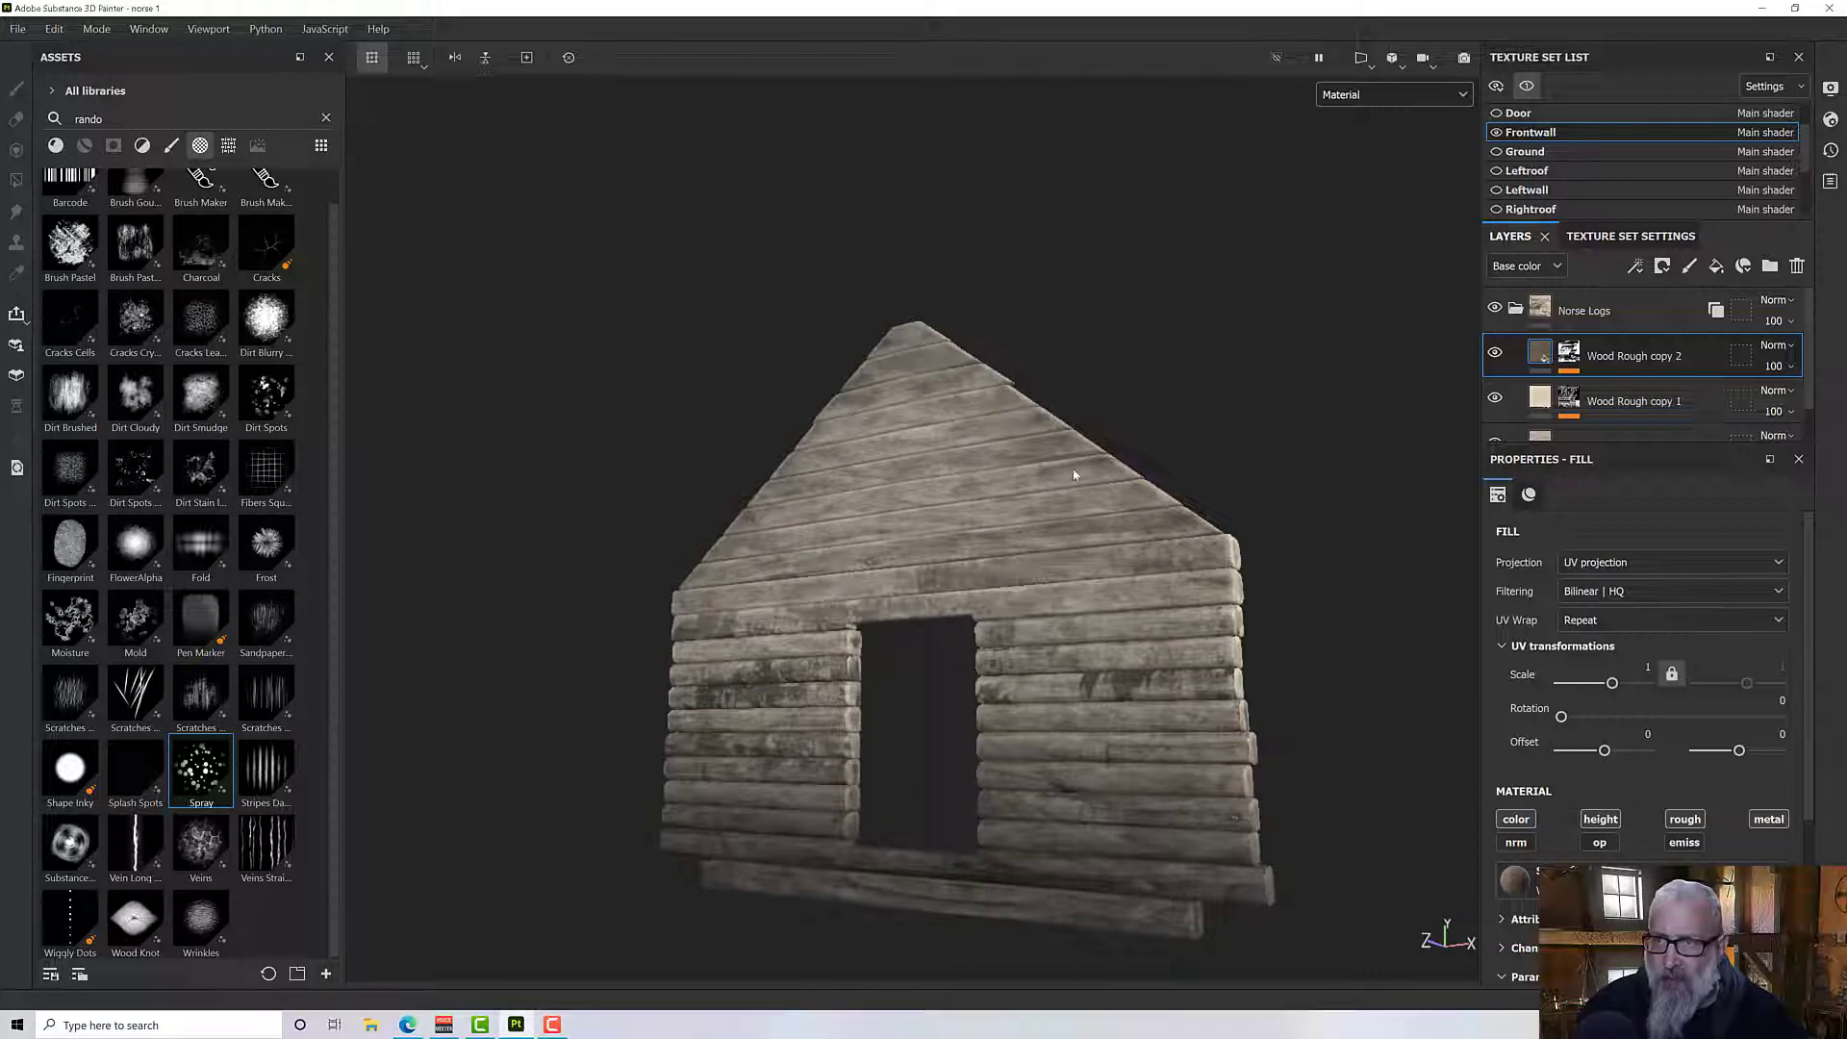
alt+middle_drag(1078, 471, 998, 379)
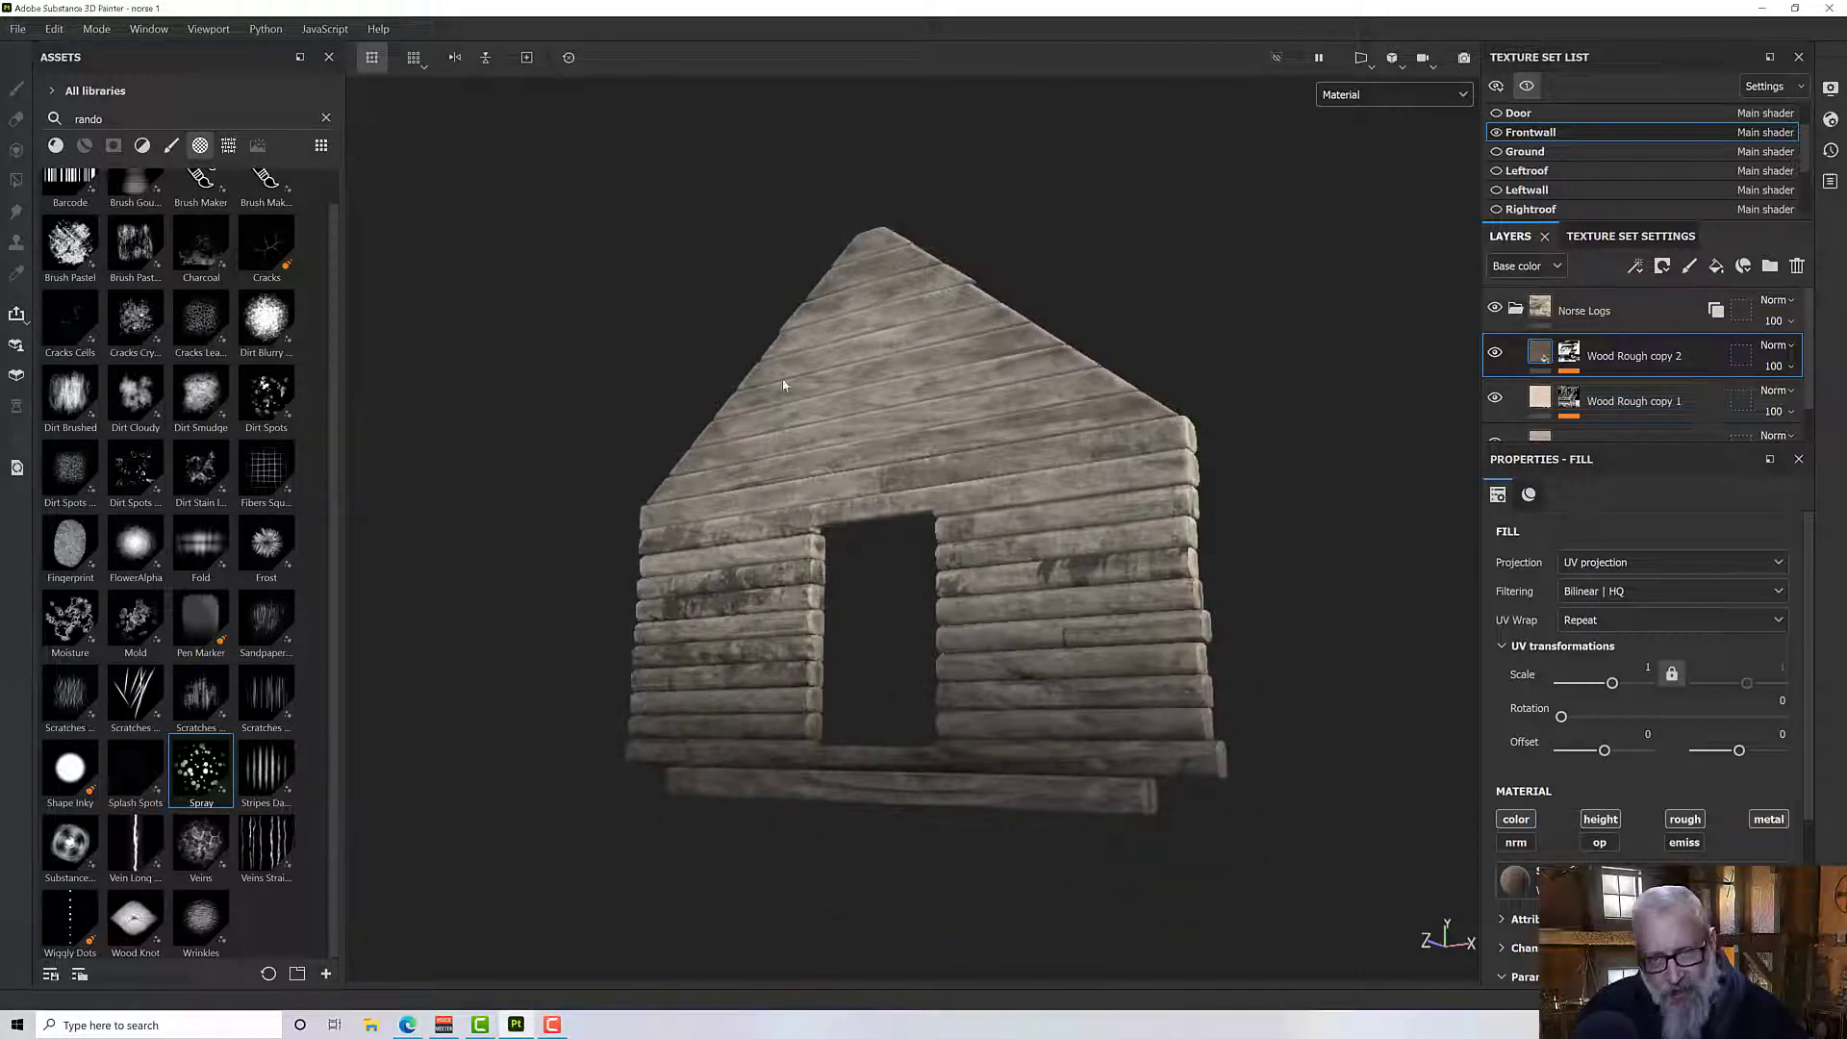
alt+drag(1059, 470, 1104, 497)
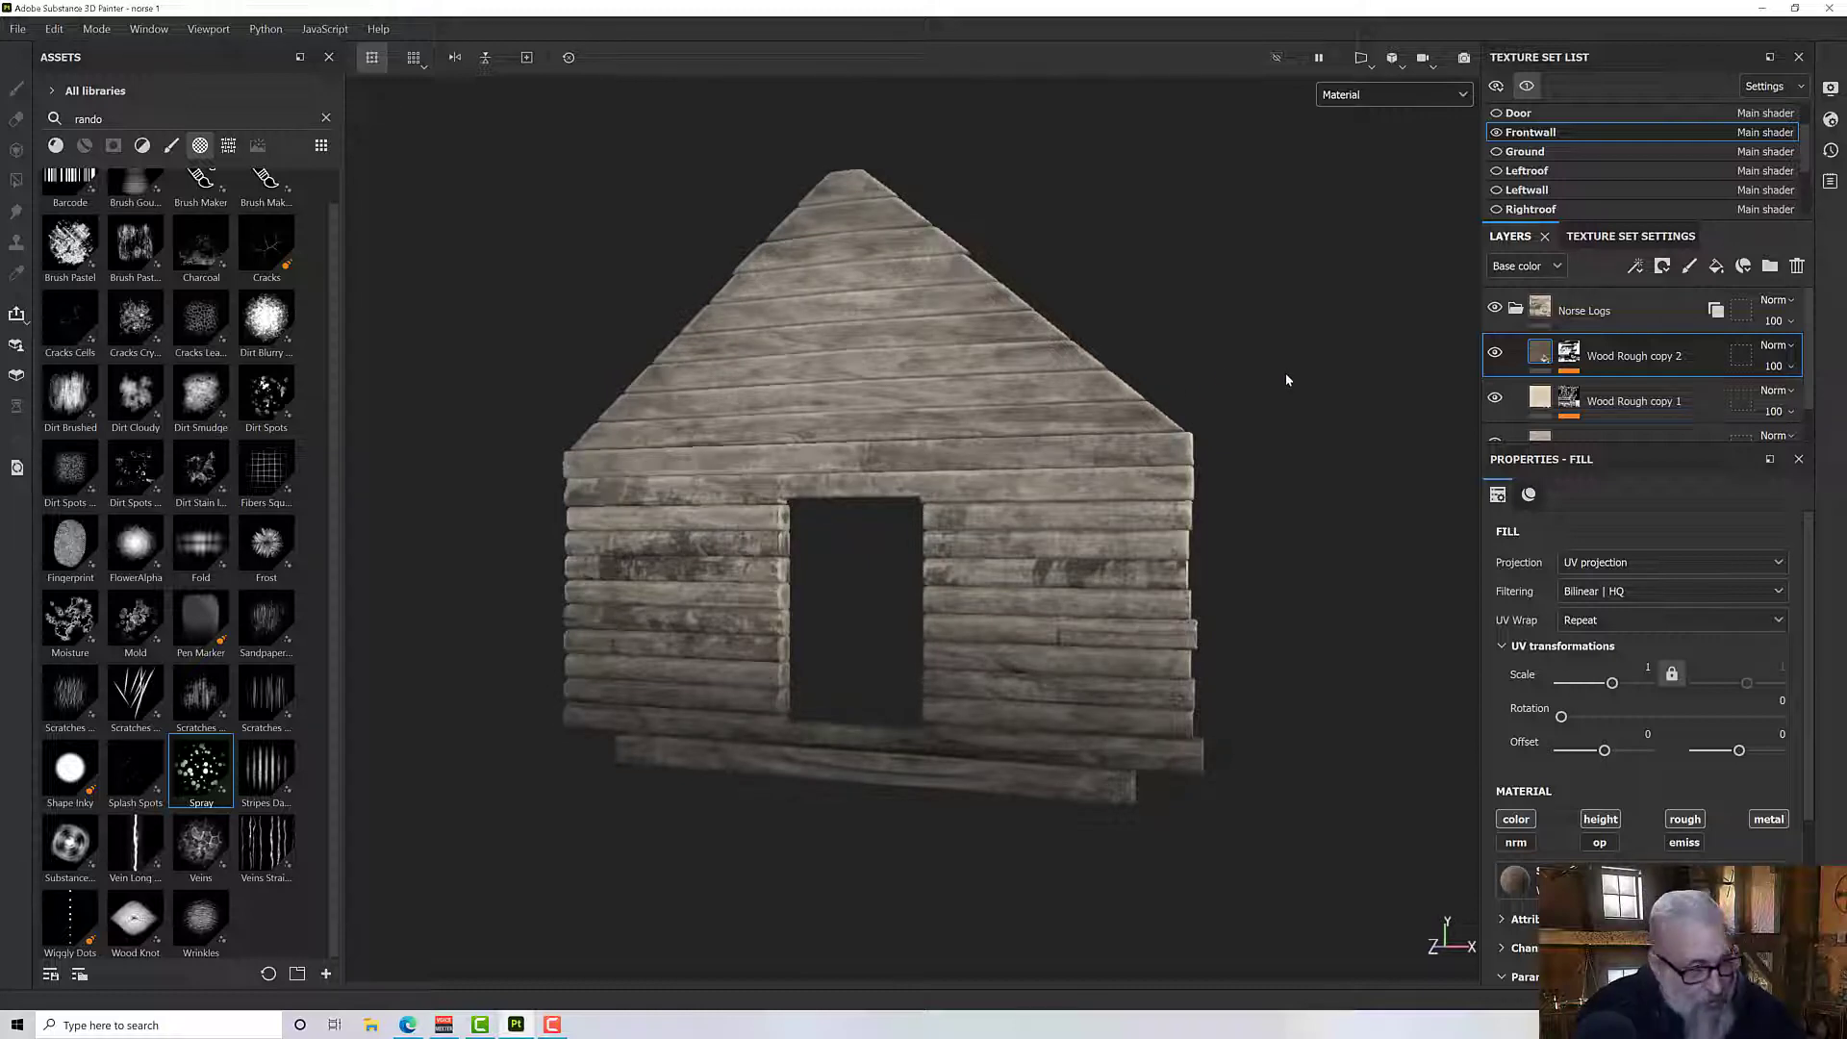
click(1635, 313)
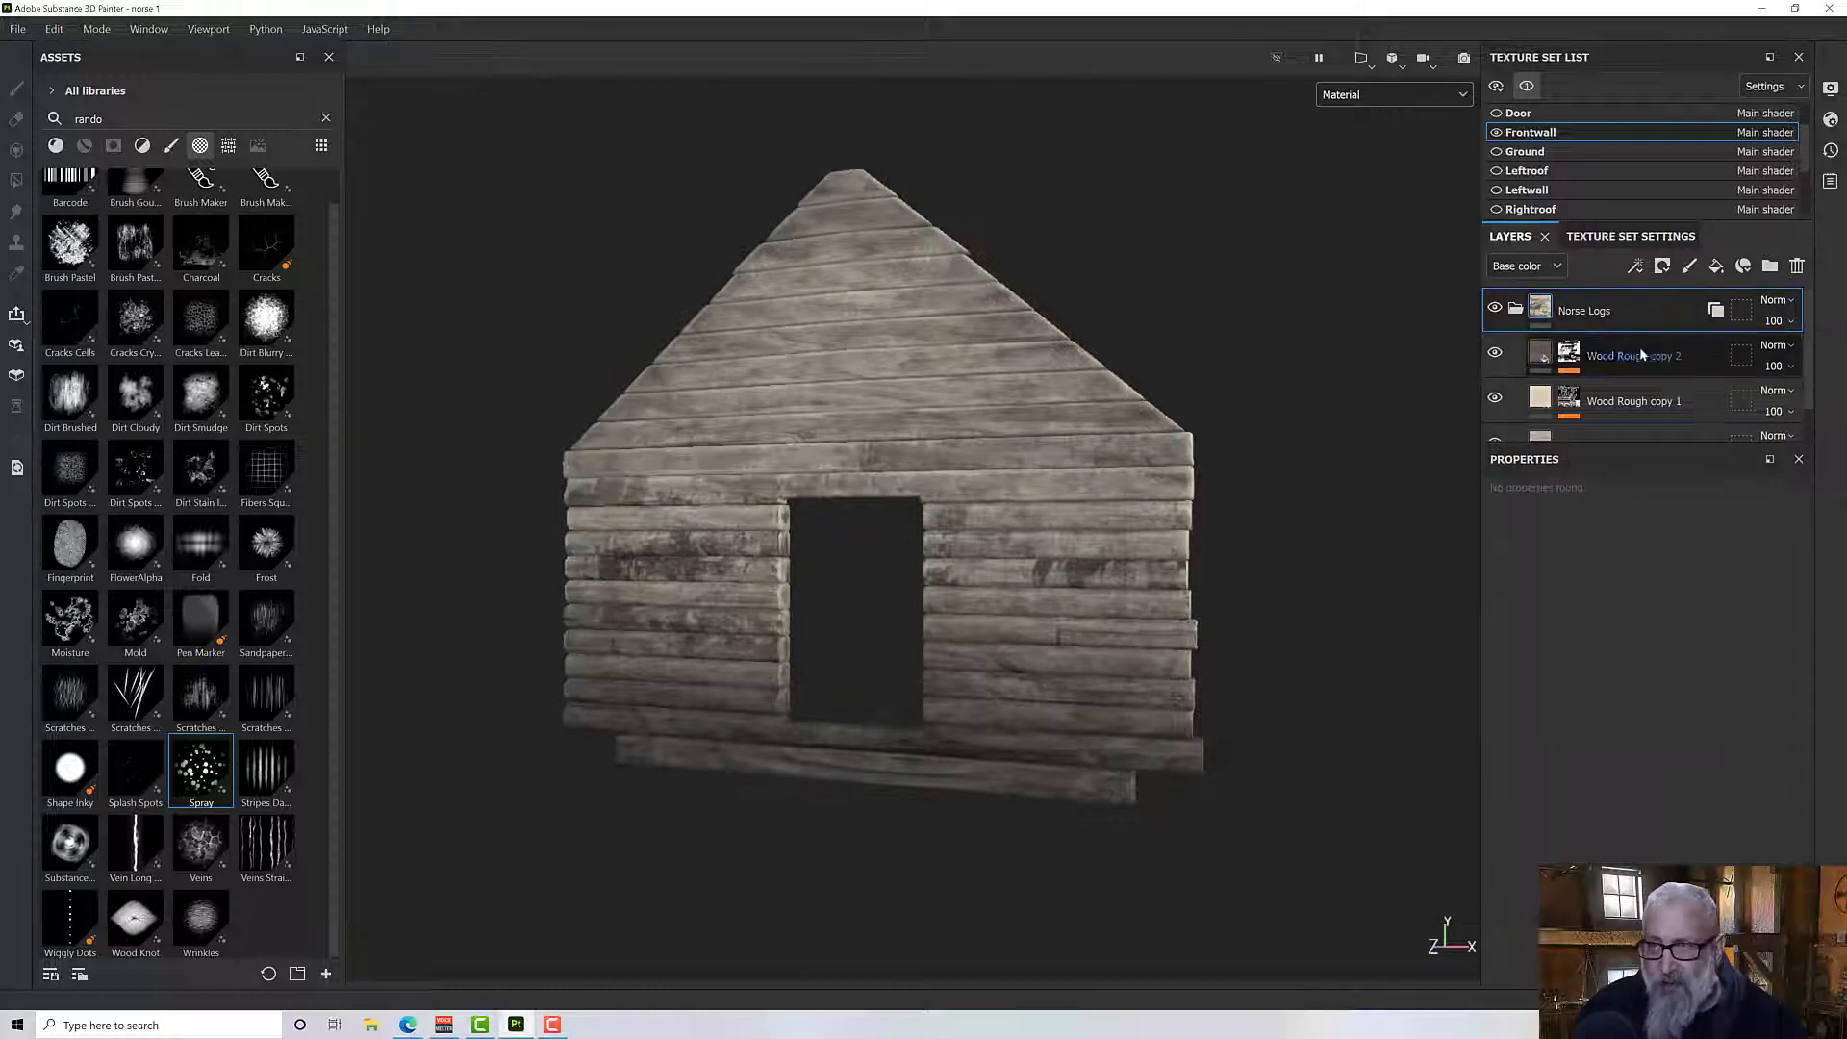
click(1689, 267)
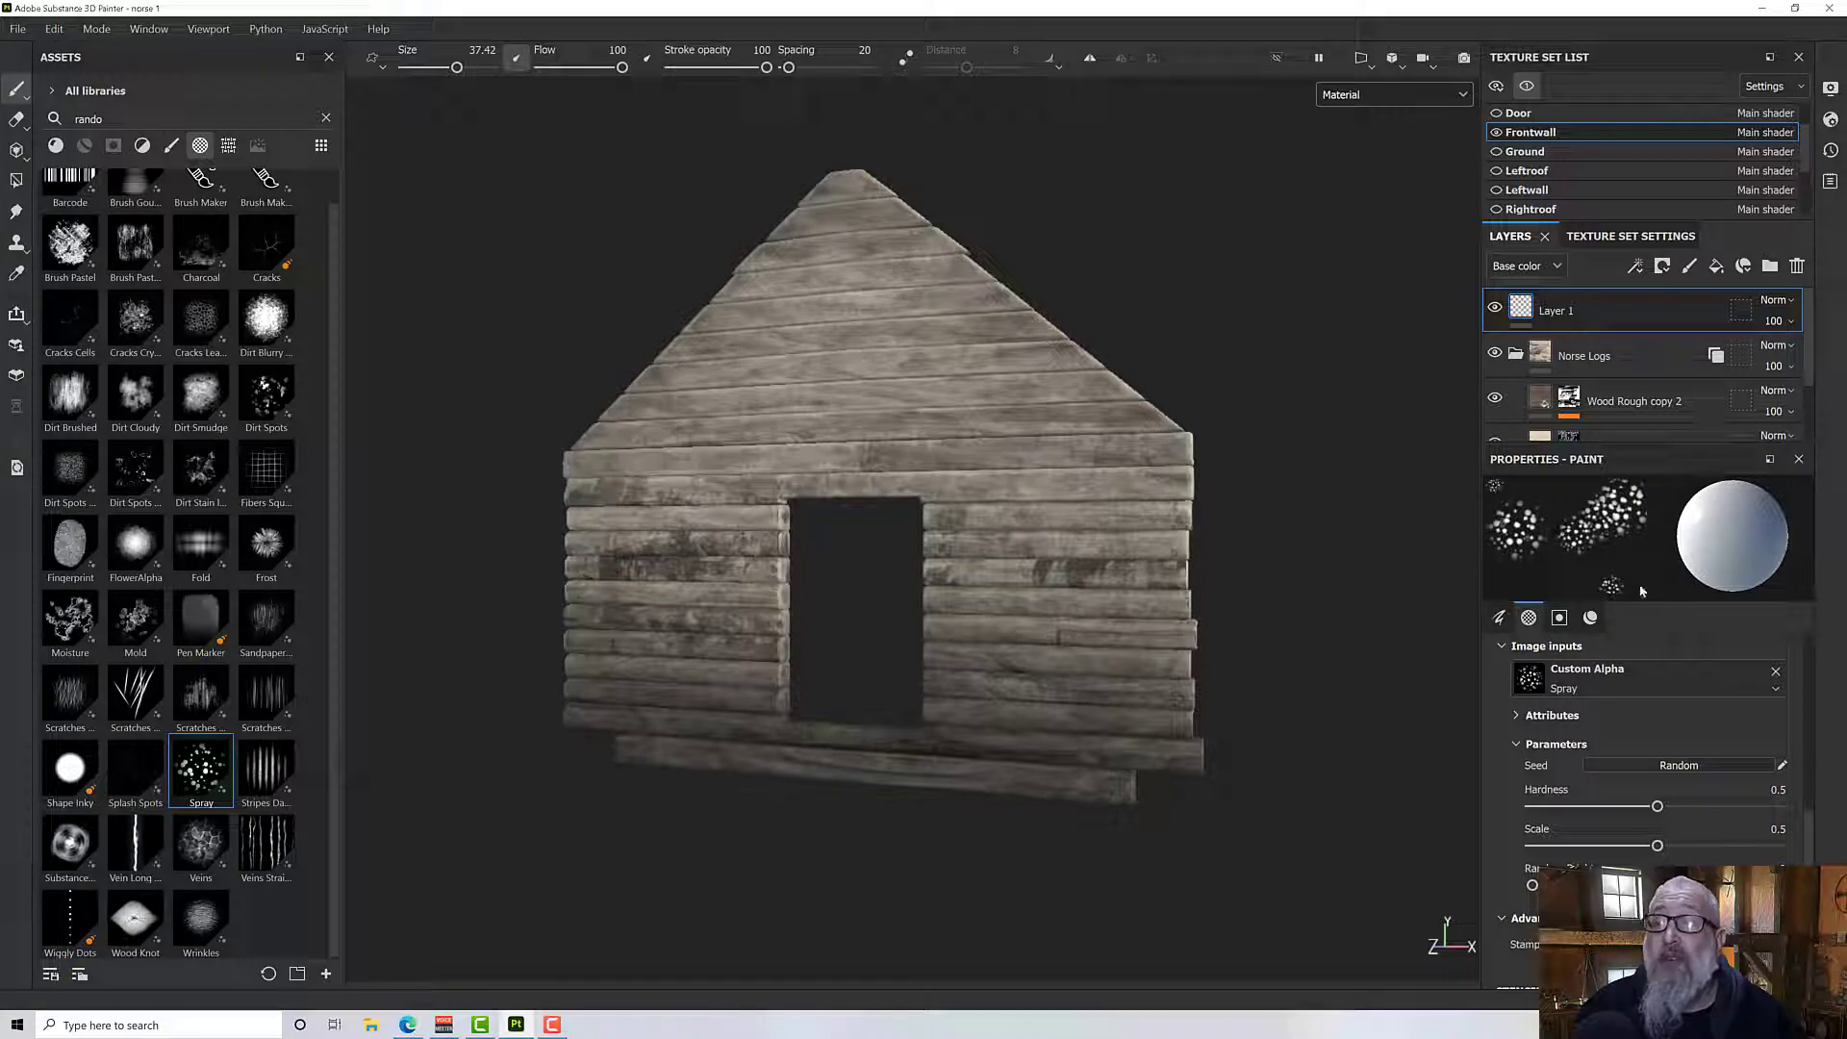
alt+drag(646, 671, 800, 615)
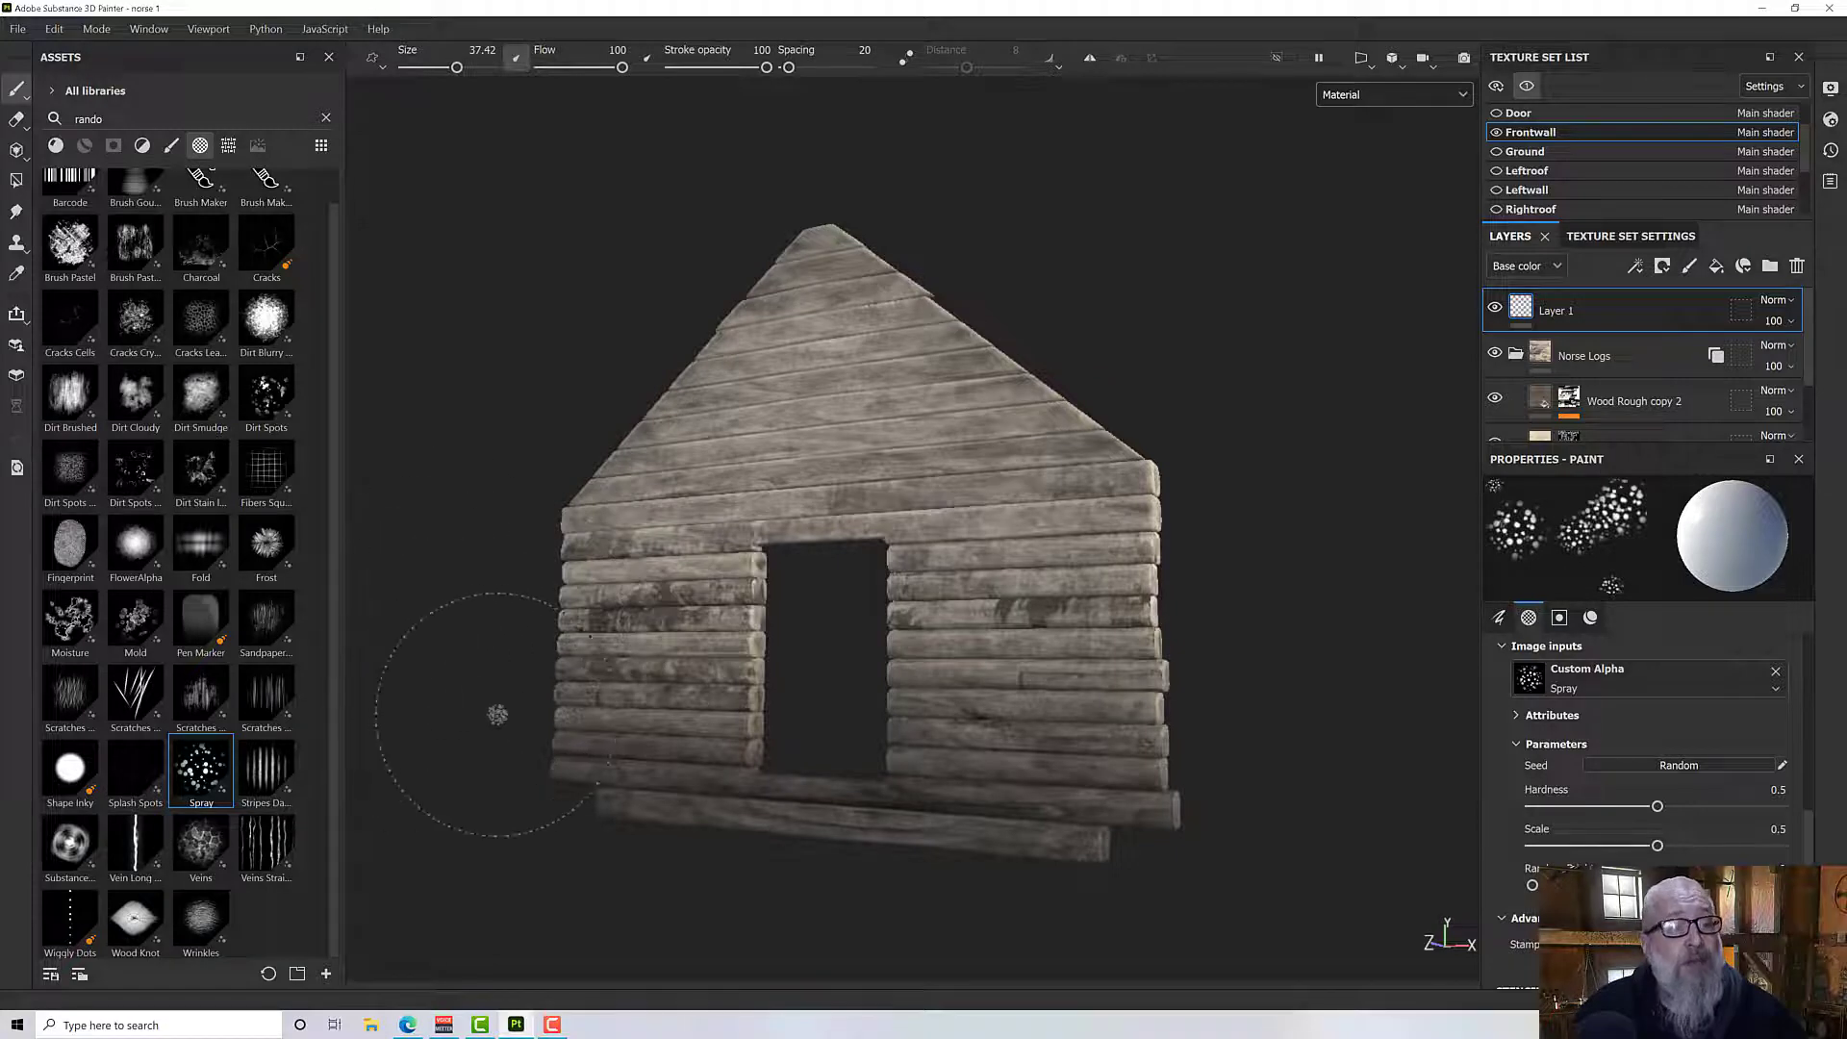
scroll(239, 689, up, 1)
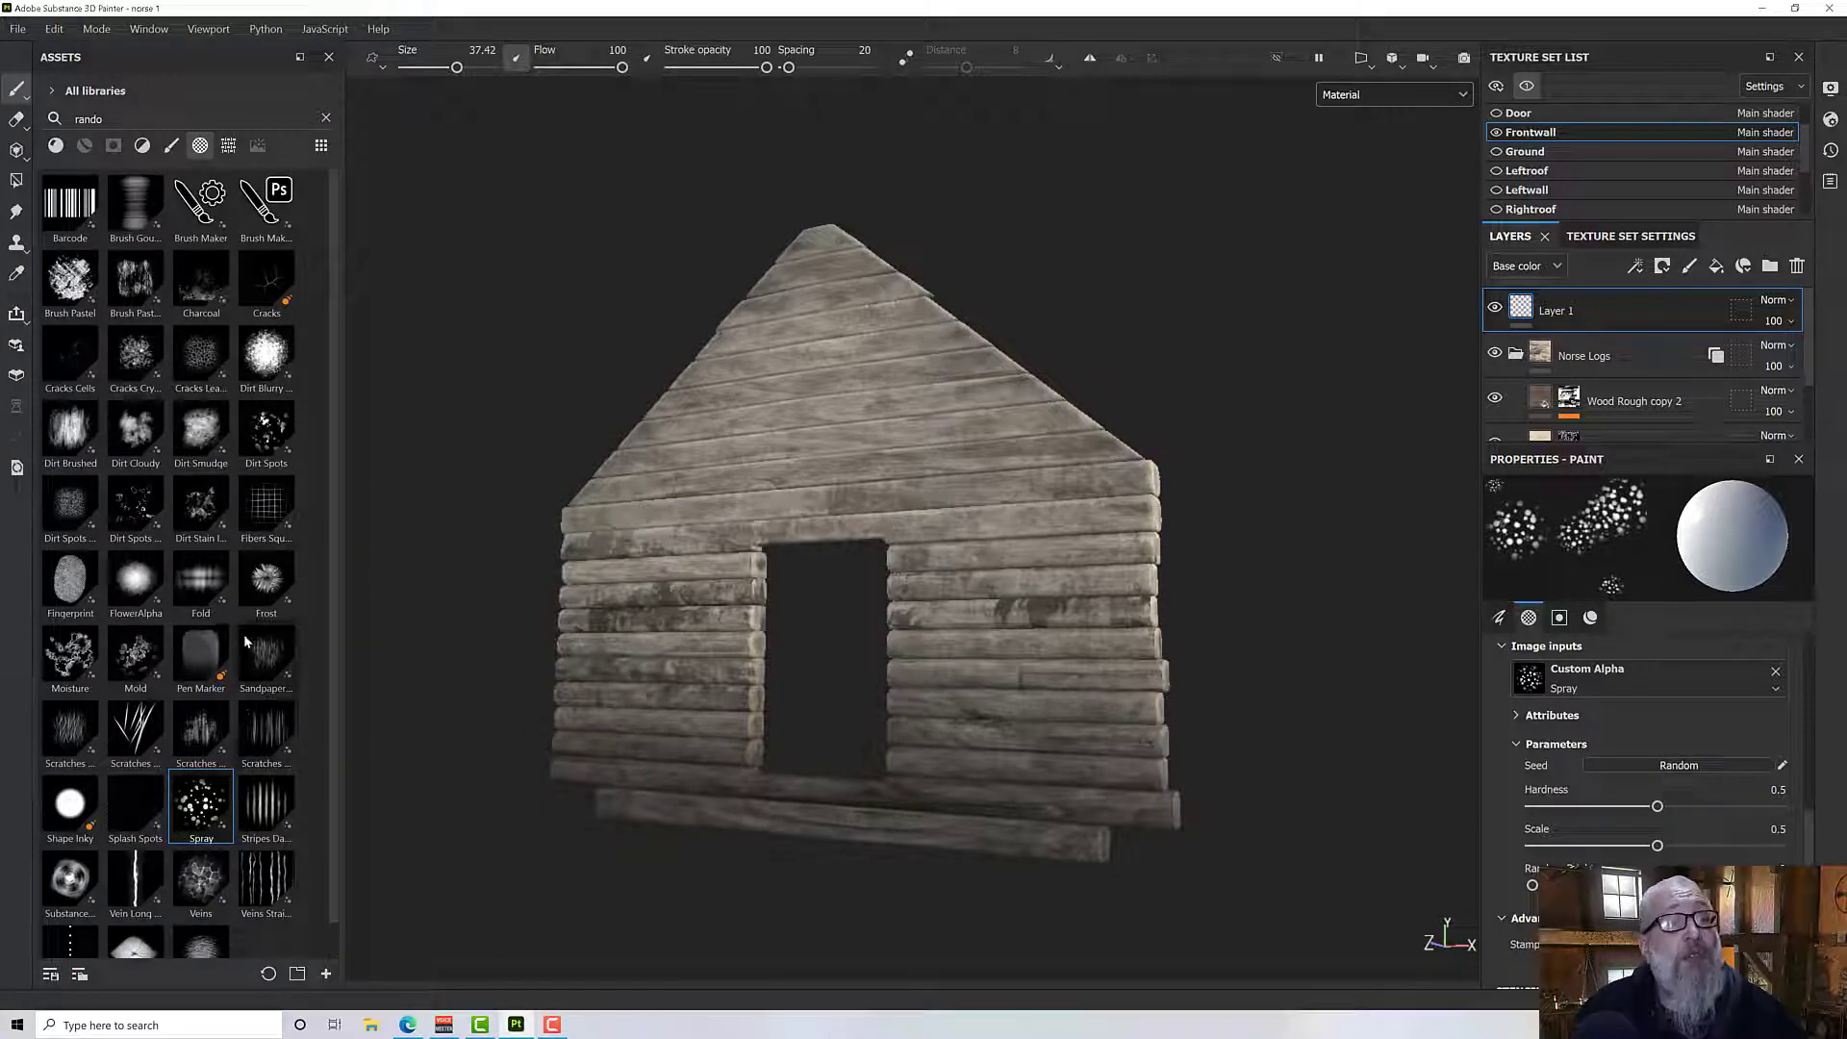
mouse_move(245, 641)
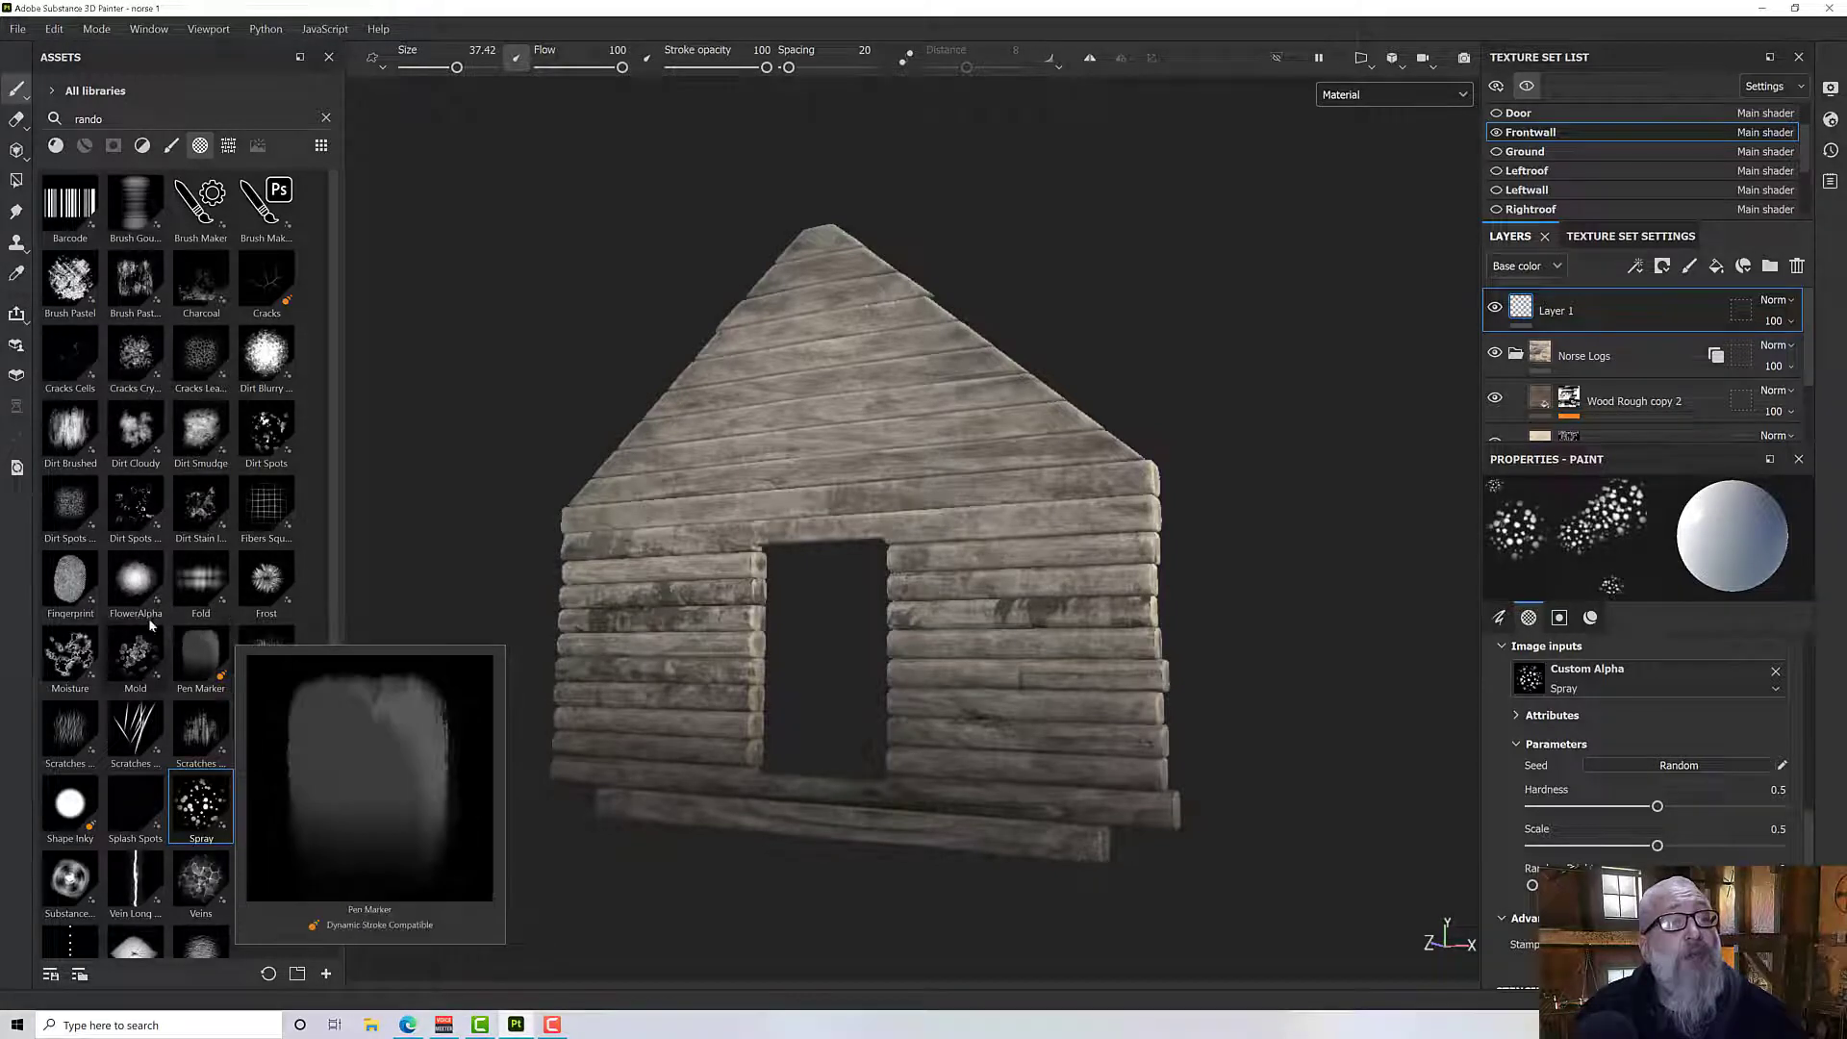
click(80, 434)
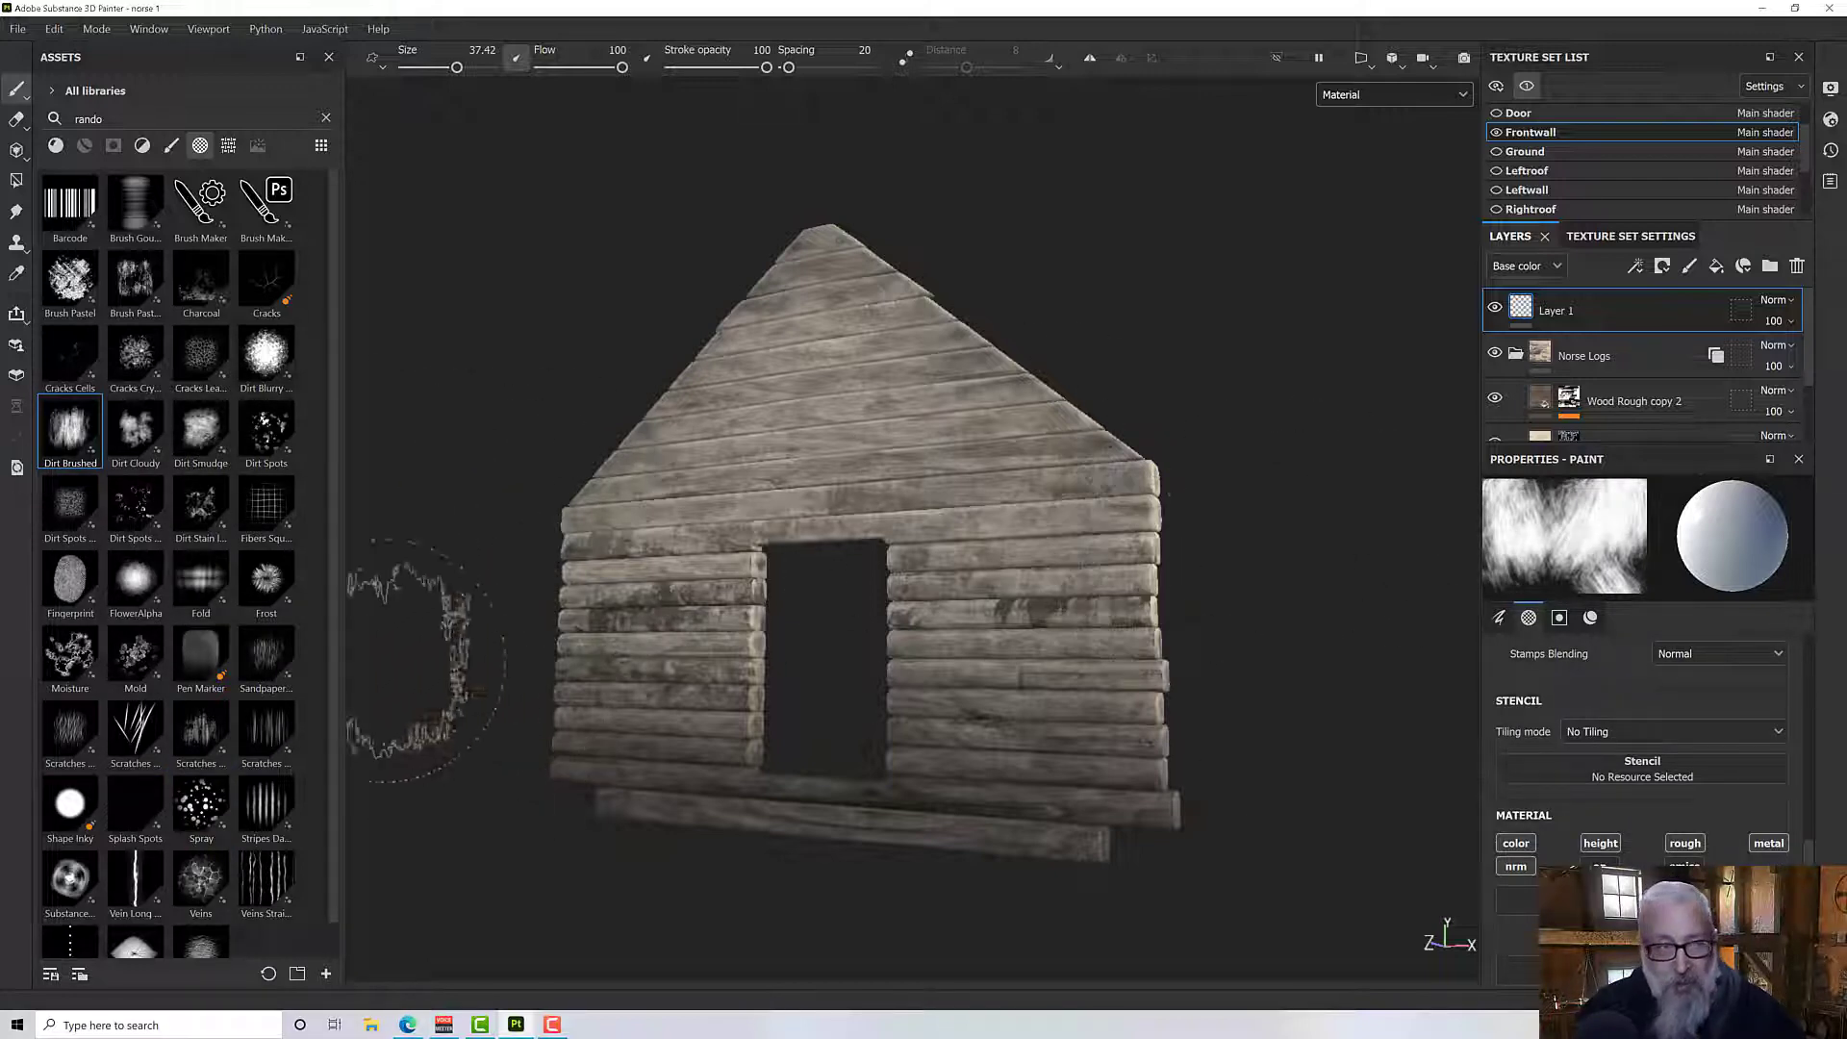
Step: Clear the asset search, assign Brush Maker Dynamic as the brush alpha and set its pattern to Custom Alpha
click(325, 118)
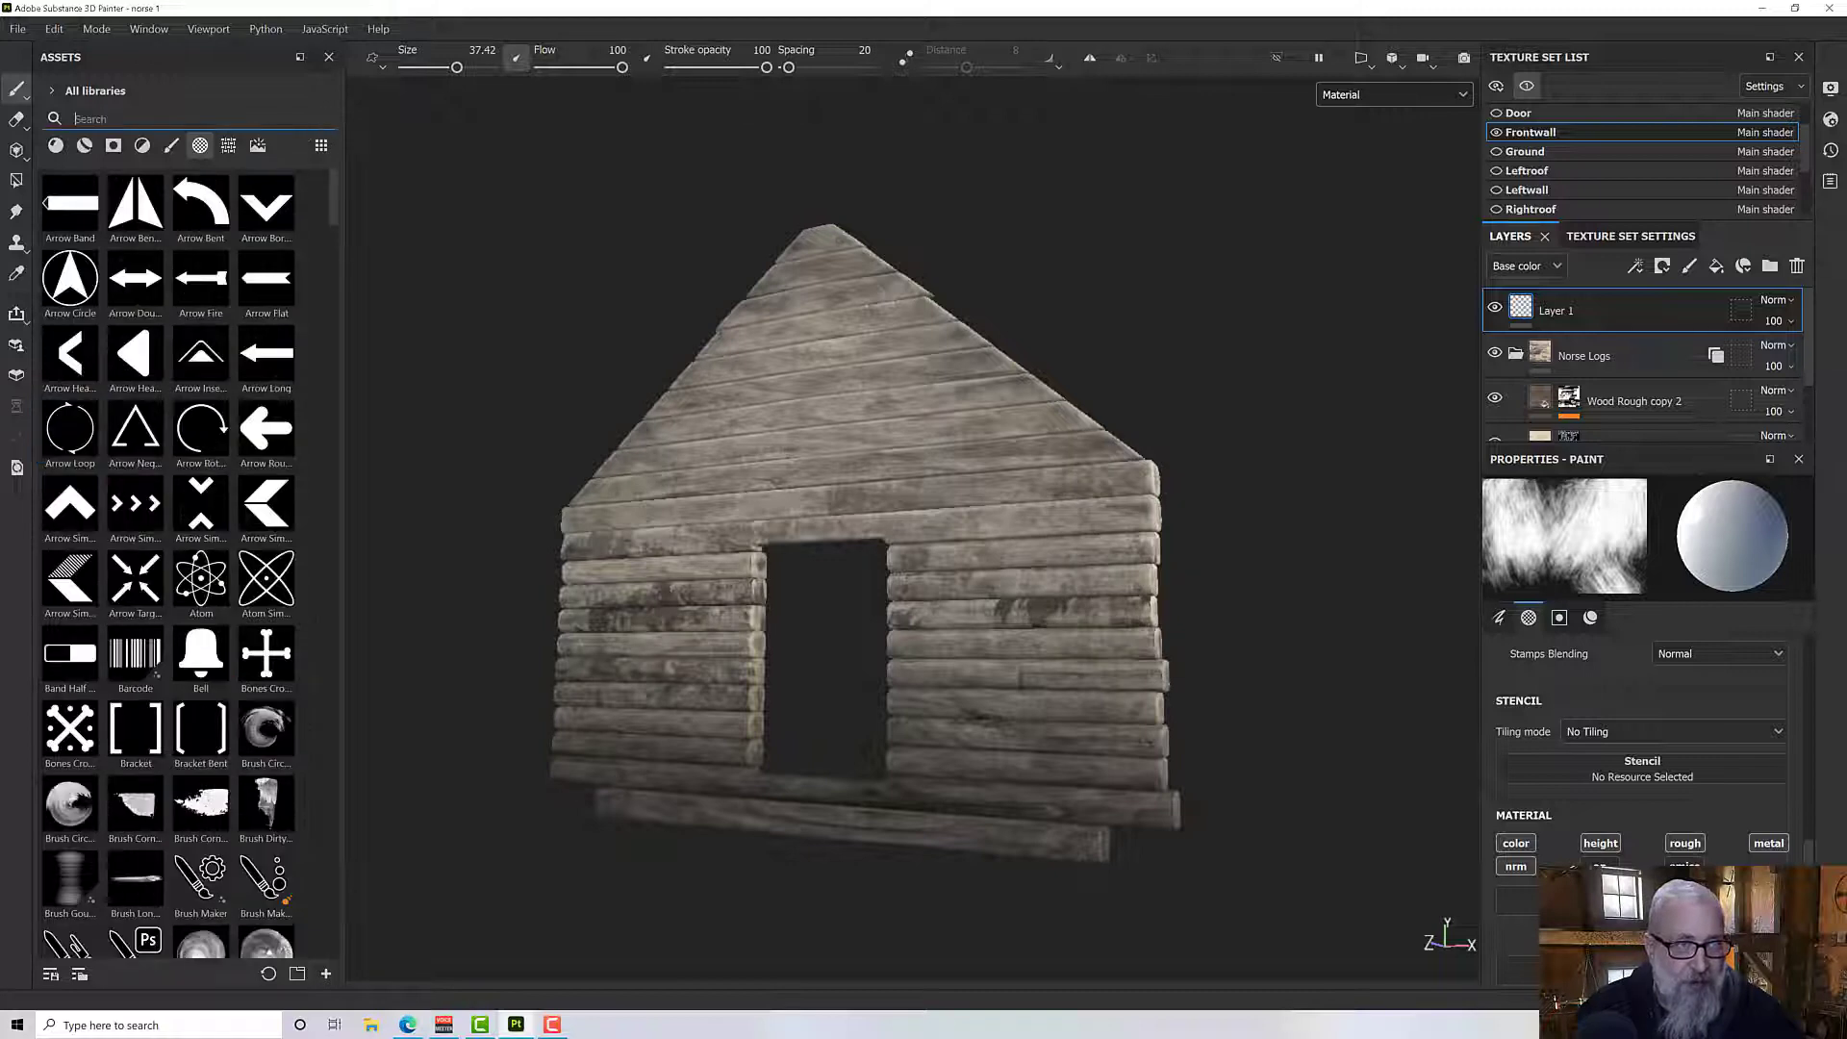
click(282, 883)
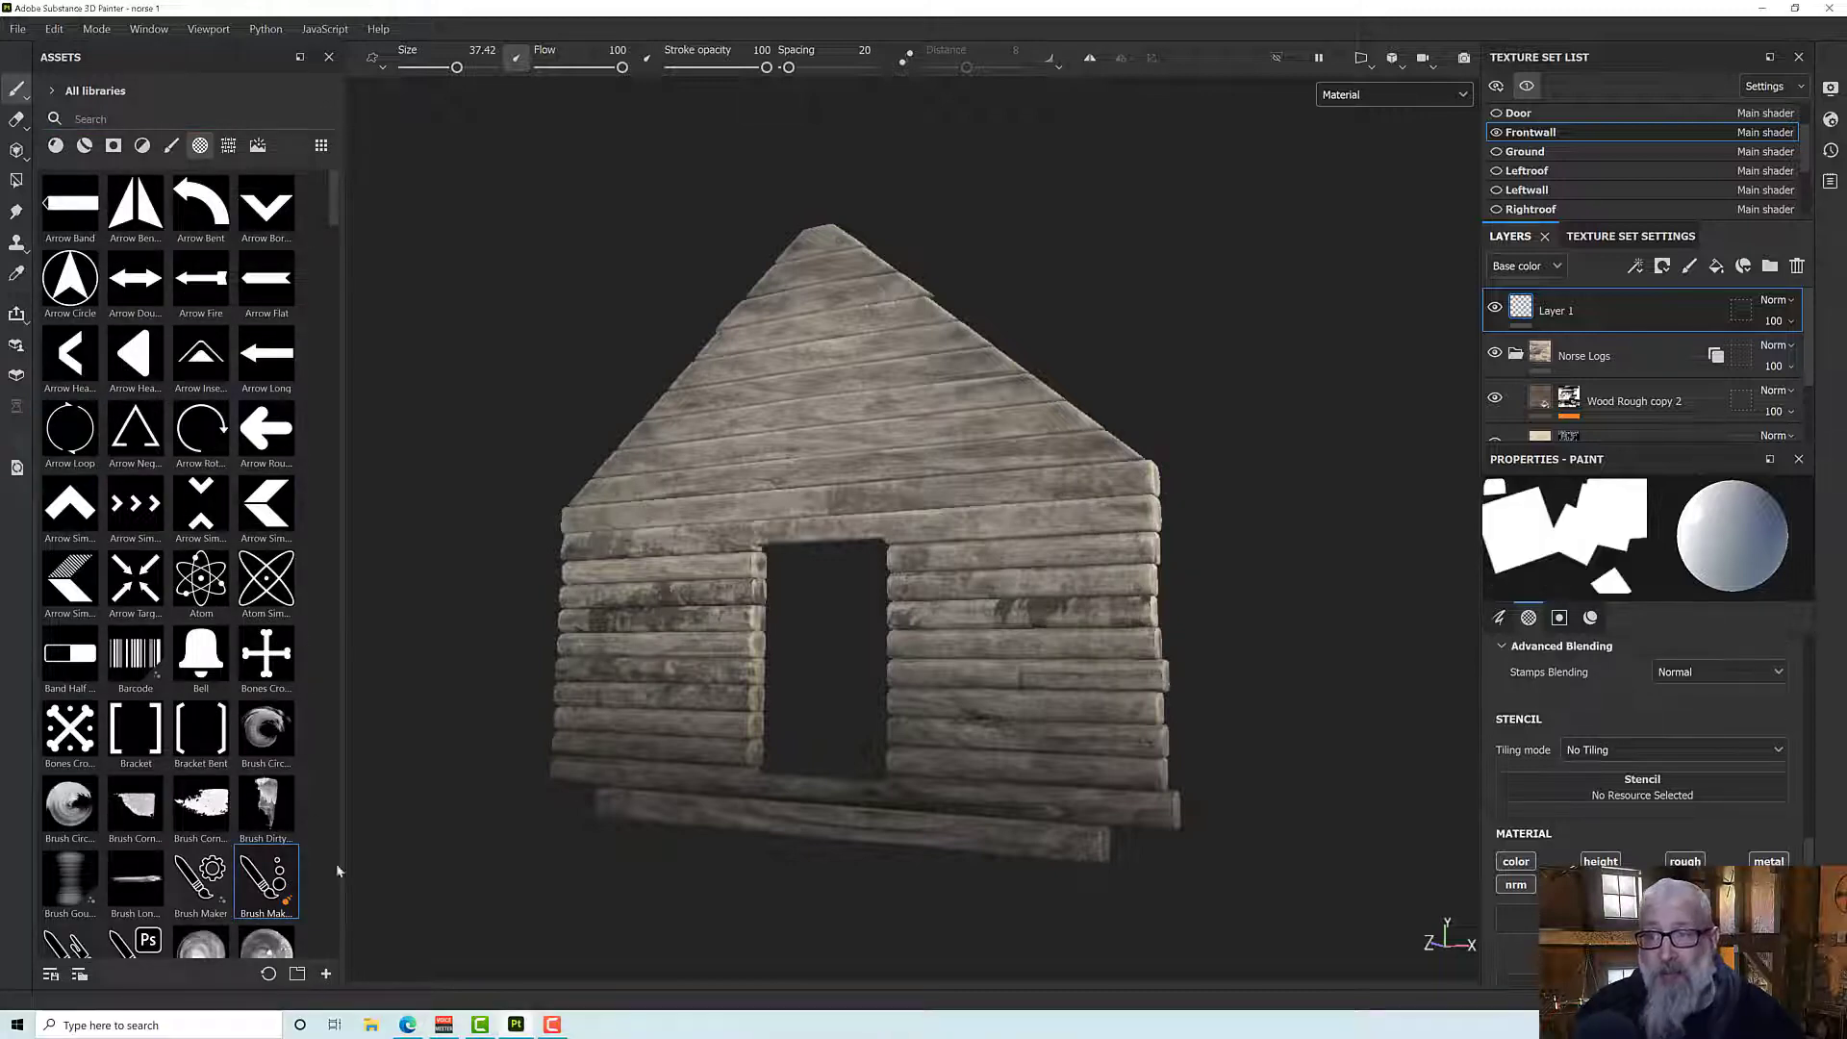
scroll(1527, 837, down, 5)
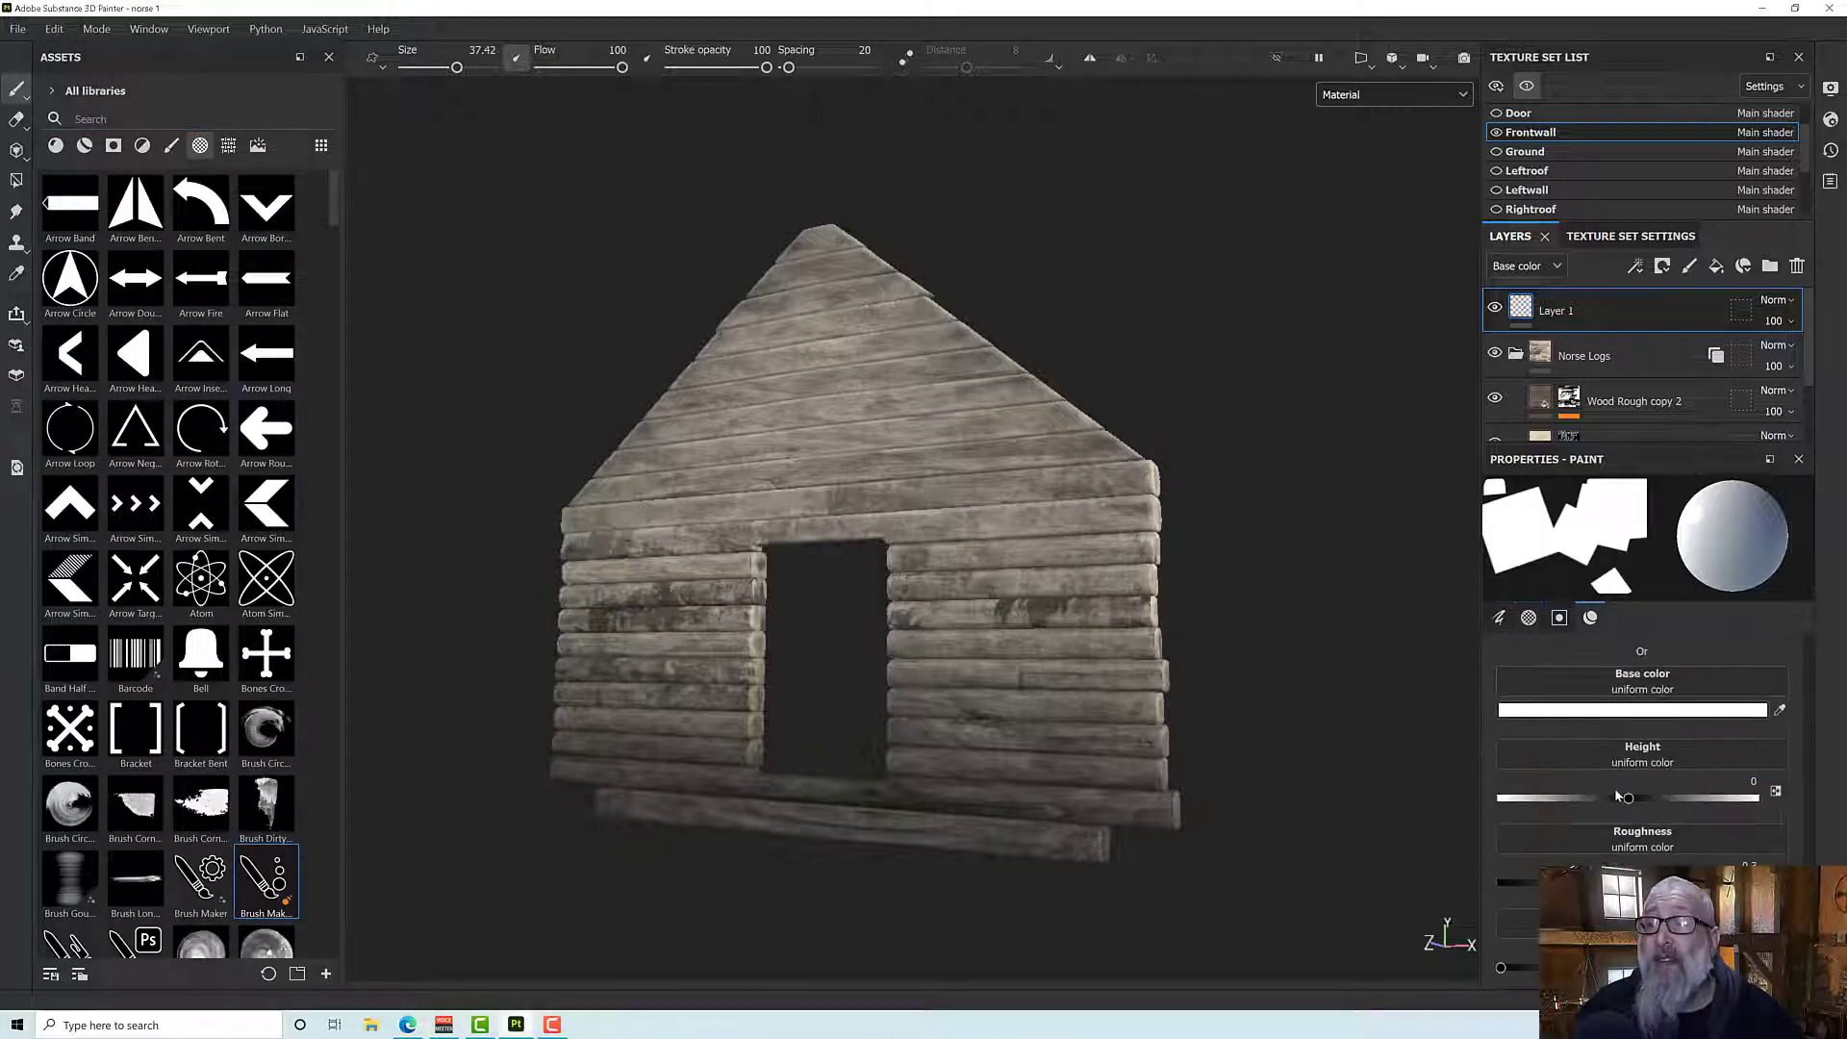
scroll(1578, 741, up, 8)
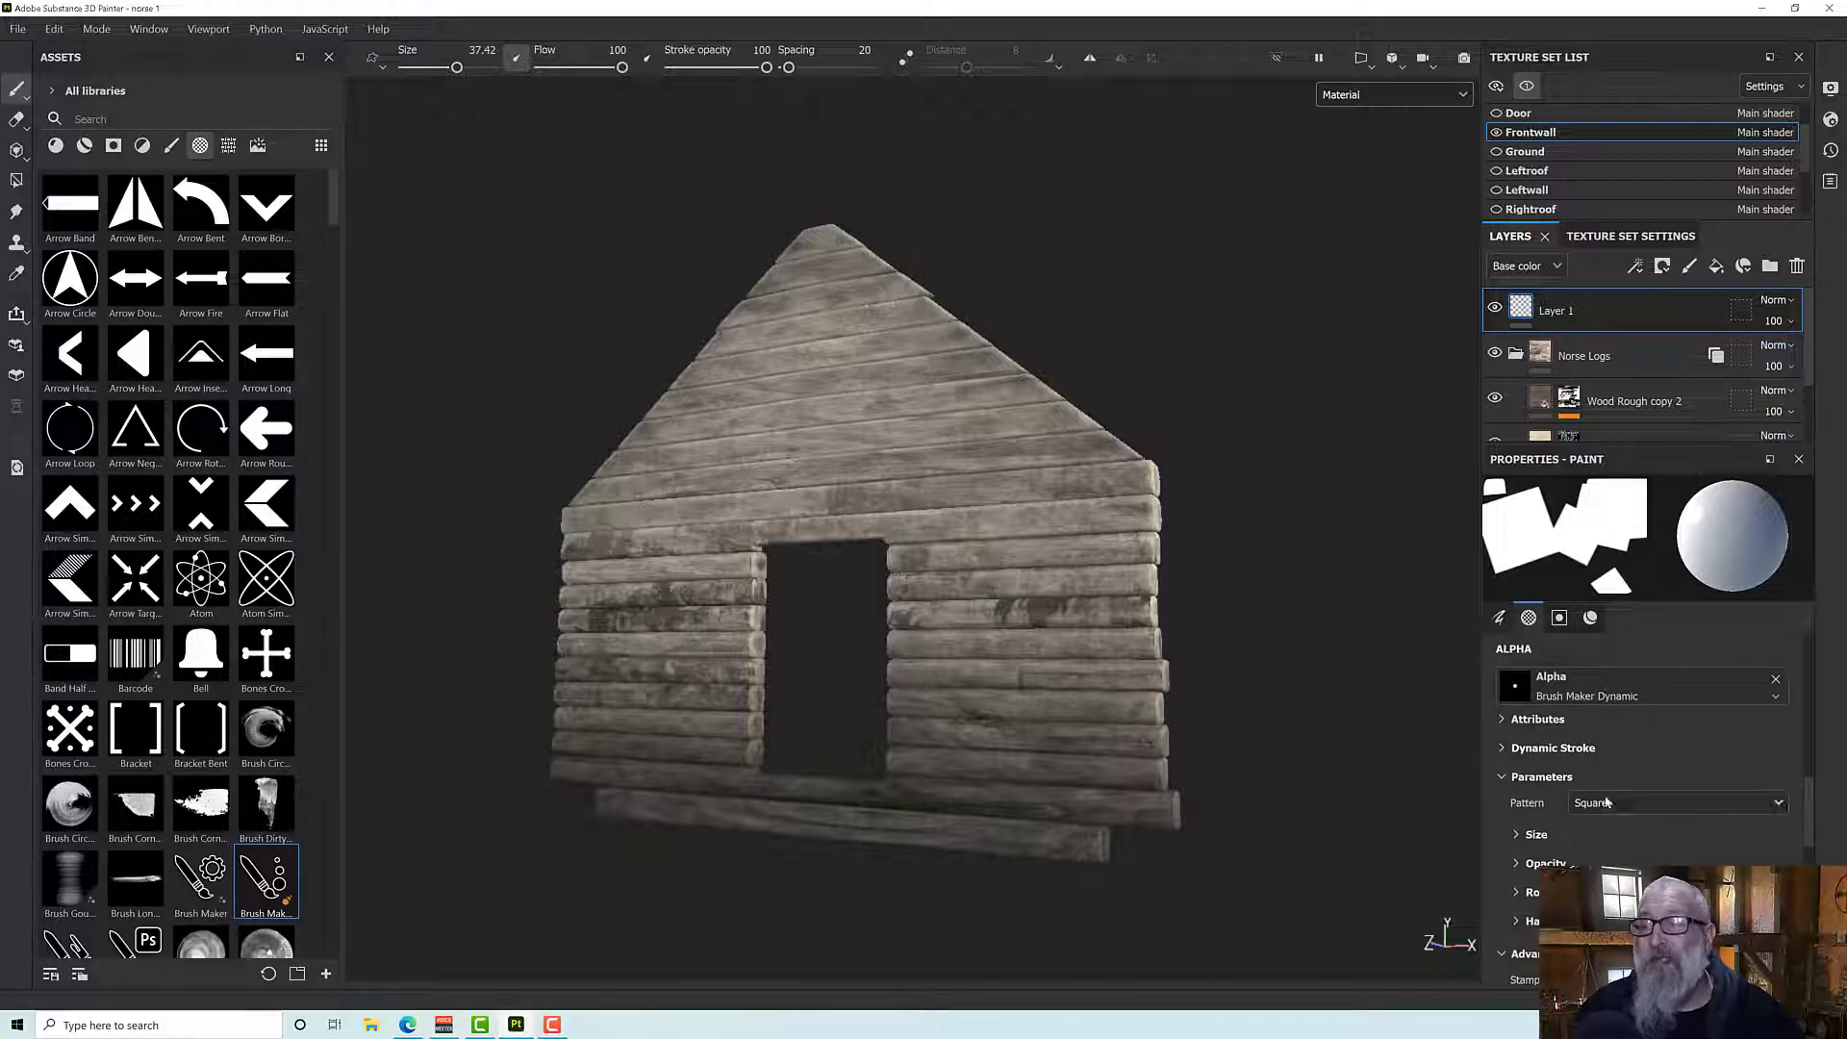
click(1607, 802)
click(1619, 823)
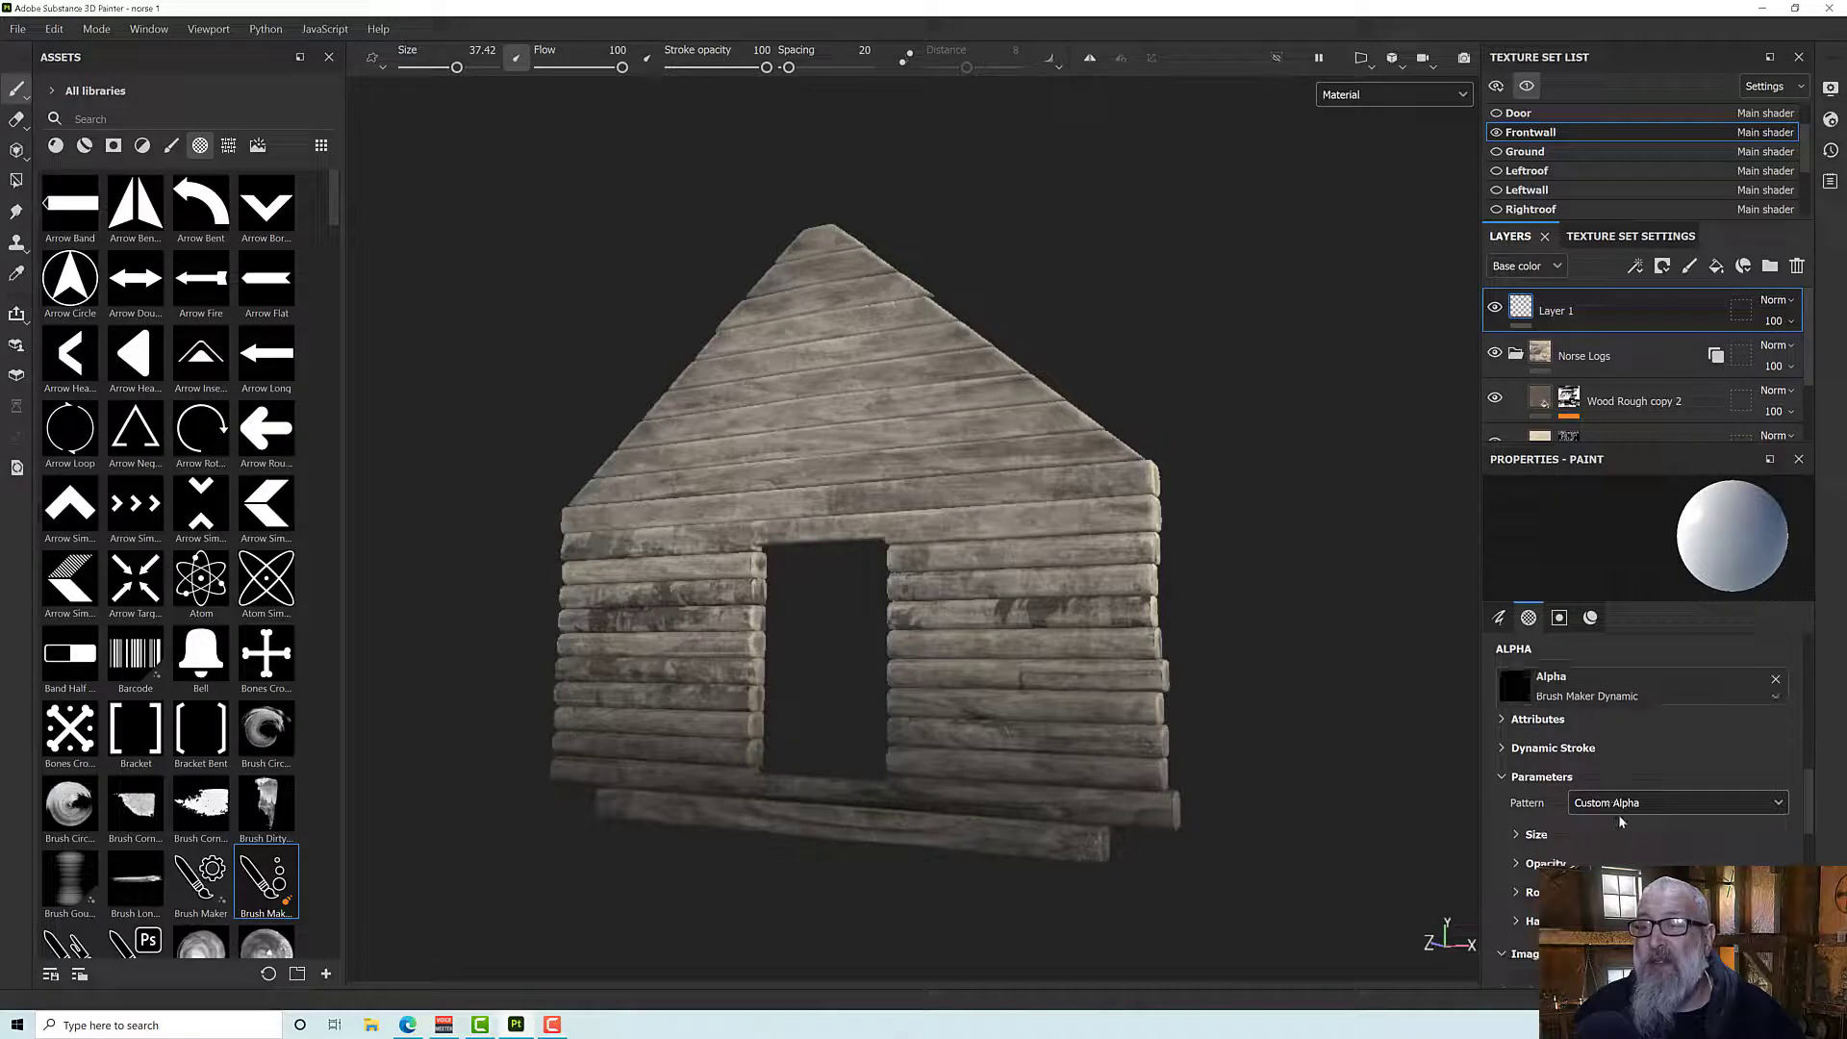
scroll(1619, 822, down, 1)
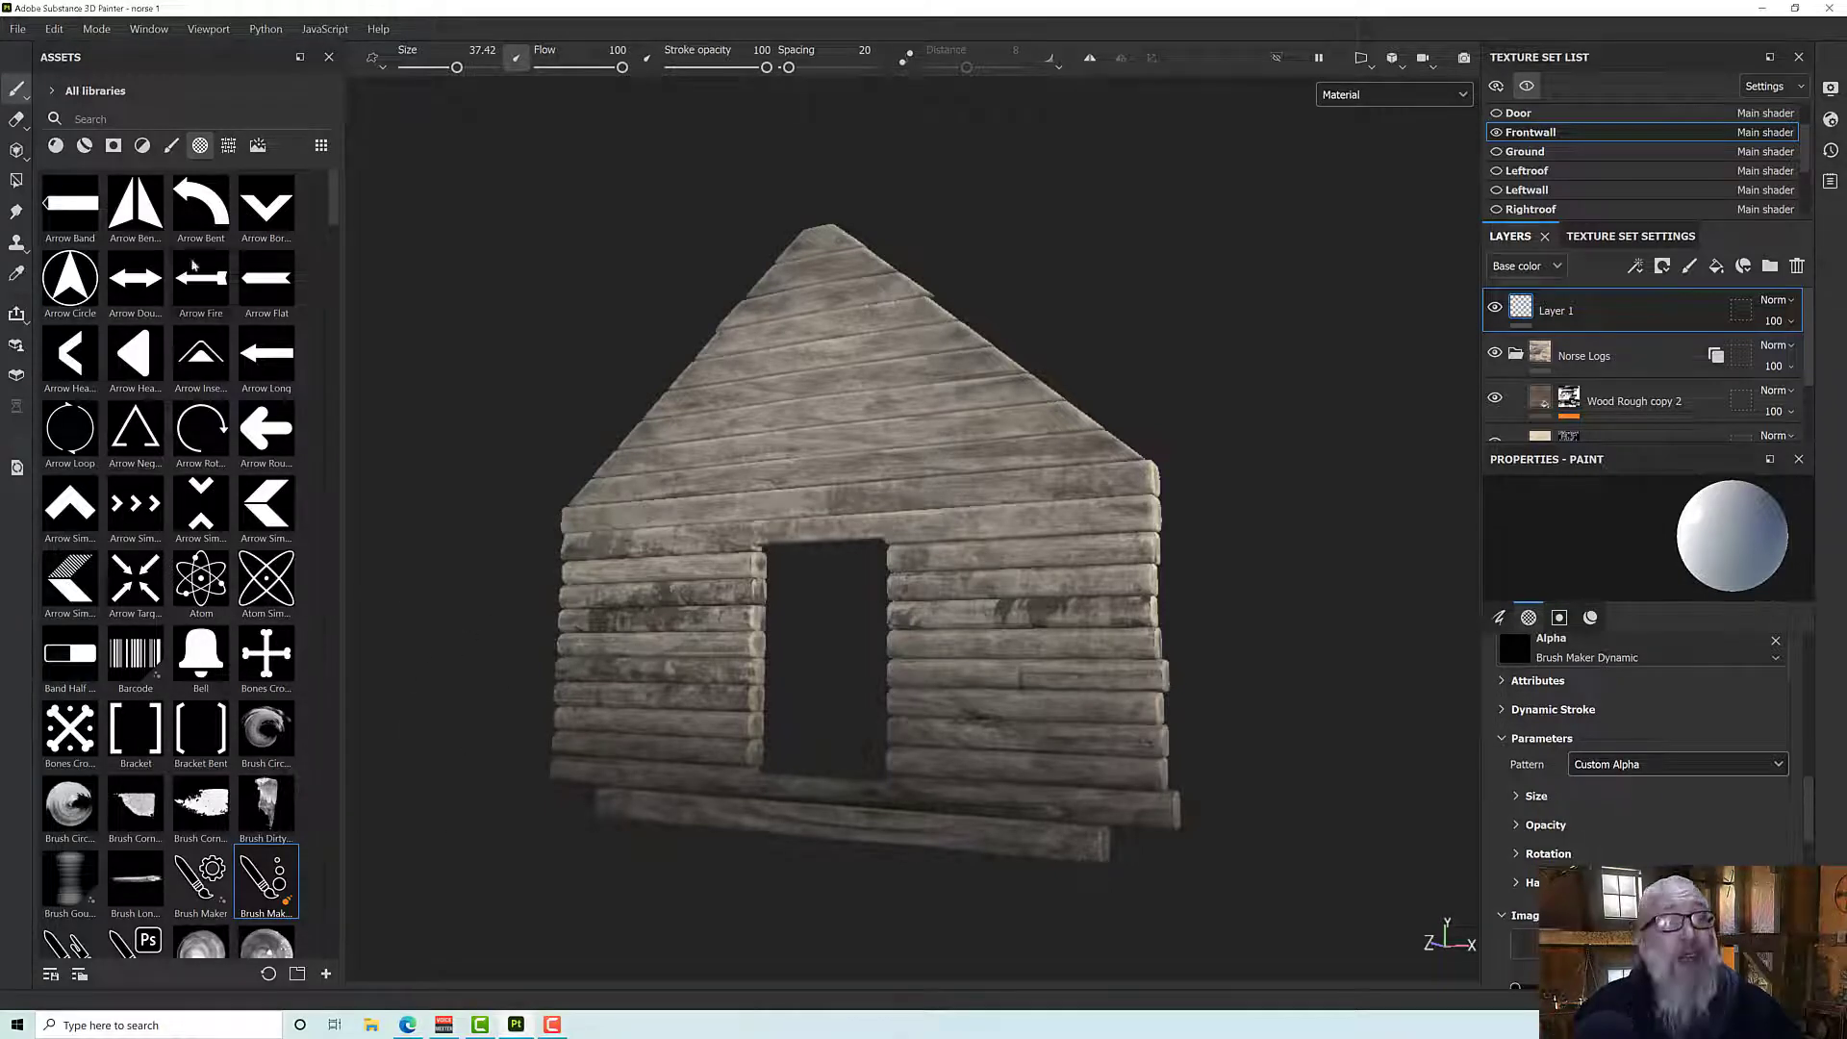
Step: Search the alphas for "random" and assign Brush Pastel Spread as the Custom Alpha
click(126, 119)
text(random)
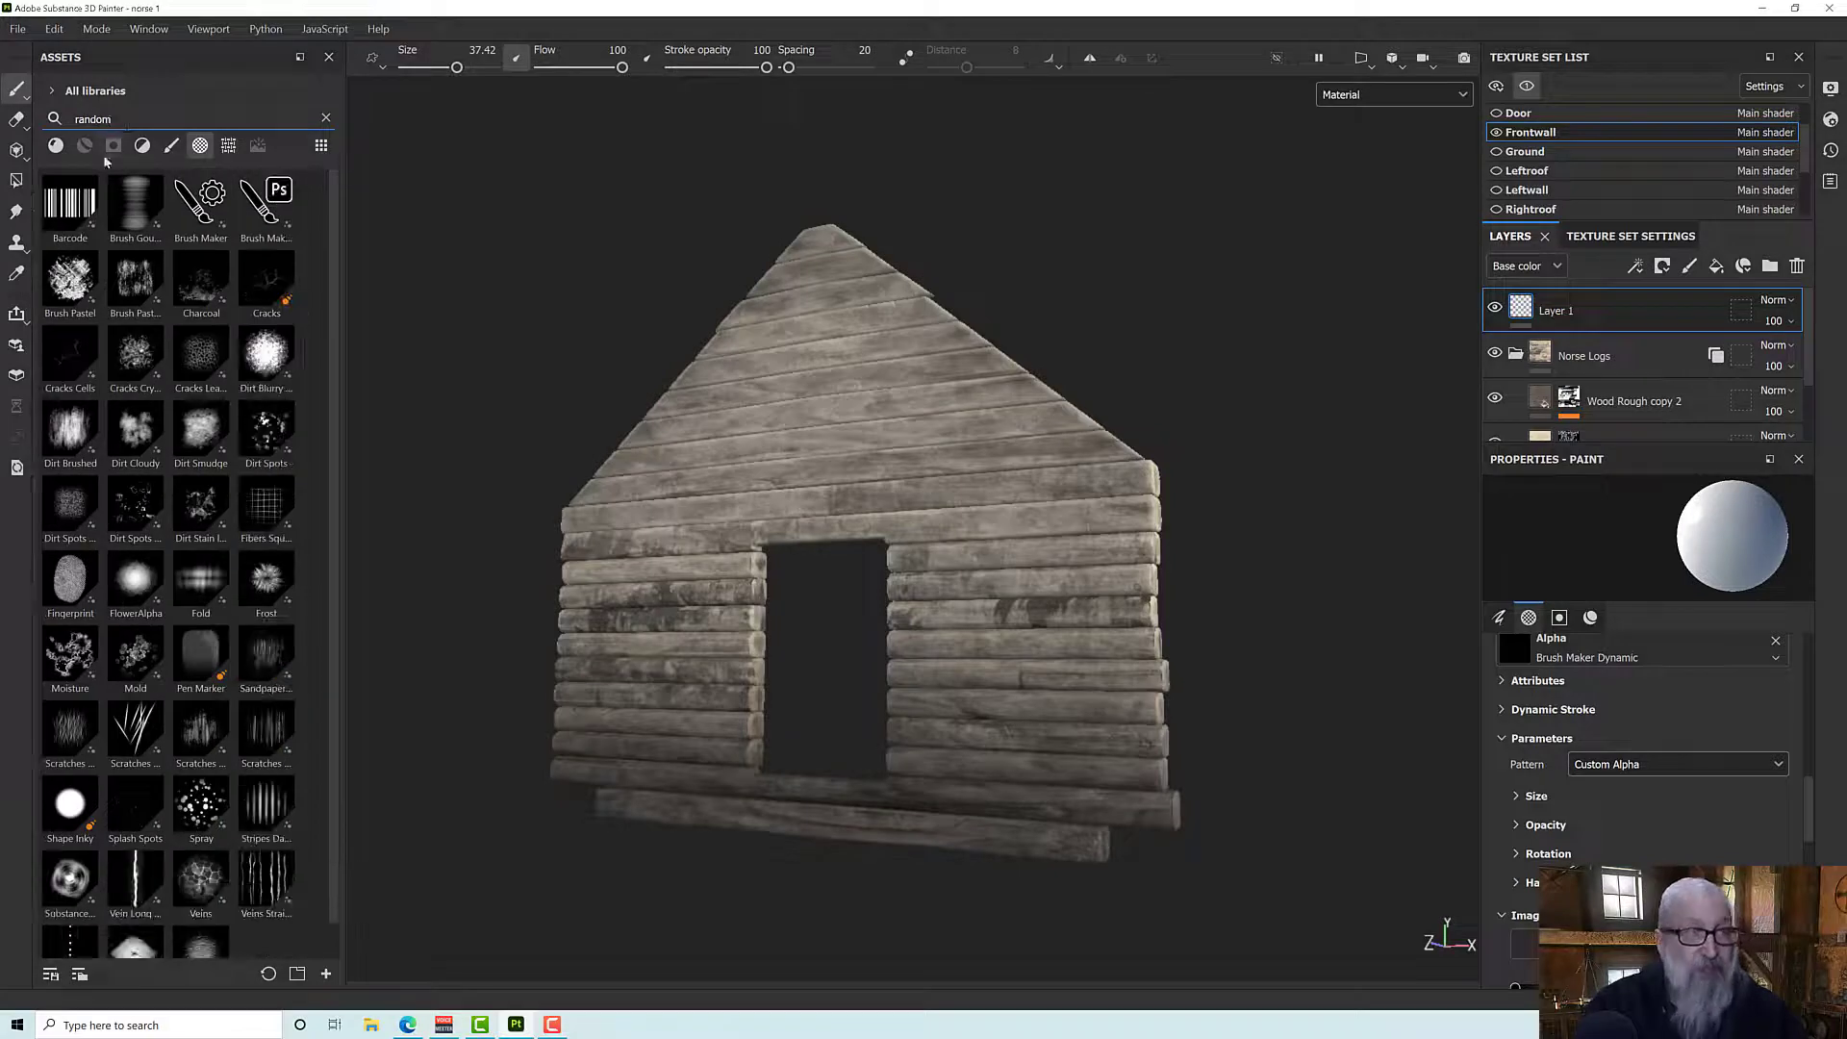
mouse_move(85, 394)
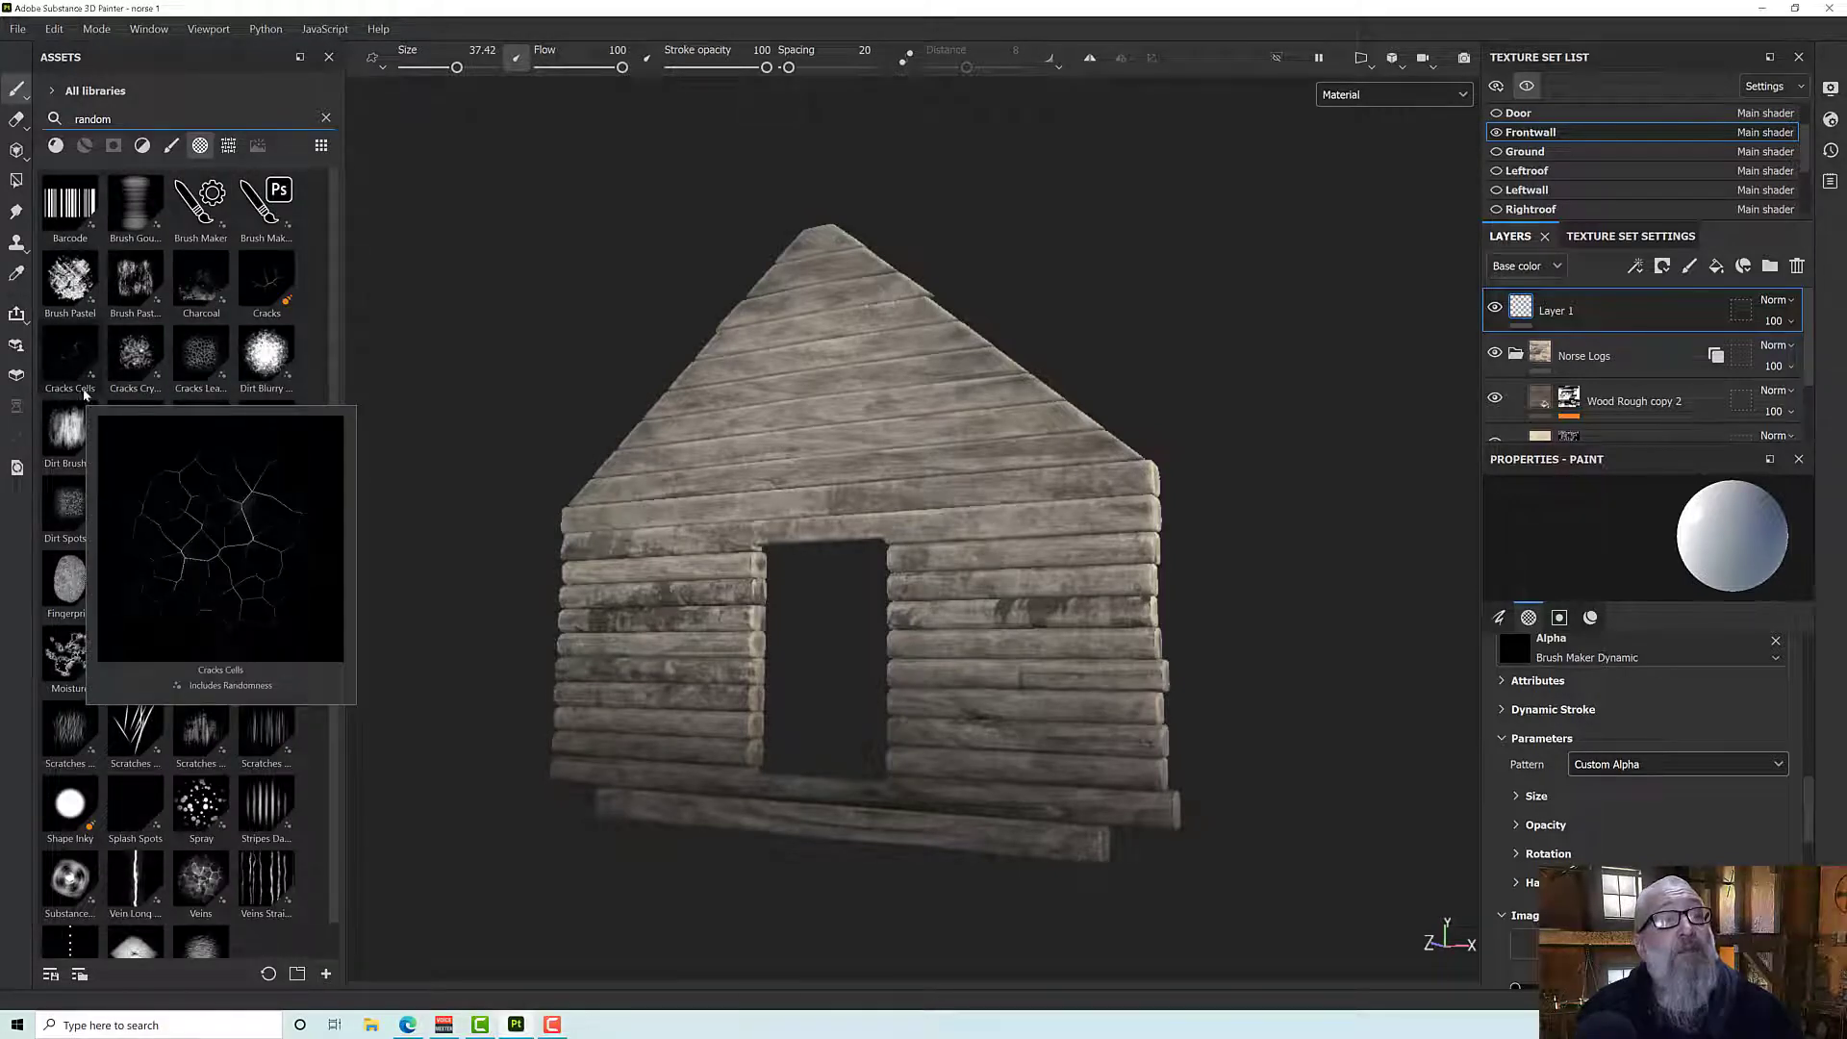
mouse_move(138, 298)
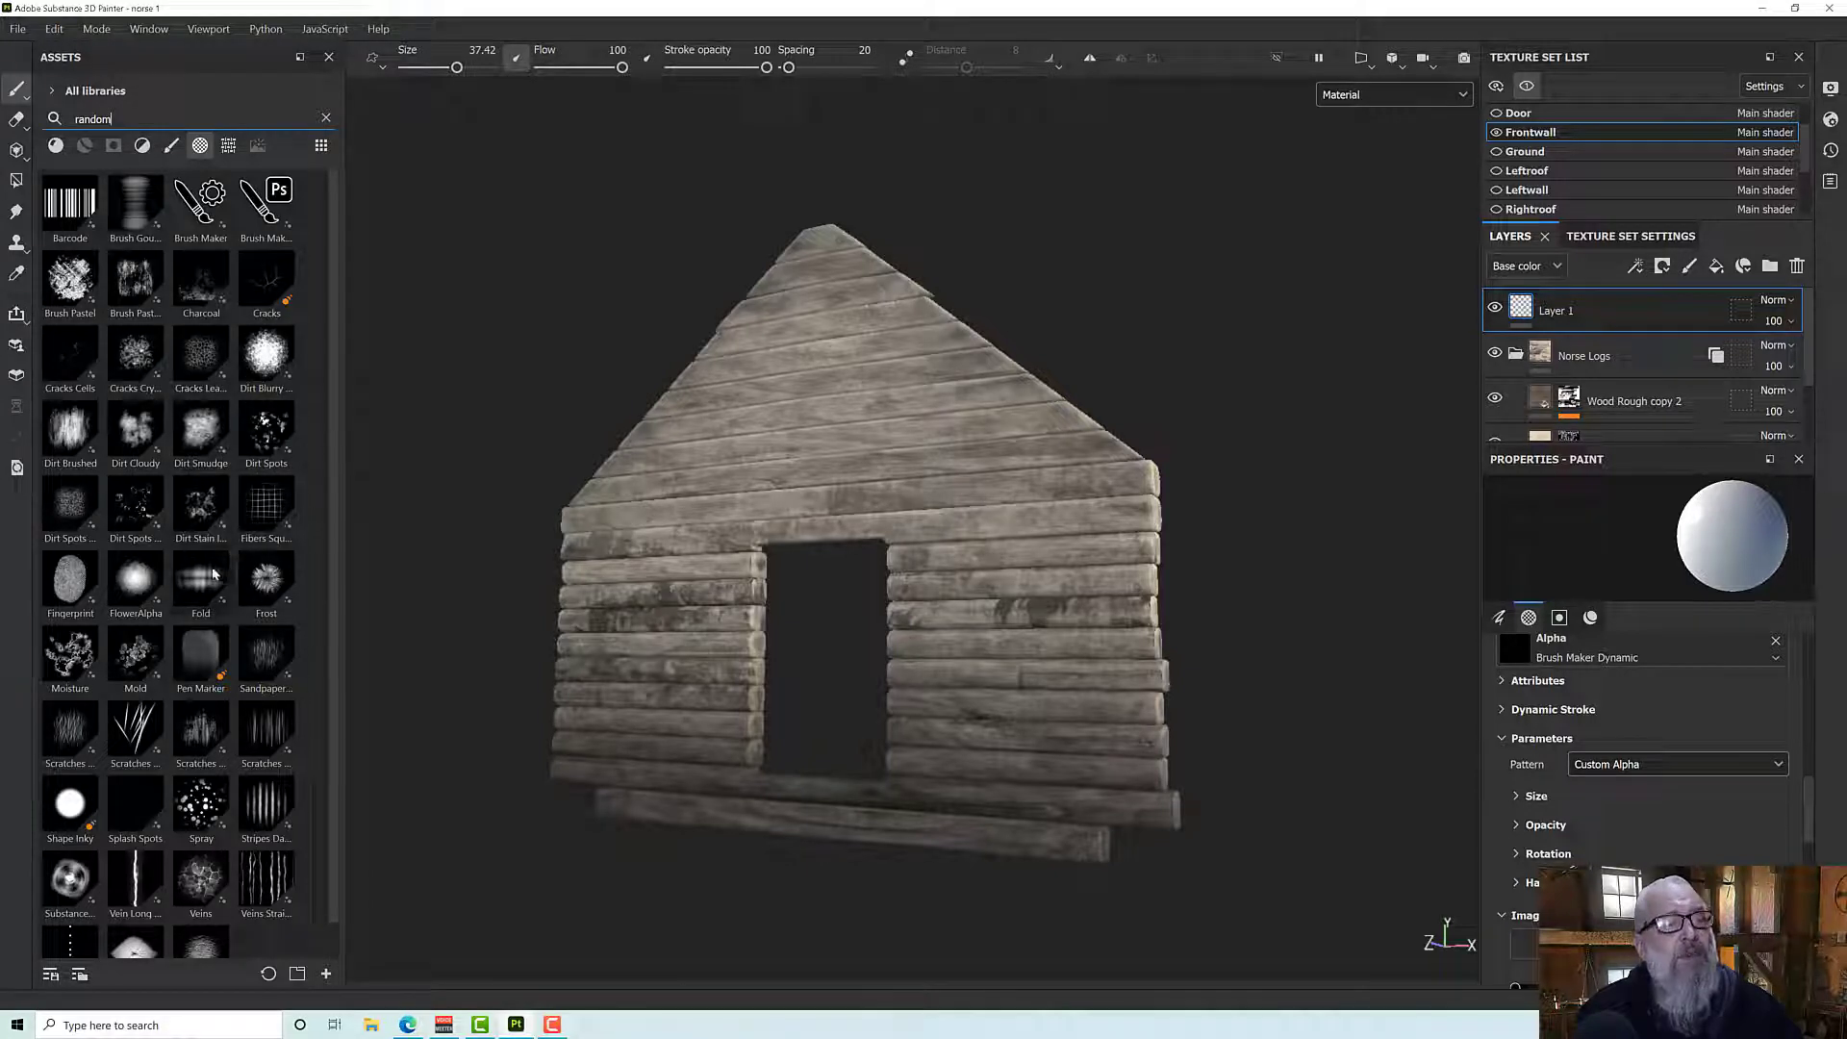
drag(135, 279, 1404, 890)
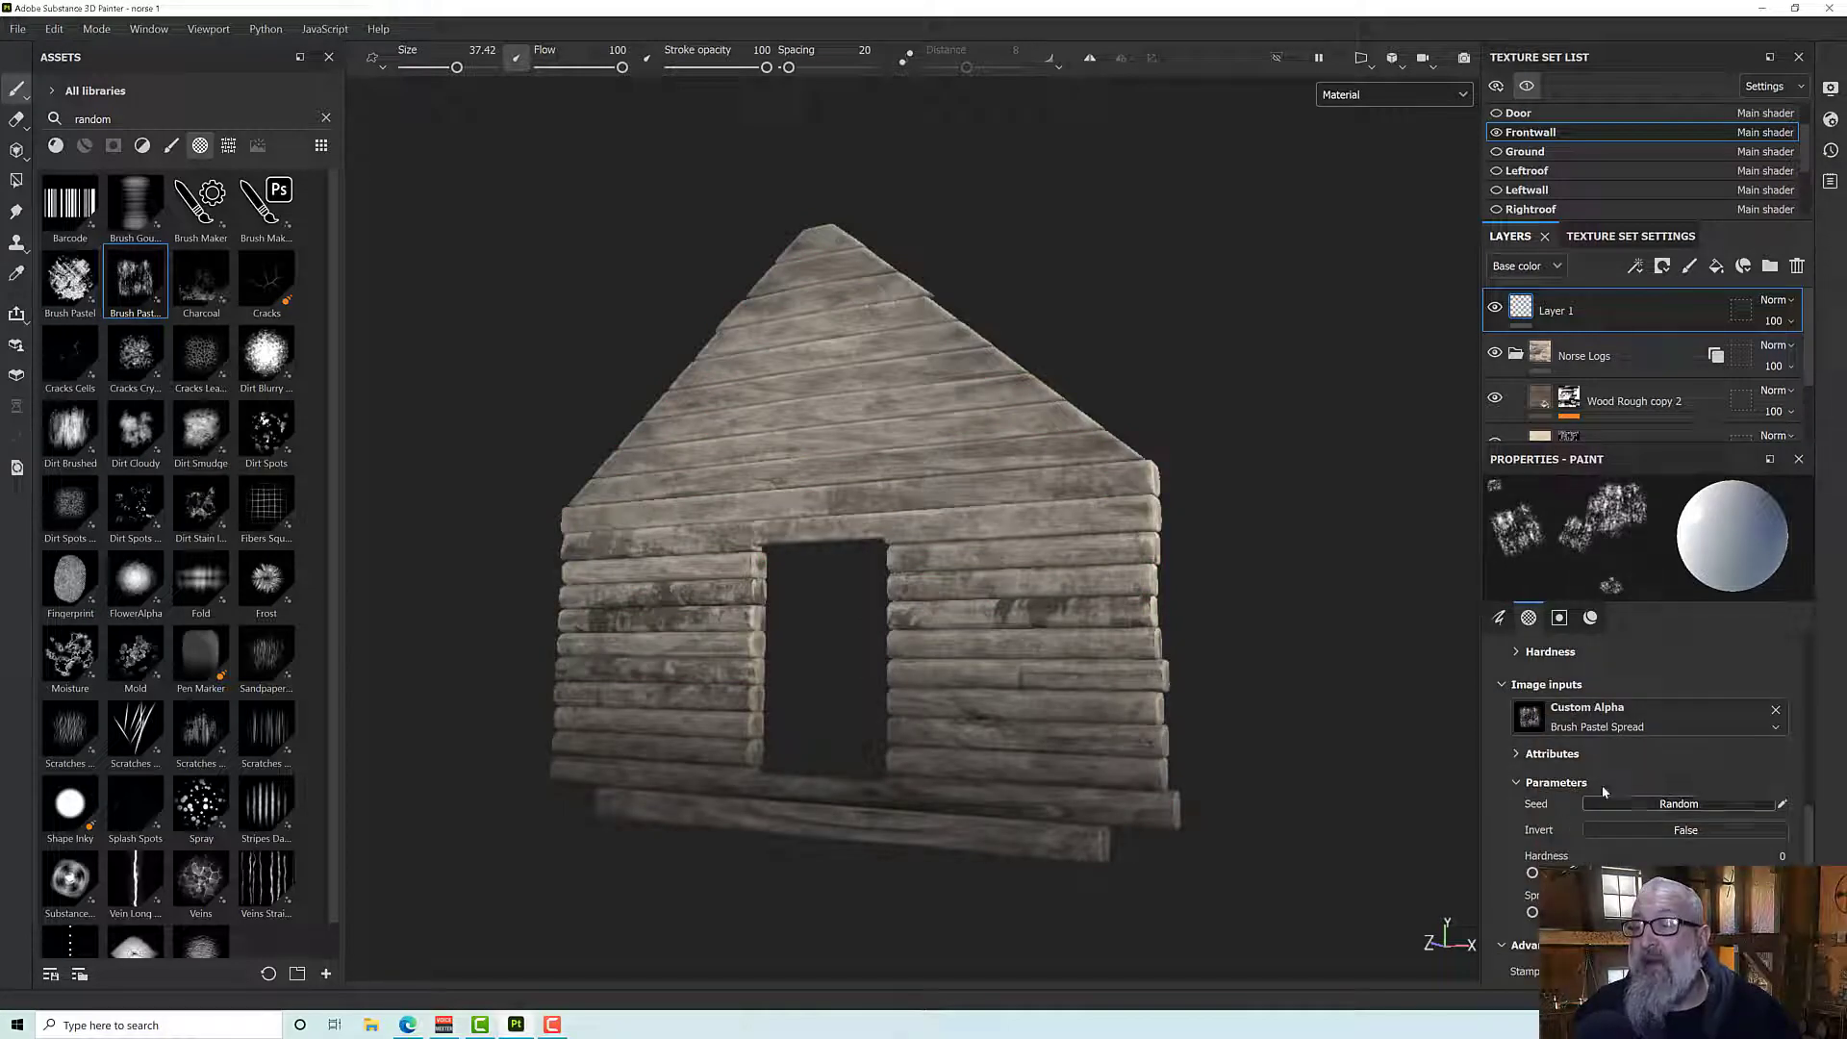
click(1520, 755)
click(1518, 755)
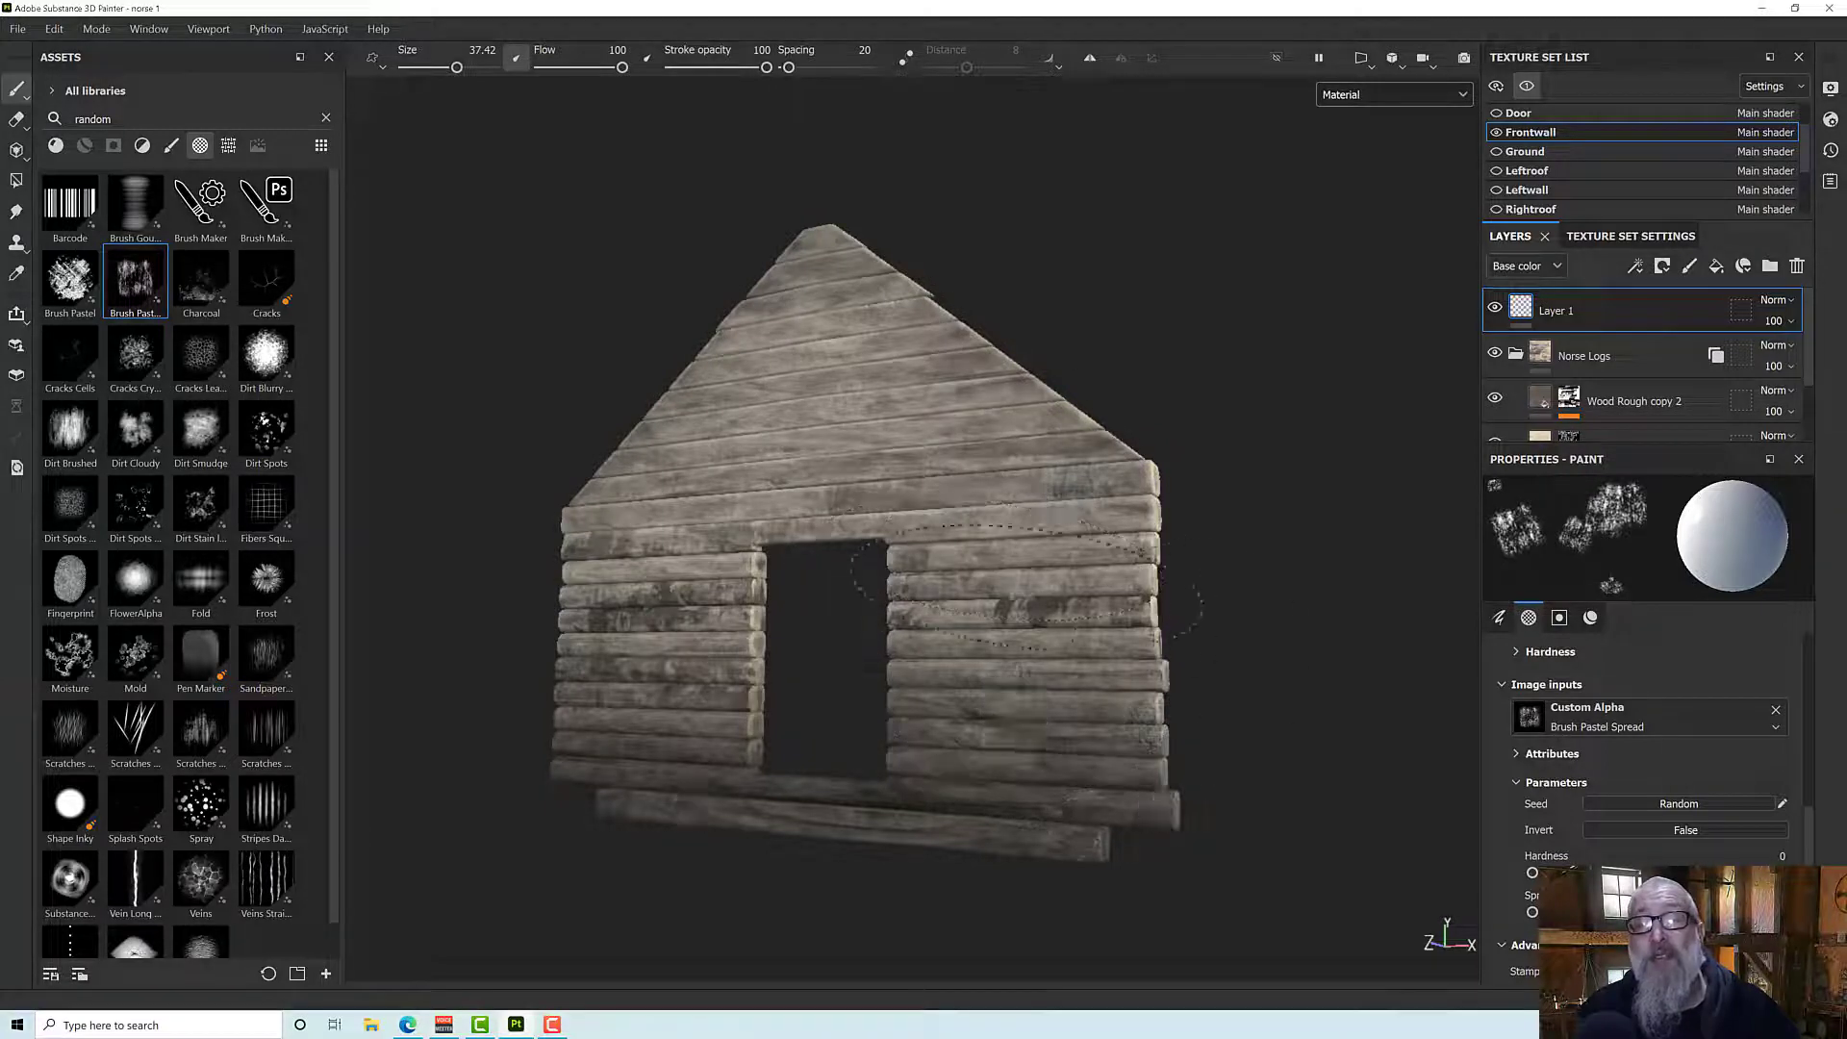
Step: Set the brush size to 21.18 and reduce its Position Jitter to a low value
scroll(1666, 766, up, 3)
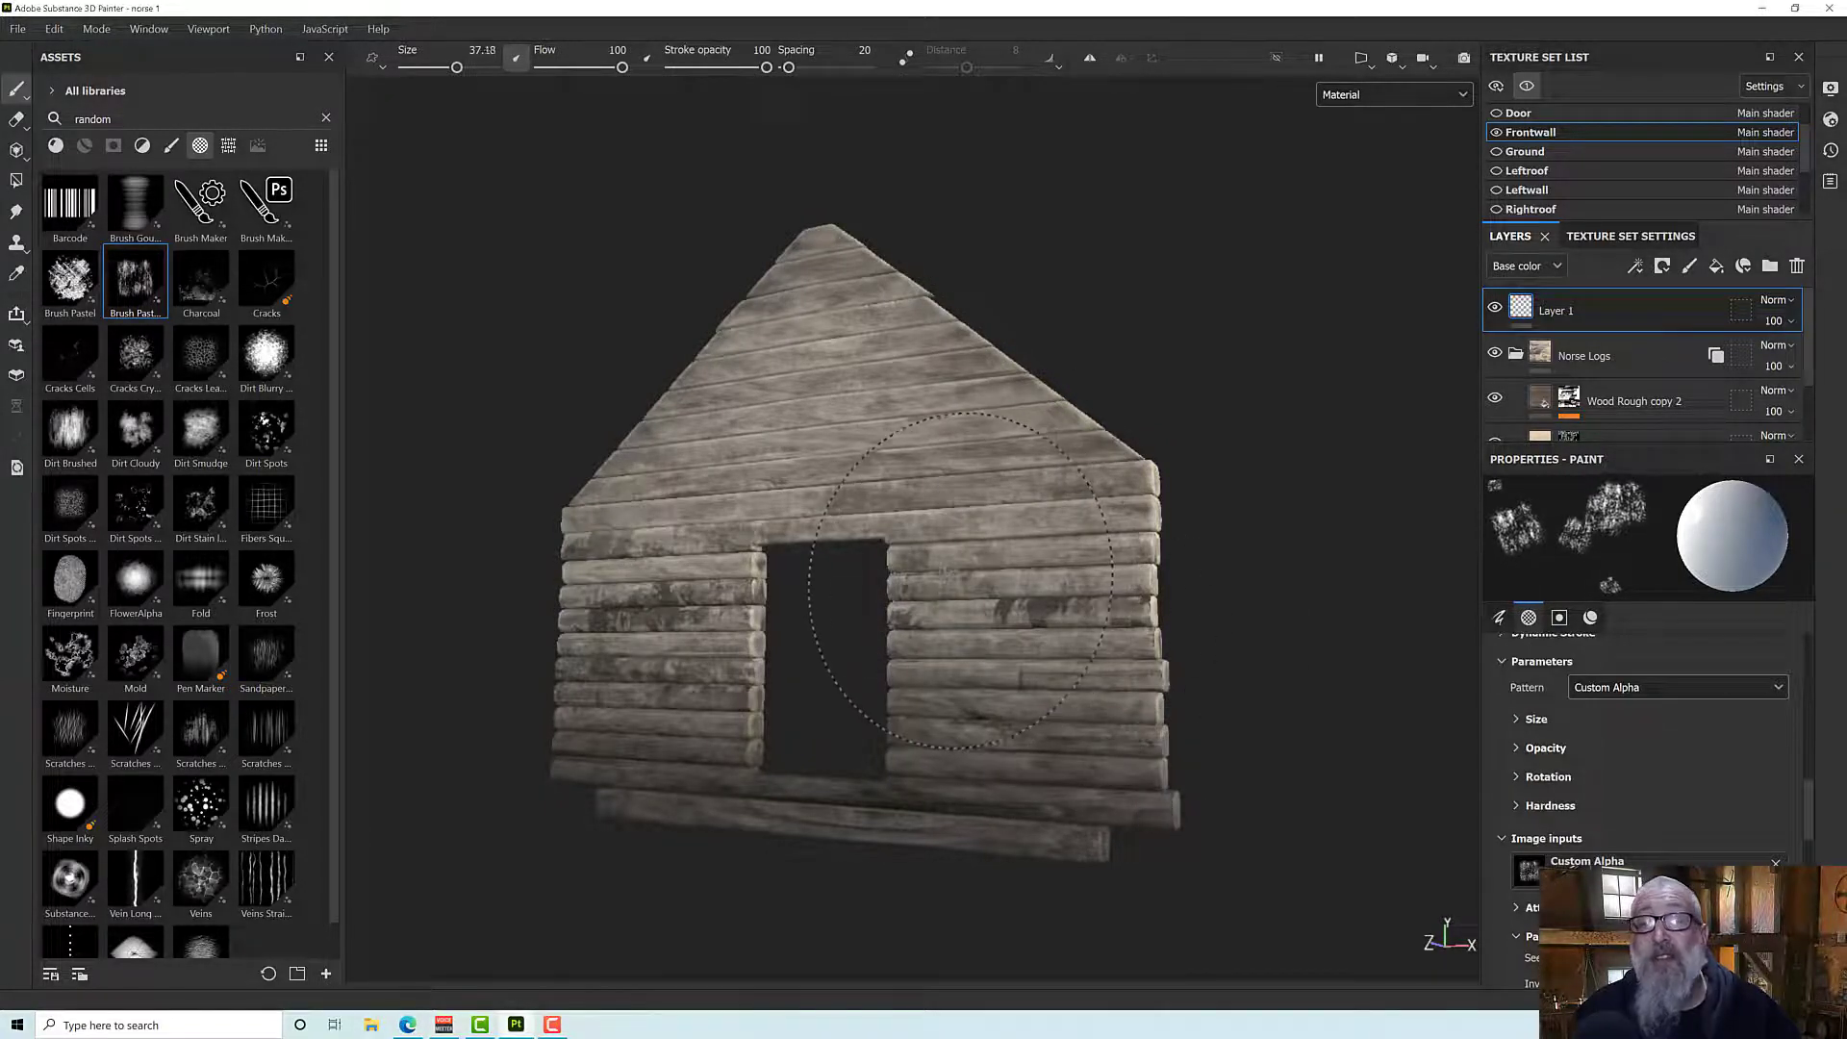
ctrl+right_drag(962, 580, 945, 577)
click(1499, 617)
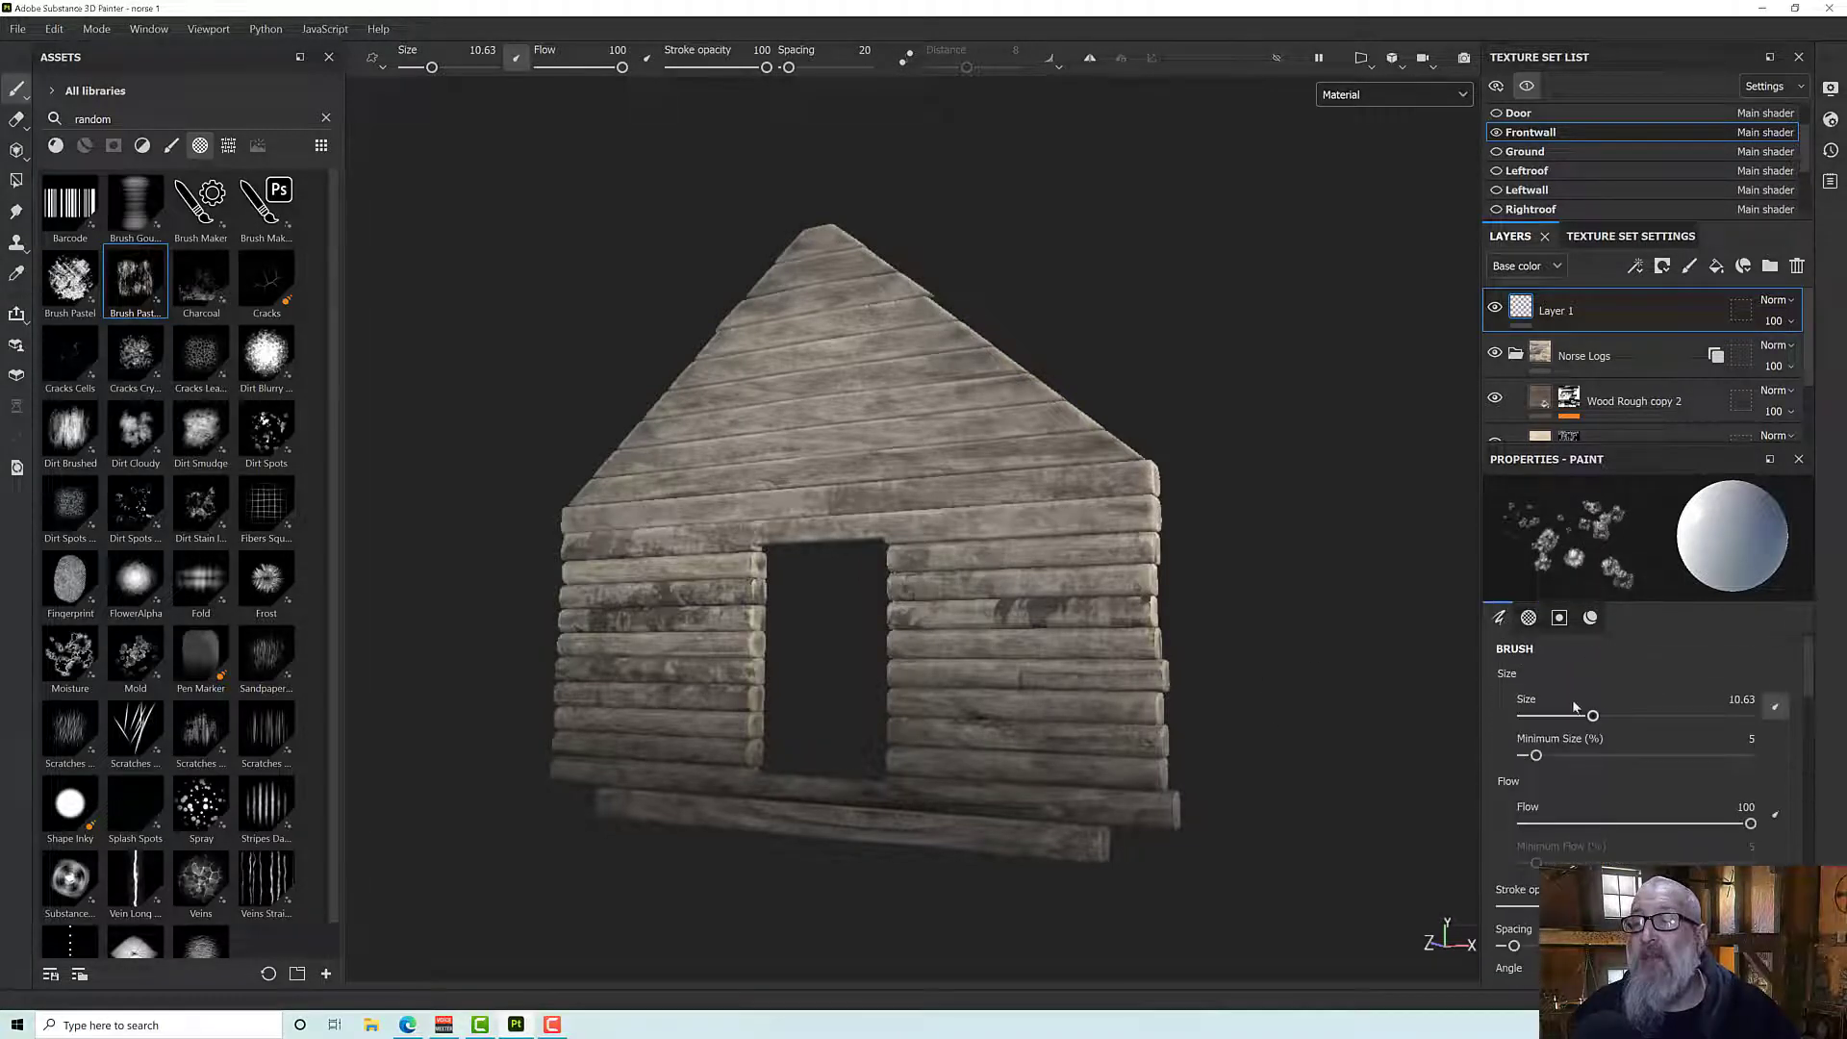
drag(1593, 716, 1625, 716)
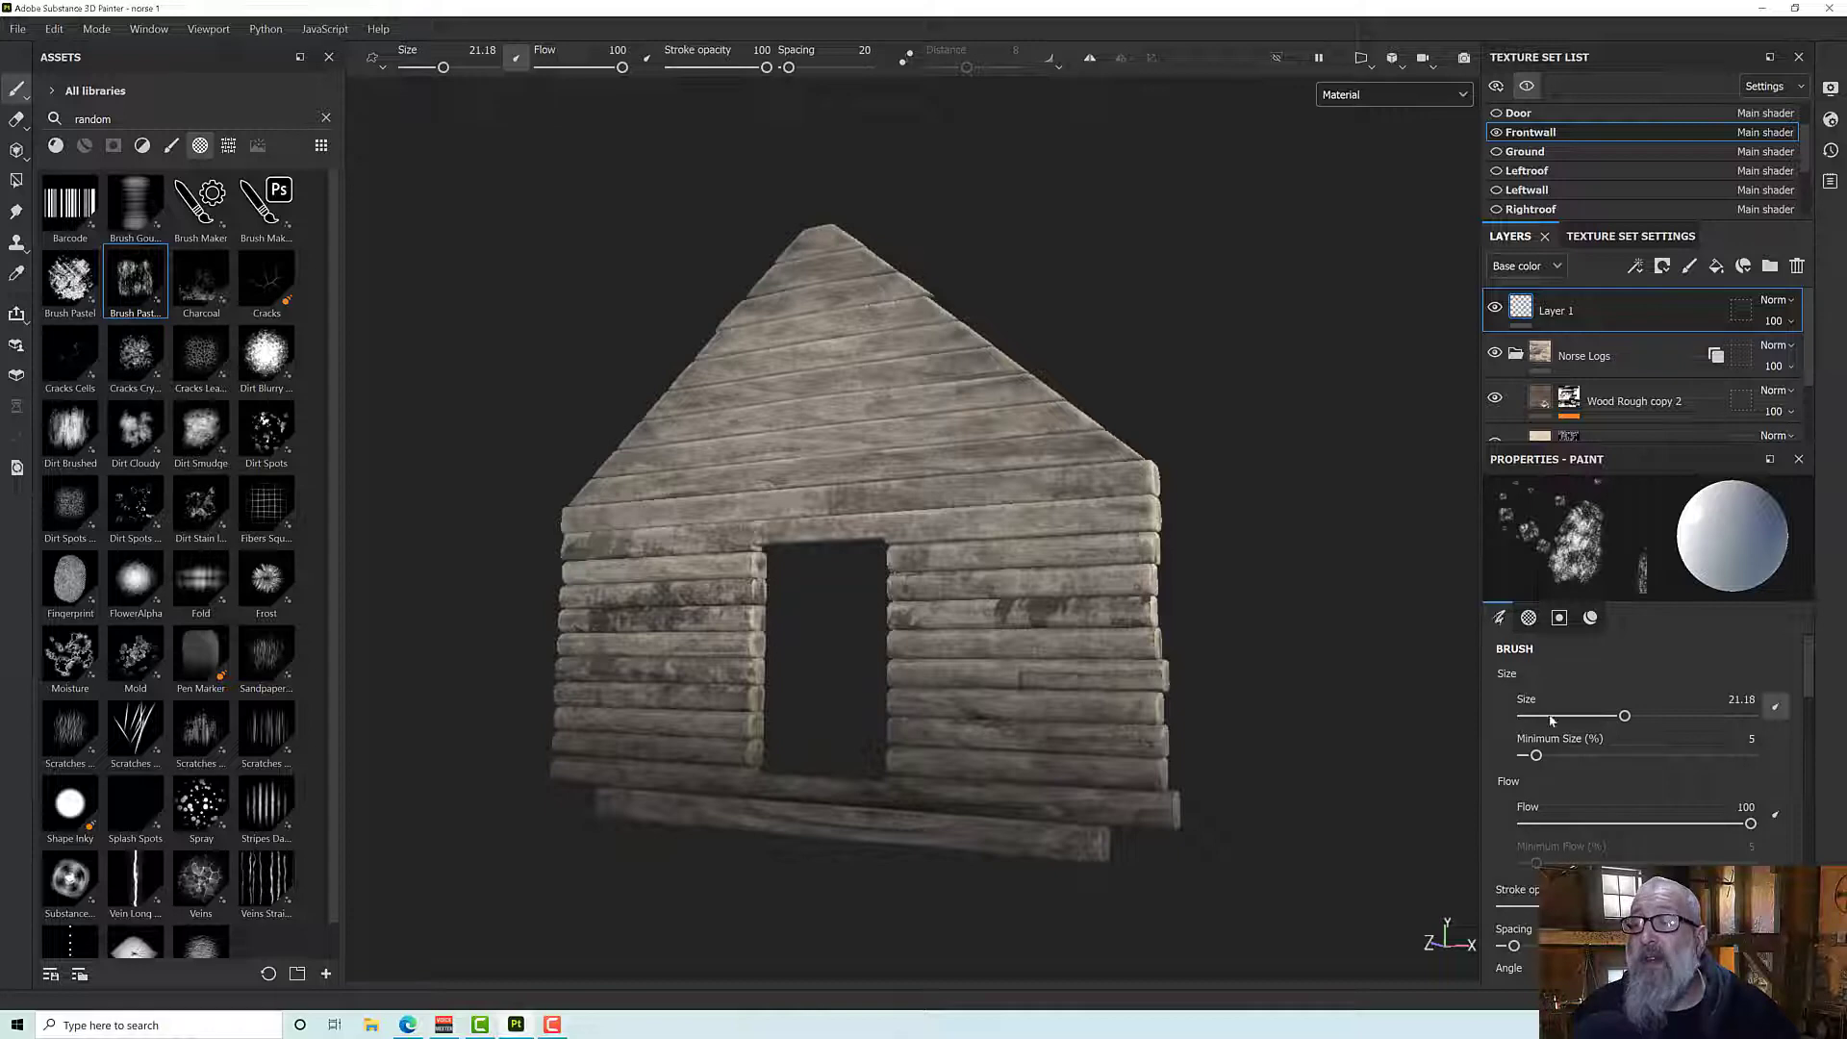
scroll(1553, 740, down, 4)
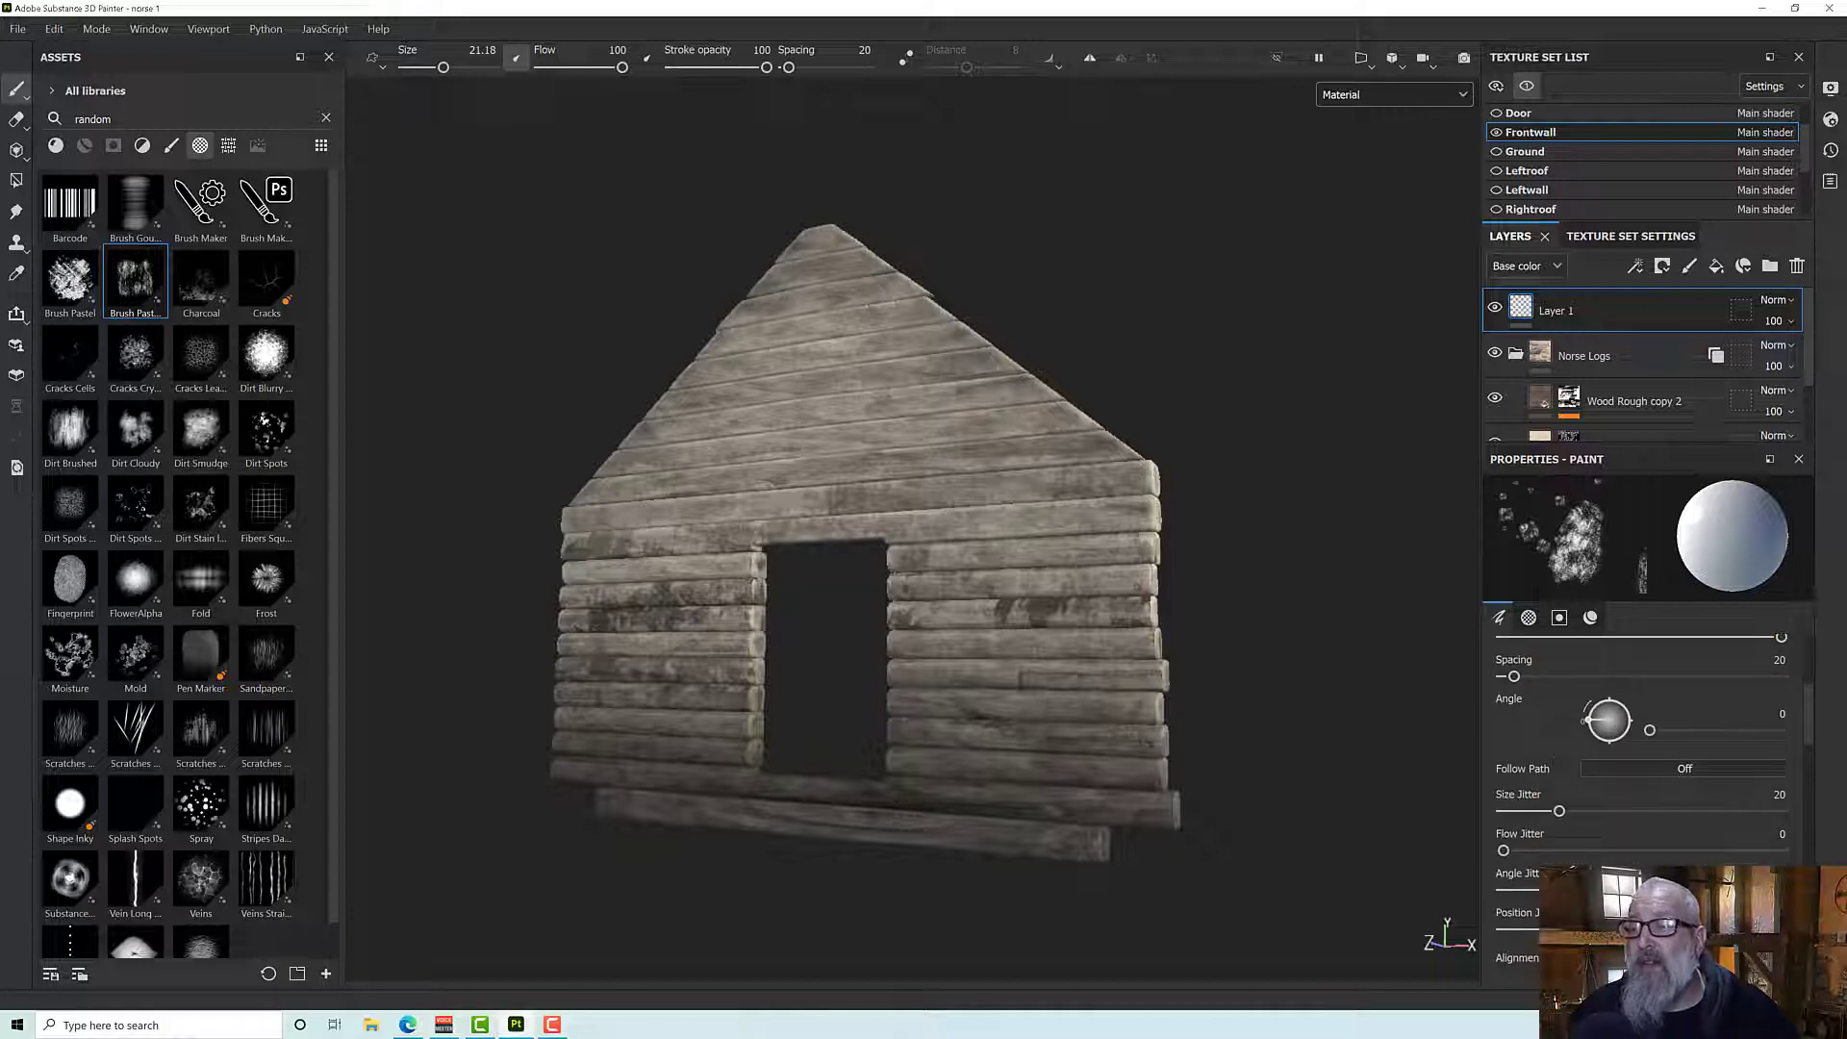
drag(1683, 930, 1514, 931)
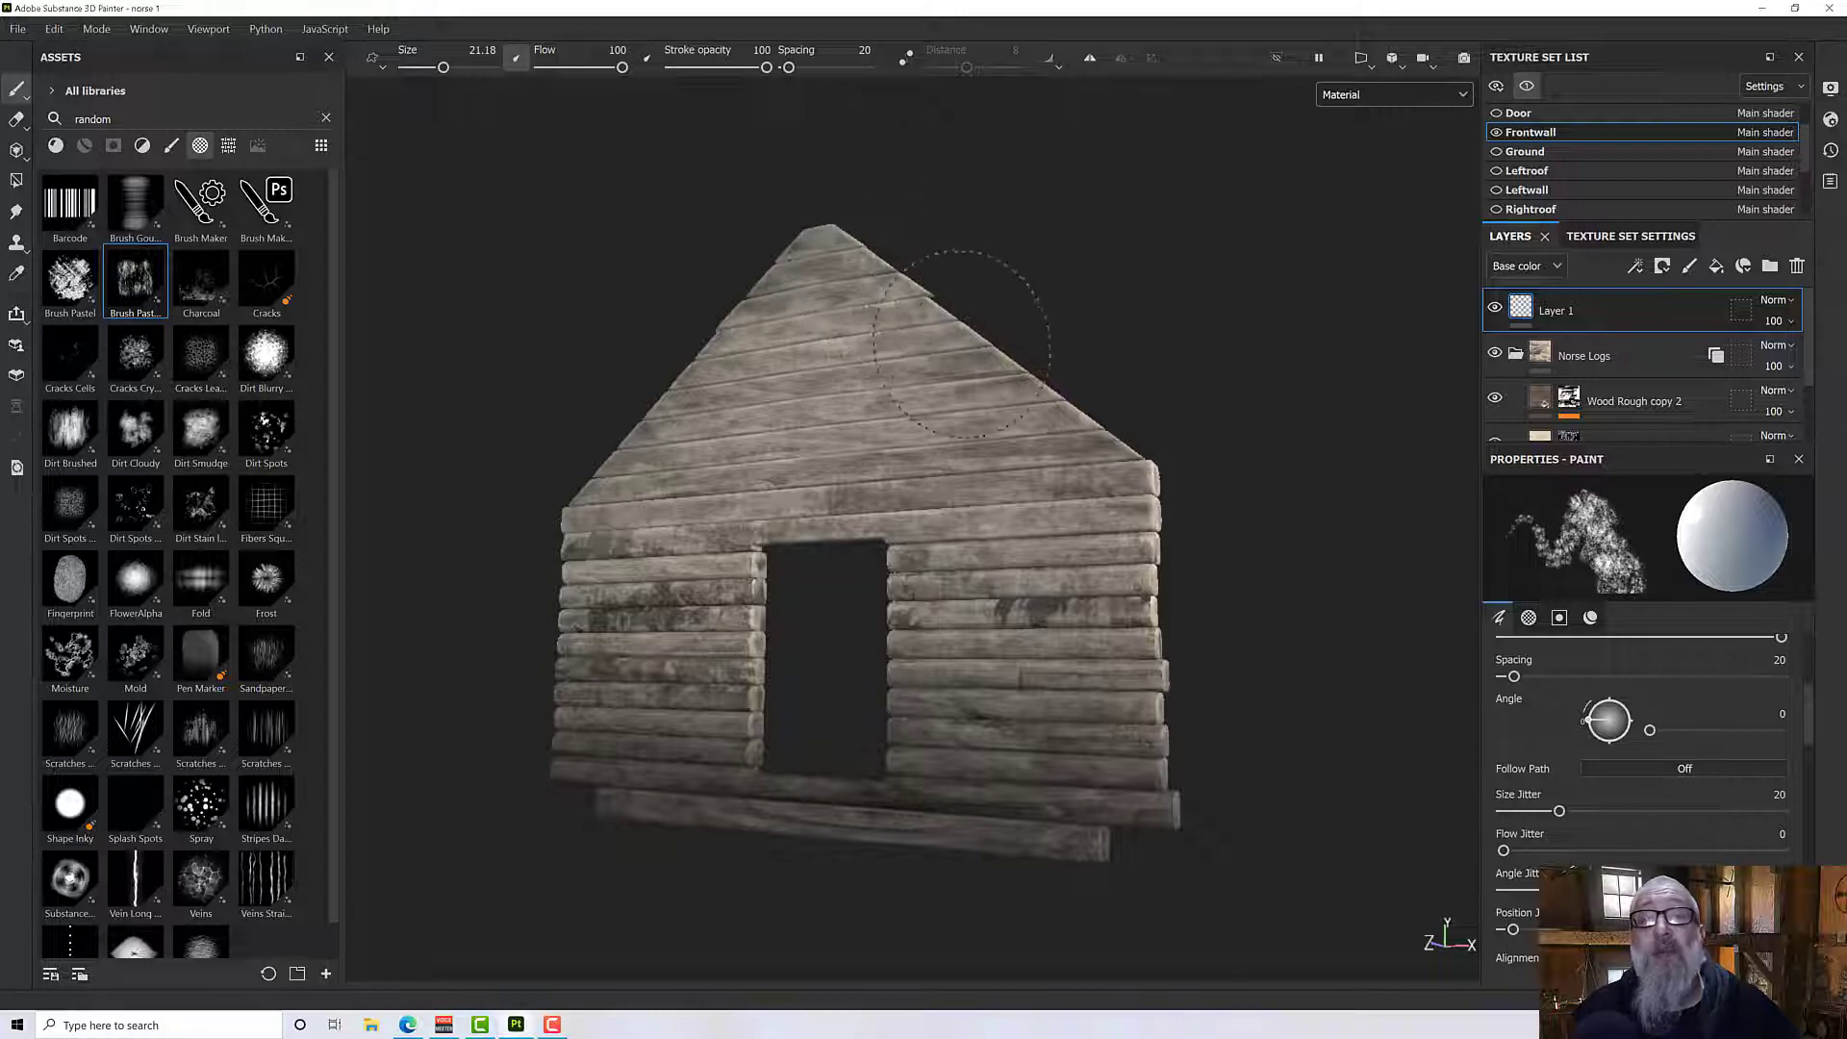
Step: Try a stroke on the gable's sloping edge, undo it, and set the alpha's size Start Value to 0.24
drag(981, 364, 1196, 412)
key(ctrl+z)
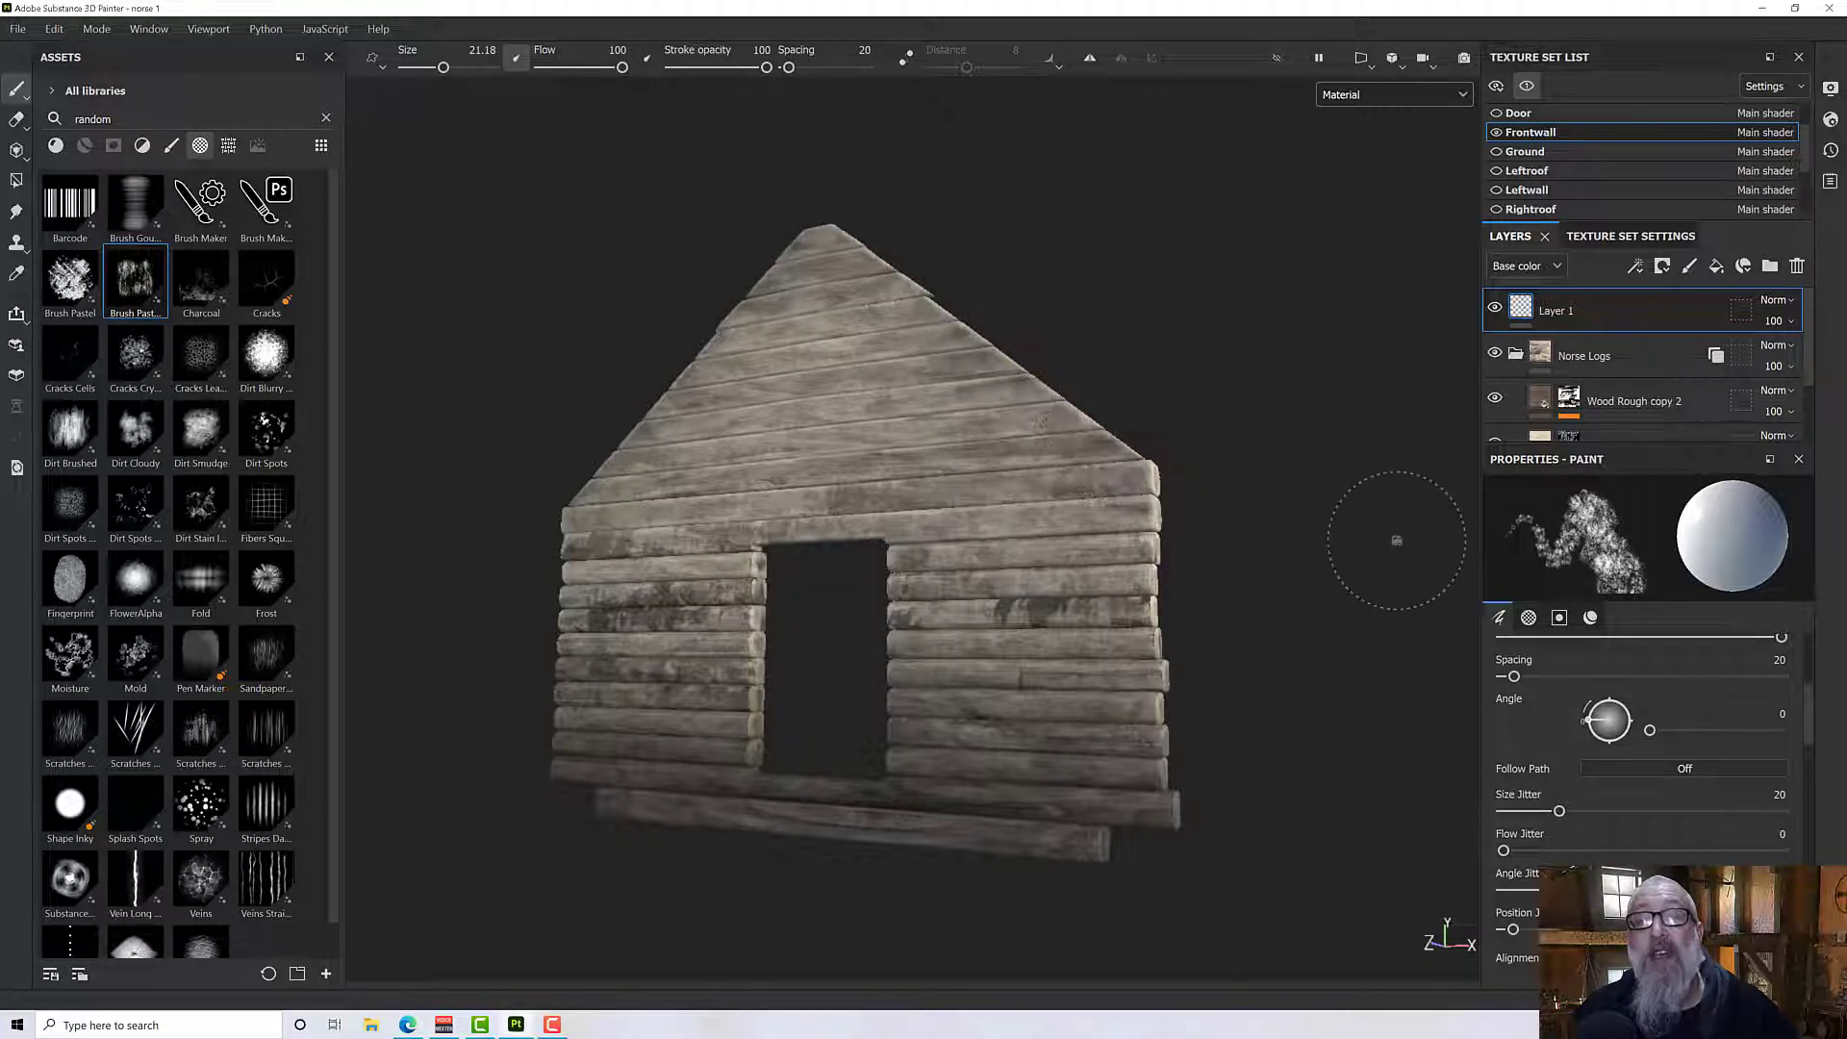
click(1529, 616)
click(1529, 835)
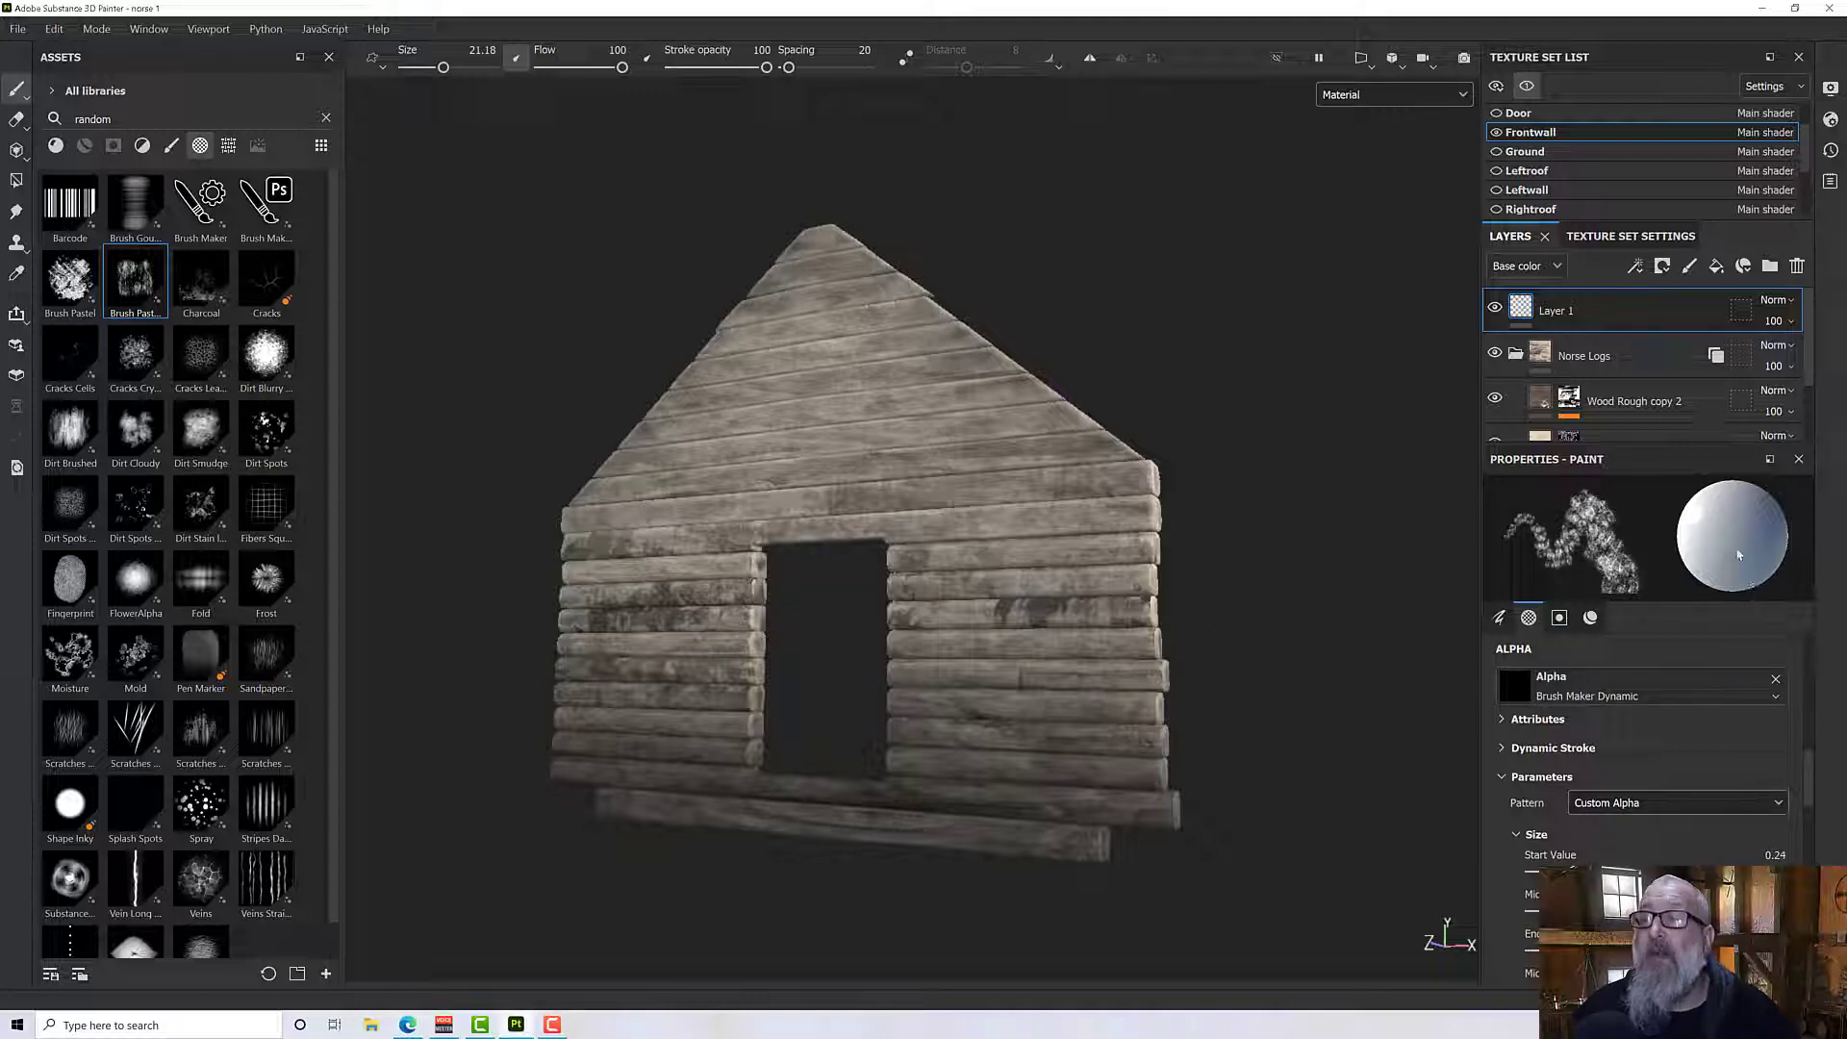
Step: Set the brush's base color to the grey-green saved swatch, 626851
click(1590, 617)
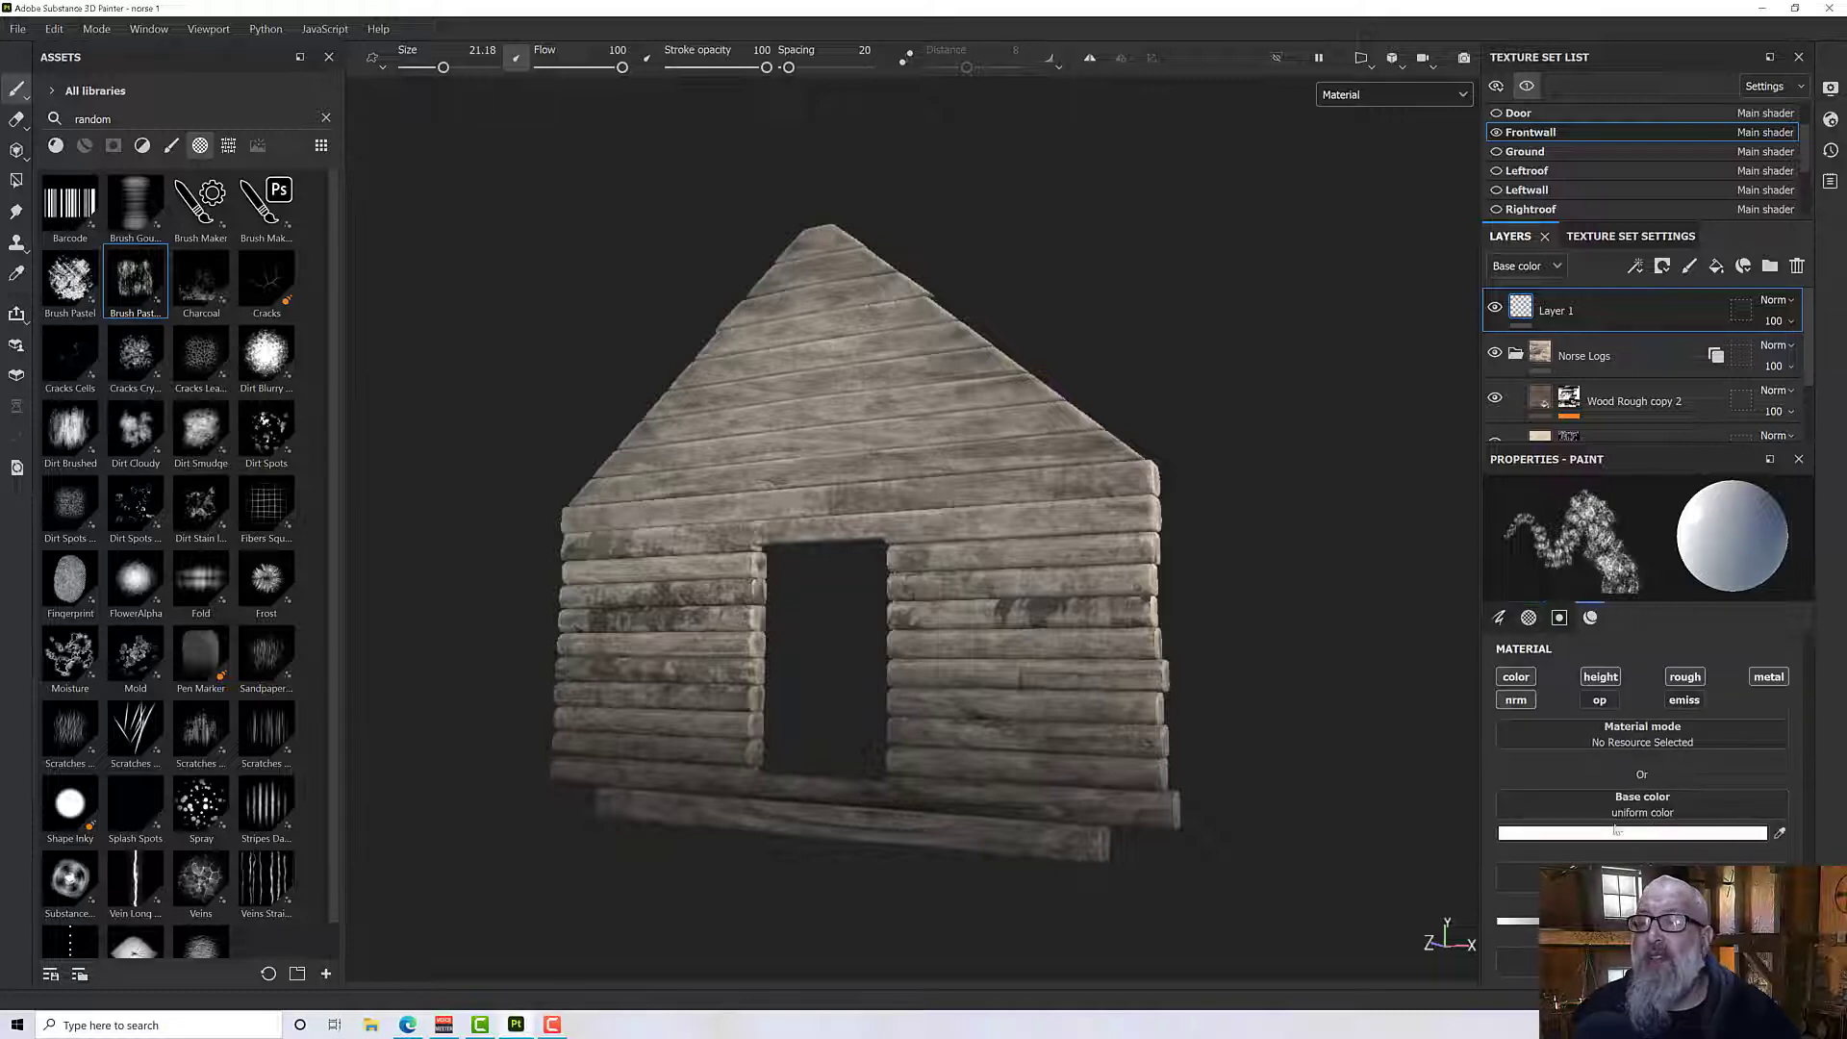
click(1616, 833)
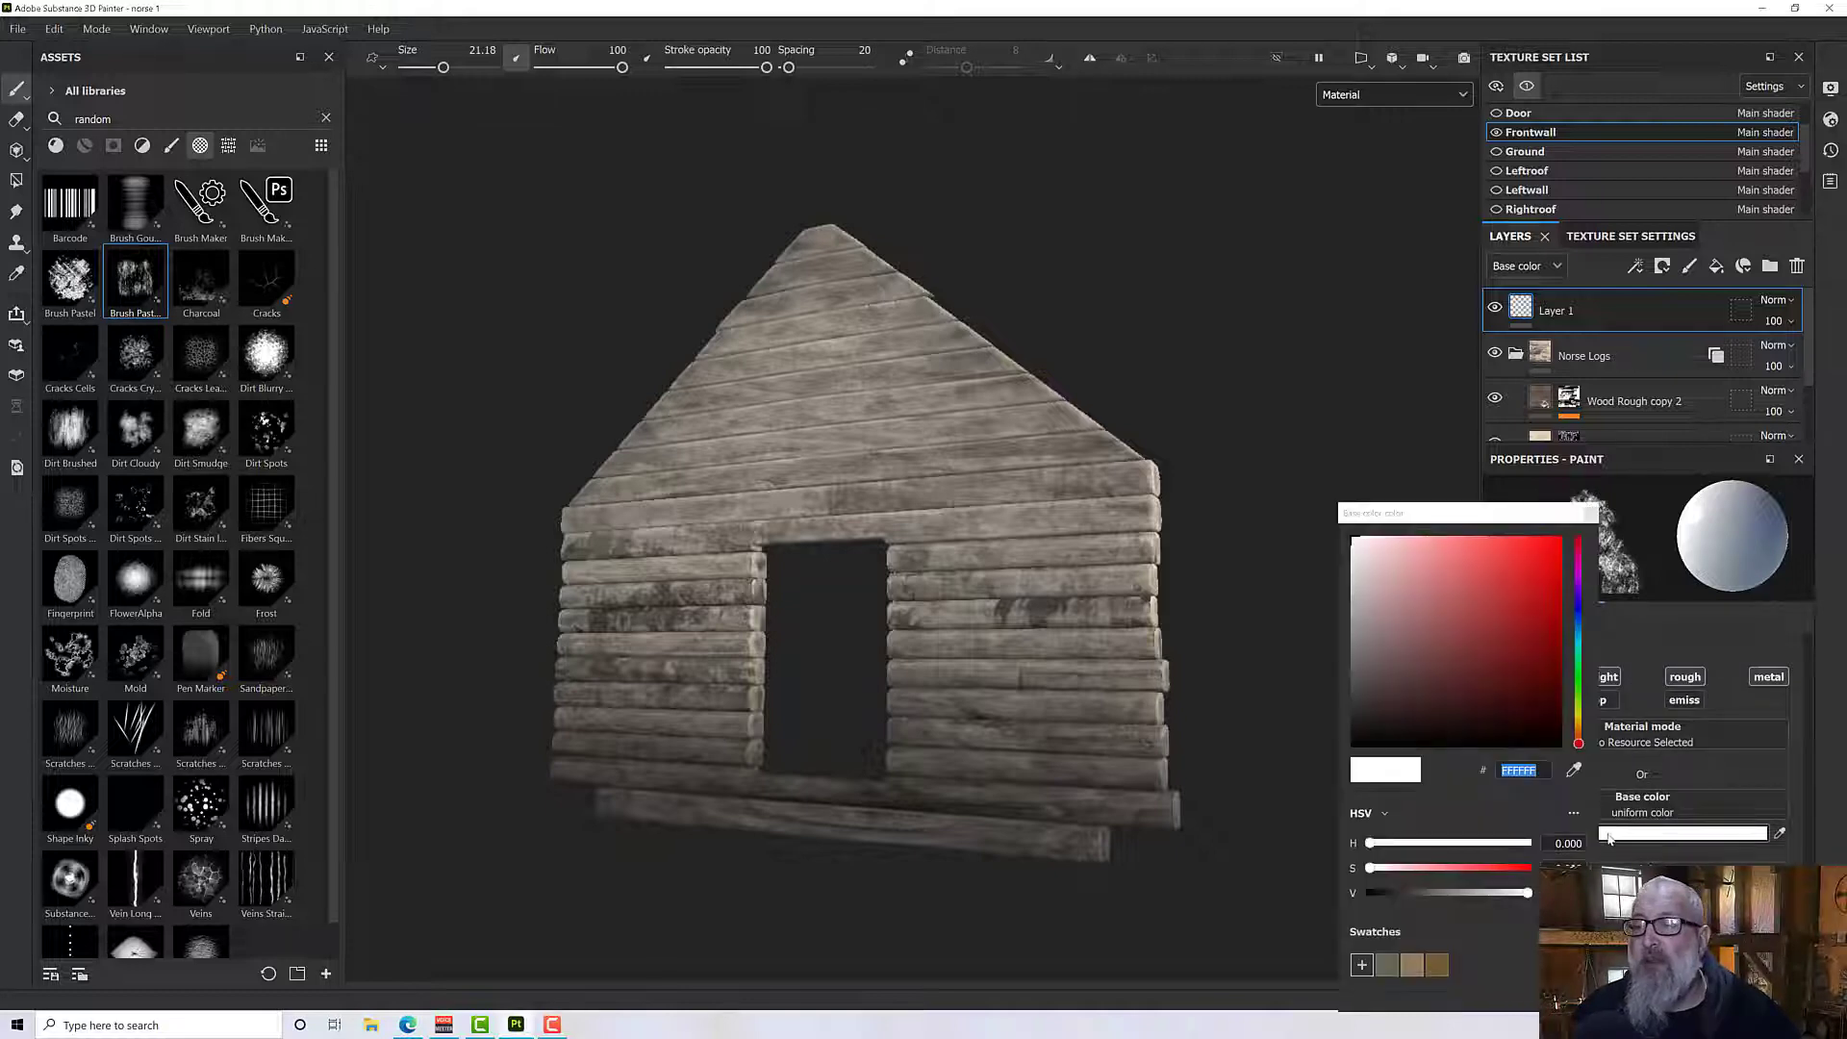
click(1385, 972)
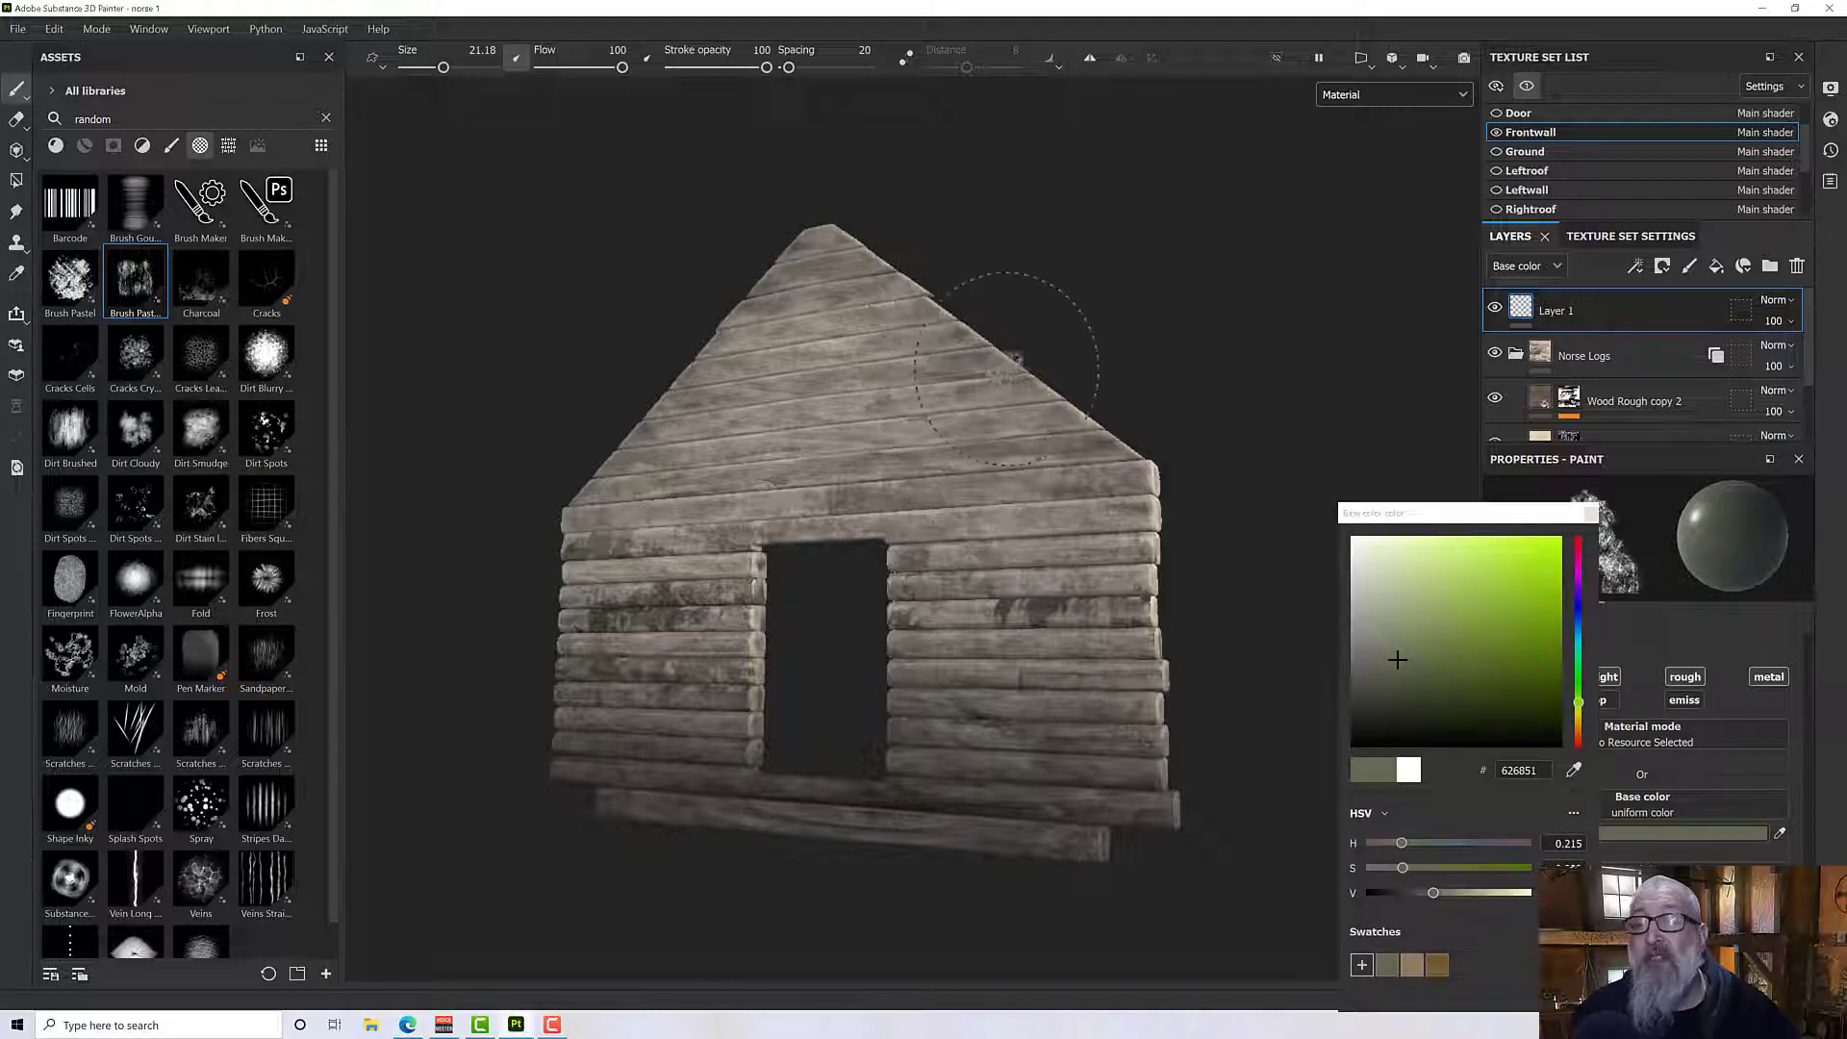
alt+drag(1042, 324, 1061, 359)
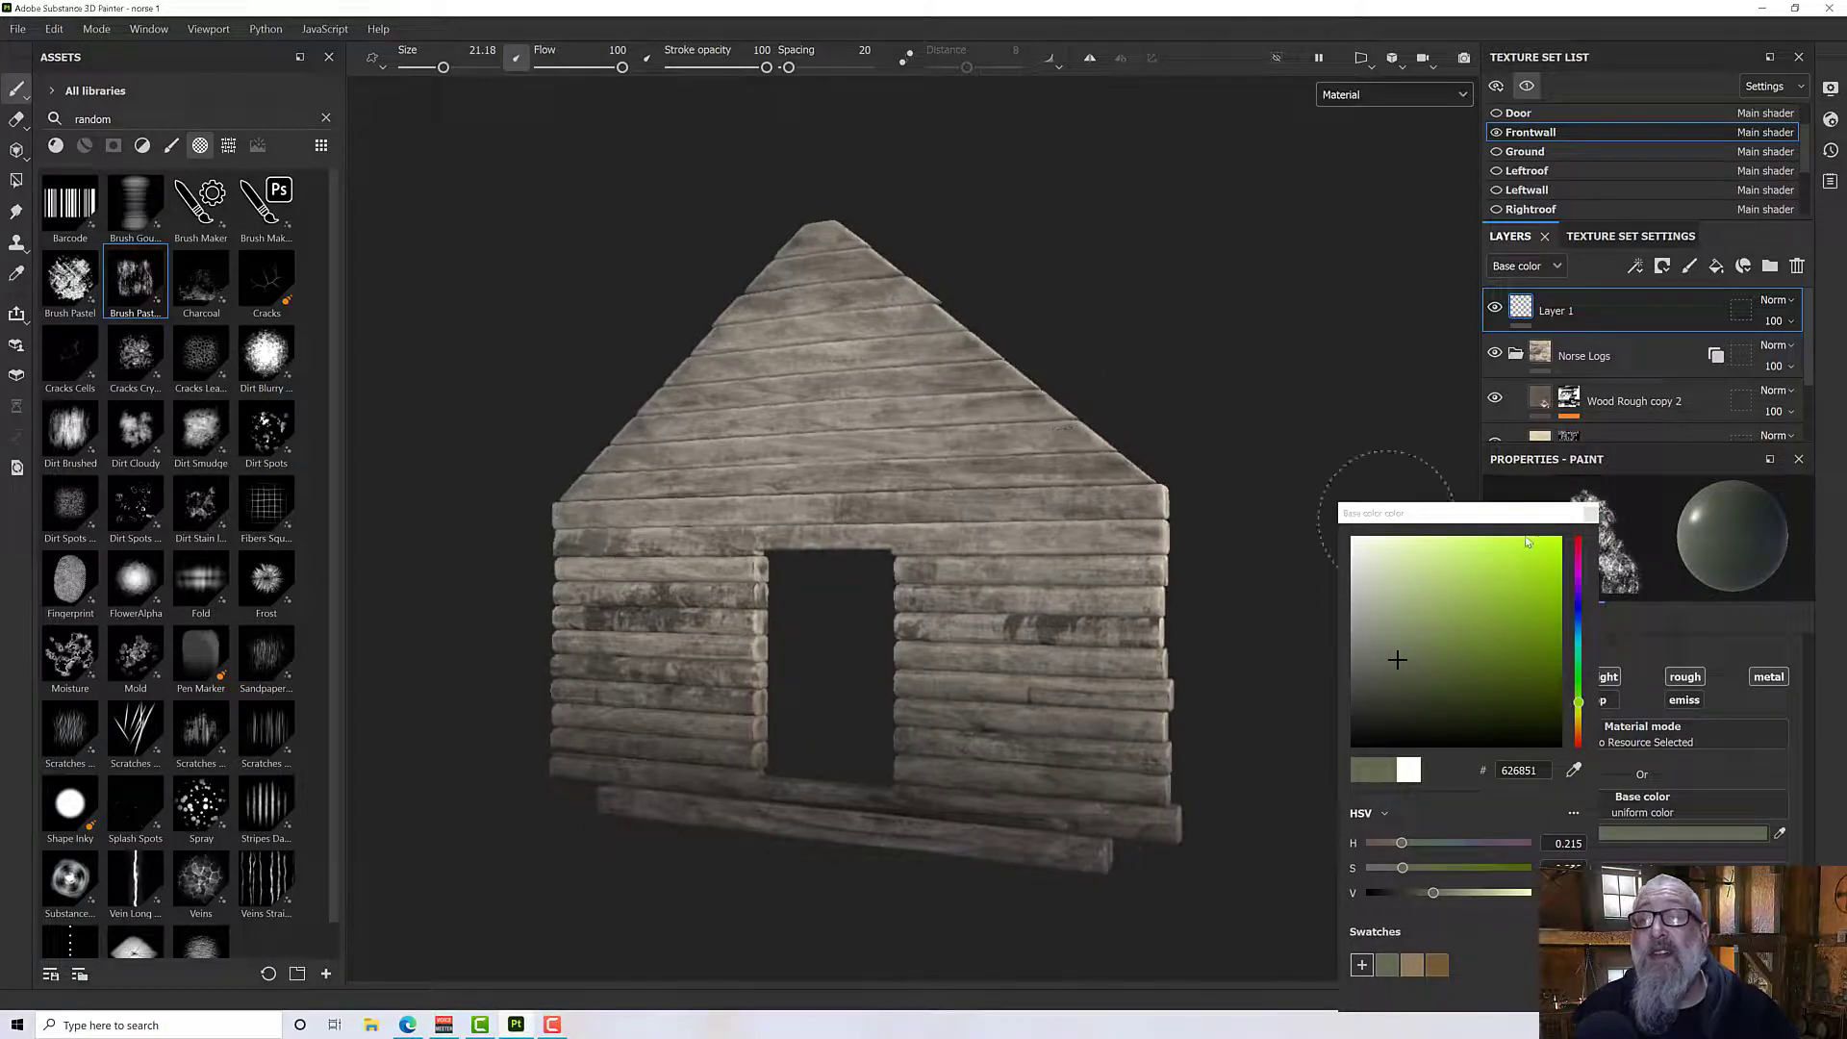
click(1579, 518)
click(1590, 514)
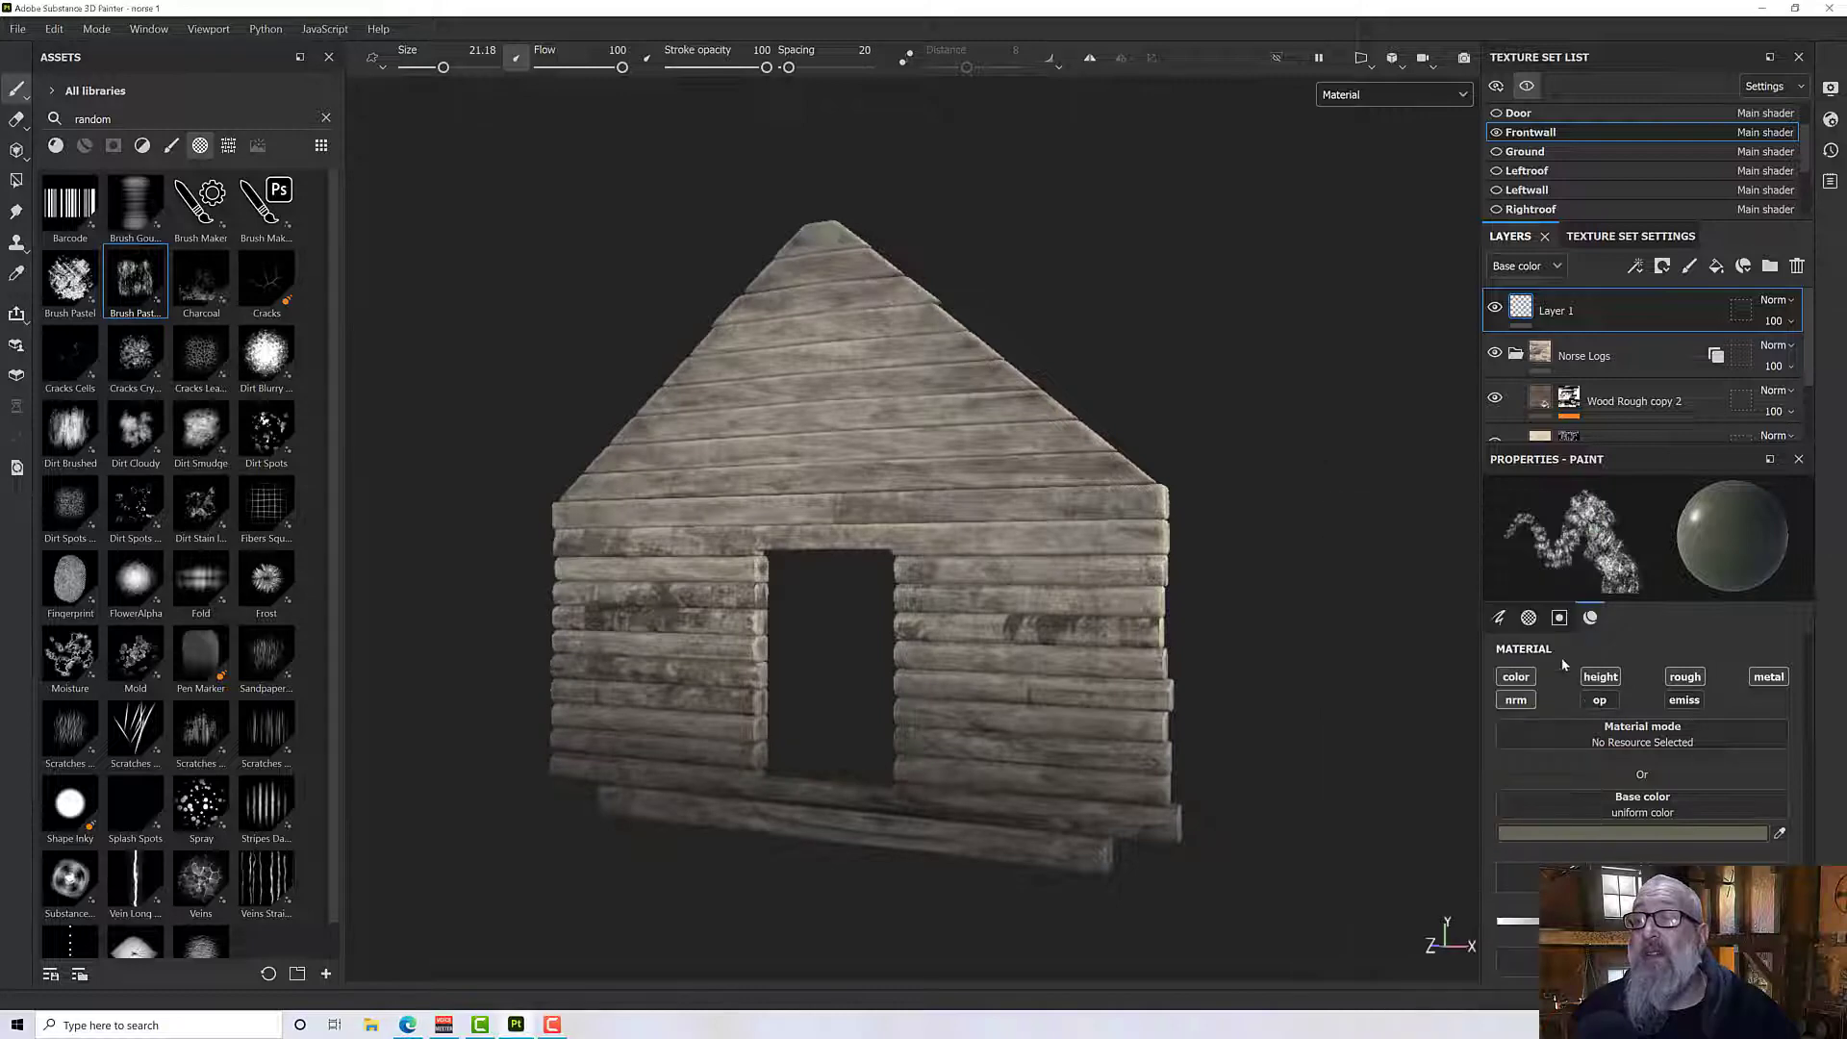
Step: Select the Door texture set and turn off isolation so the whole cabin is displayed
scroll(1584, 762, up, 4)
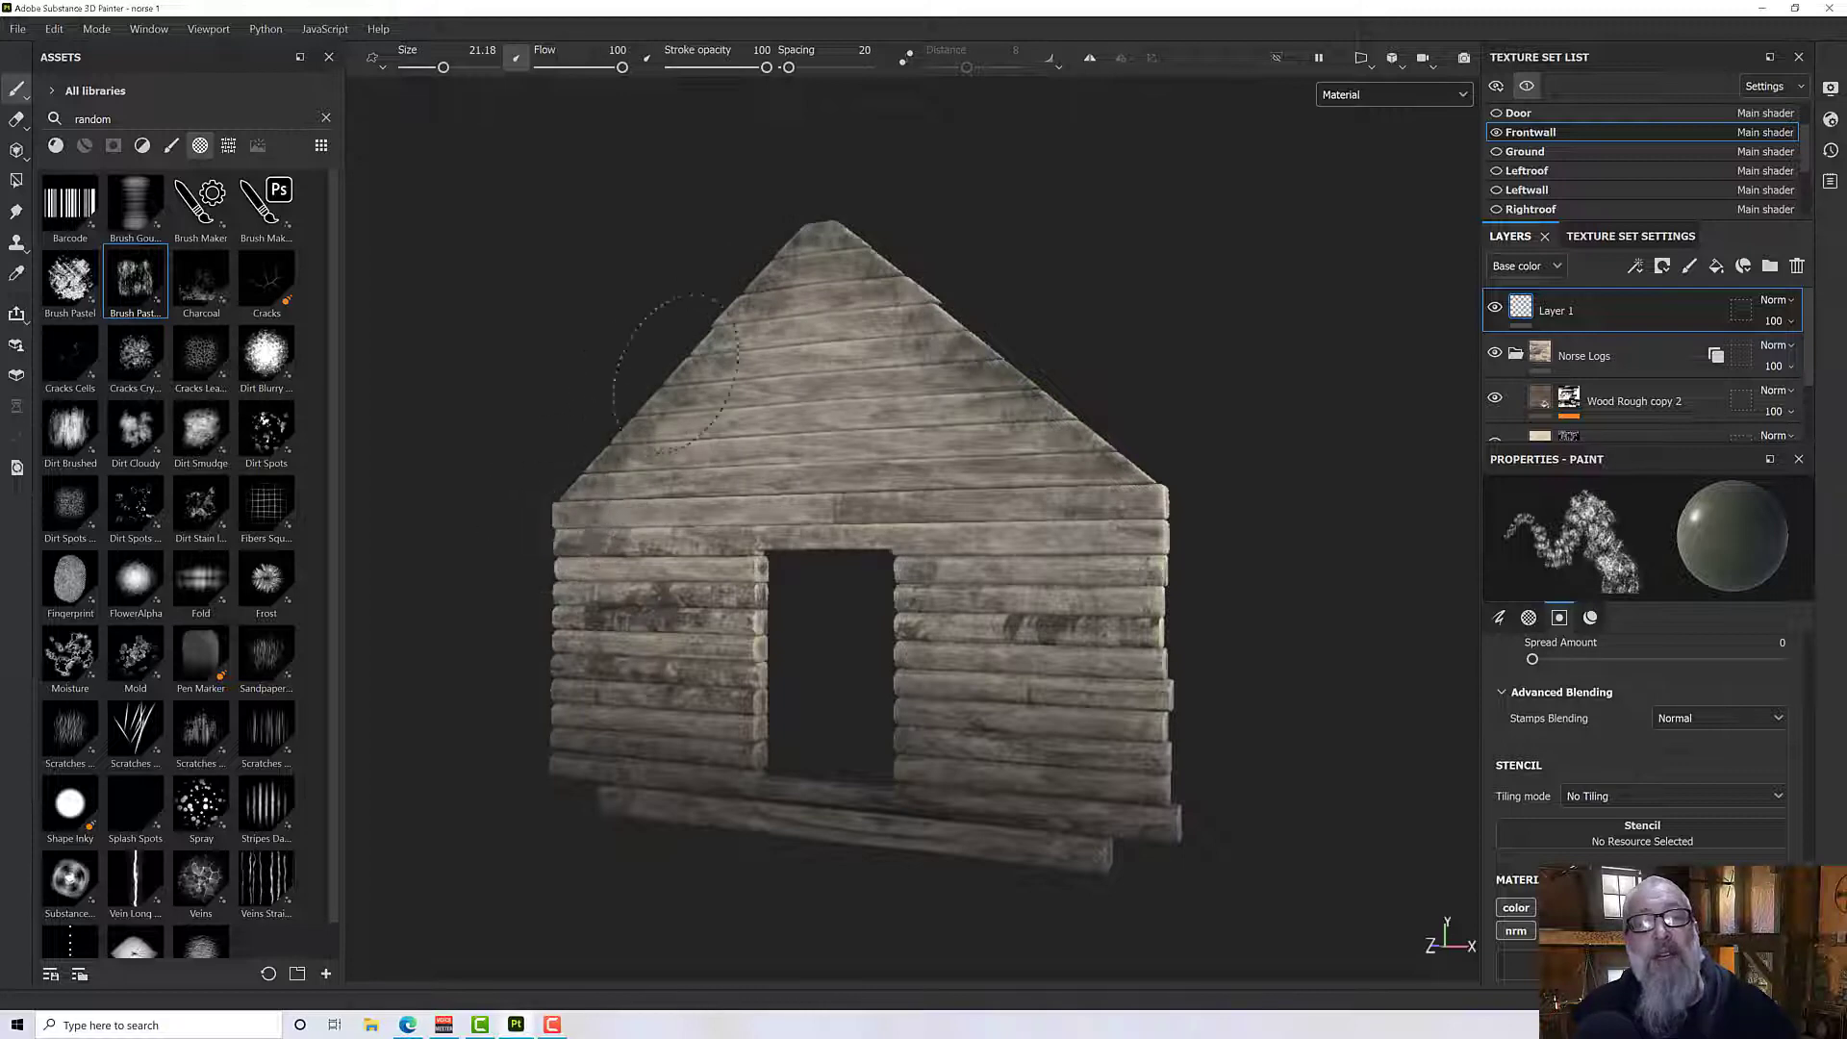
click(1518, 113)
click(1527, 86)
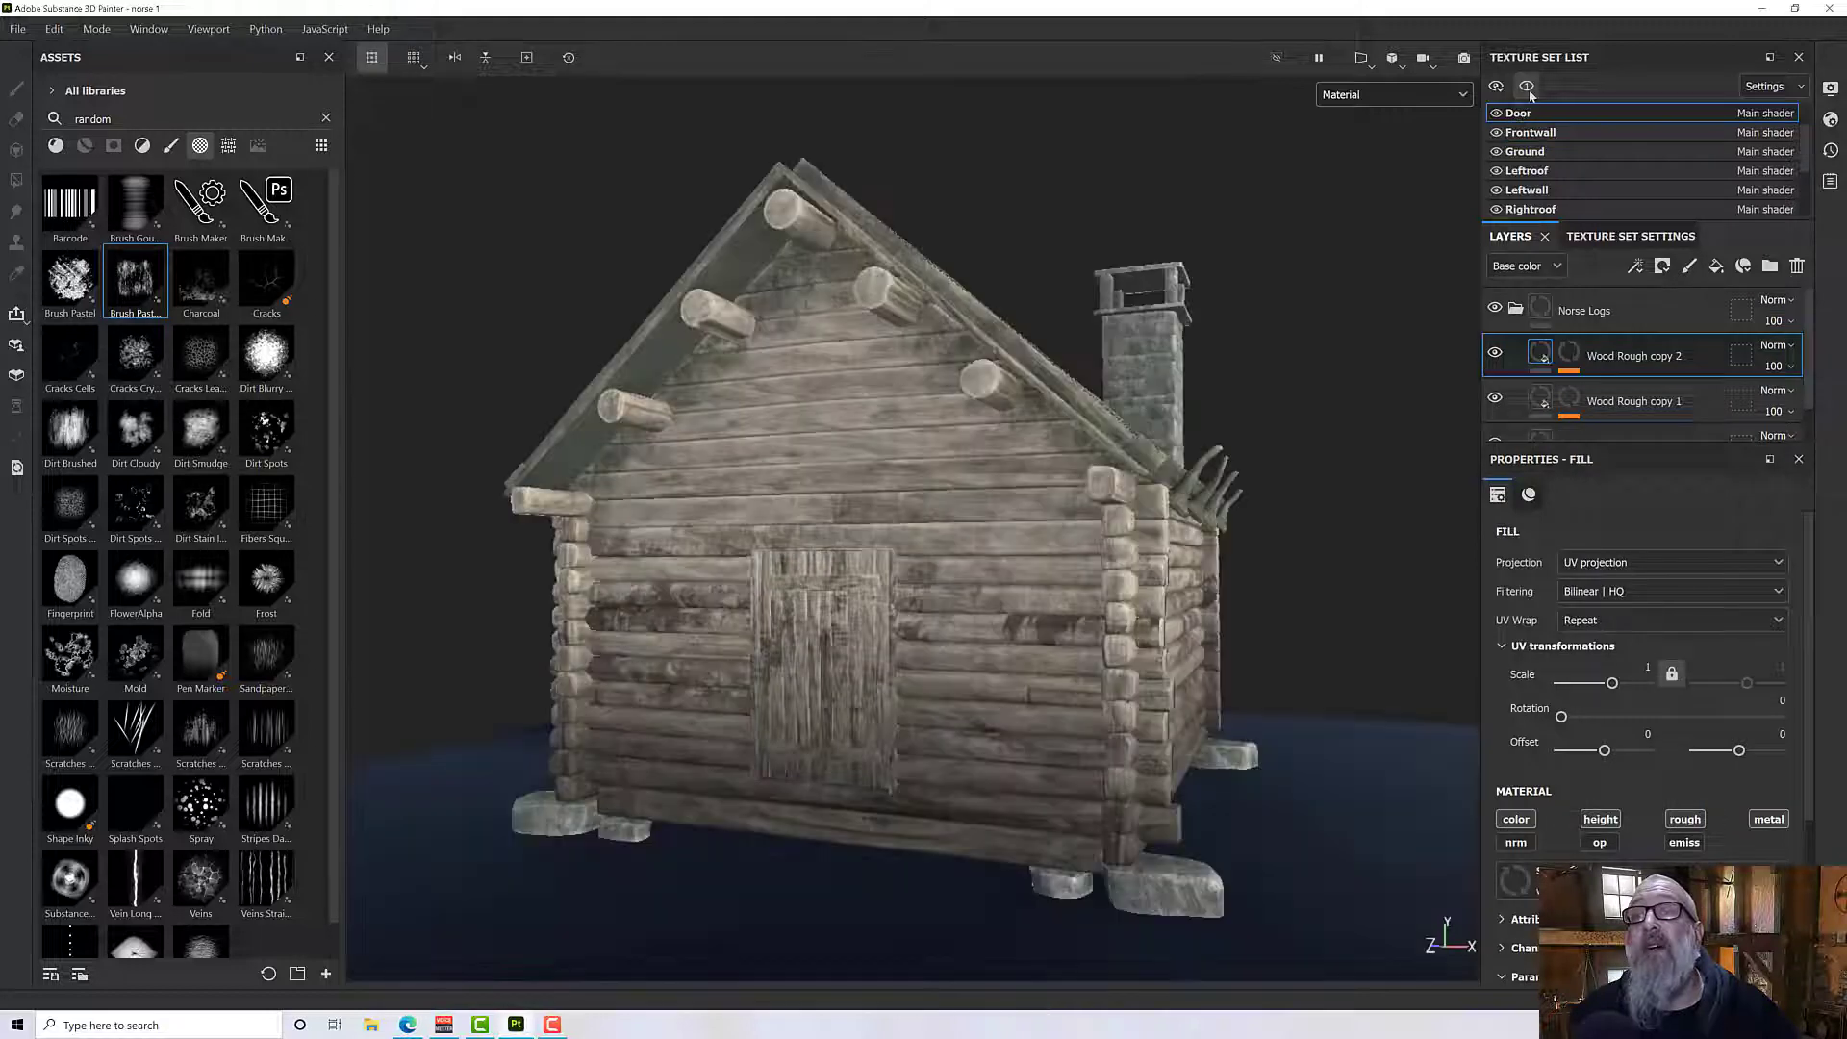
Step: Examine the gable's weathering up close, and isolate the Frontwall texture set in the viewport
alt+drag(1289, 306, 818, 307)
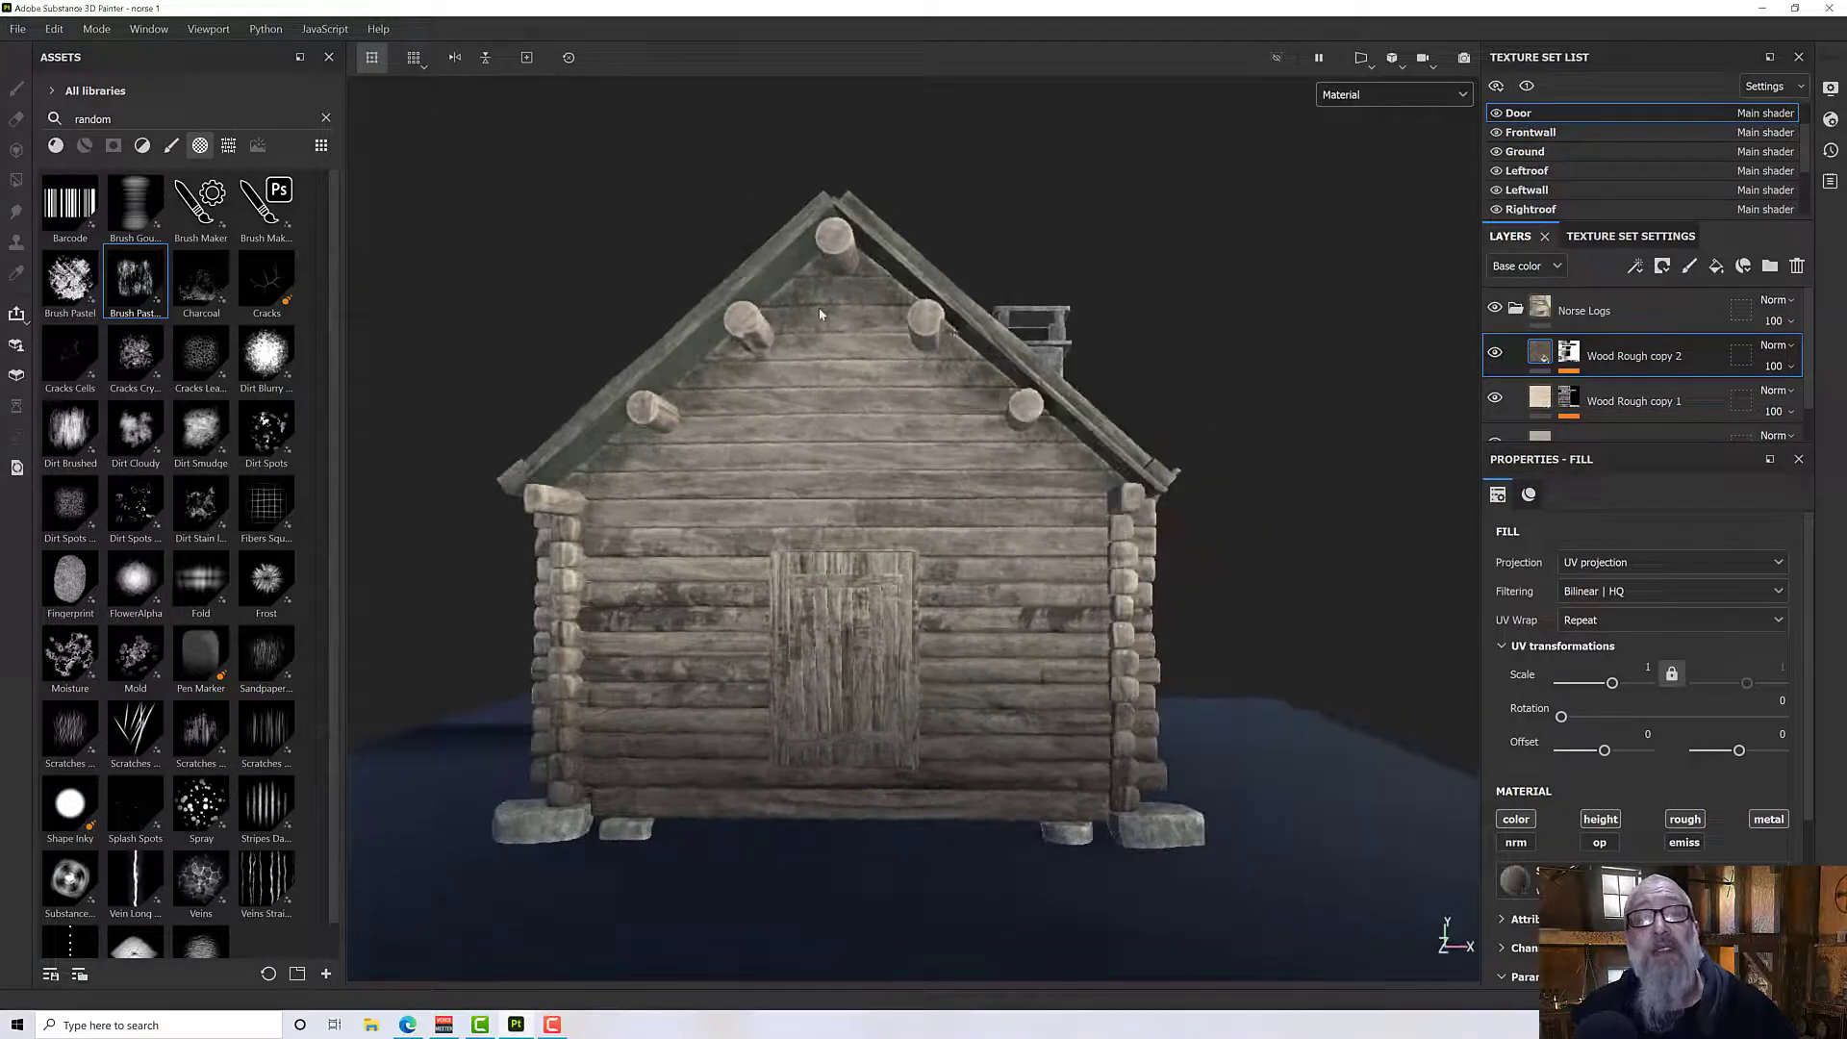
scroll(818, 308, up, 5)
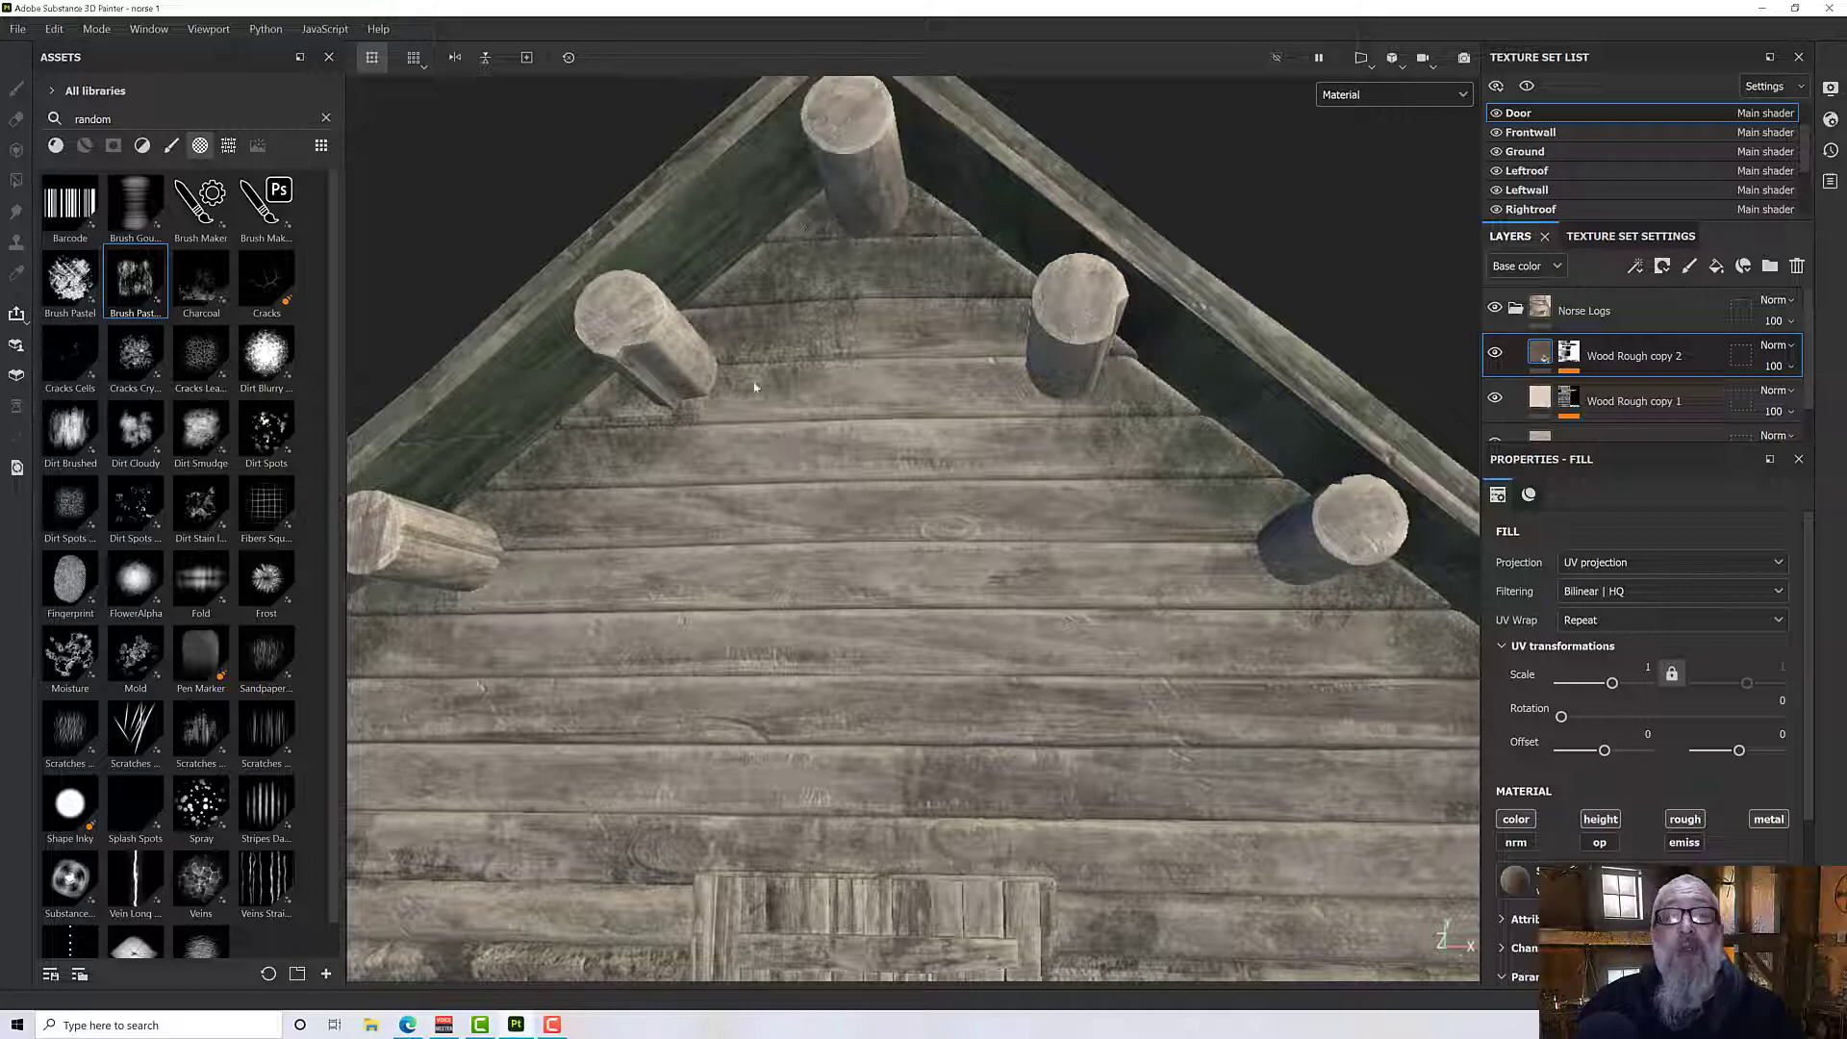
alt+drag(845, 304, 745, 169)
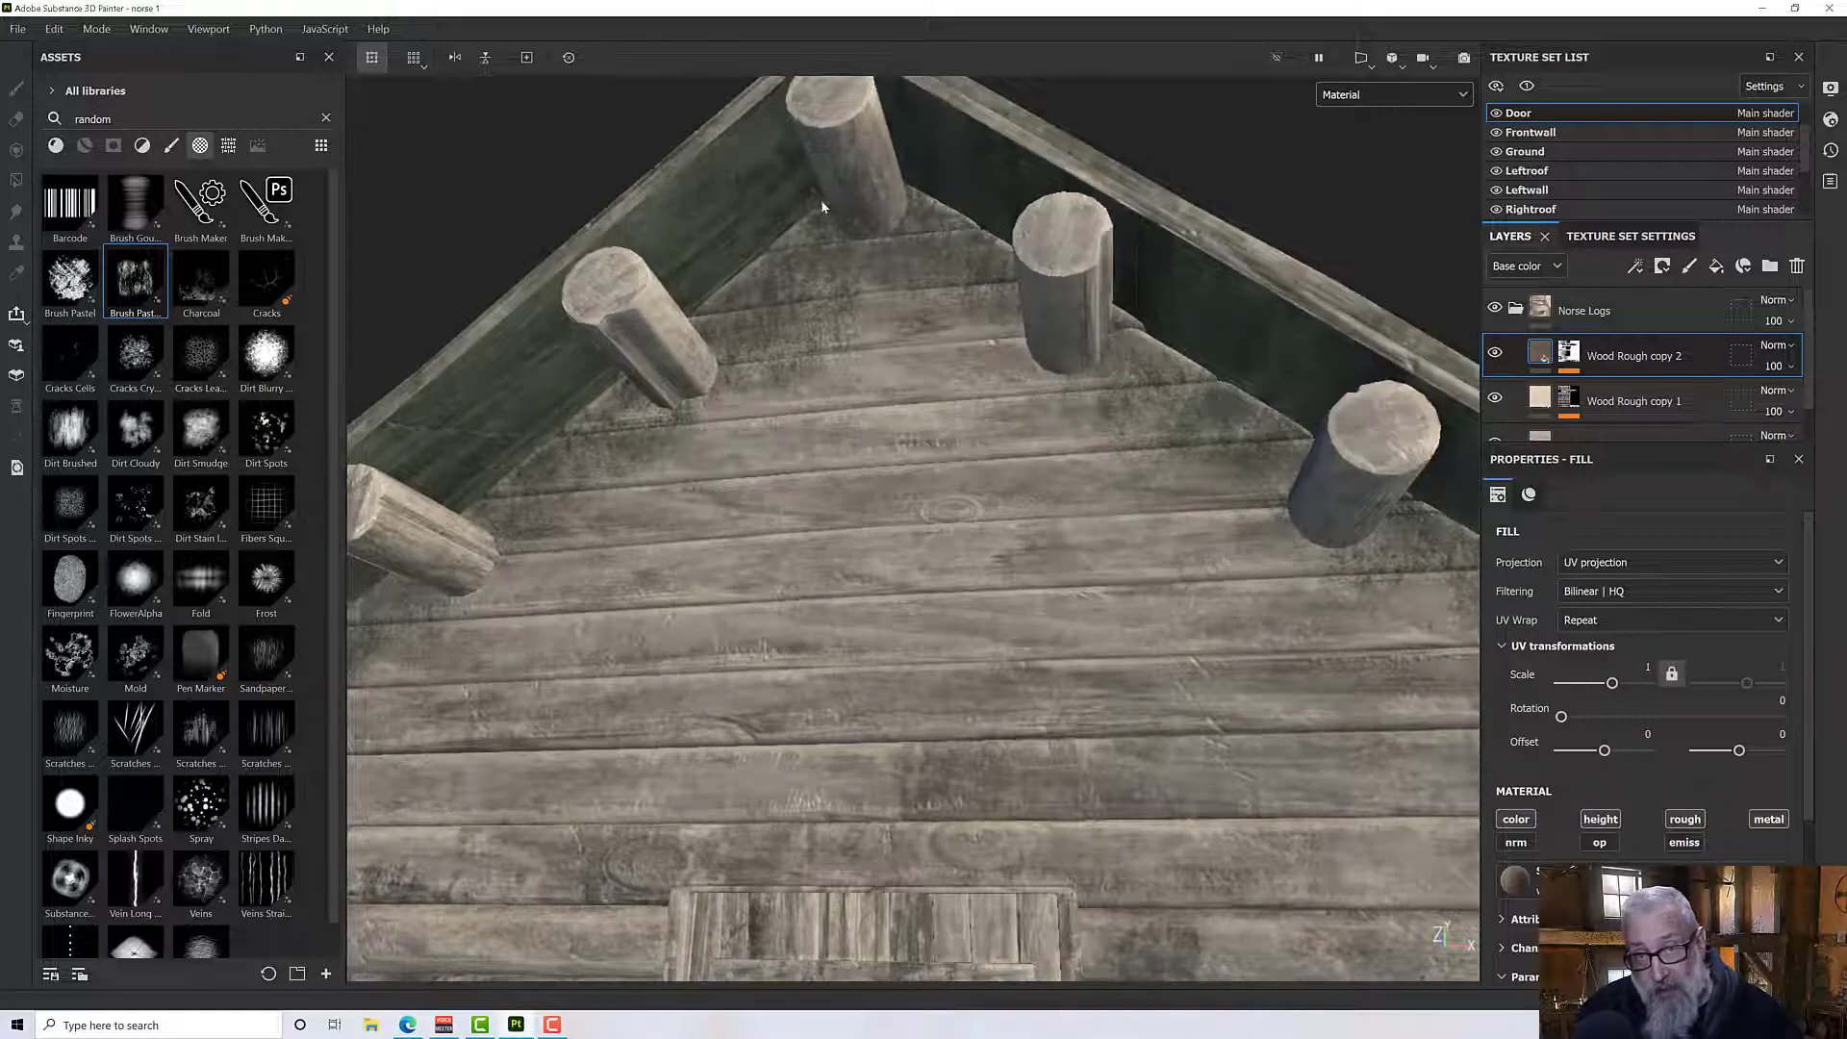
alt+drag(862, 227, 1270, 315)
scroll(927, 279, down, 5)
click(1526, 85)
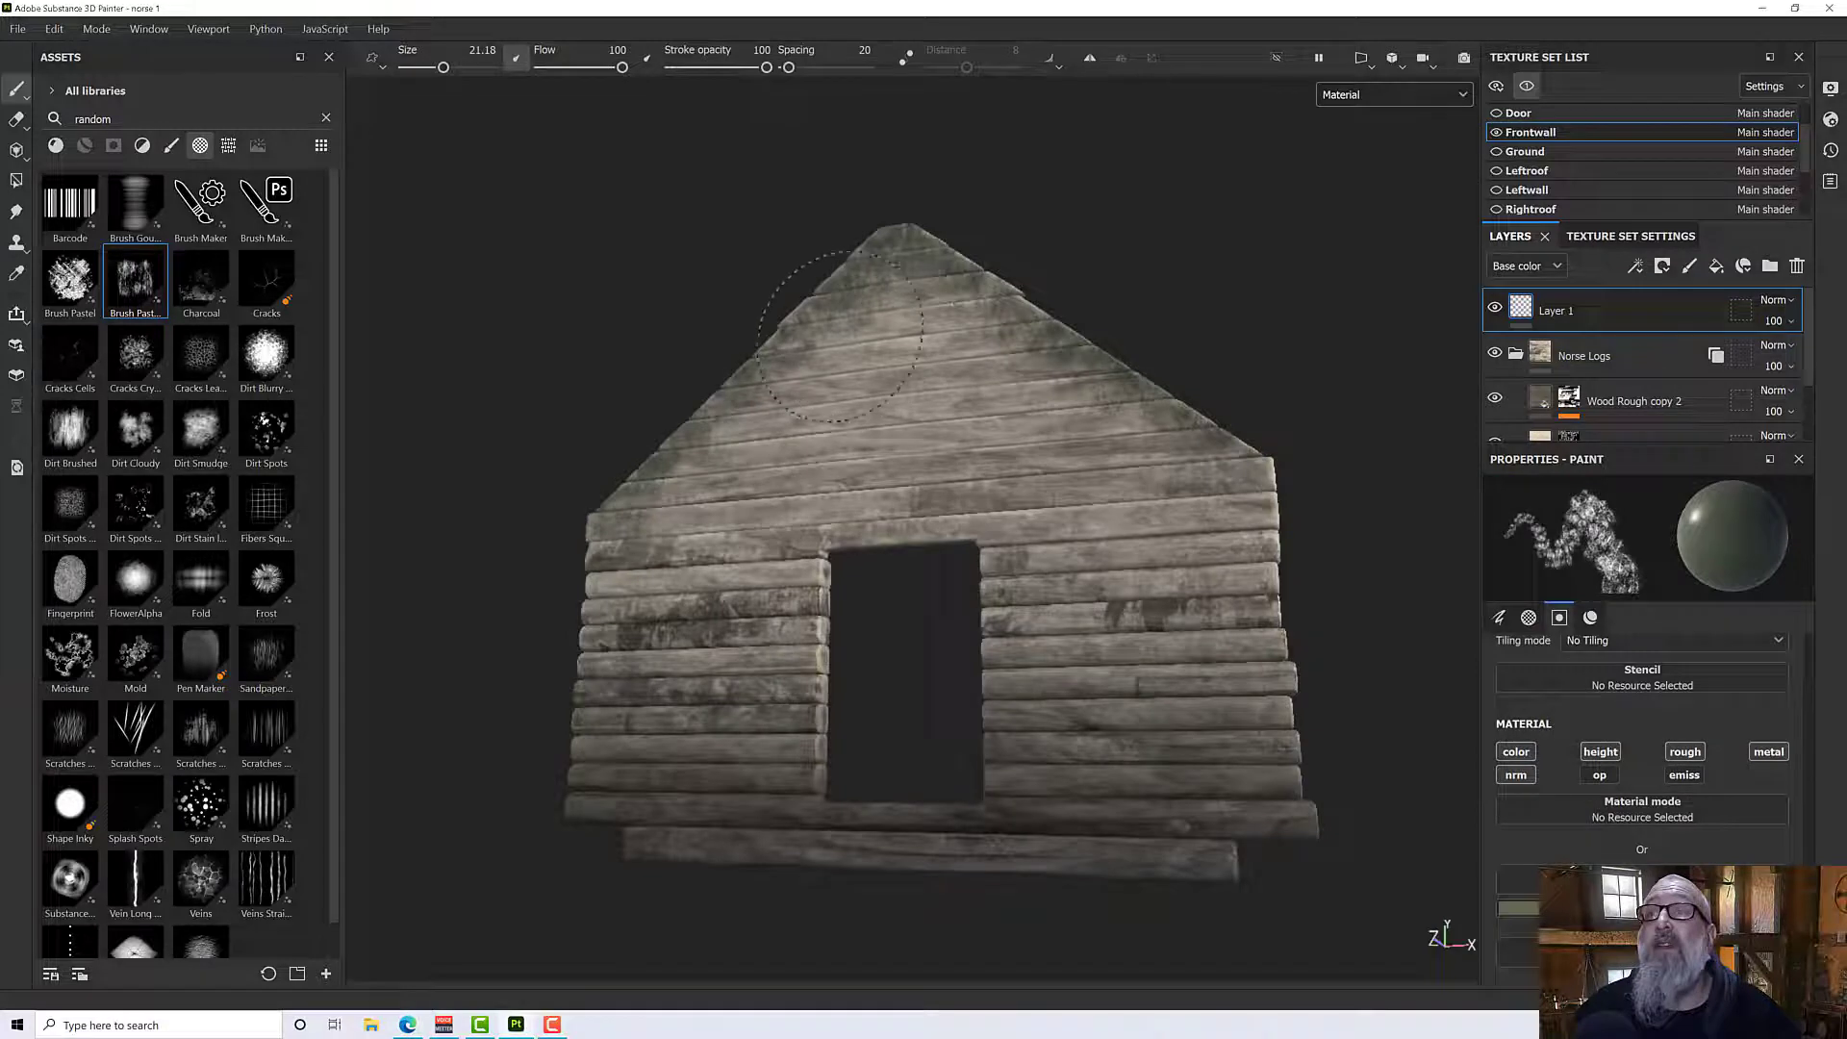
Step: Set the brush size to 47.63 and paint more grey-green weathering over the front gable's sloping edges
scroll(856, 341, up, 2)
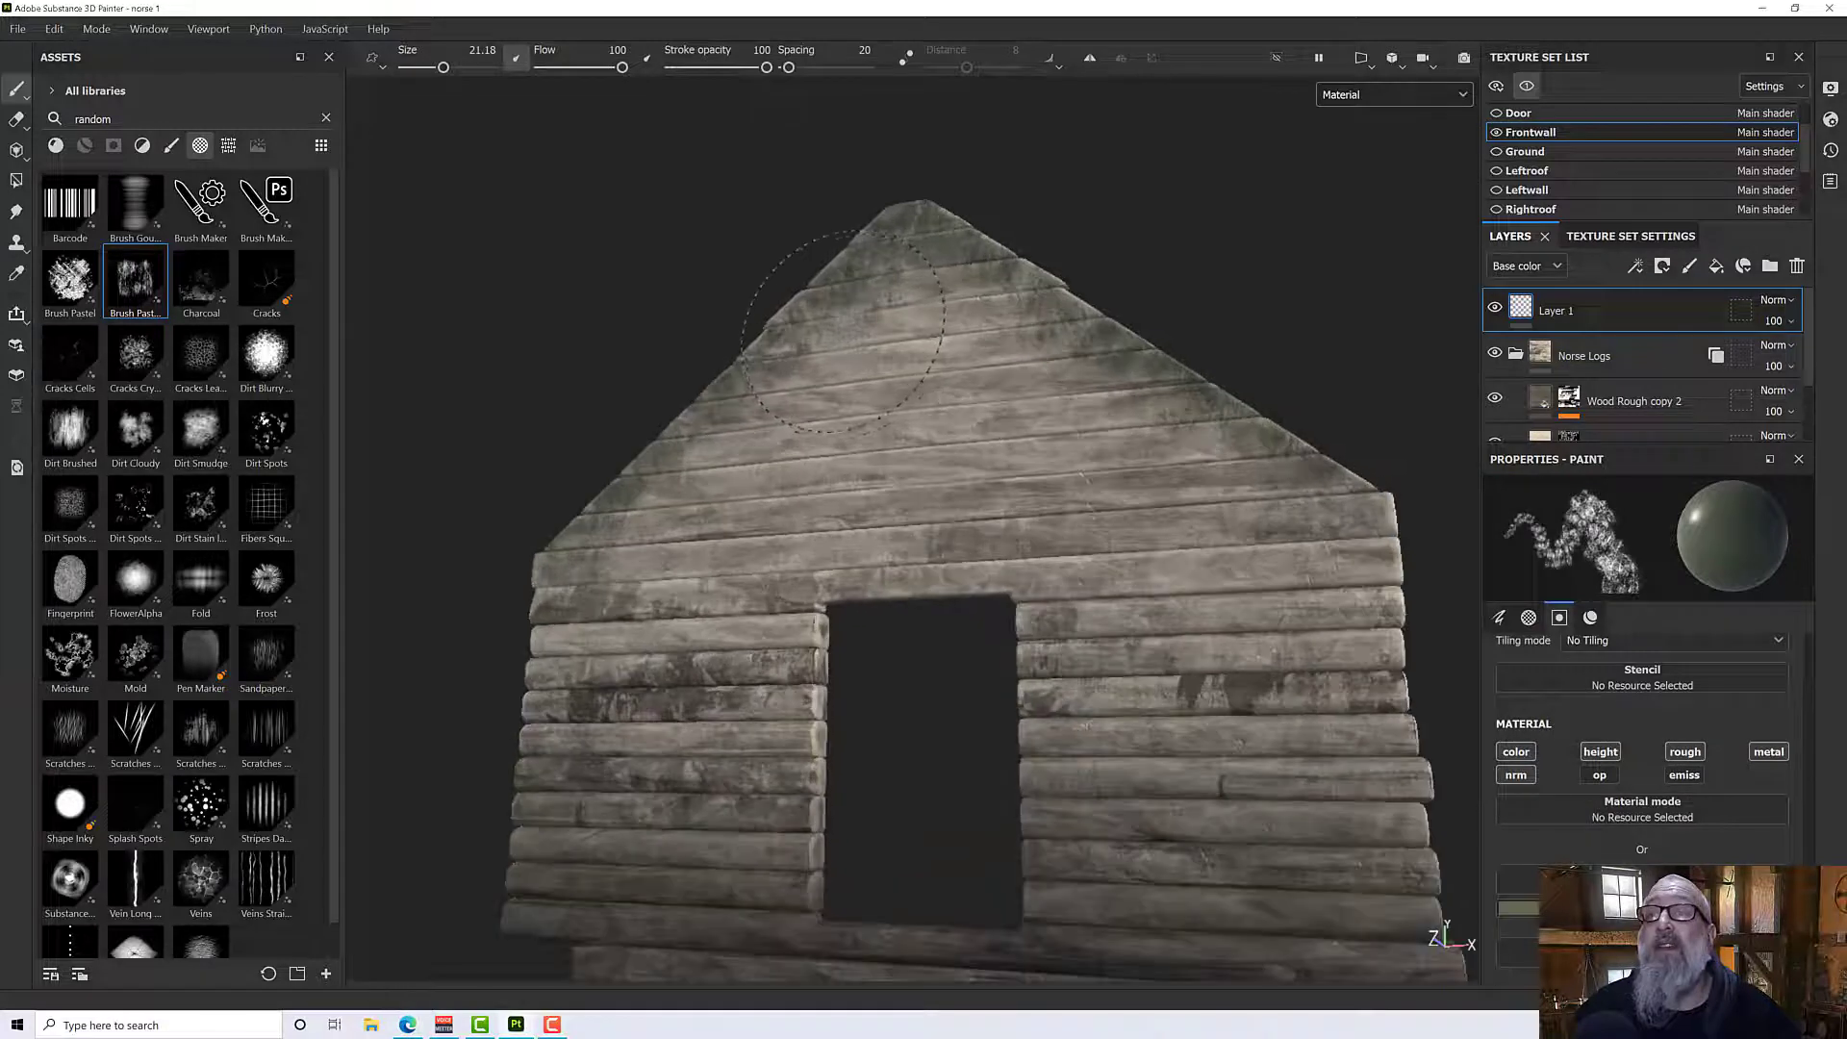
ctrl+right_drag(856, 341, 996, 351)
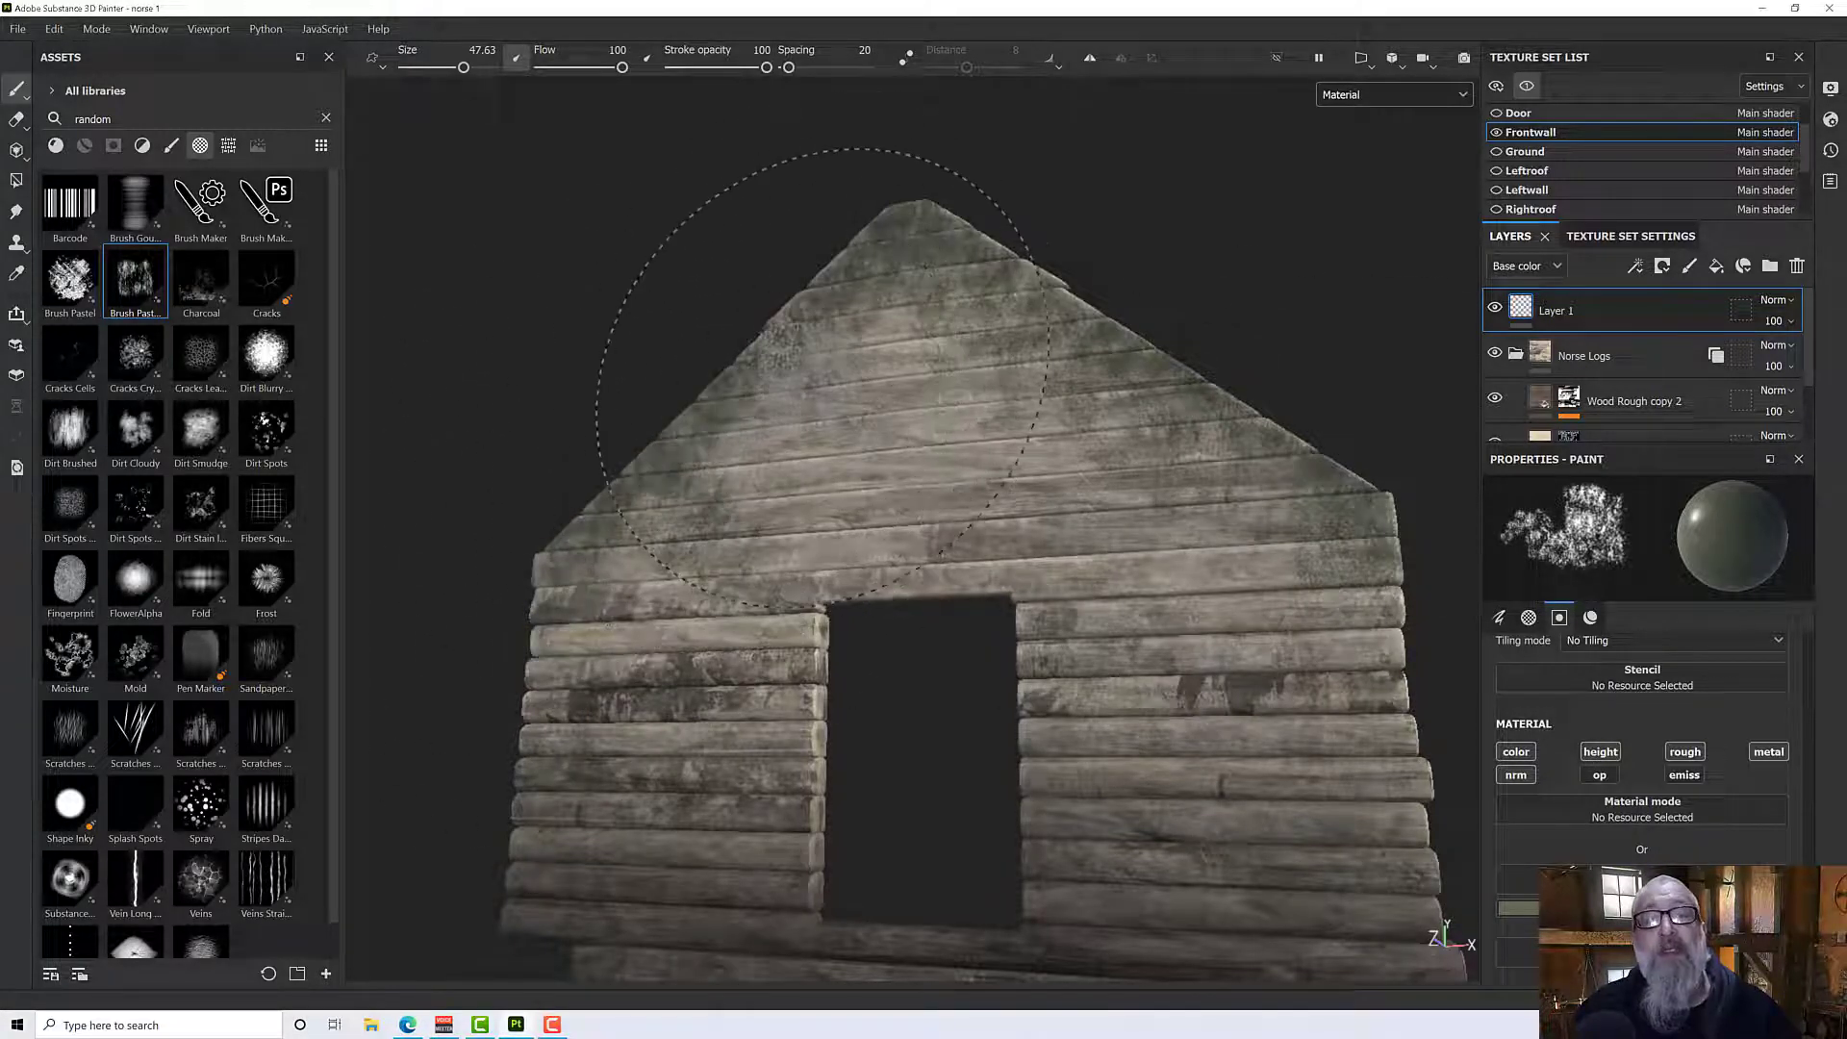
alt+drag(1000, 260, 1051, 340)
alt+middle_drag(1051, 340, 1082, 394)
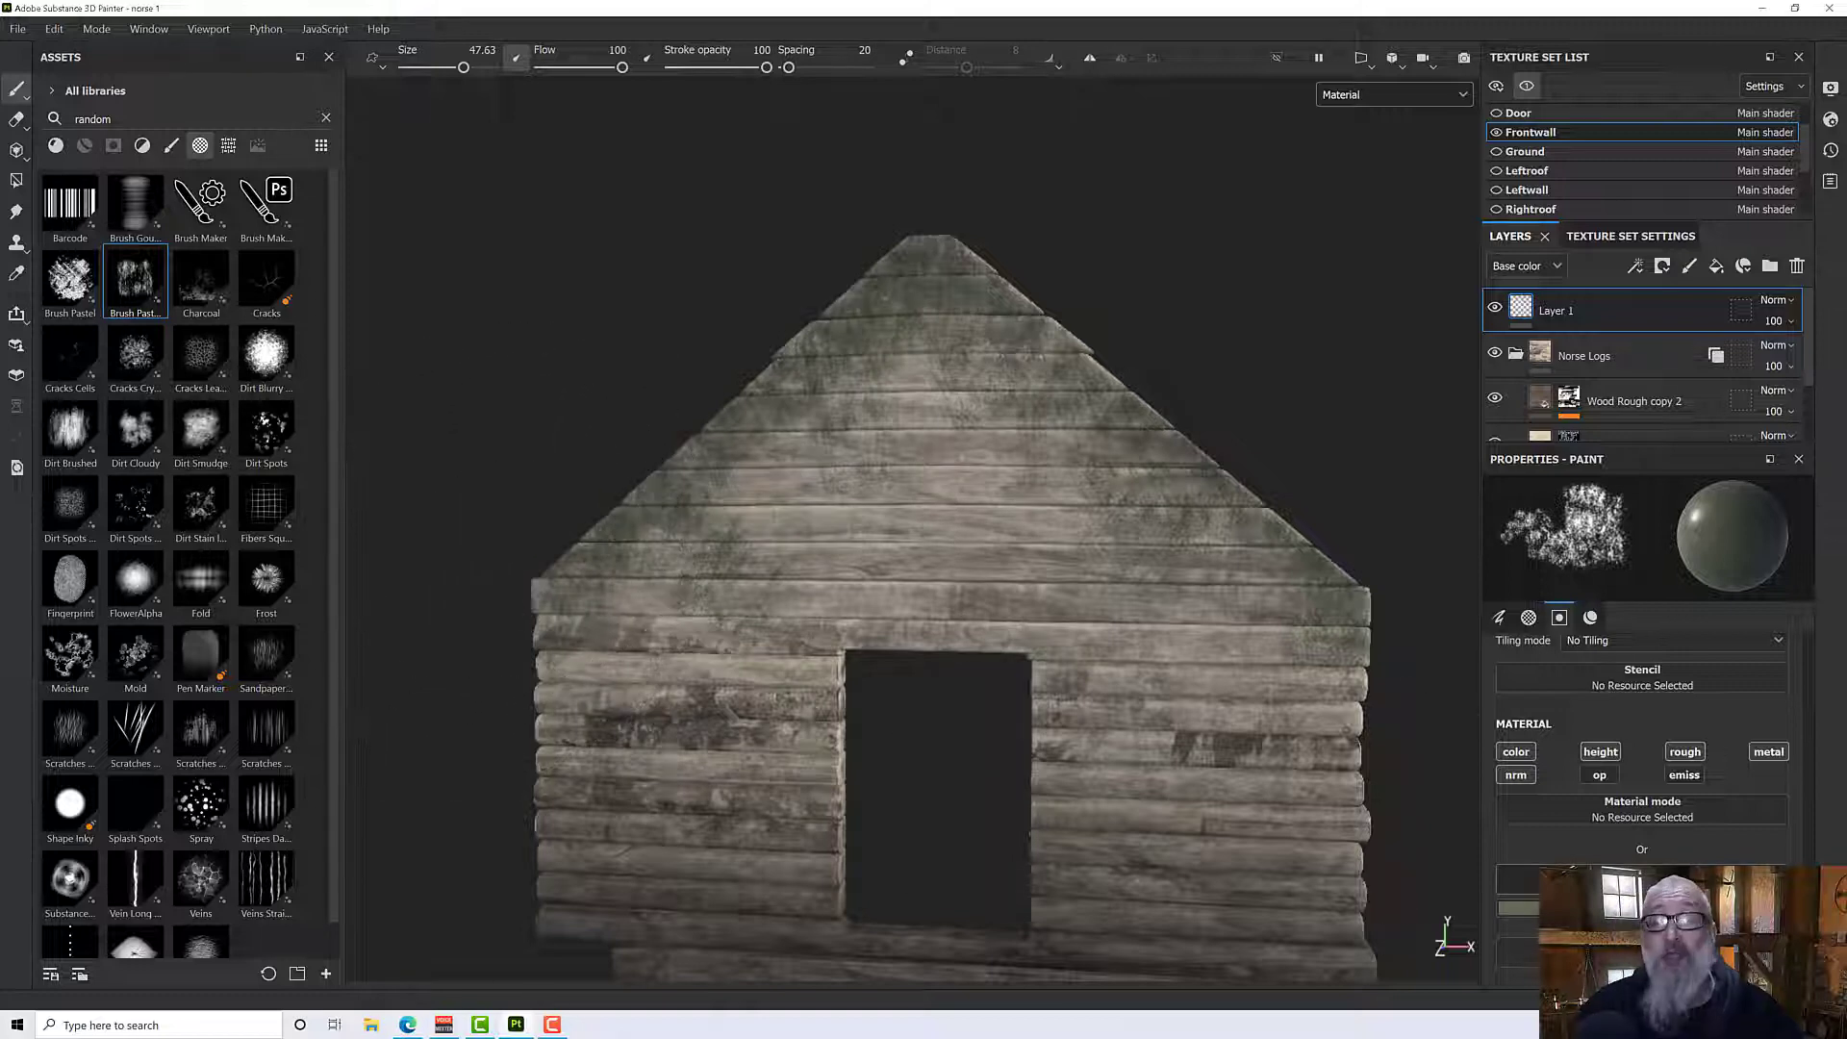
Step: Replace the dynamic brush's Custom Alpha with the Veins alpha
scroll(1642, 808, down, 5)
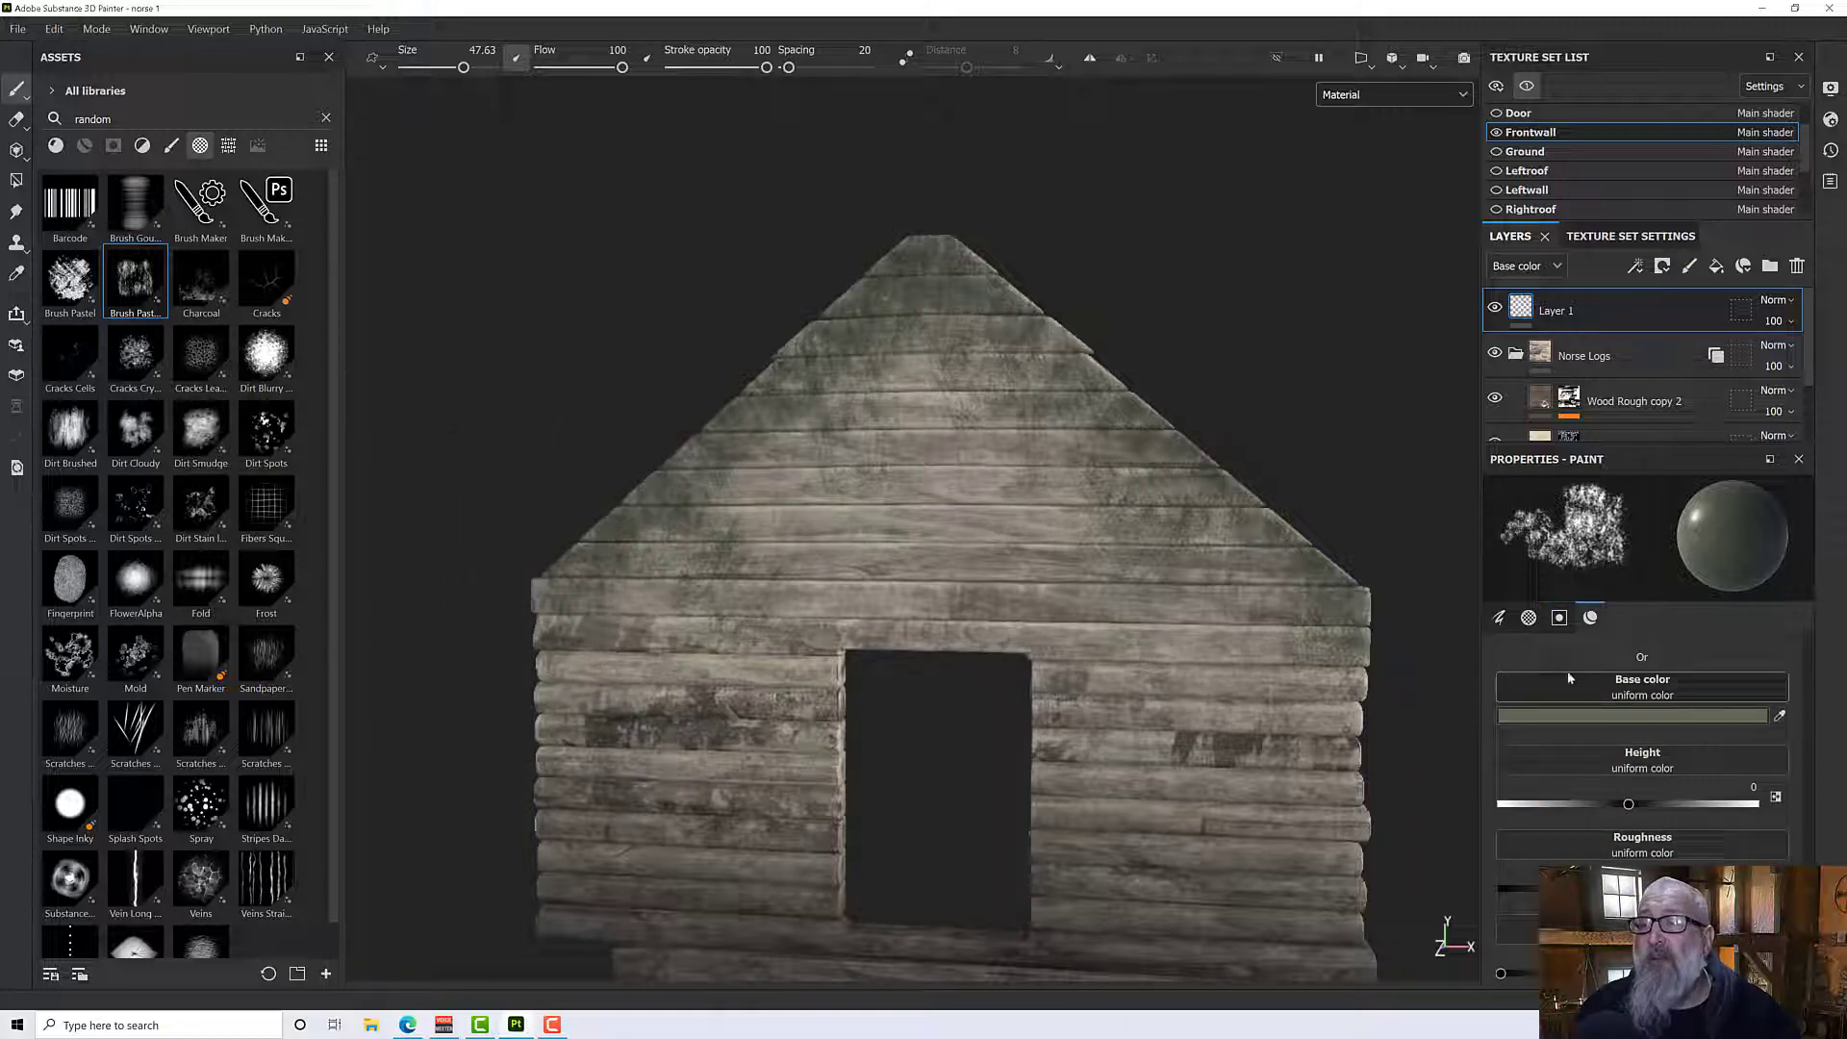
click(1529, 617)
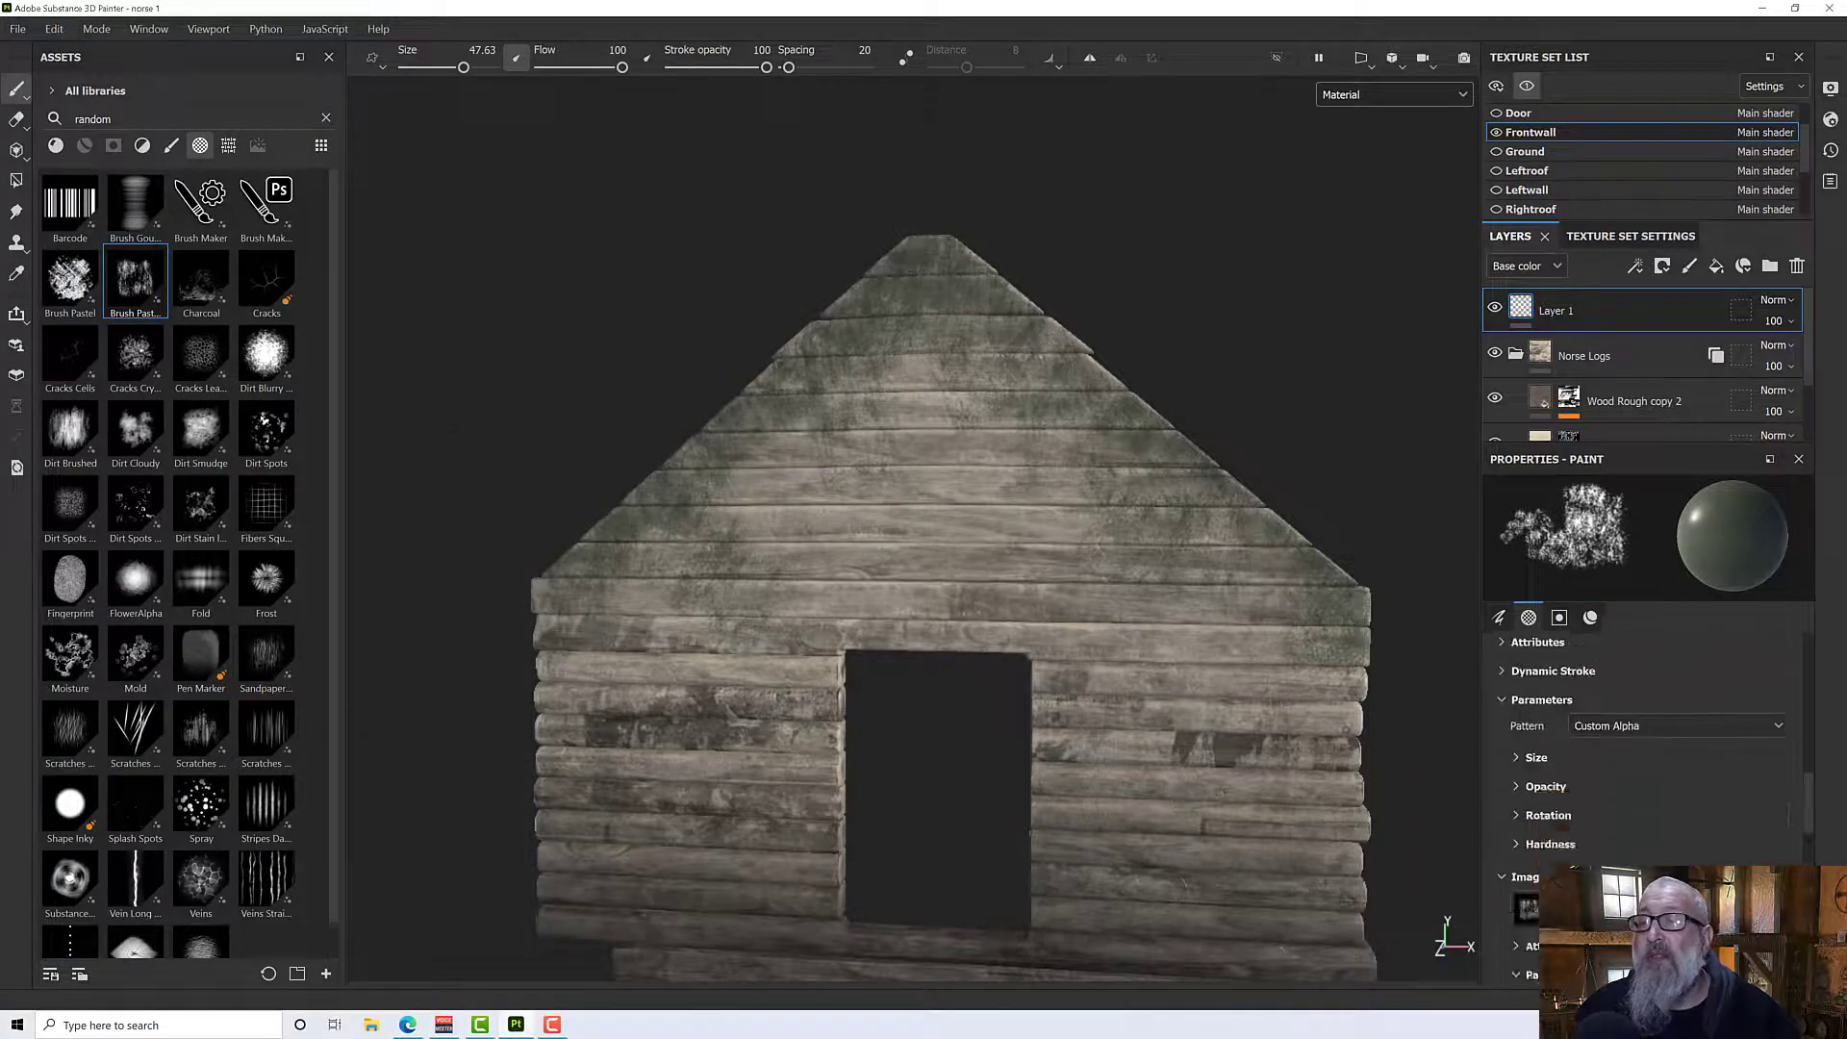
scroll(1642, 769, down, 4)
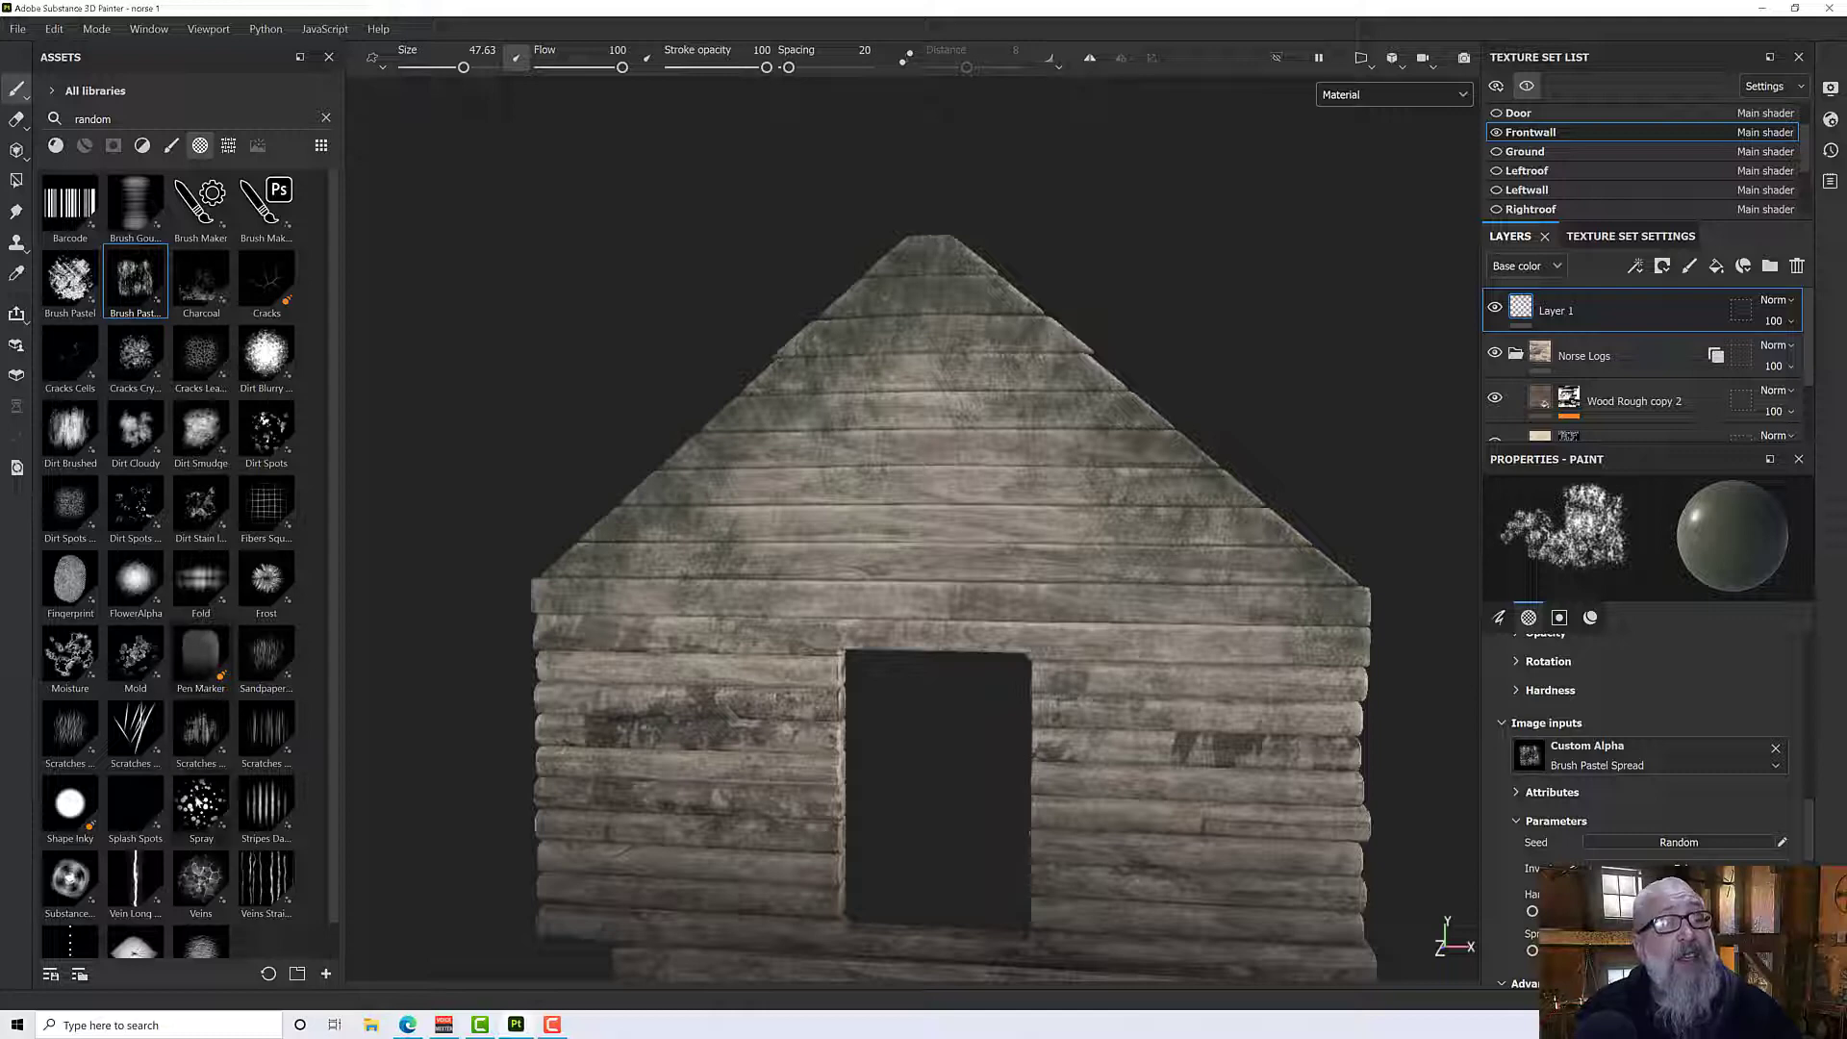
click(204, 887)
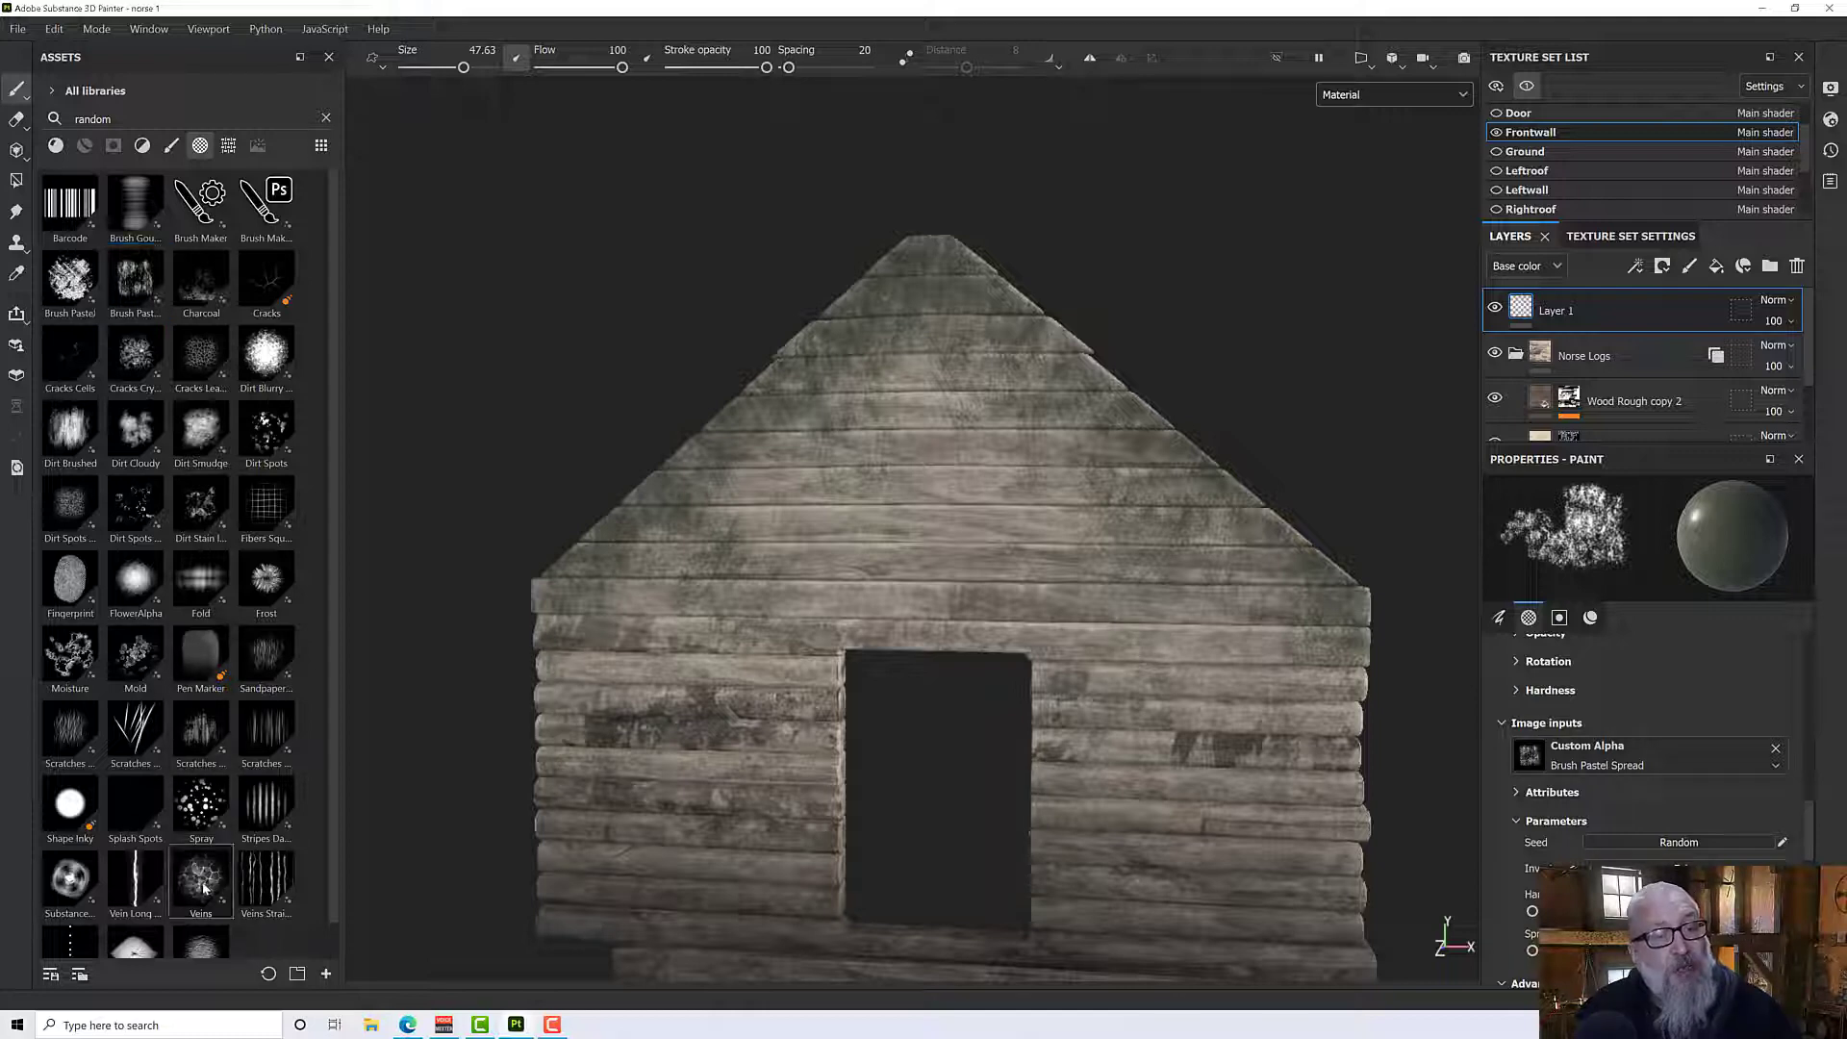
drag(204, 887, 1577, 757)
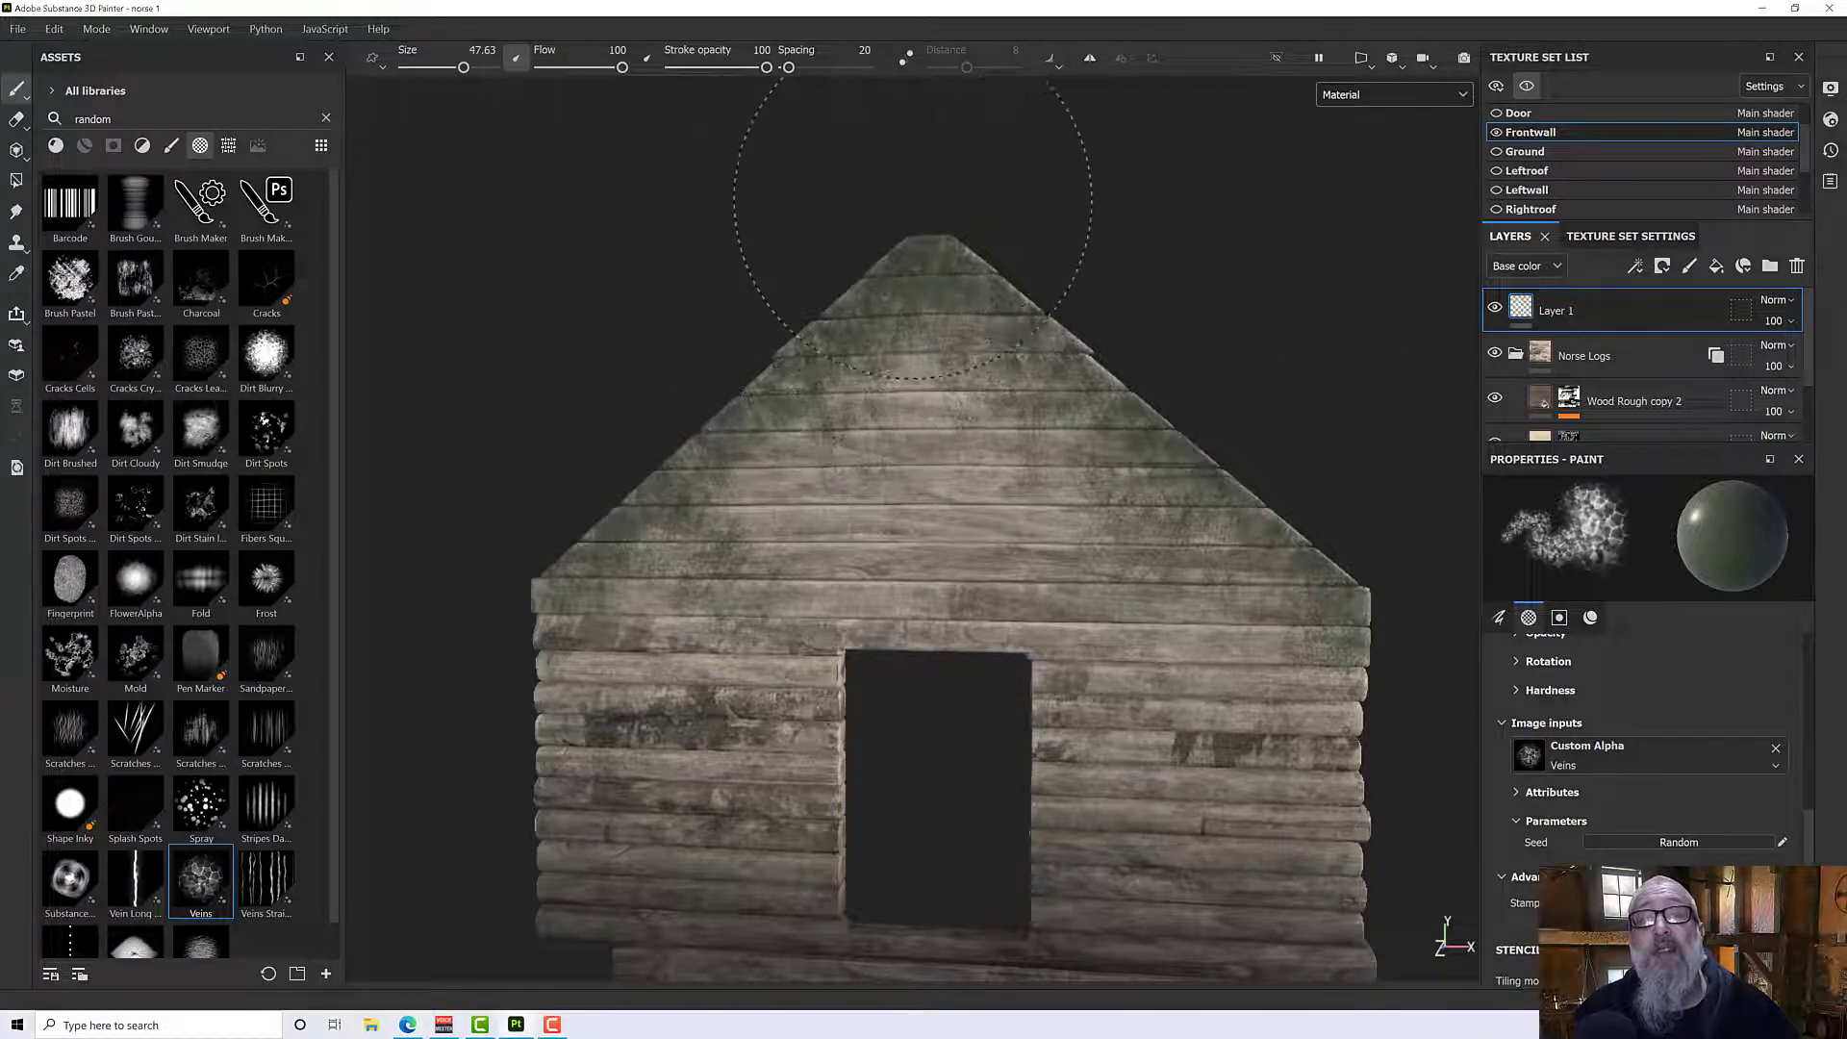
Step: Paint Veins strokes along the front gable's edges, and turn off isolation to display the whole cabin
click(779, 375)
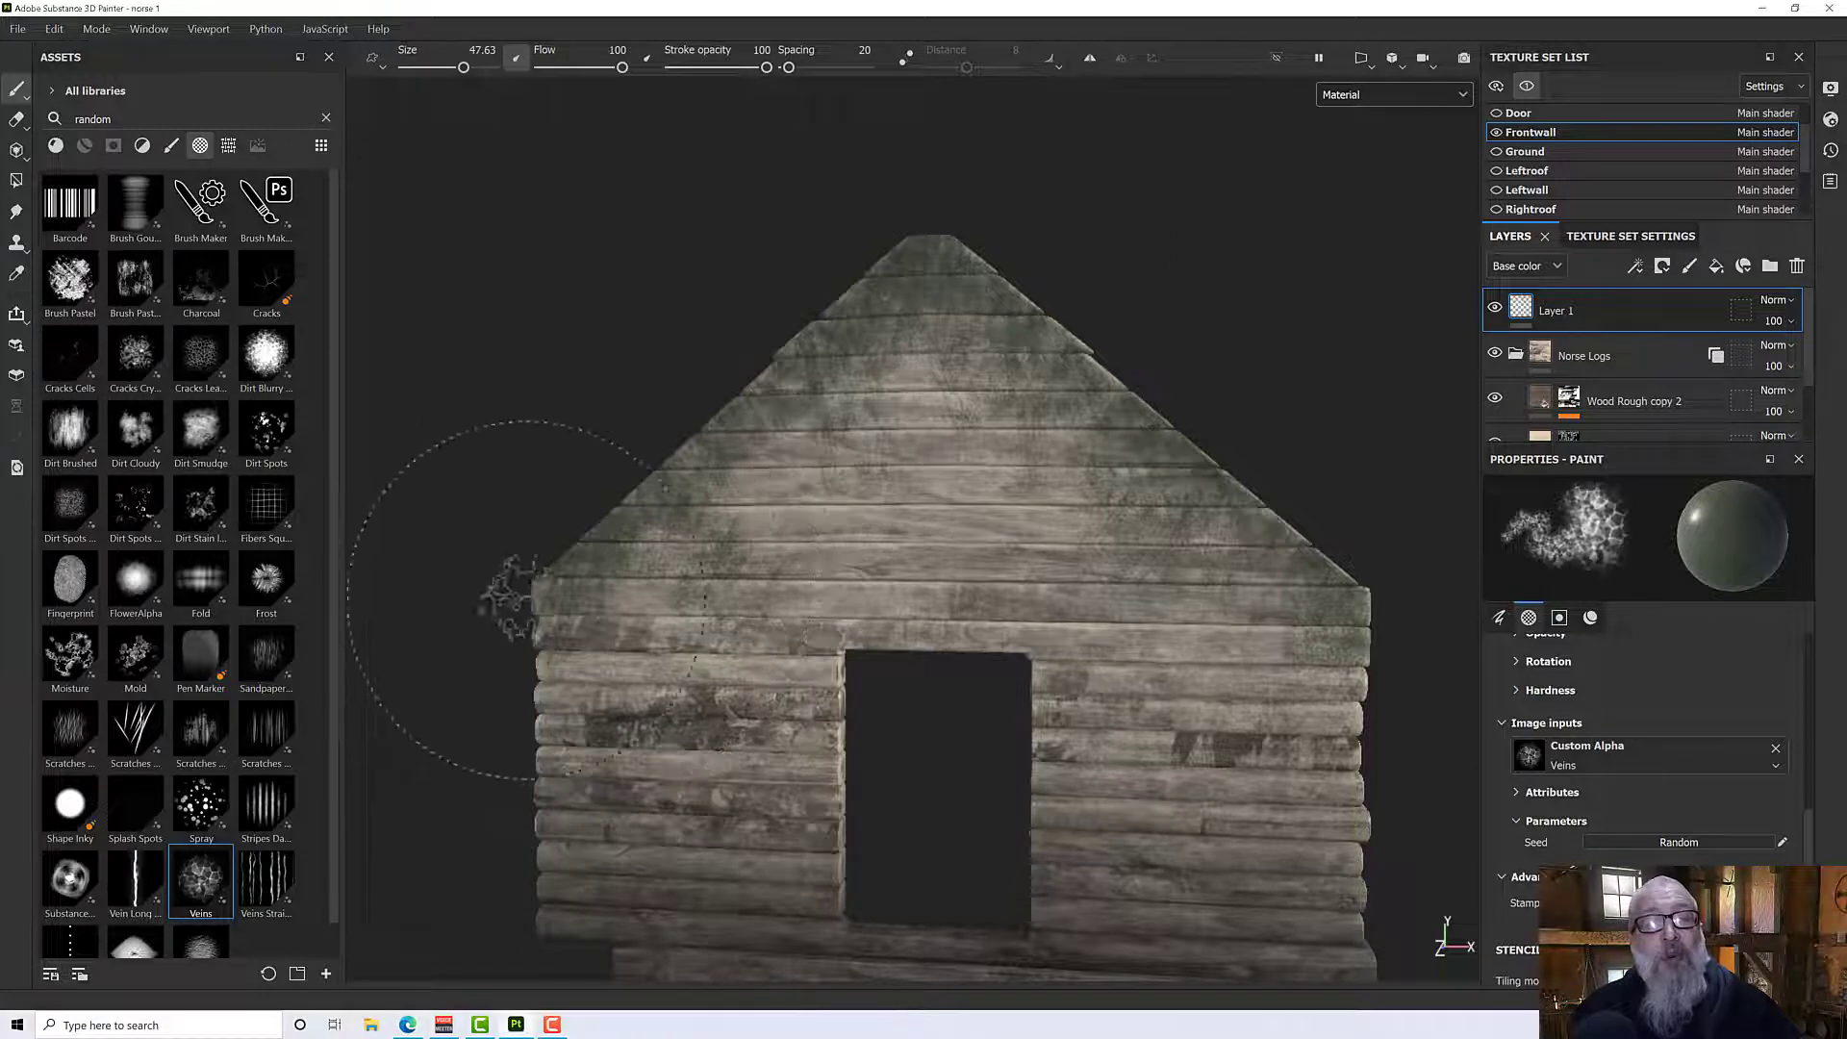
mouse_move(742, 494)
alt+mouse_down()
mouse_move(680, 507)
mouse_move(832, 535)
mouse_move(899, 516)
alt+mouse_up()
scroll(898, 516, down, 2)
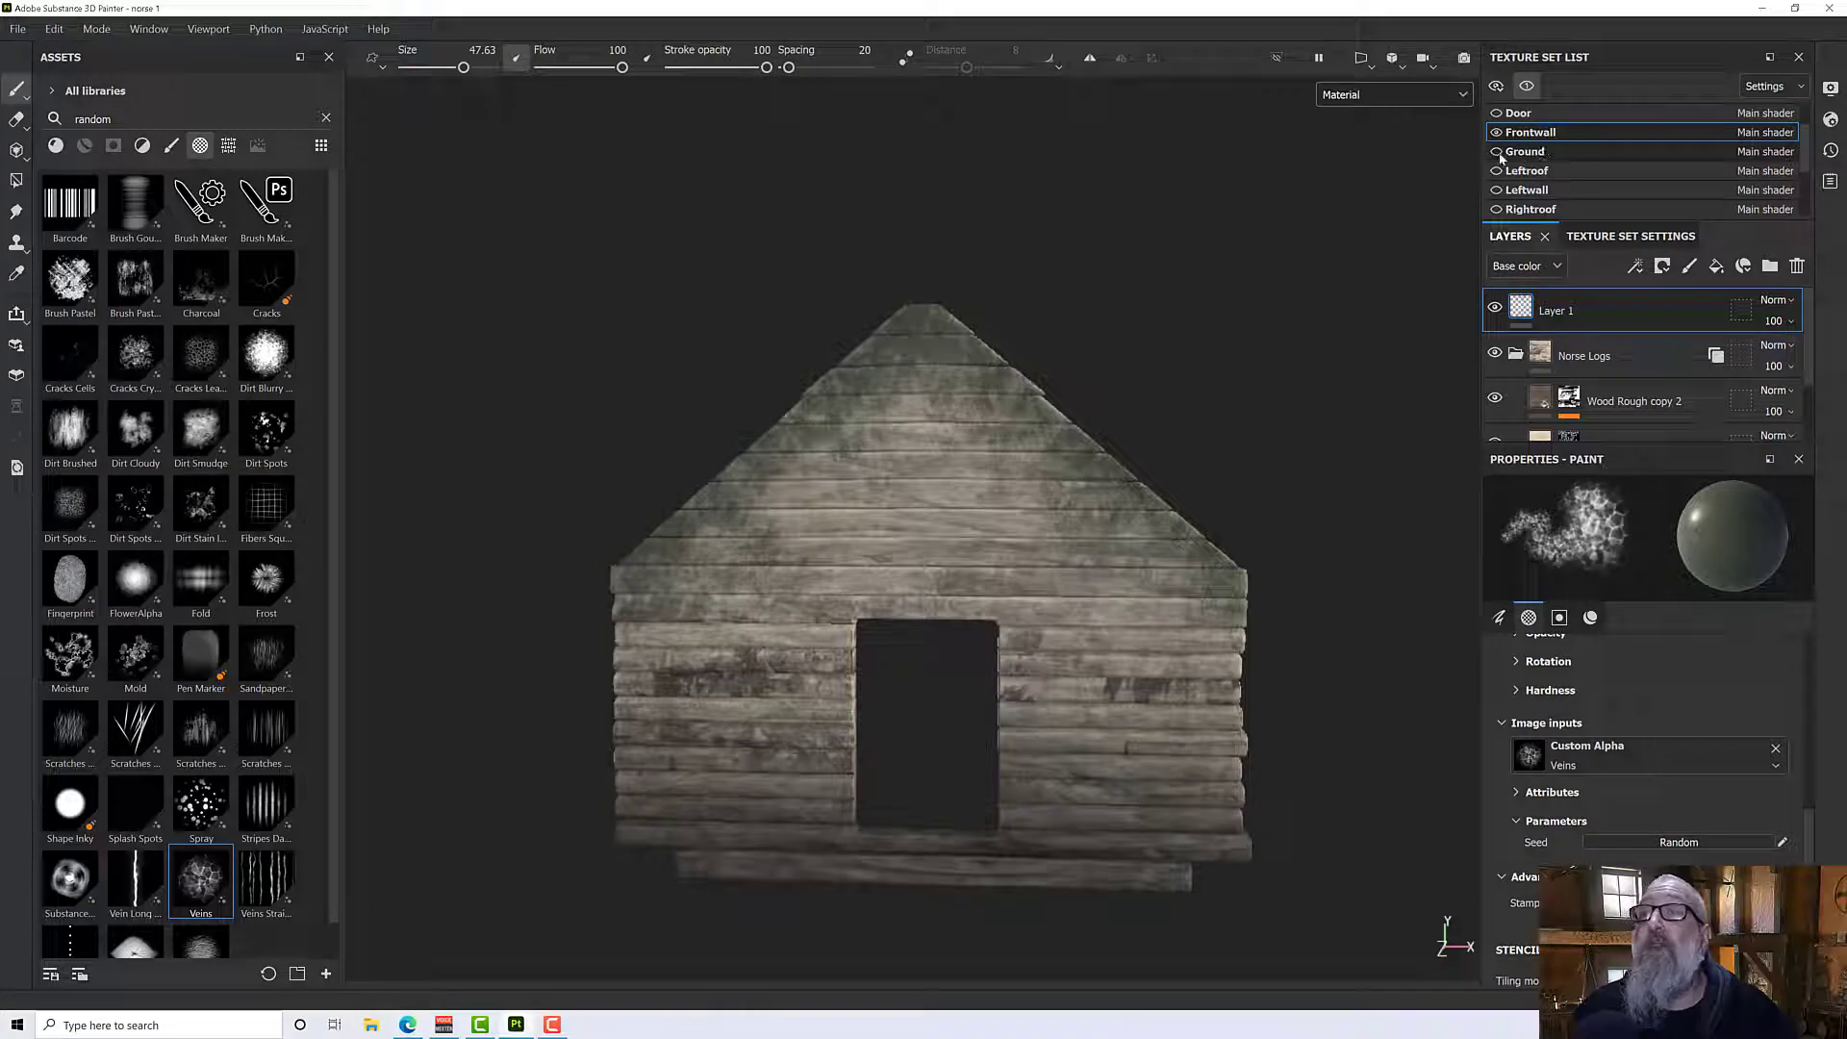
click(1527, 86)
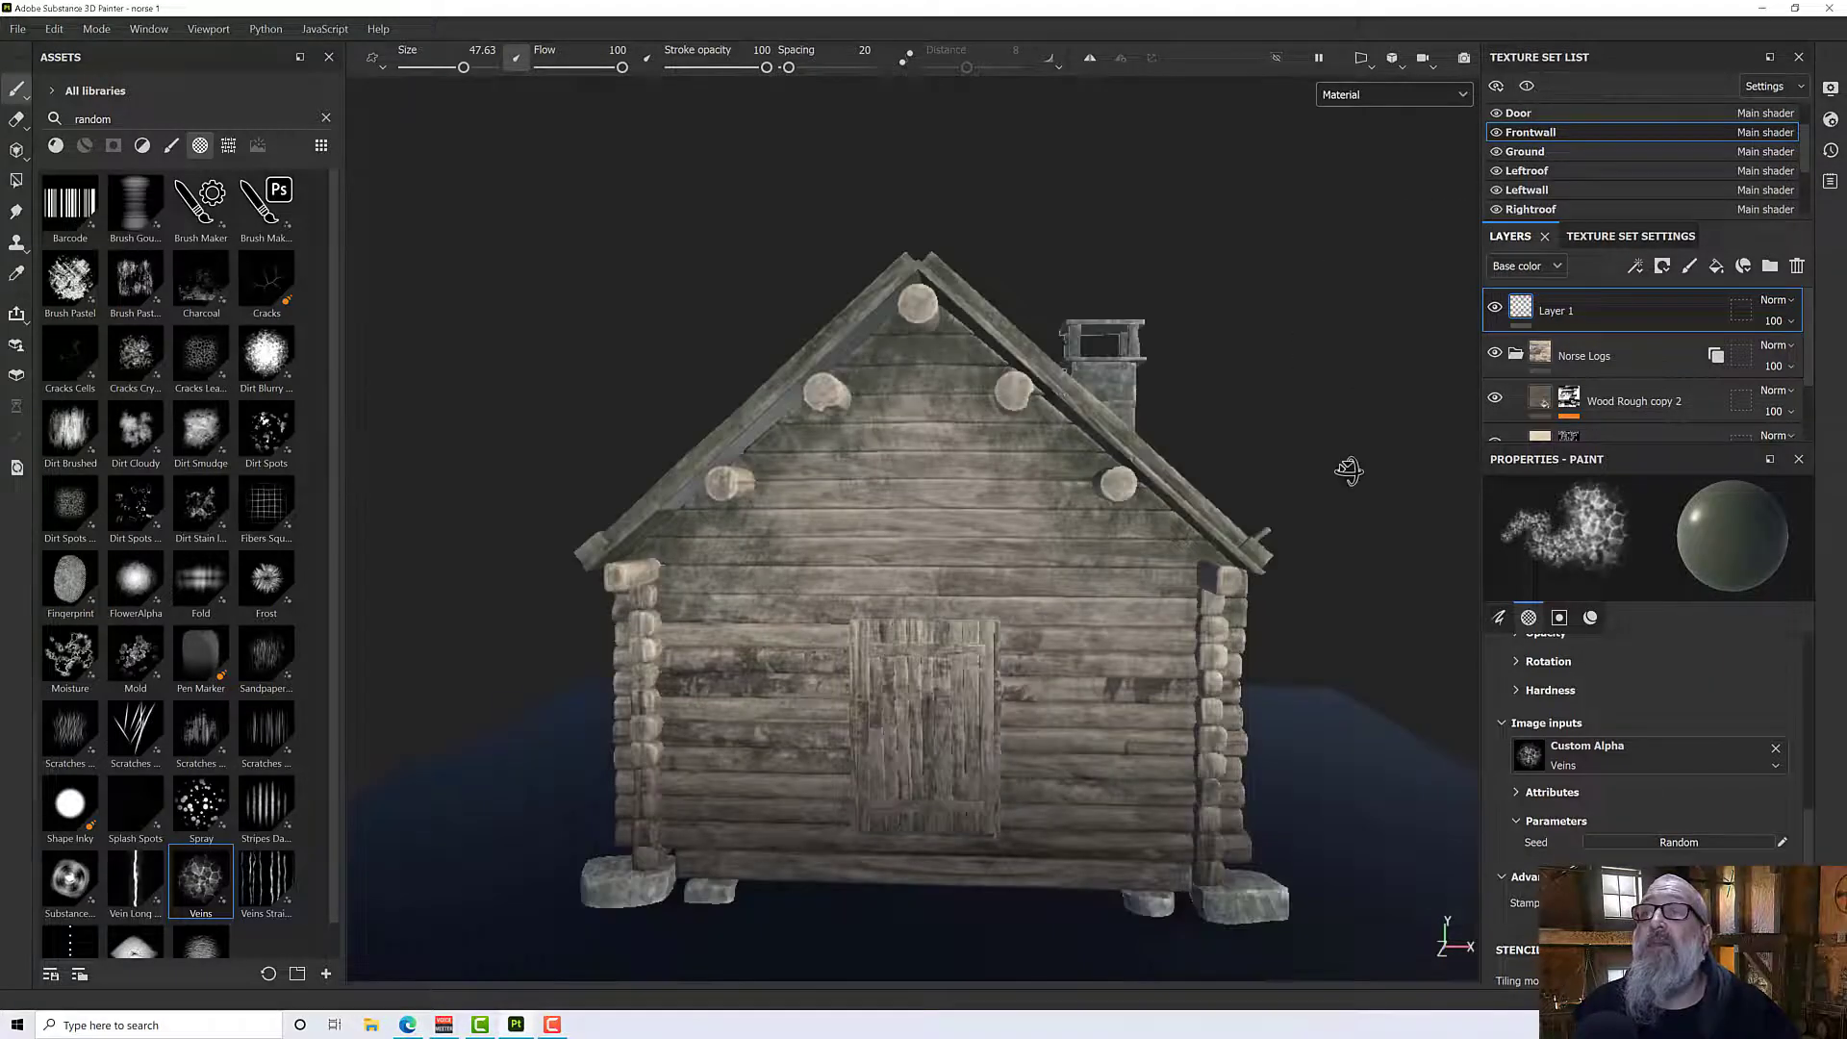
alt+drag(1348, 465, 1251, 428)
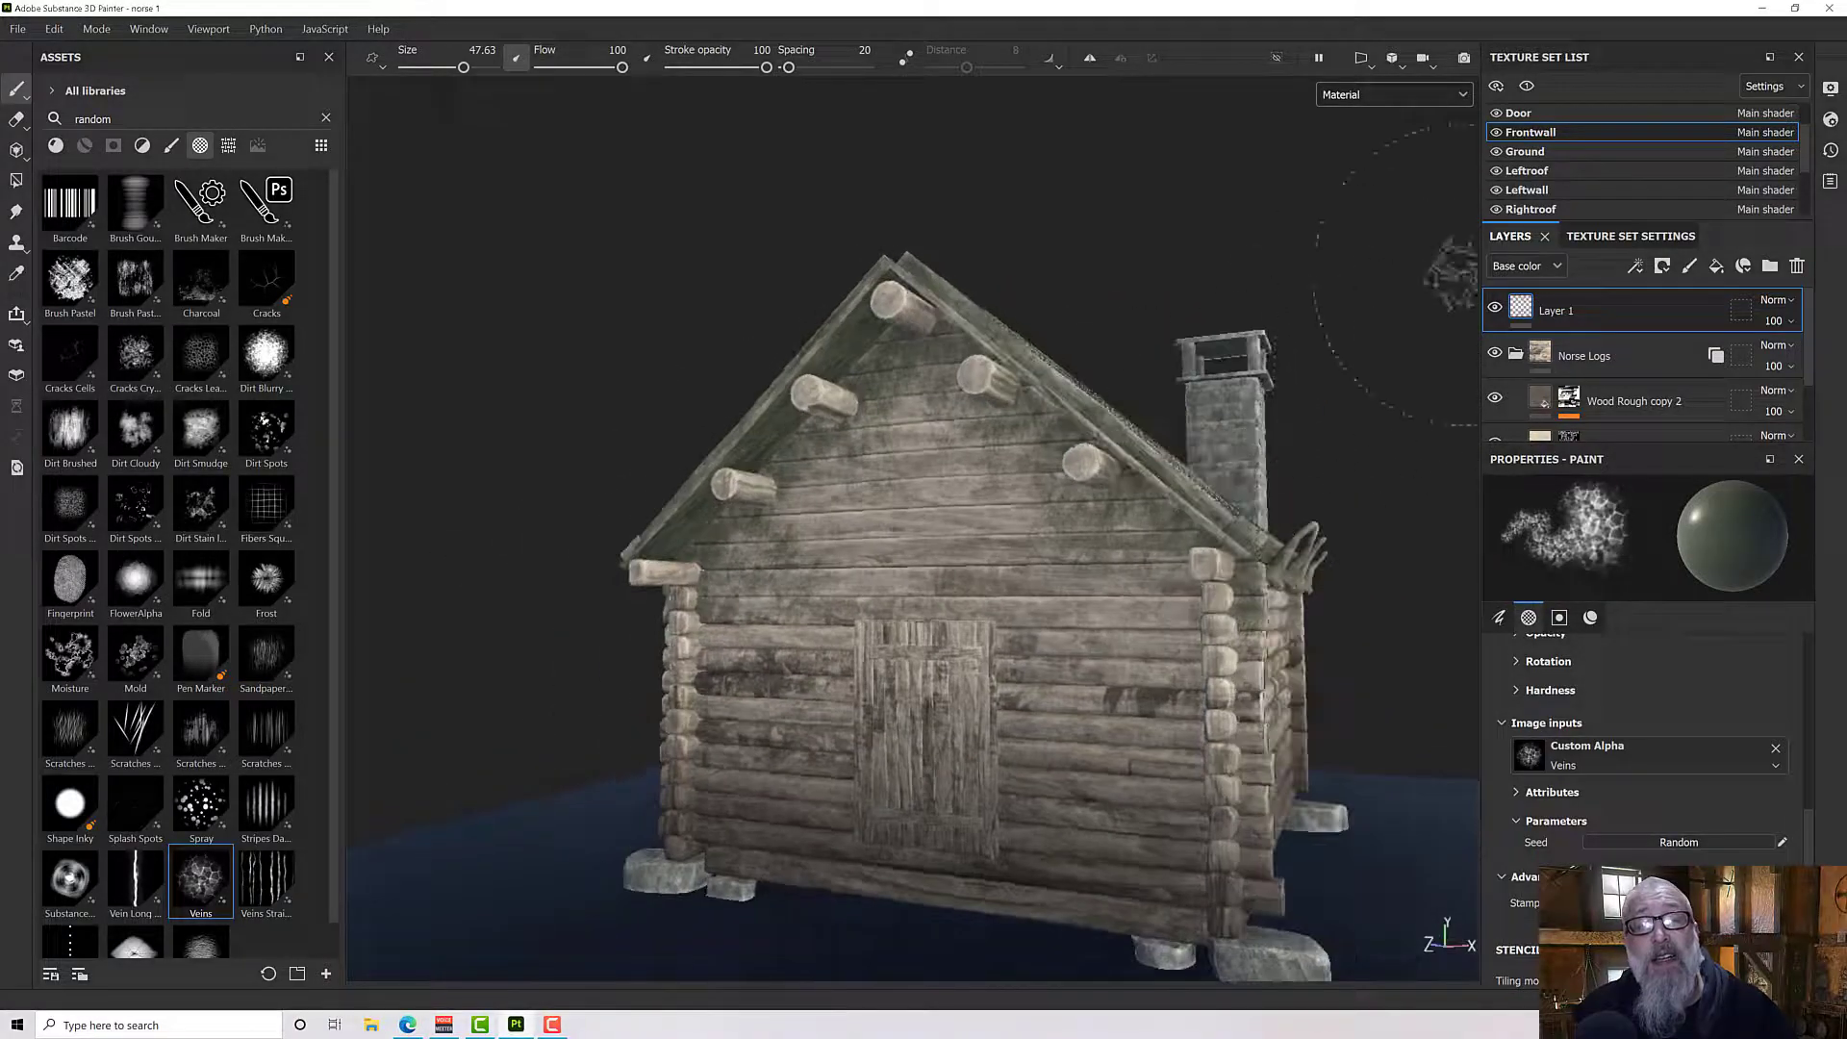
Step: Isolate the Leftwall texture set and move its Layer 1 above Norse Logs instance
click(1530, 190)
click(1526, 85)
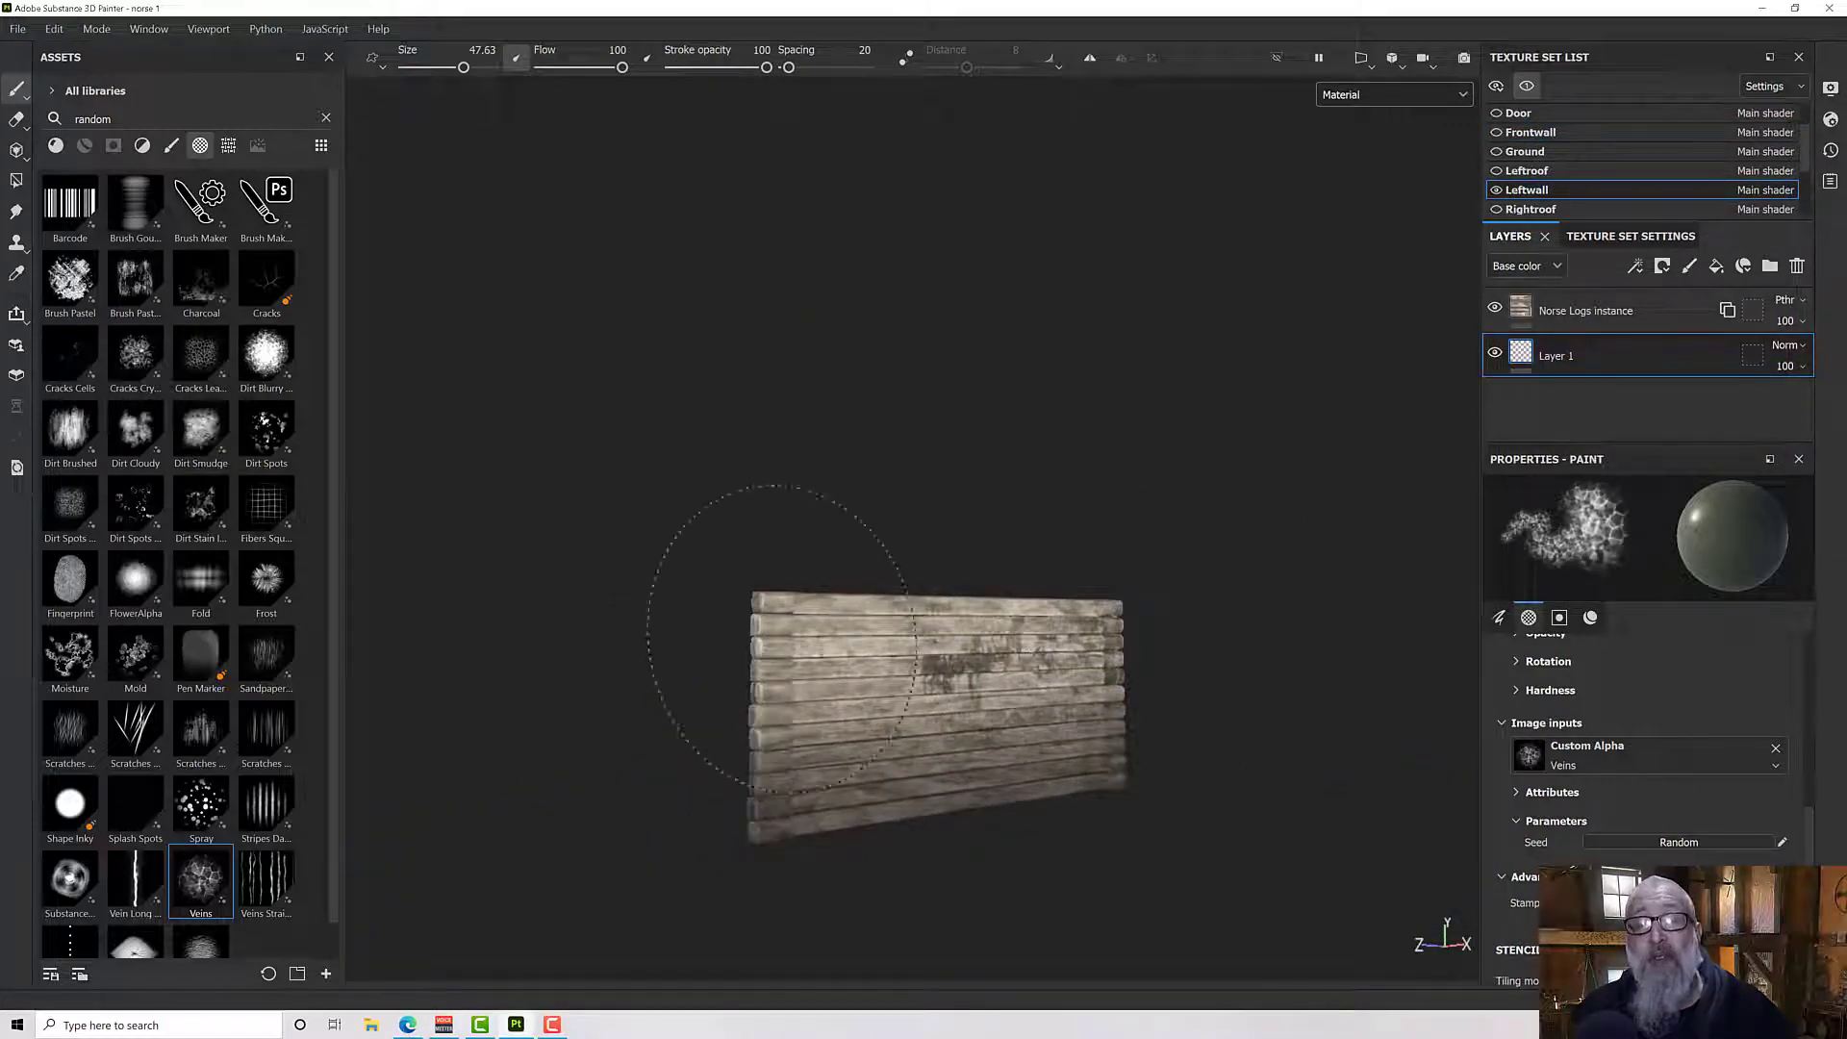
drag(1616, 352, 1617, 306)
Step: Set the brush size to 34.83 and paint grey-green Veins weathering across the left wall's upper logs
mouse_move(1002, 620)
alt+mouse_down()
mouse_move(928, 536)
mouse_move(680, 639)
mouse_move(1373, 660)
mouse_move(920, 652)
mouse_move(994, 660)
mouse_move(866, 635)
alt+mouse_up()
mouse_move(984, 633)
ctrl+right_down()
mouse_move(958, 631)
mouse_move(981, 629)
ctrl+right_up()
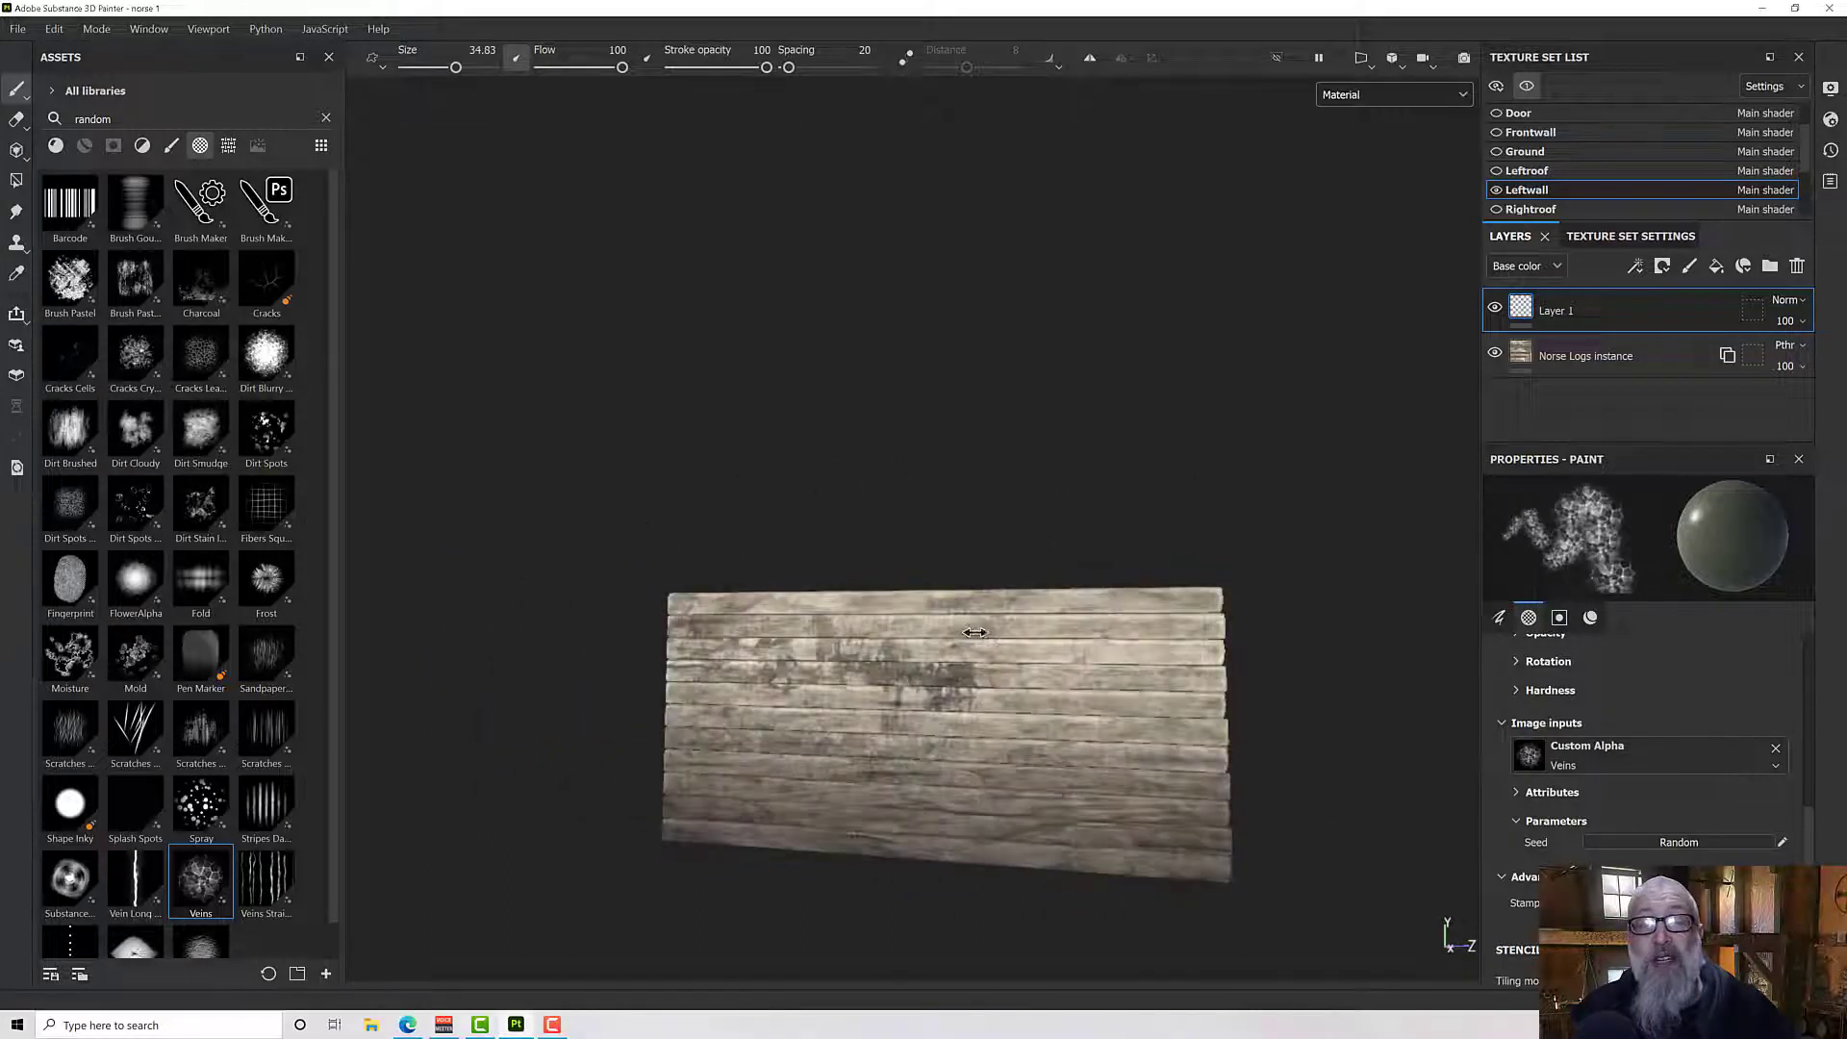
mouse_move(687, 612)
mouse_down()
mouse_move(741, 618)
mouse_move(763, 577)
mouse_move(899, 557)
mouse_move(1231, 623)
mouse_move(1239, 649)
mouse_move(1236, 593)
mouse_move(842, 615)
mouse_move(866, 604)
mouse_move(728, 596)
mouse_up()
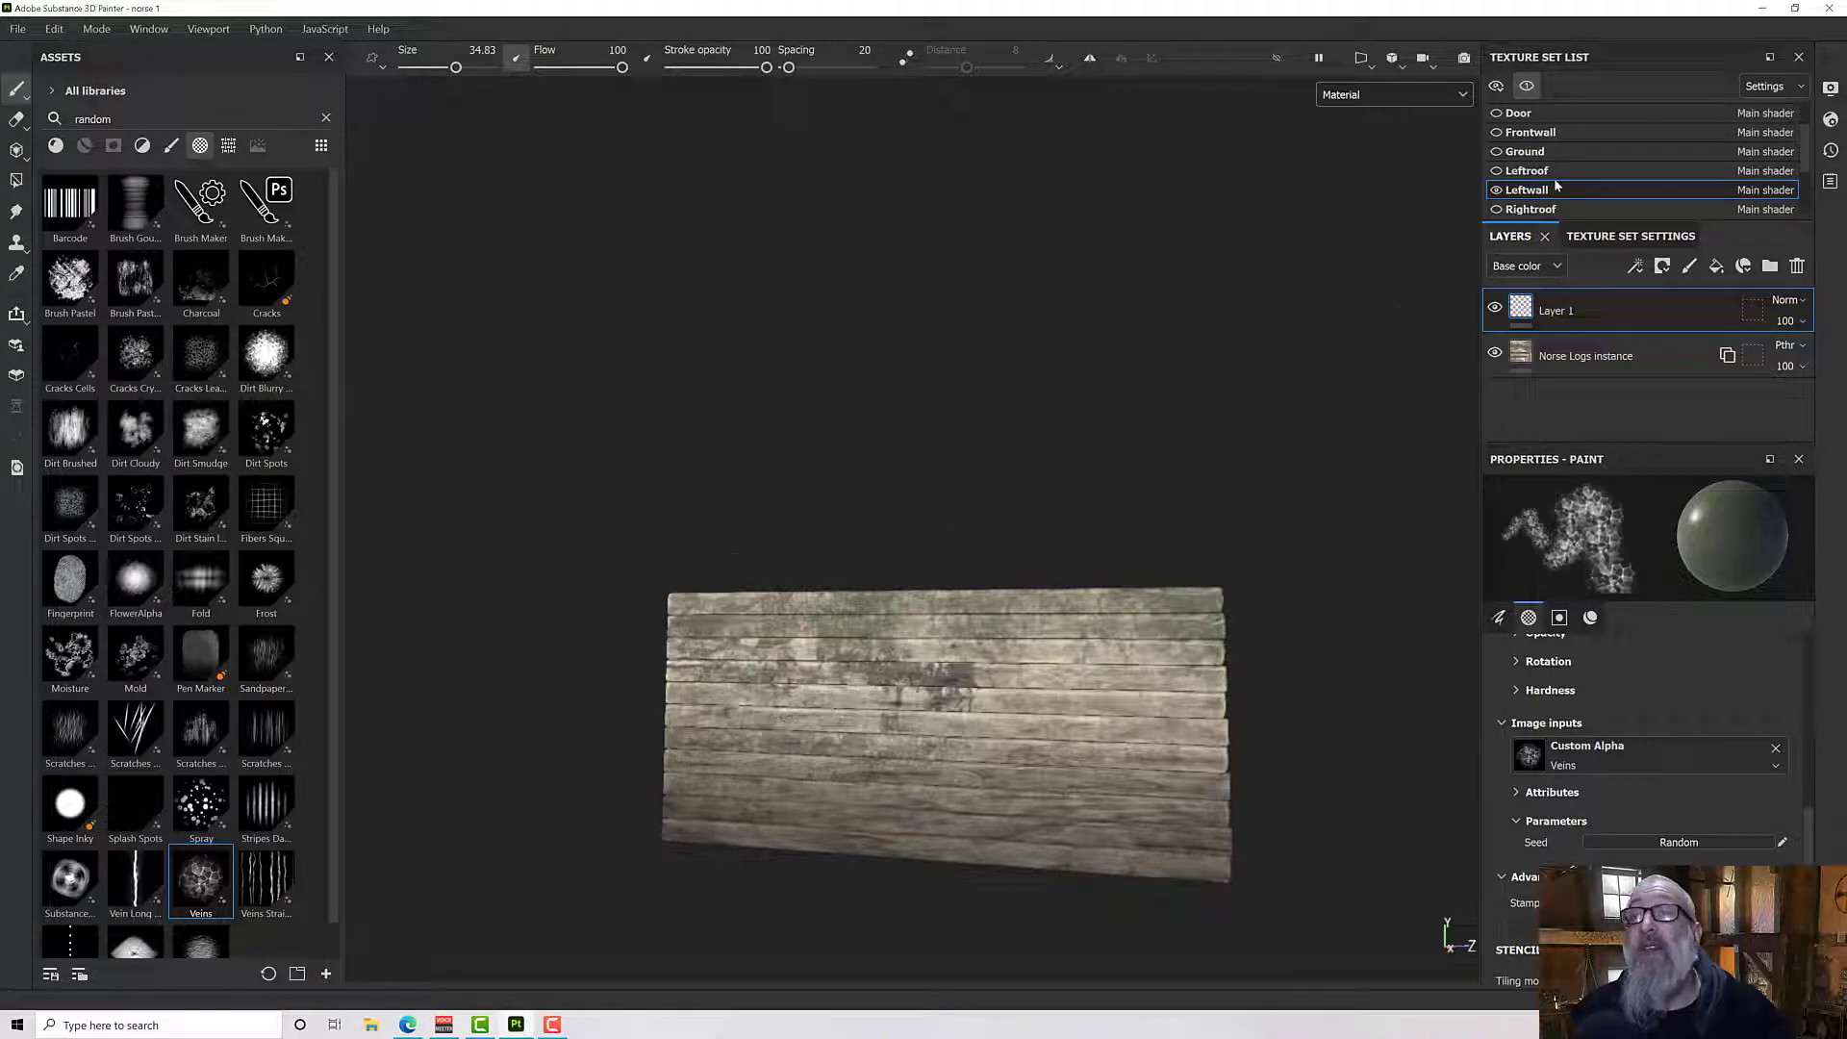
Step: In the Rightwall texture set, move Layer 1 above Norse Logs instance and paint Veins weathering across the upper logs
scroll(1556, 186, down, 2)
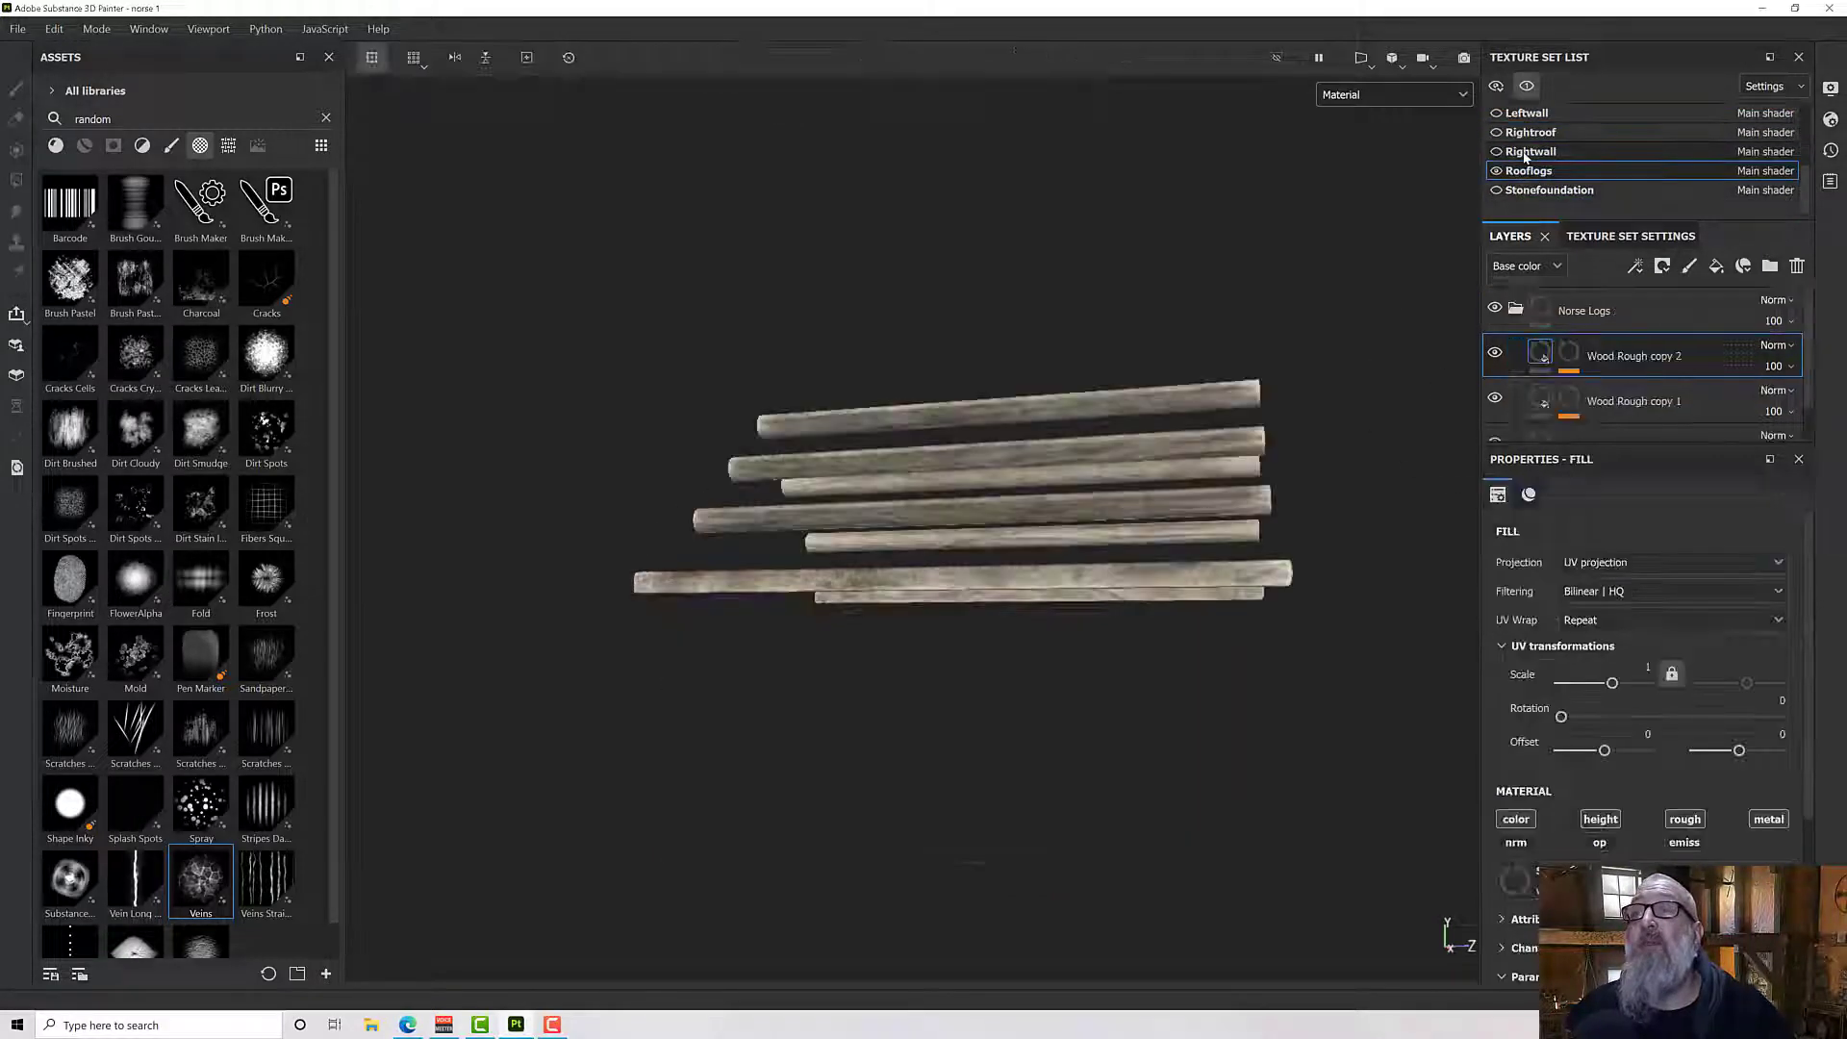
click(1525, 157)
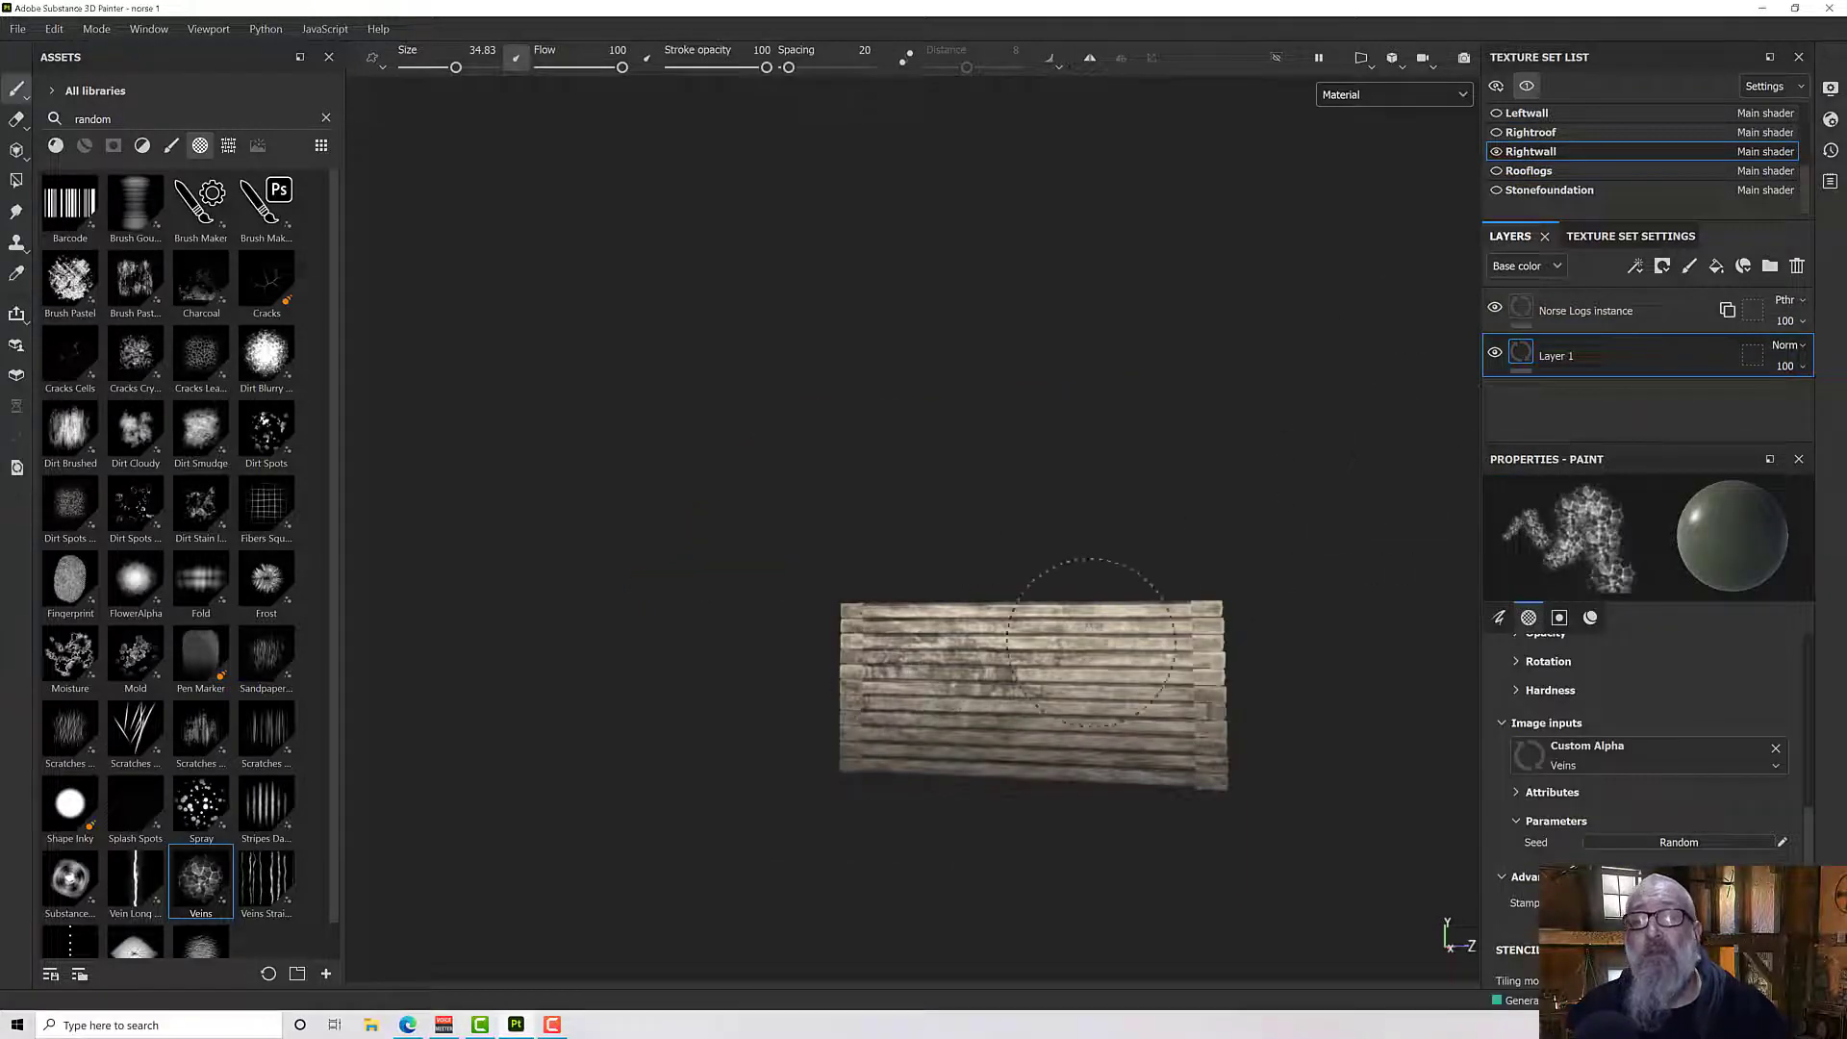
mouse_move(1087, 577)
alt+mouse_down()
mouse_move(483, 657)
mouse_move(709, 647)
alt+mouse_up()
shift+right_drag(968, 641, 986, 656)
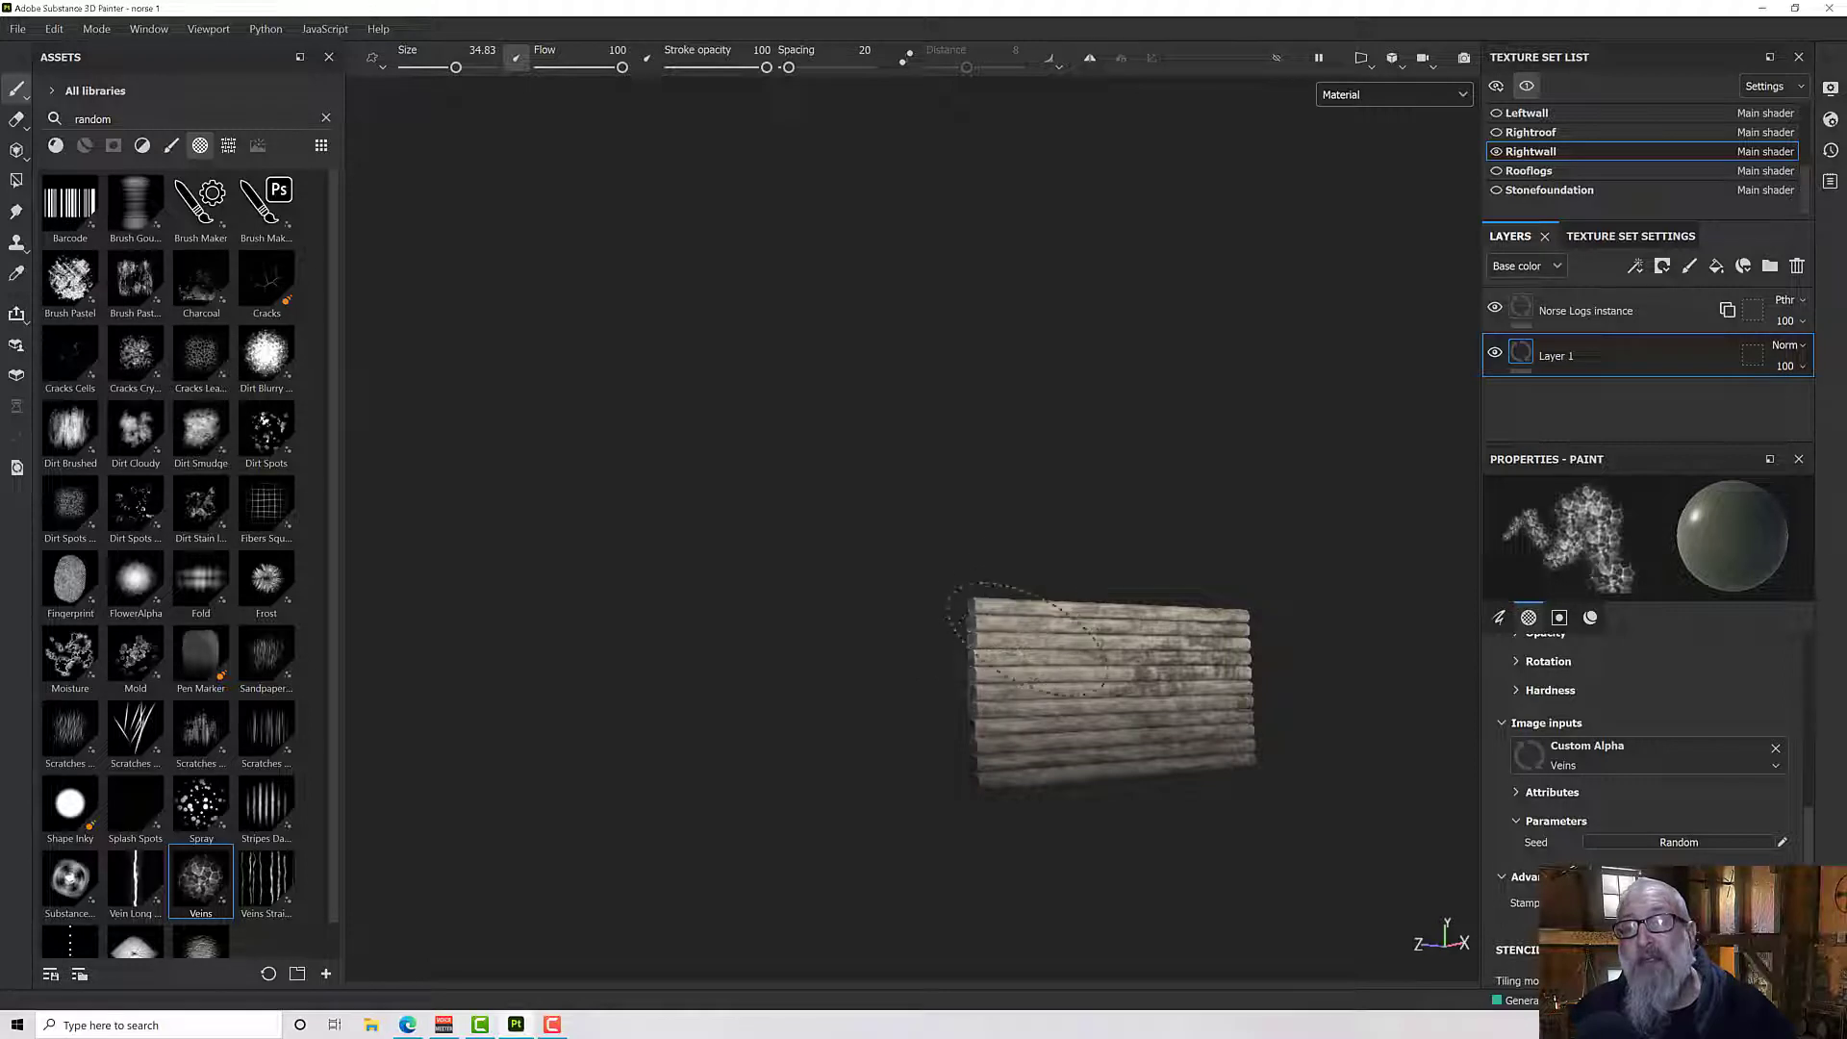
drag(1609, 359, 1612, 300)
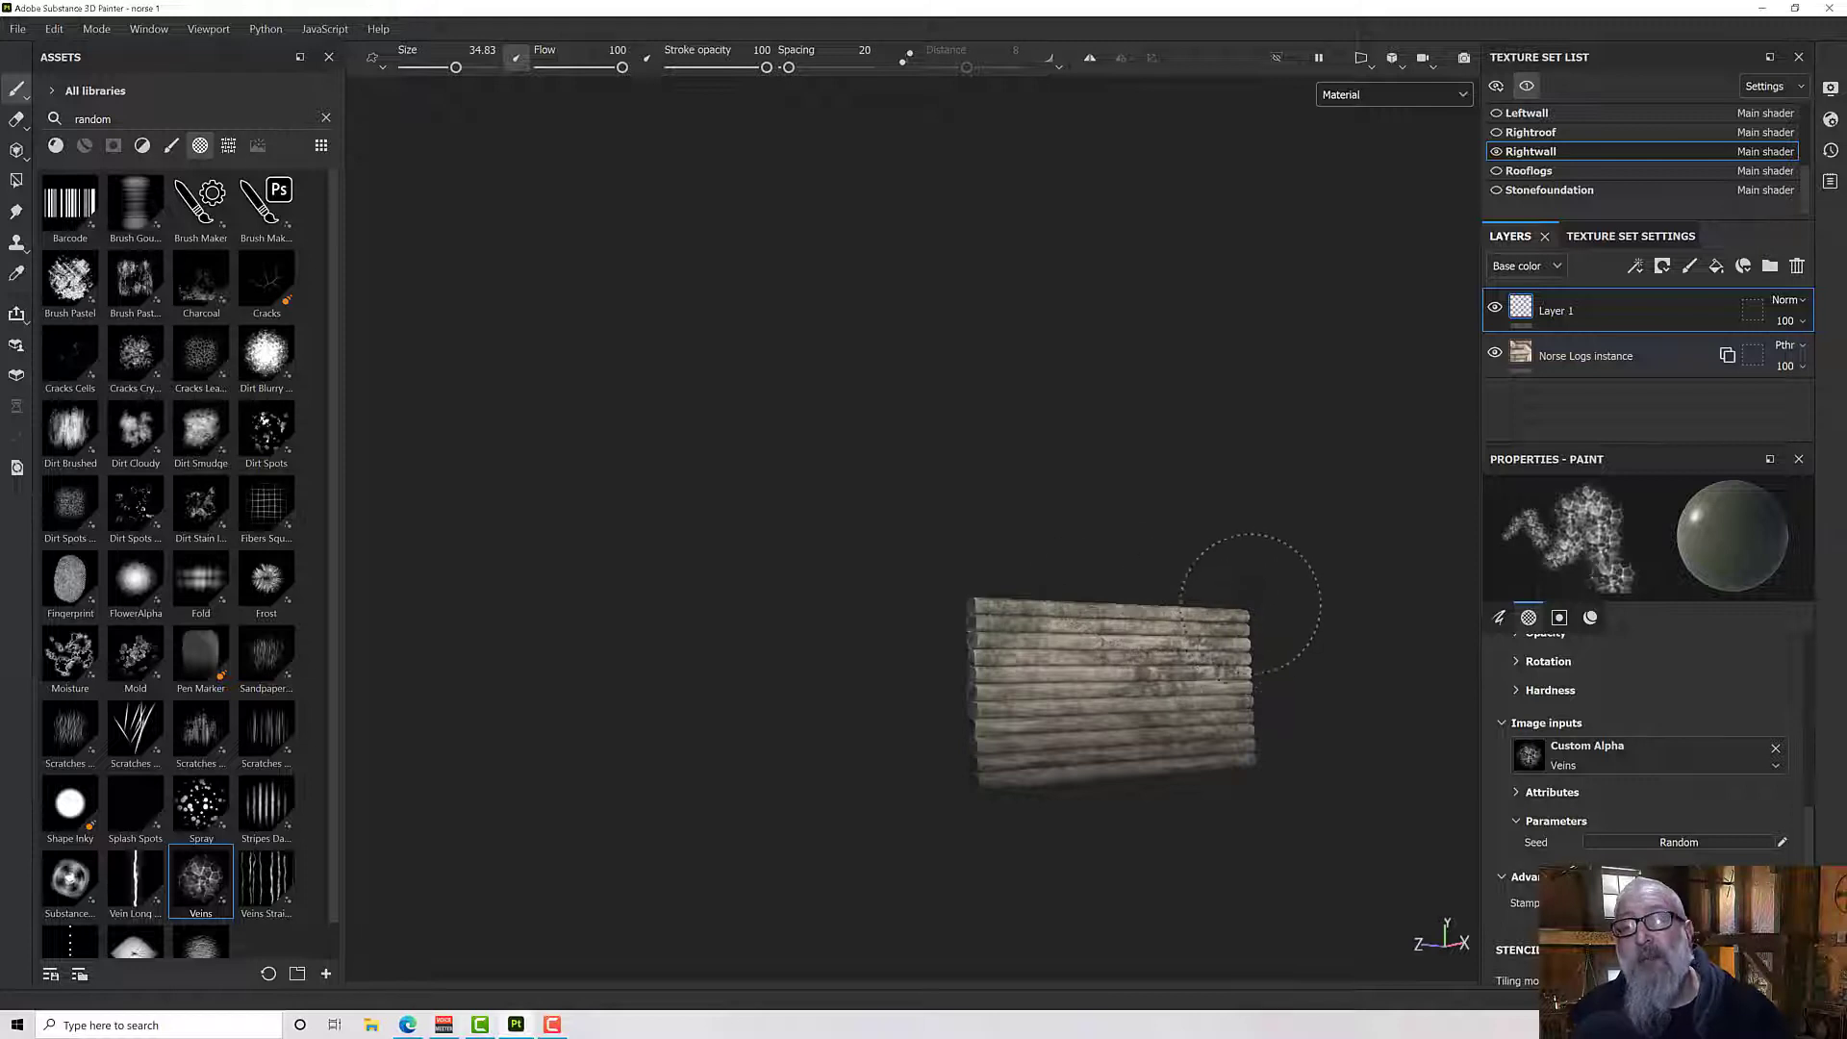
alt+drag(1311, 527, 1124, 562)
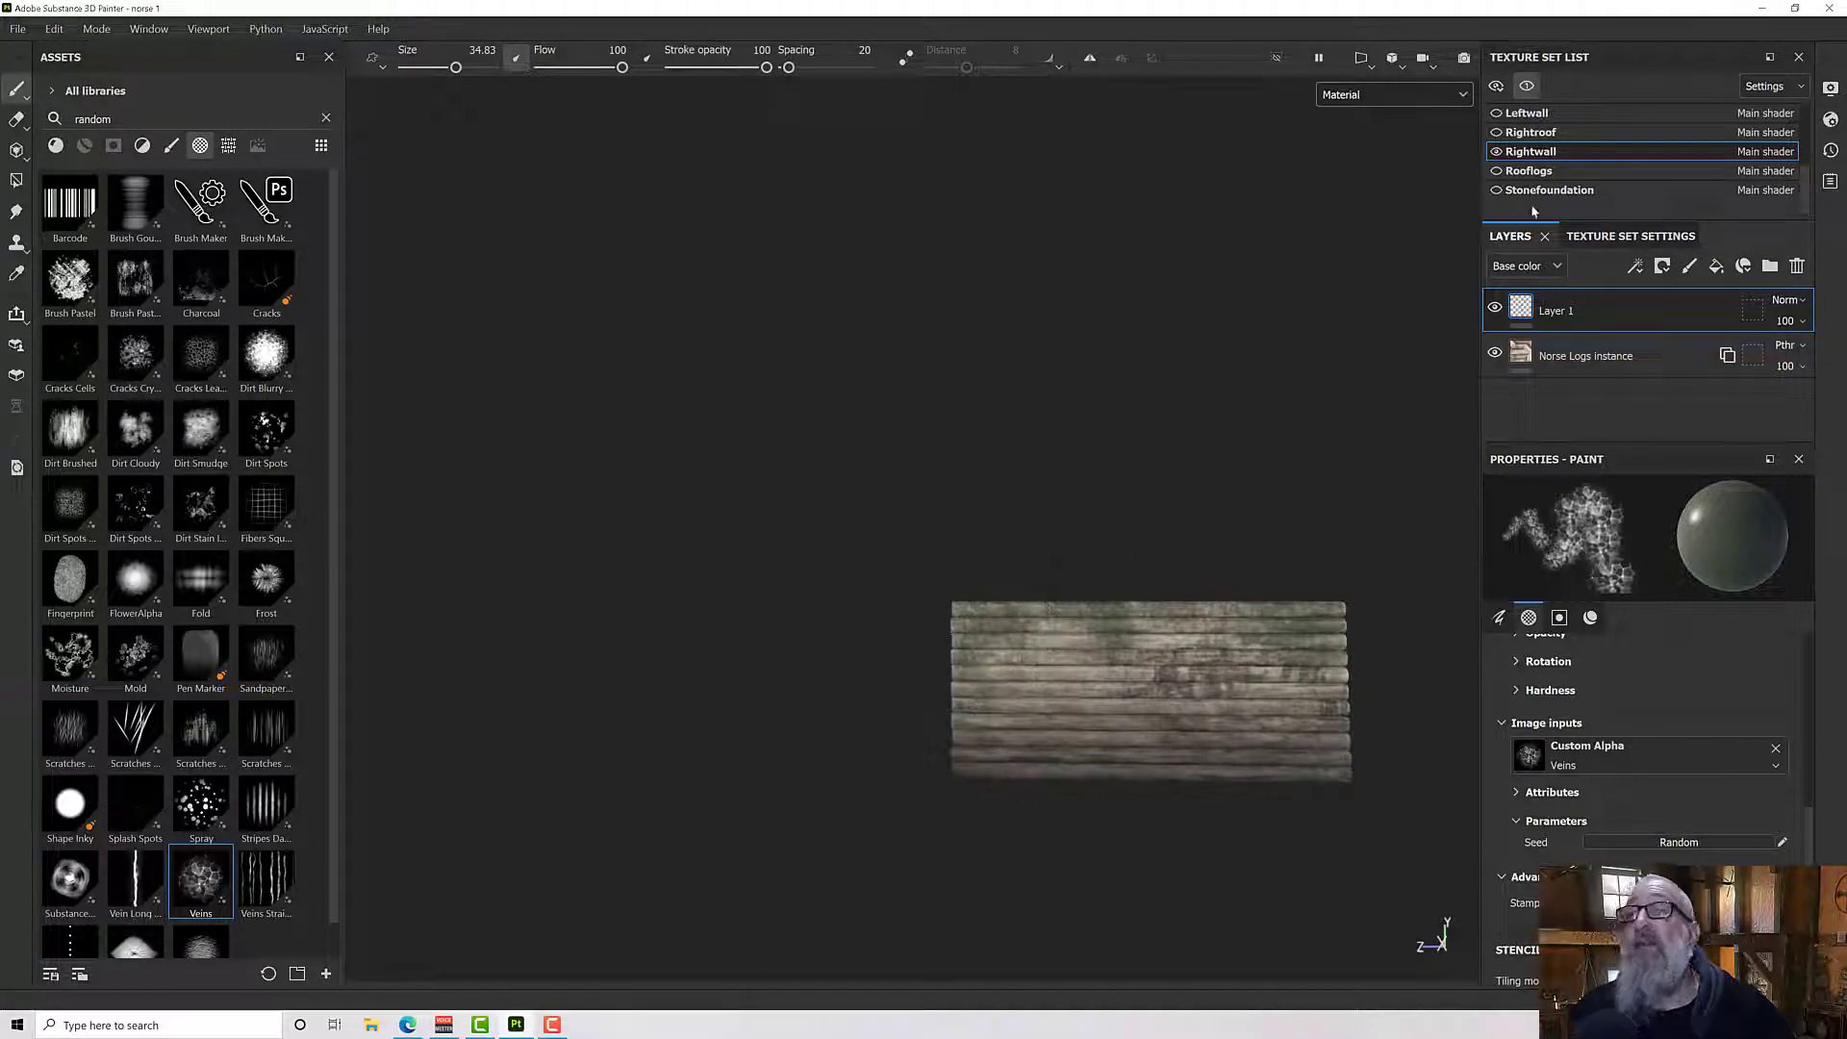
Step: In the Backwall texture set, move Layer 1 above Norse Logs instance and paint Veins weathering along the gable's edges
scroll(1532, 210, up, 2)
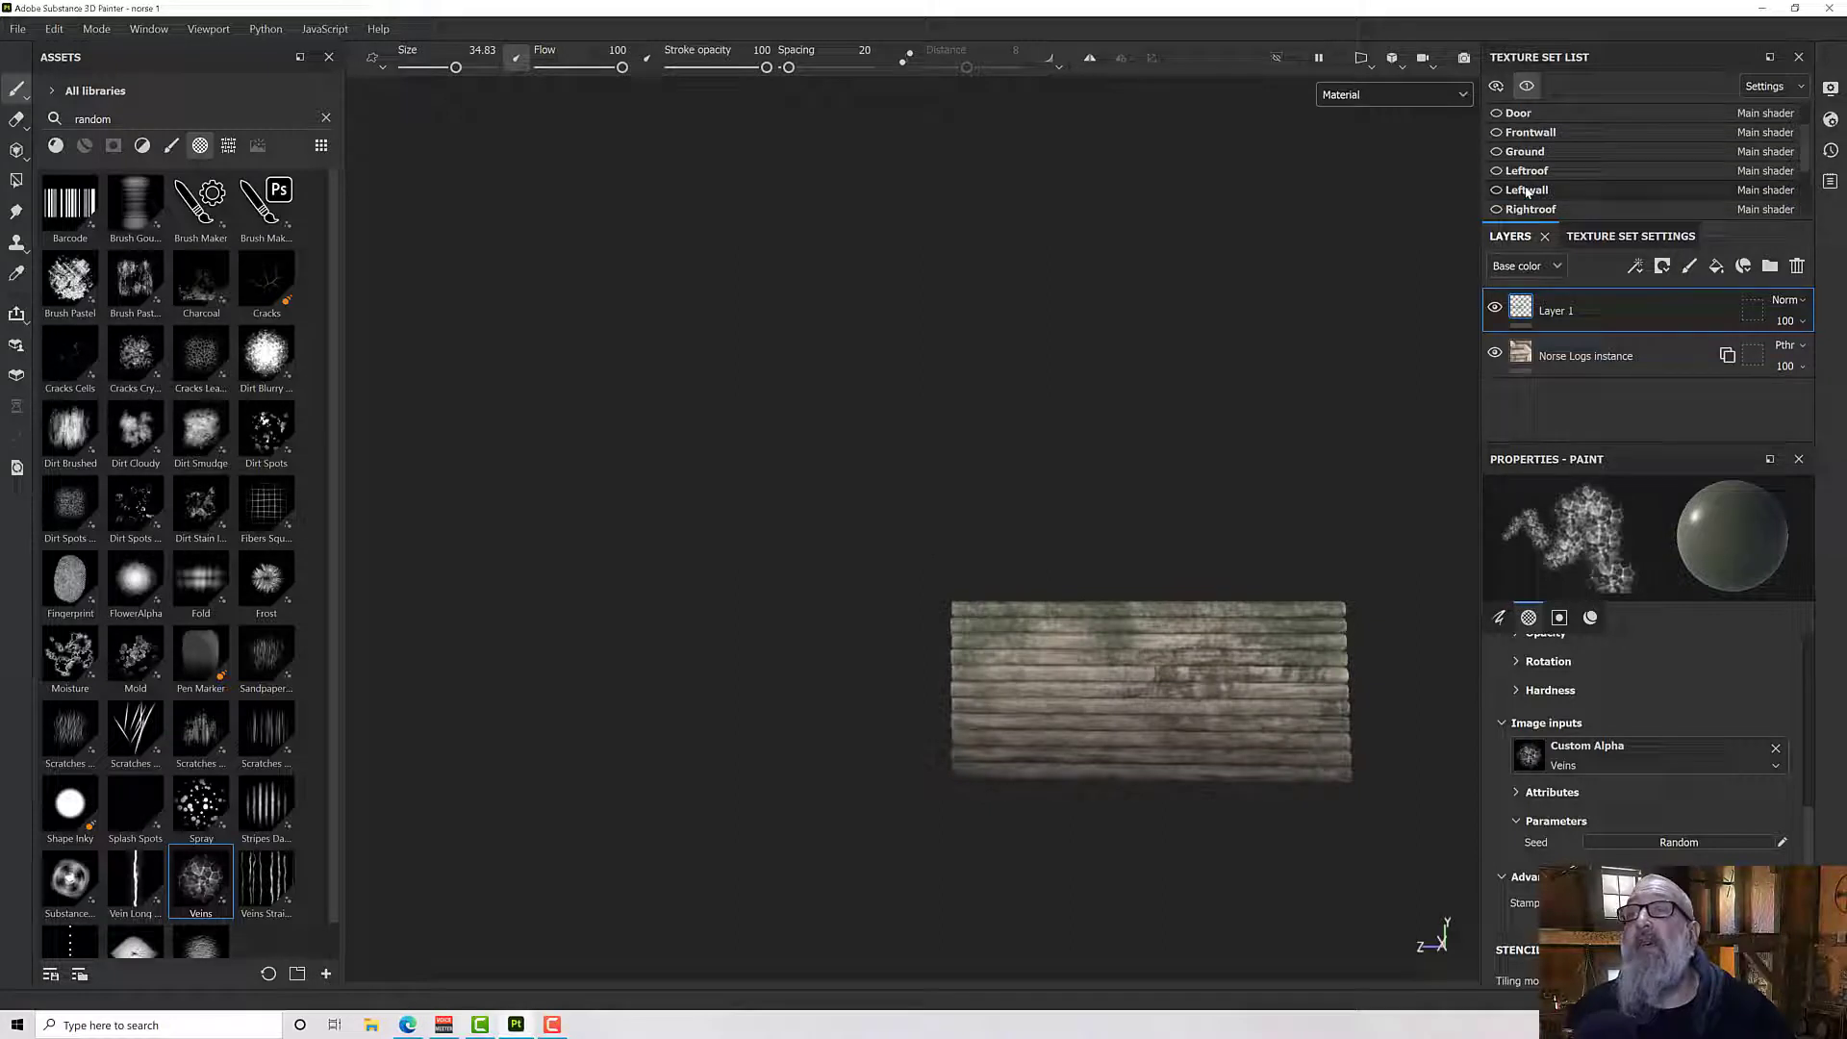
scroll(1528, 193, up, 1)
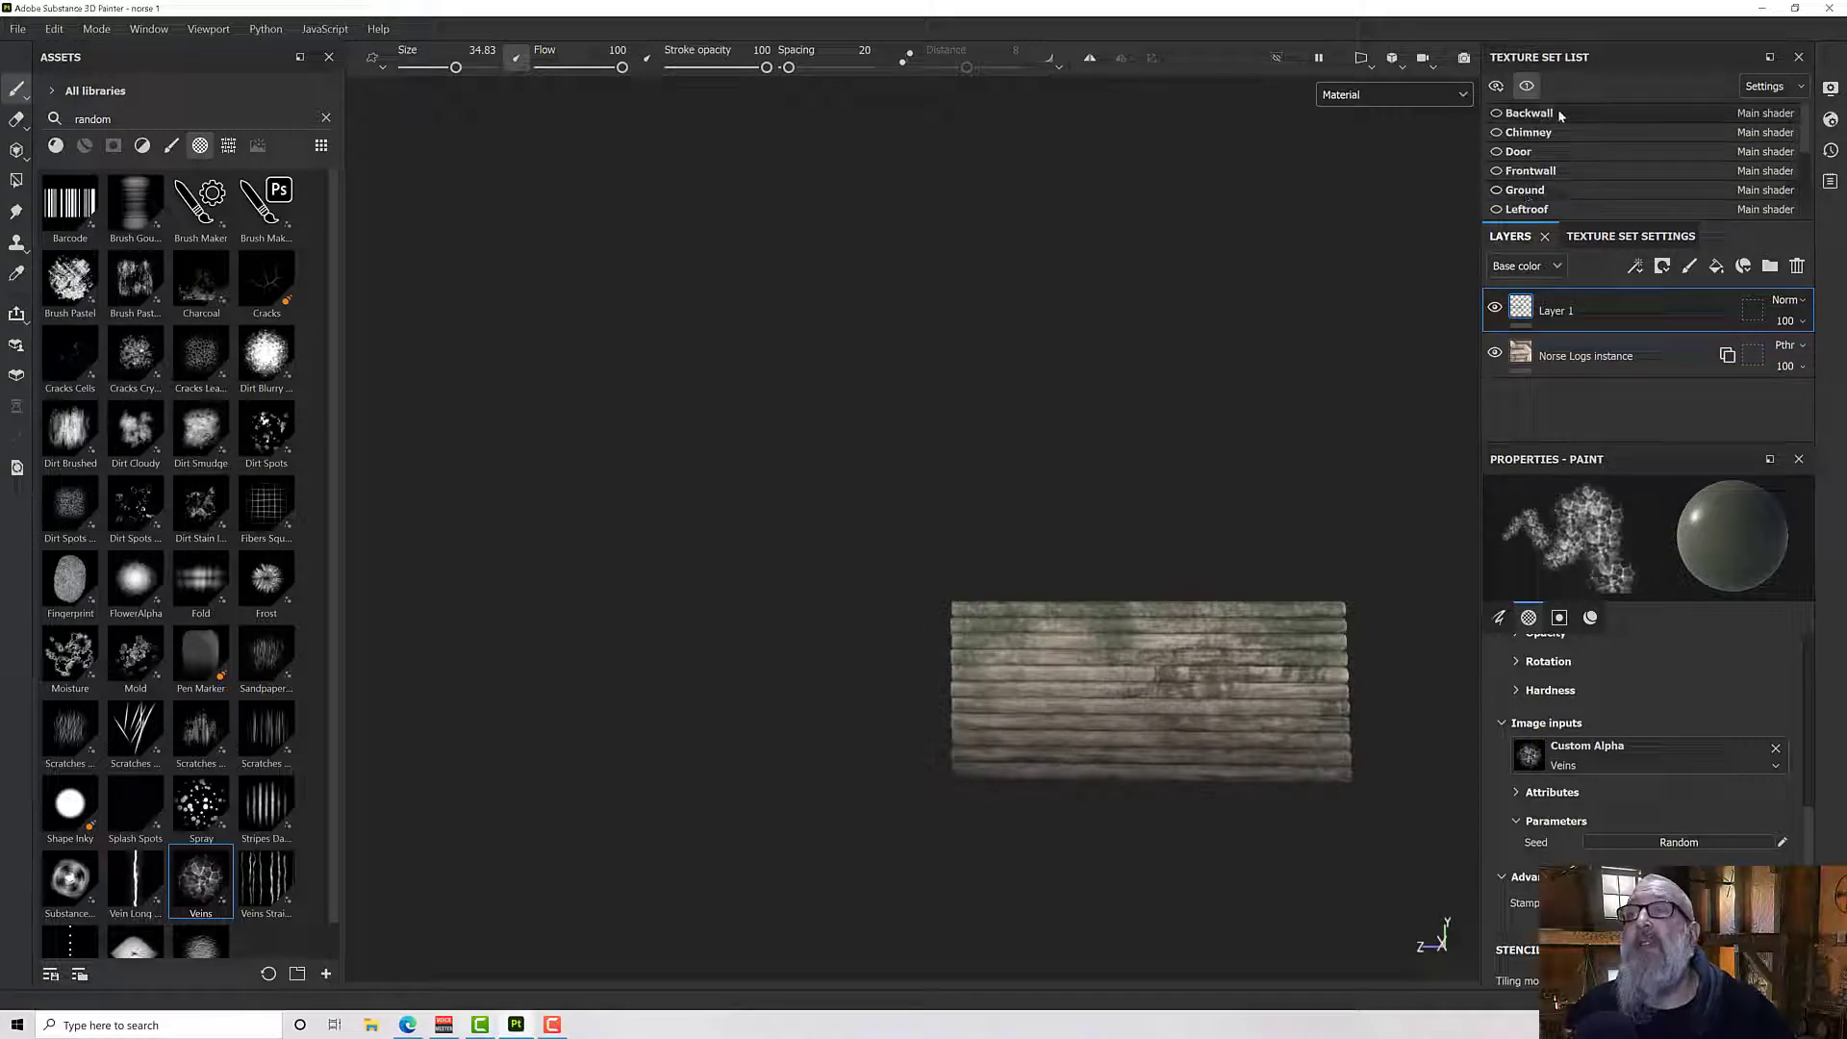
alt+drag(1298, 577, 800, 627)
drag(1580, 356, 1578, 306)
alt+middle_drag(1261, 547, 1069, 594)
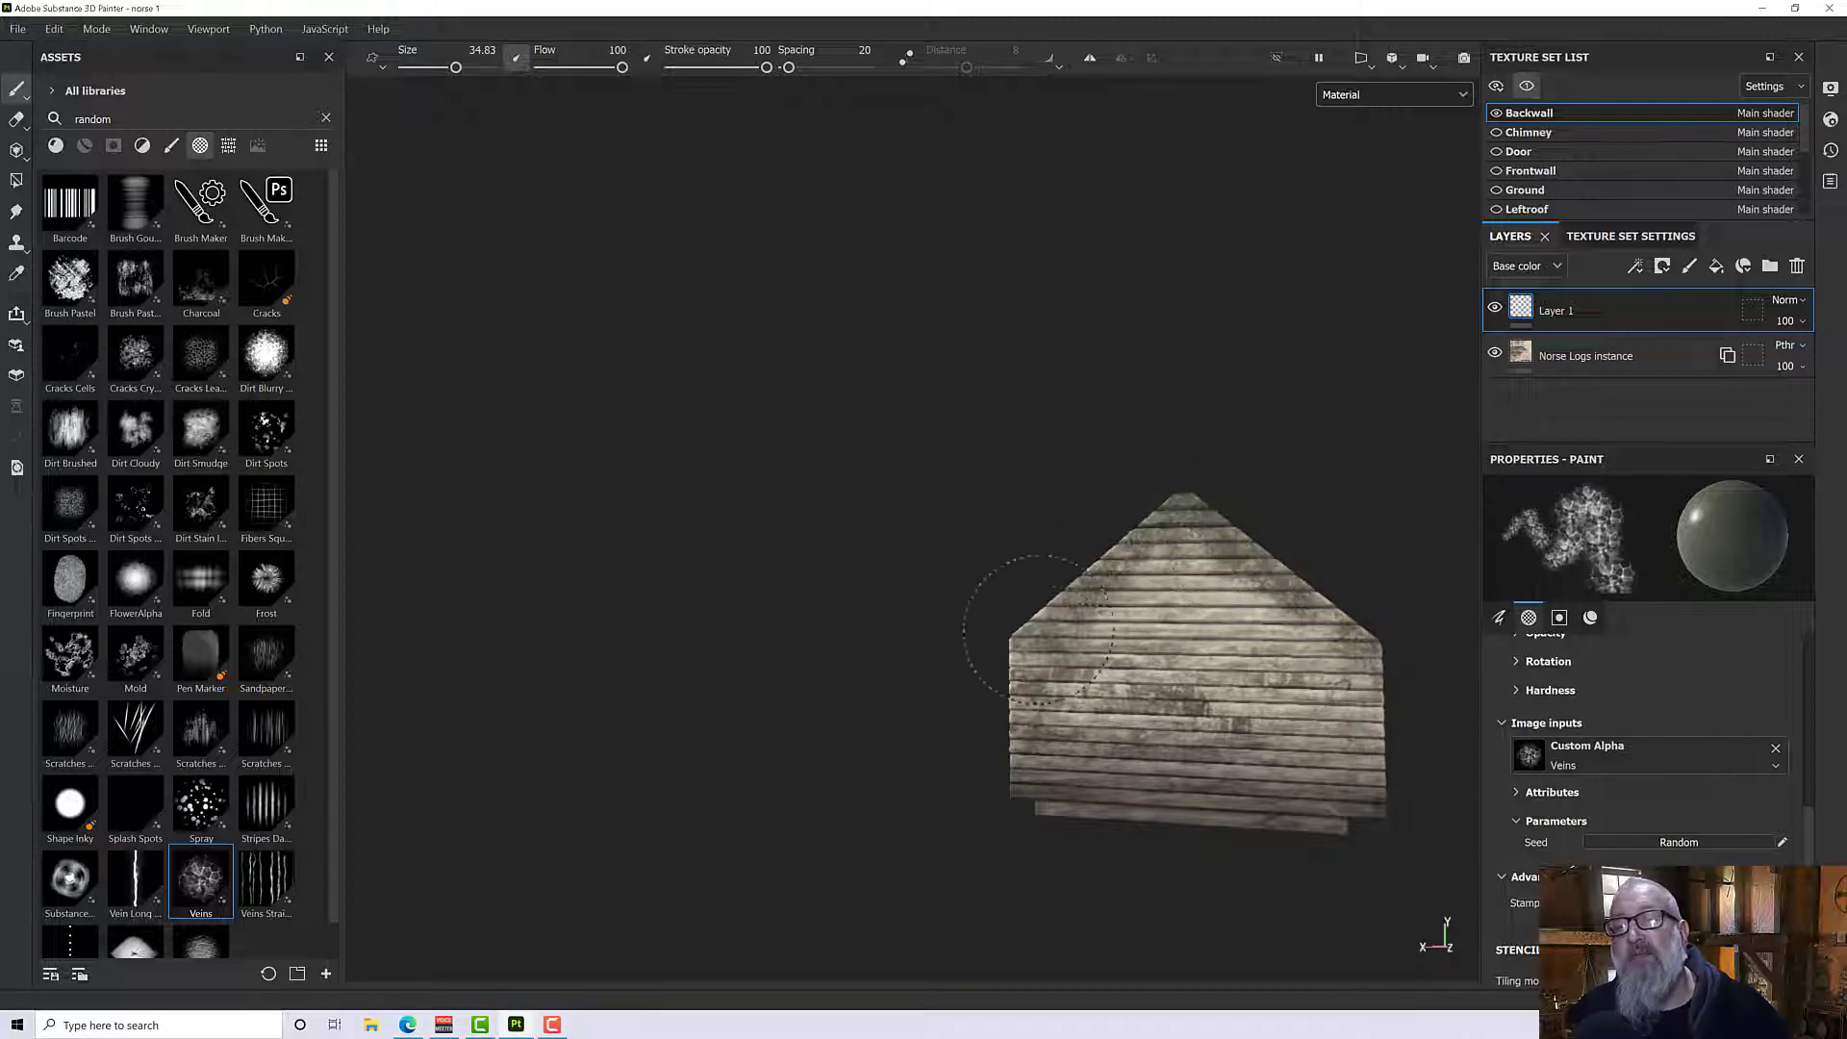
alt+drag(1211, 475, 1164, 475)
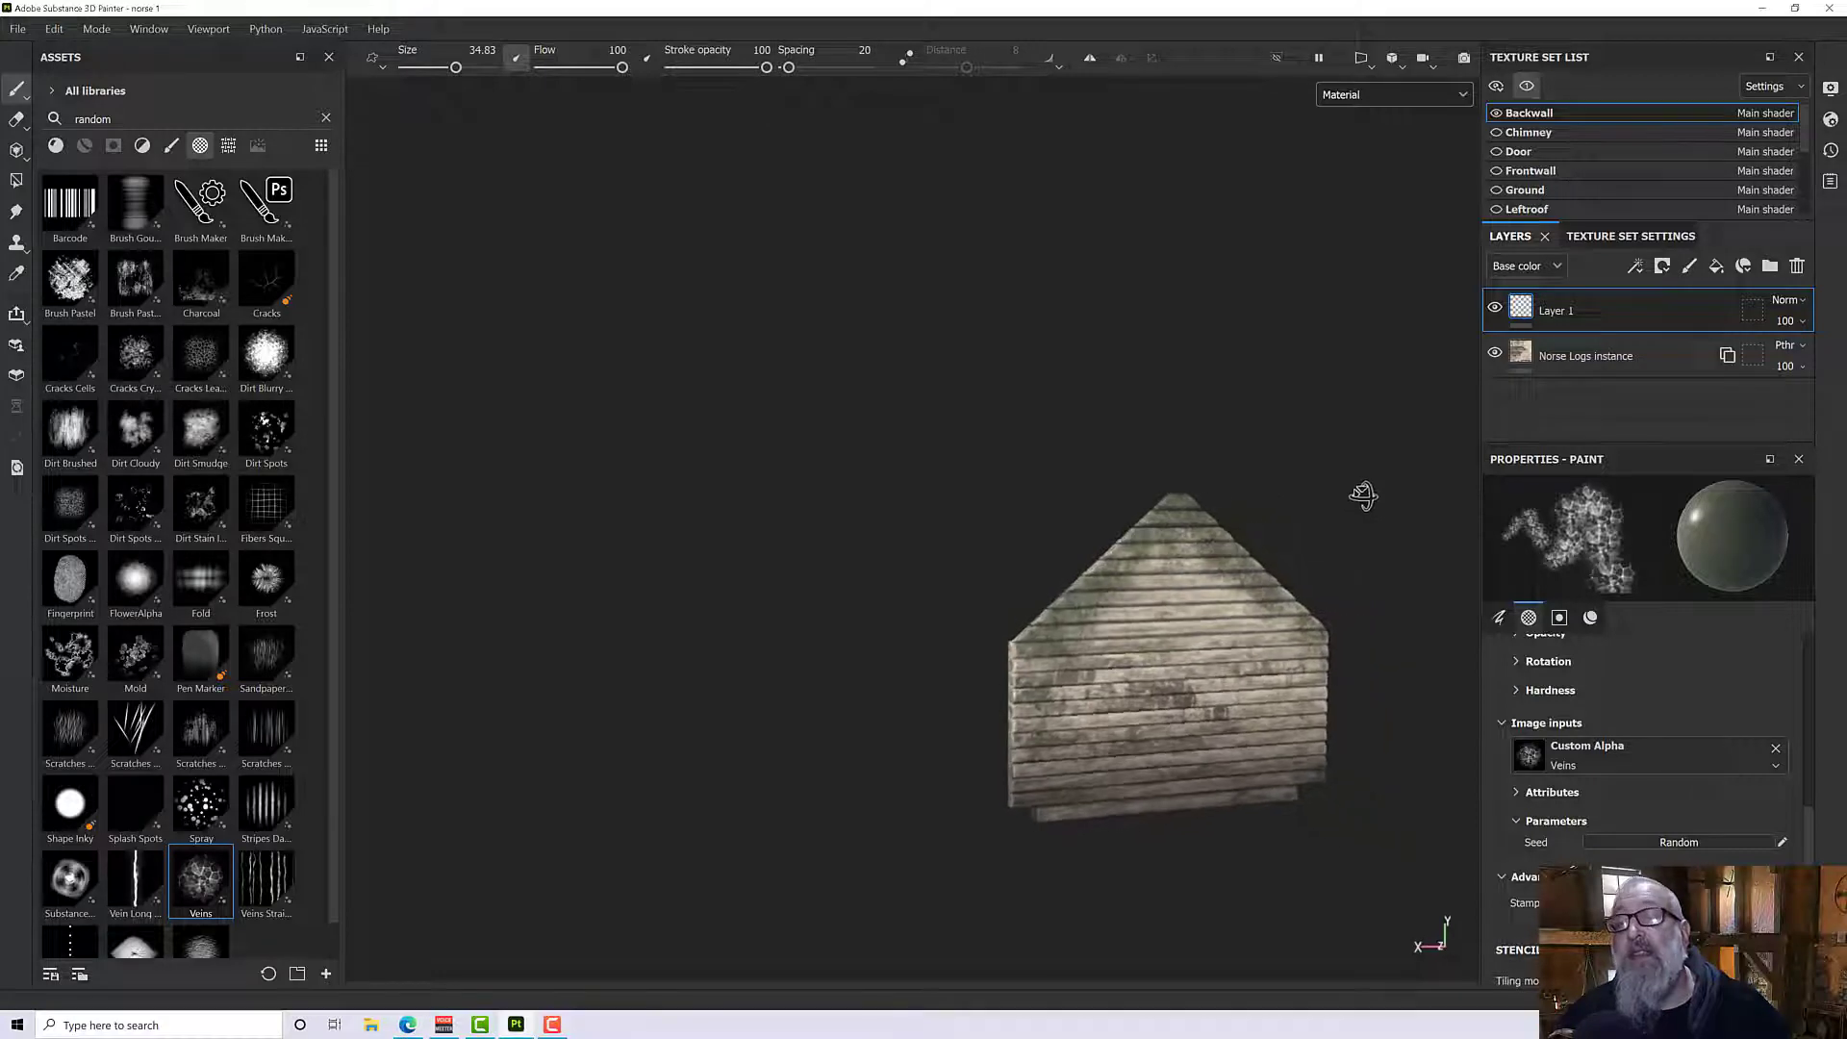
Step: Turn off isolation to display the whole cabin and examine the weathering on its walls
click(1527, 85)
alt+drag(1329, 392, 1615, 640)
alt+drag(1279, 539, 1243, 562)
shift+right_drag(1243, 563, 1289, 597)
mouse_move(1289, 597)
alt+mouse_down()
mouse_move(1271, 486)
mouse_move(1151, 470)
mouse_move(1287, 510)
alt+mouse_up()
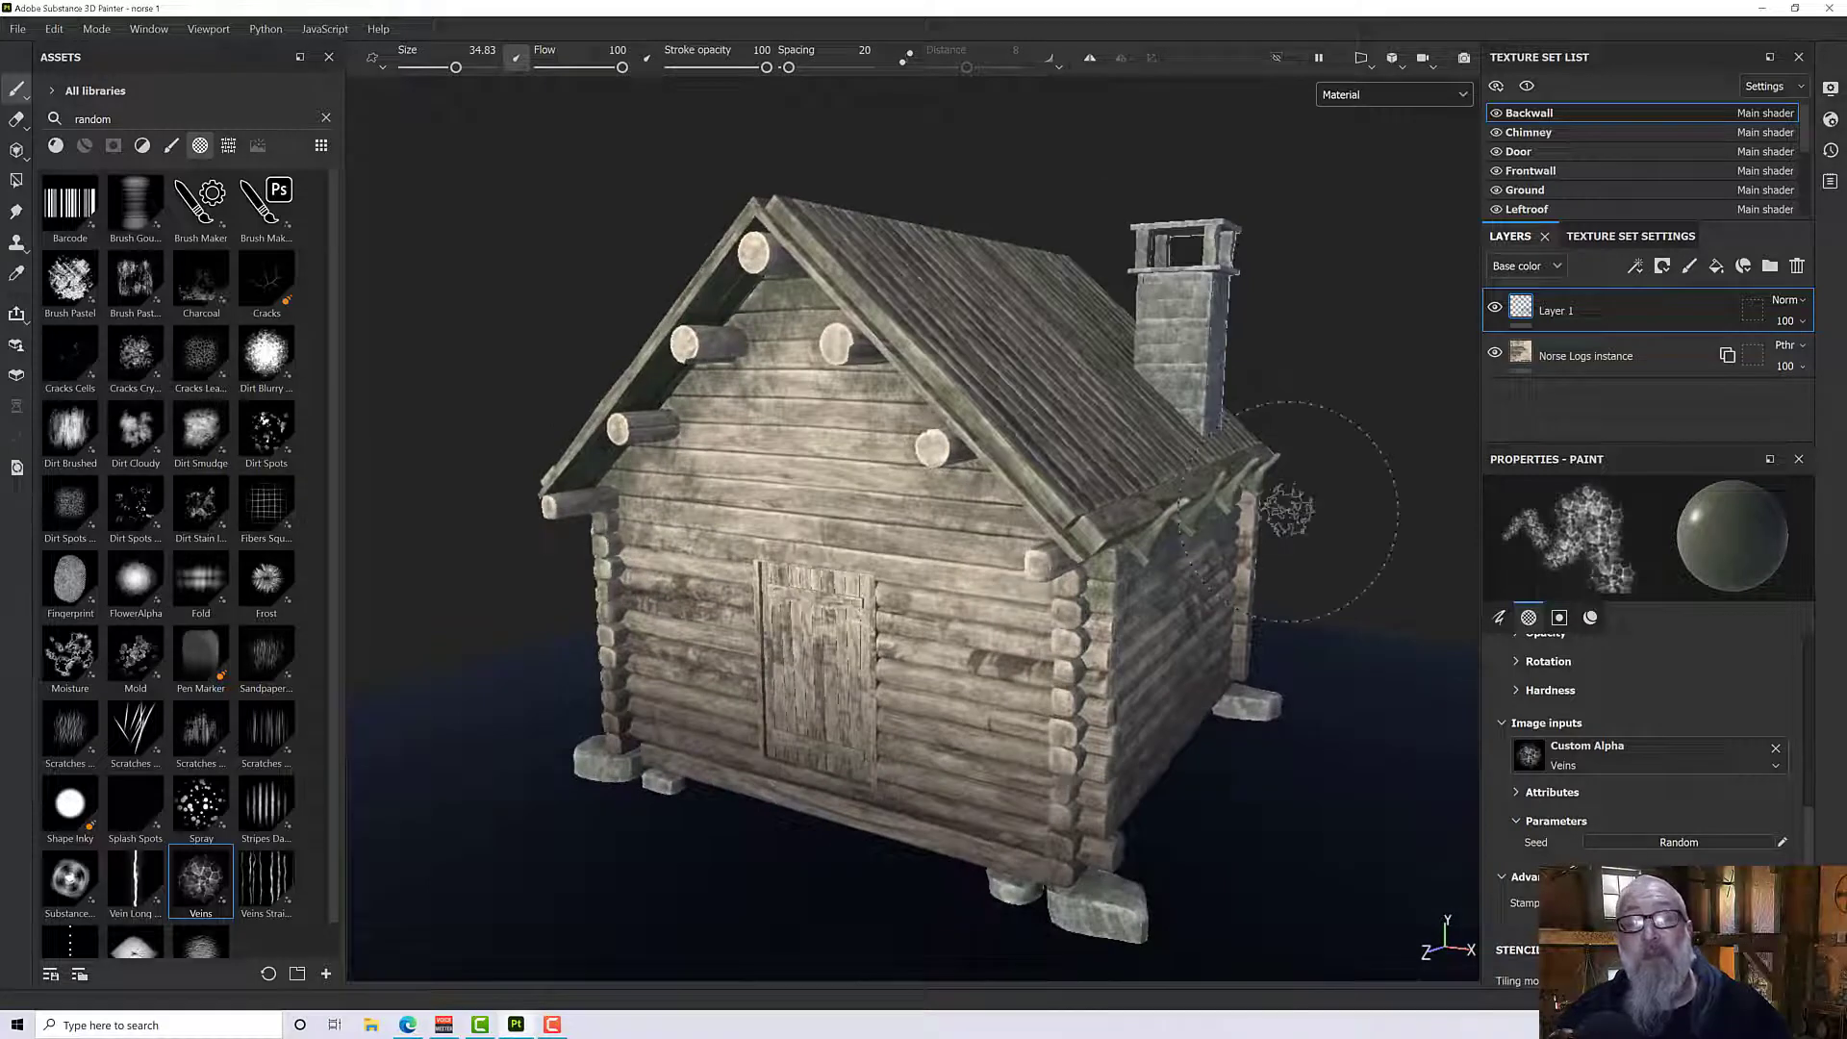